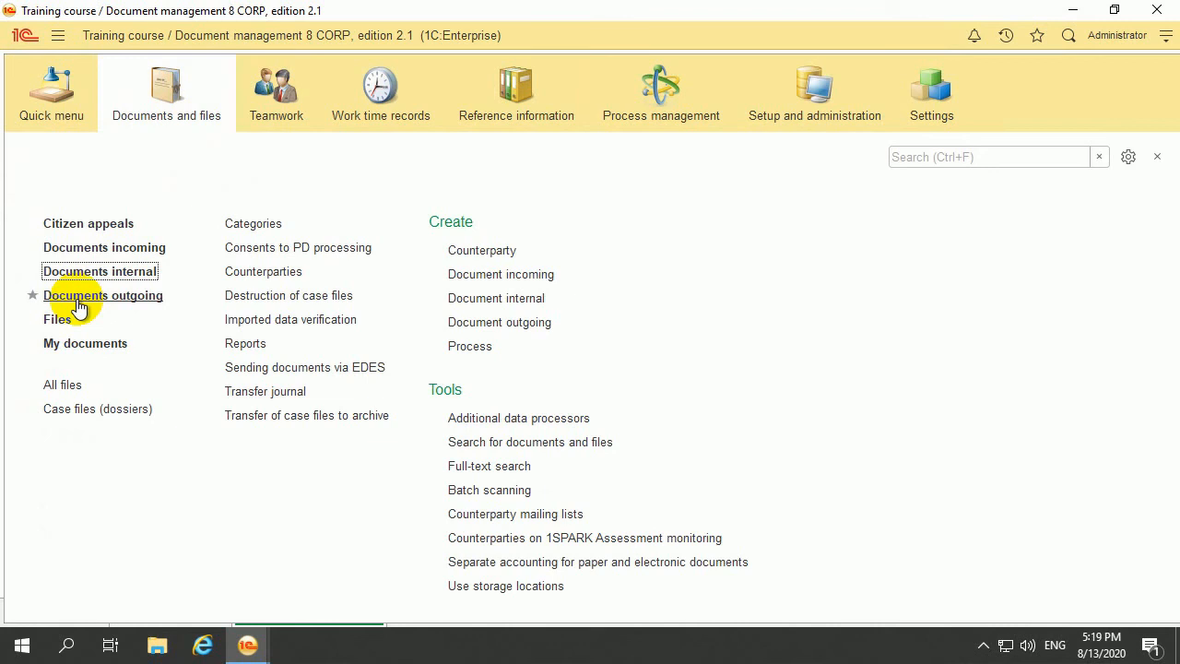
# Step: Open the list of numerators in the reference information
pyautogui.click(468, 132)
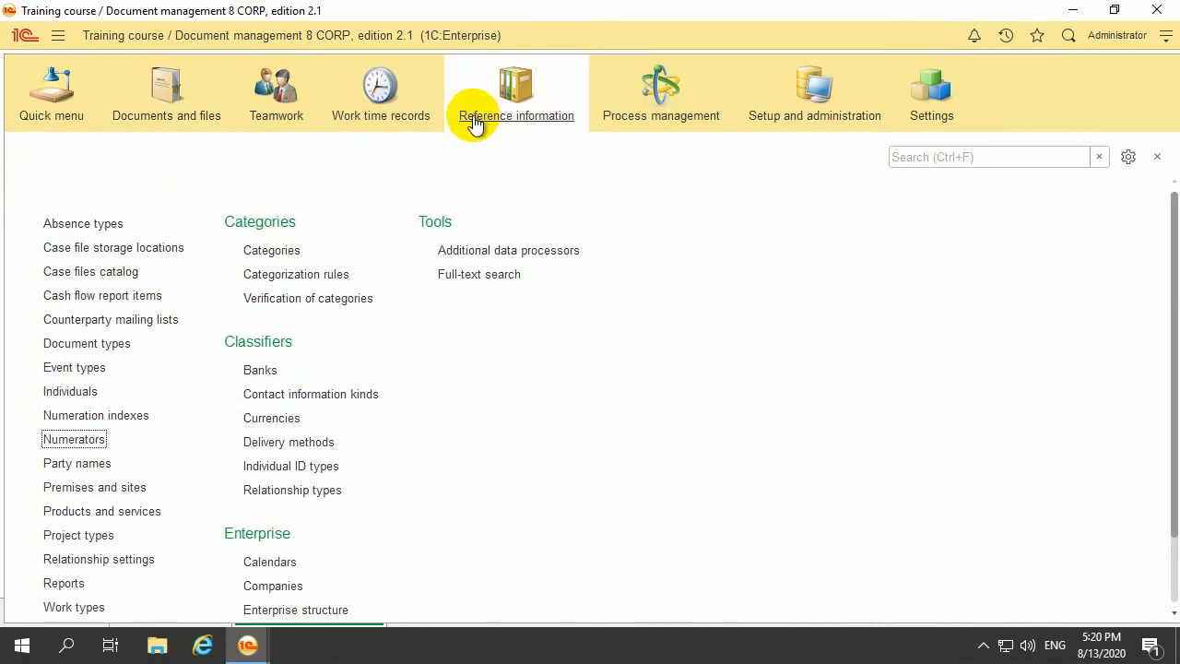
pyautogui.click(61, 437)
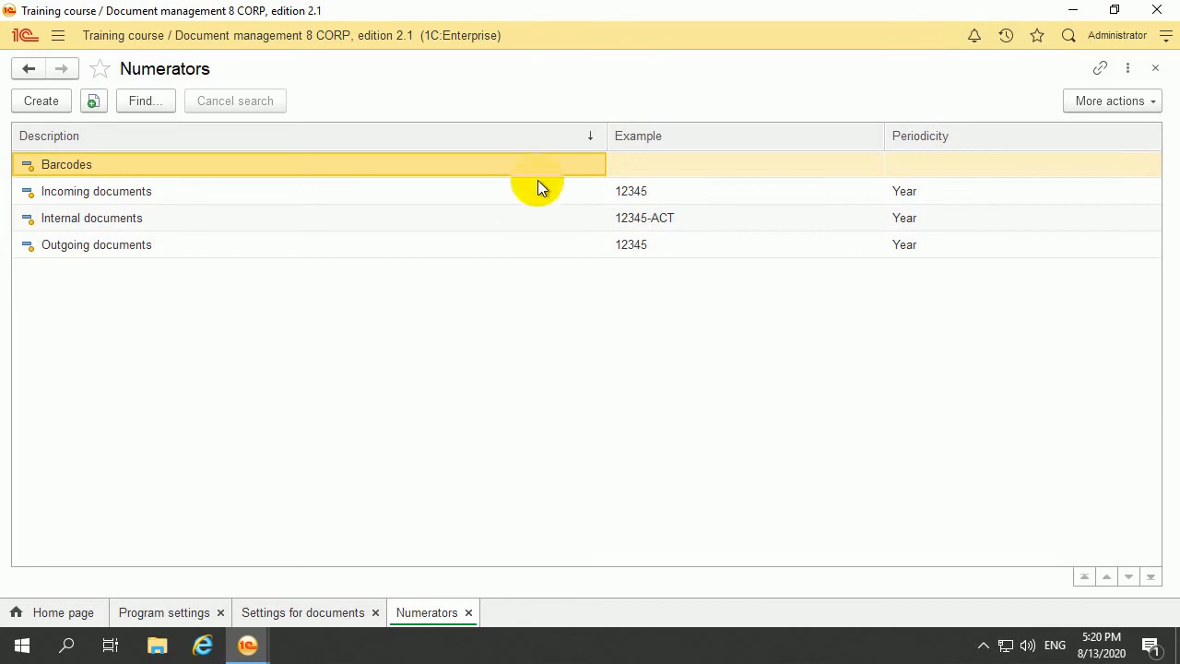
pyautogui.click(57, 37)
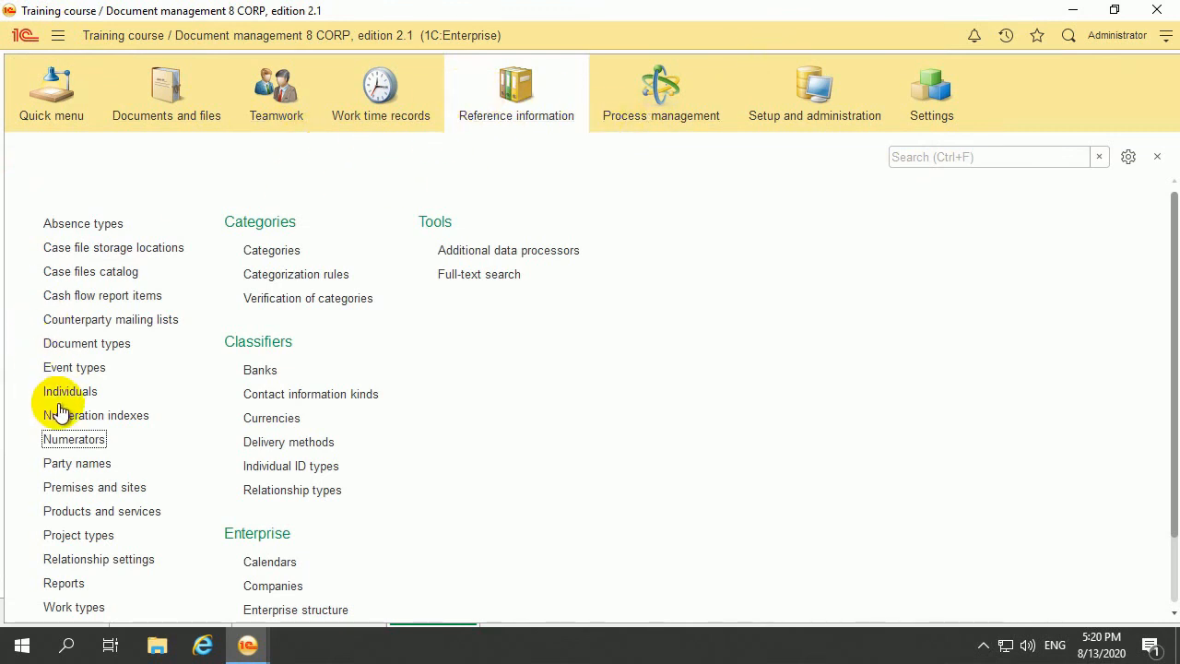
pyautogui.click(57, 440)
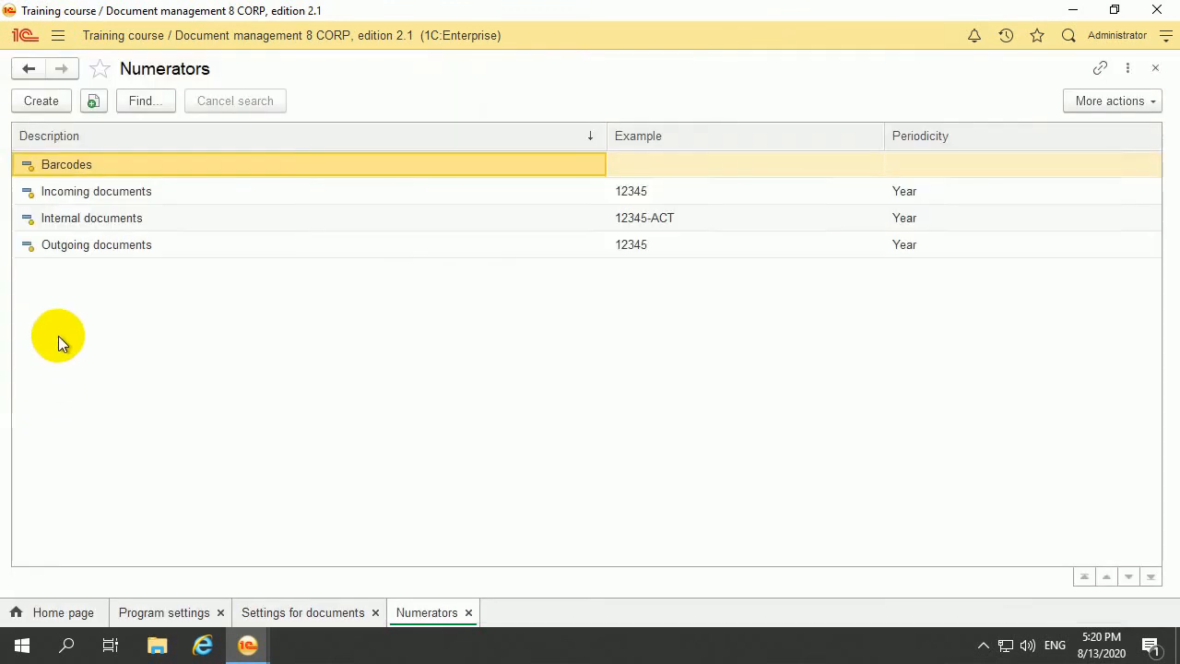
# Step: Open the Incoming documents numerator from the list for editing
pyautogui.click(103, 247)
pyautogui.click(97, 219)
pyautogui.click(100, 192)
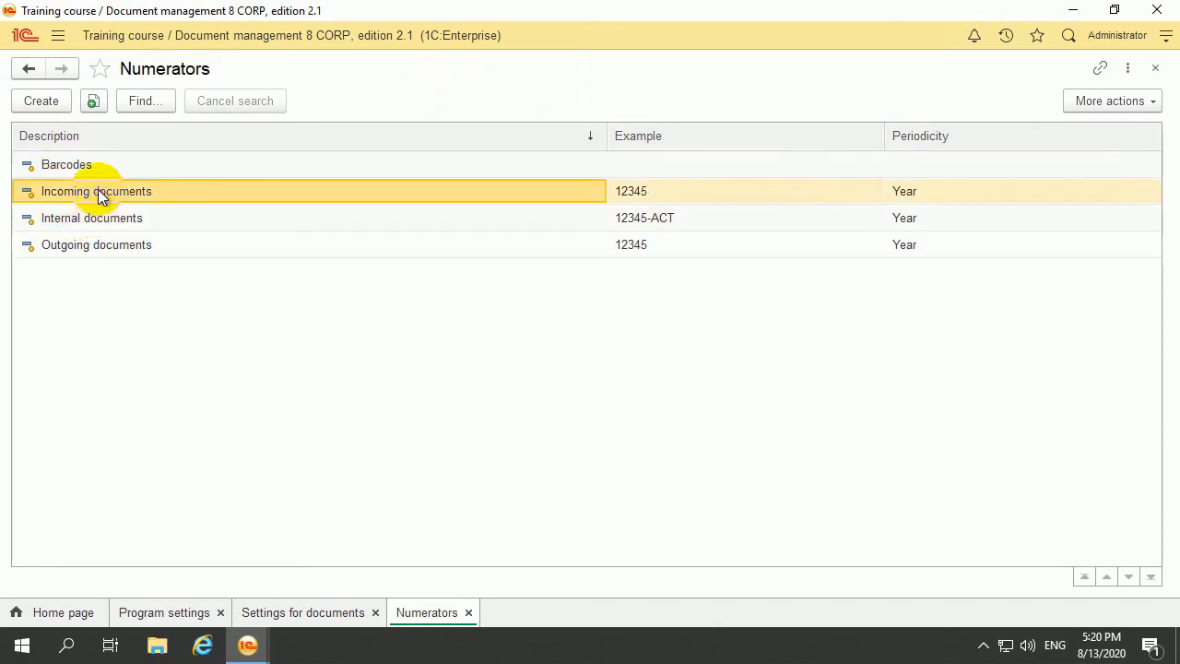
pyautogui.click(73, 172)
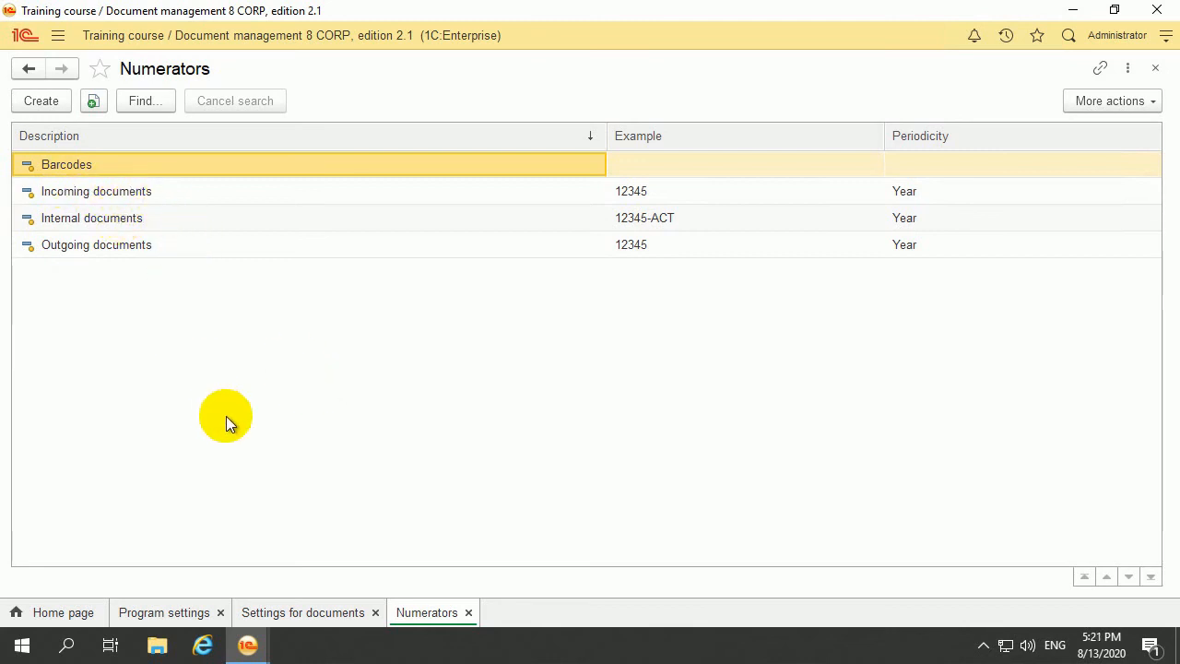
pyautogui.click(493, 202)
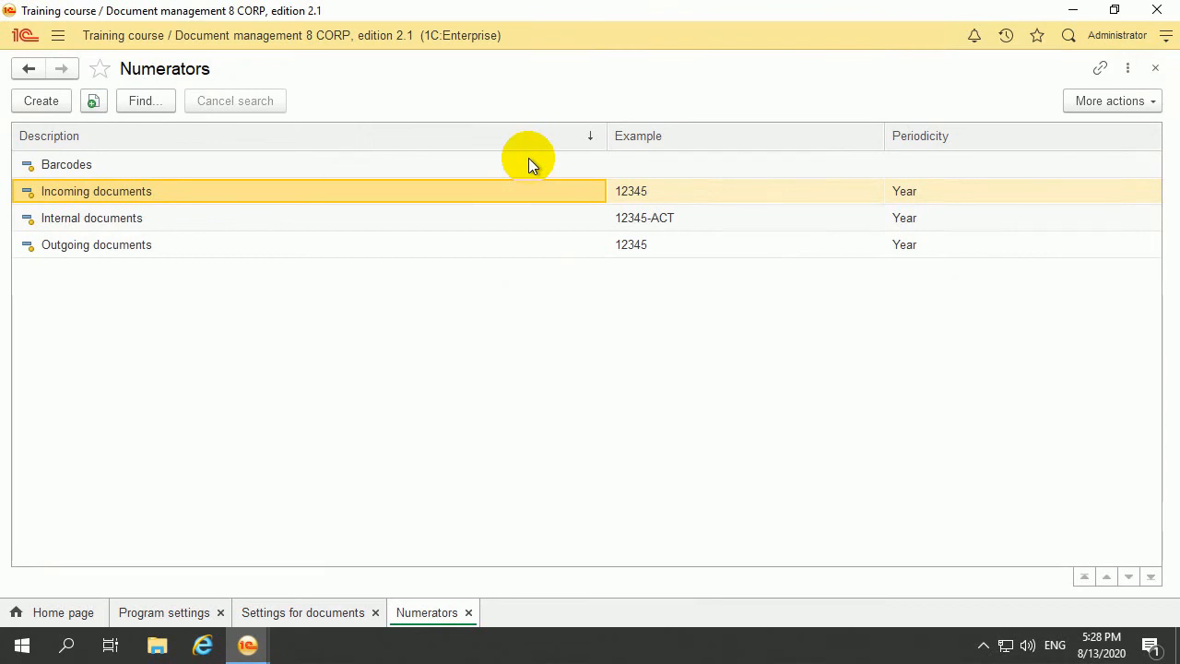
pyautogui.doubleClick(582, 190)
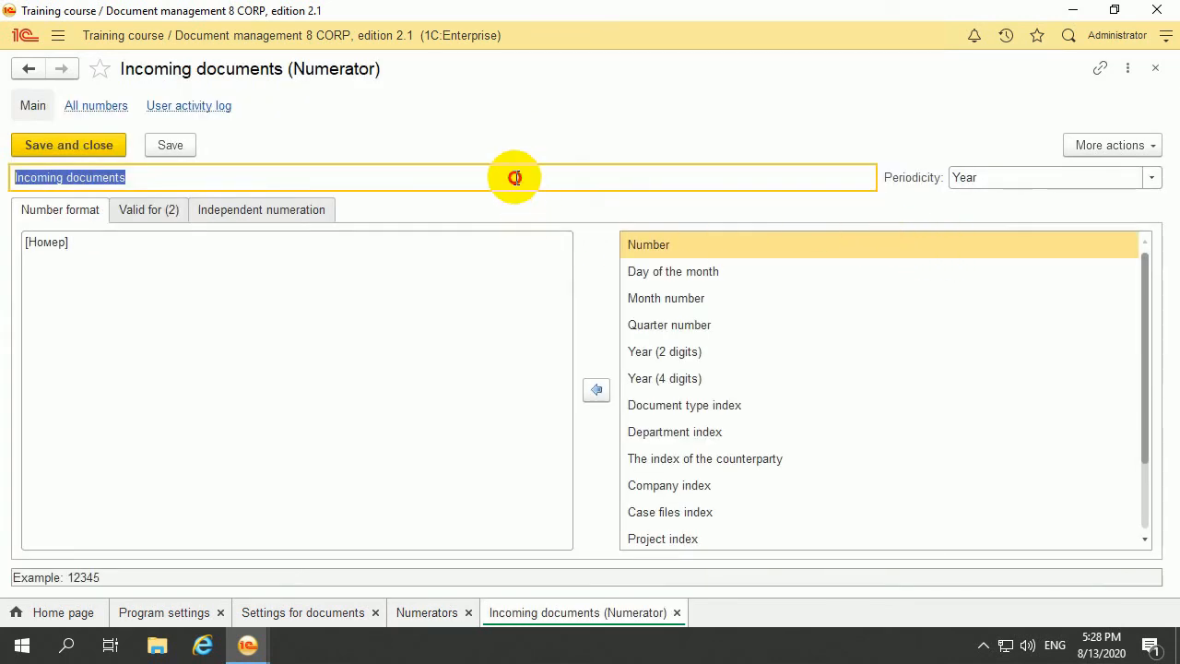
pyautogui.click(517, 178)
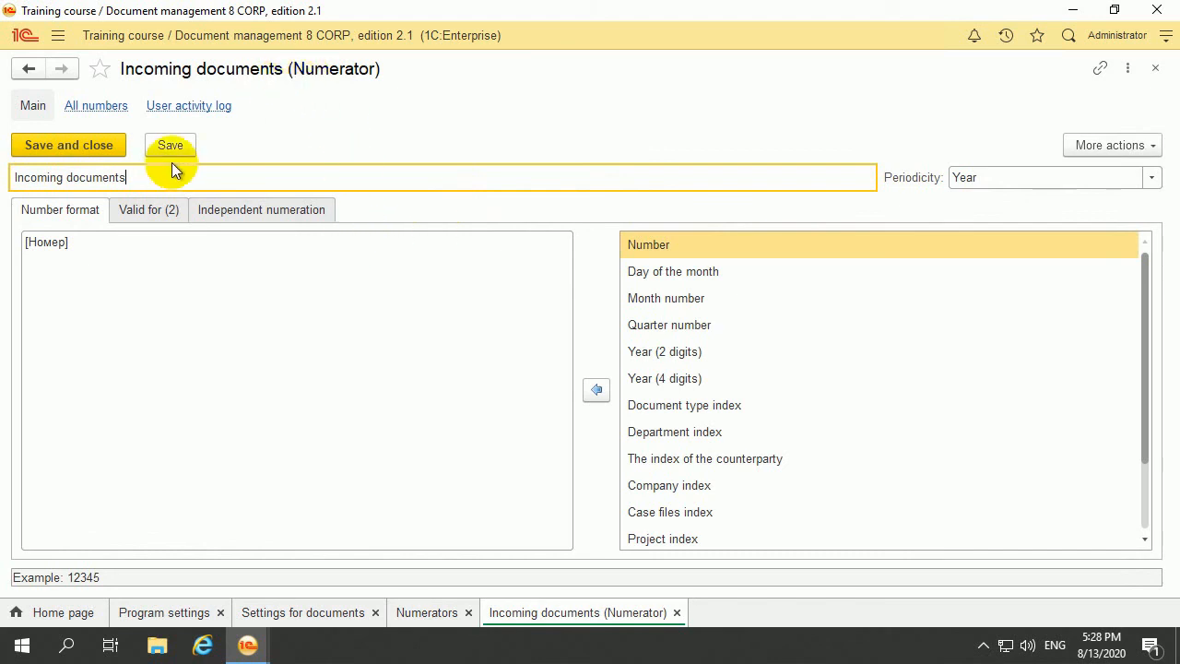
# Step: Add the prefix "Inc-" before the number element in the Incoming documents number format
pyautogui.click(27, 242)
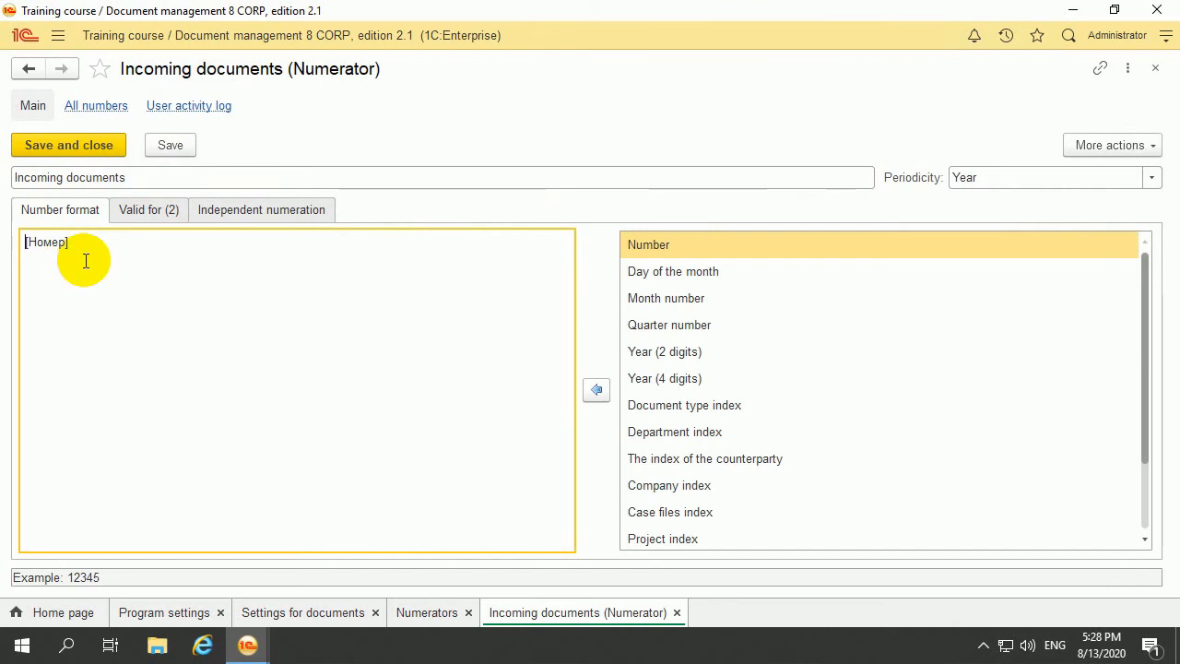
pyautogui.write('Int-')
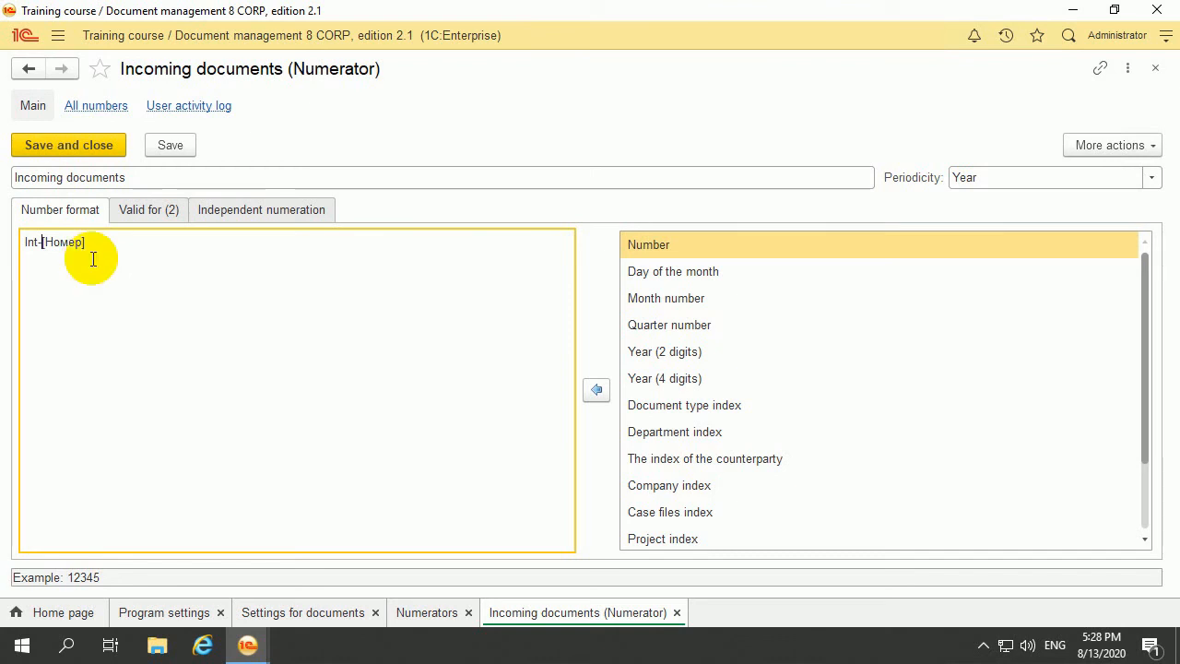
pyautogui.press('Left')
pyautogui.press('Delete')
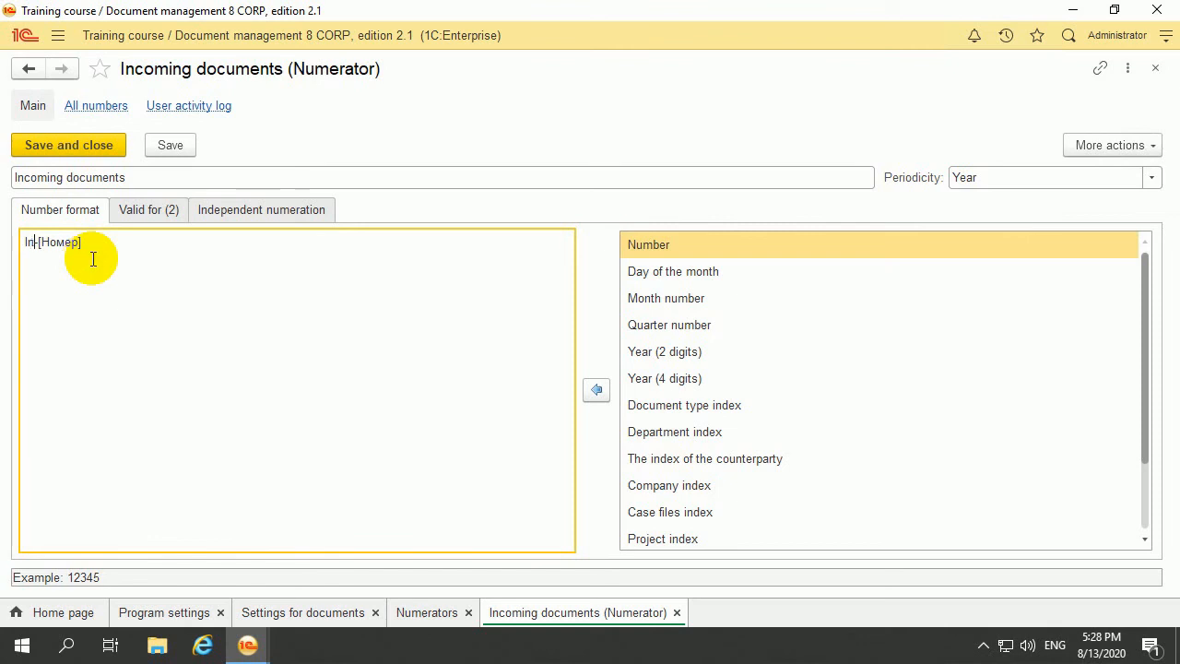
pyautogui.write('c')
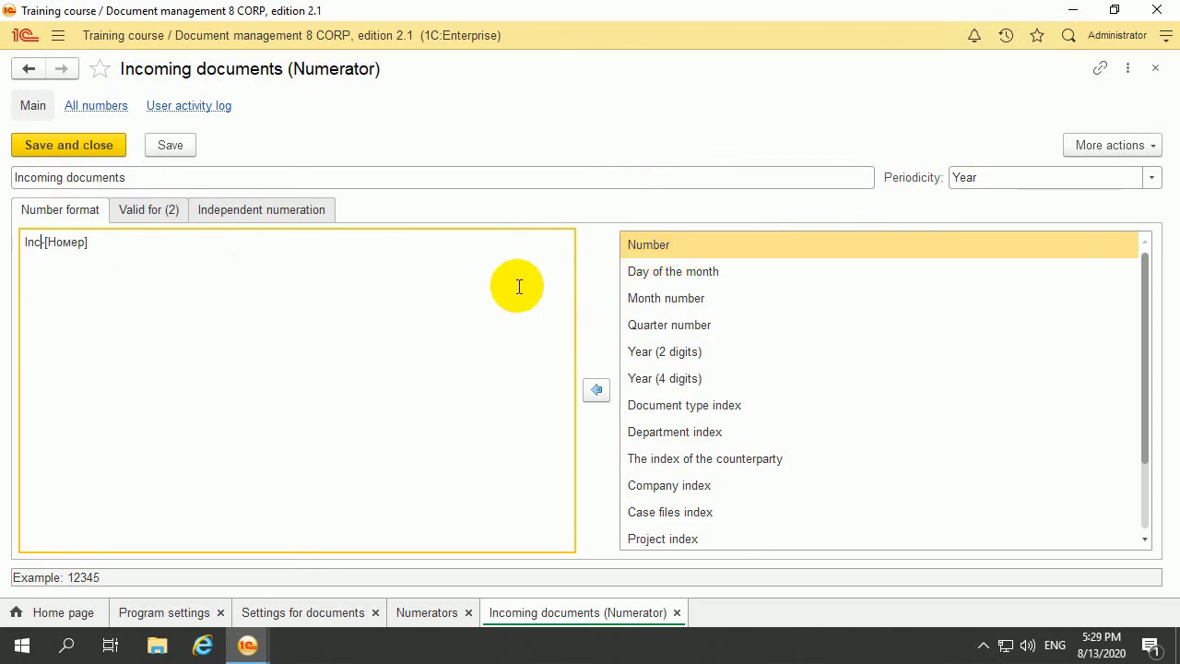
pyautogui.write('-')
# Step: Append a hyphen and the Year (4 digits) element to the number format, and save the numerator
pyautogui.click(490, 274)
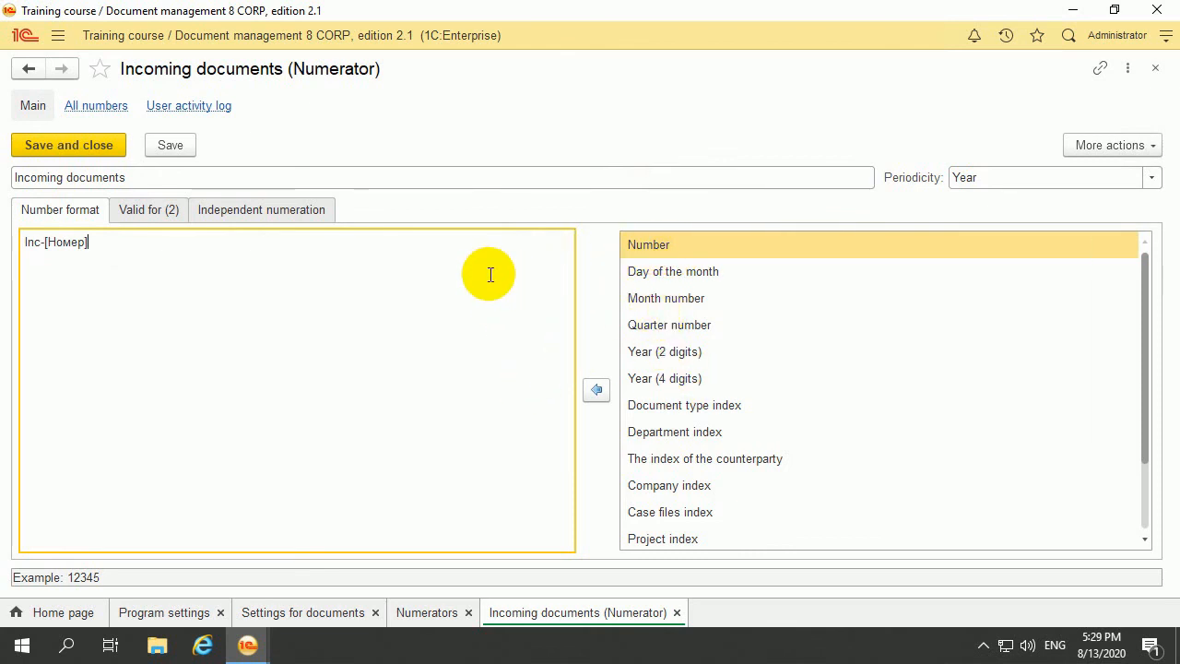
pyautogui.write('-')
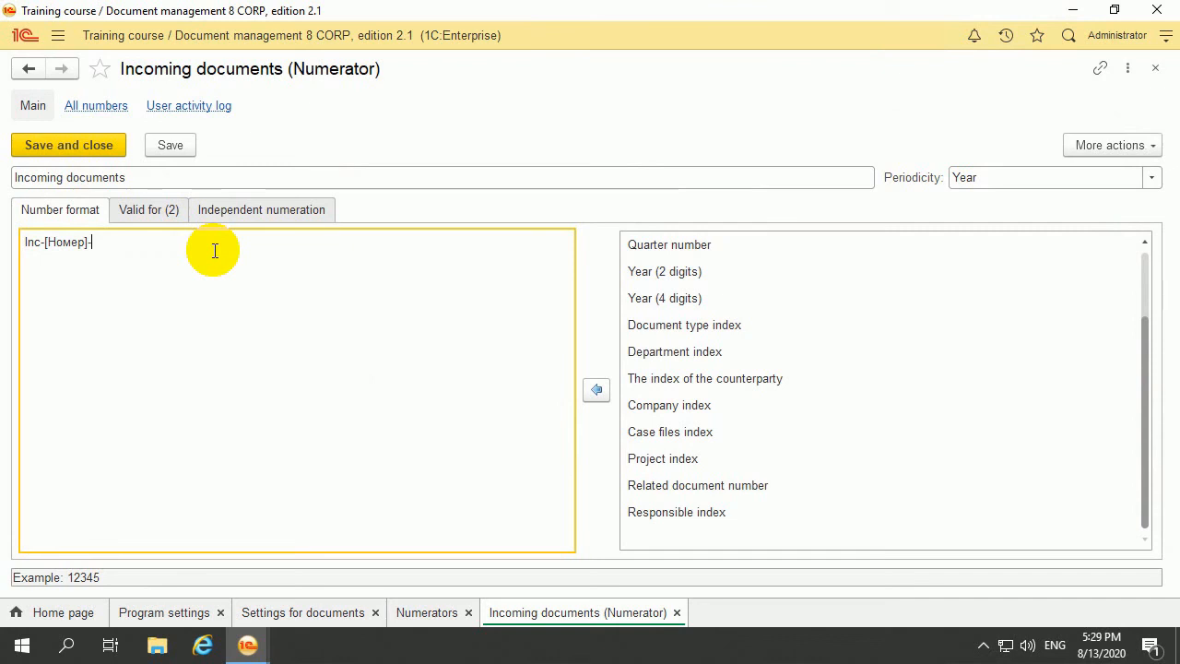
pyautogui.scroll(2, 744, 326)
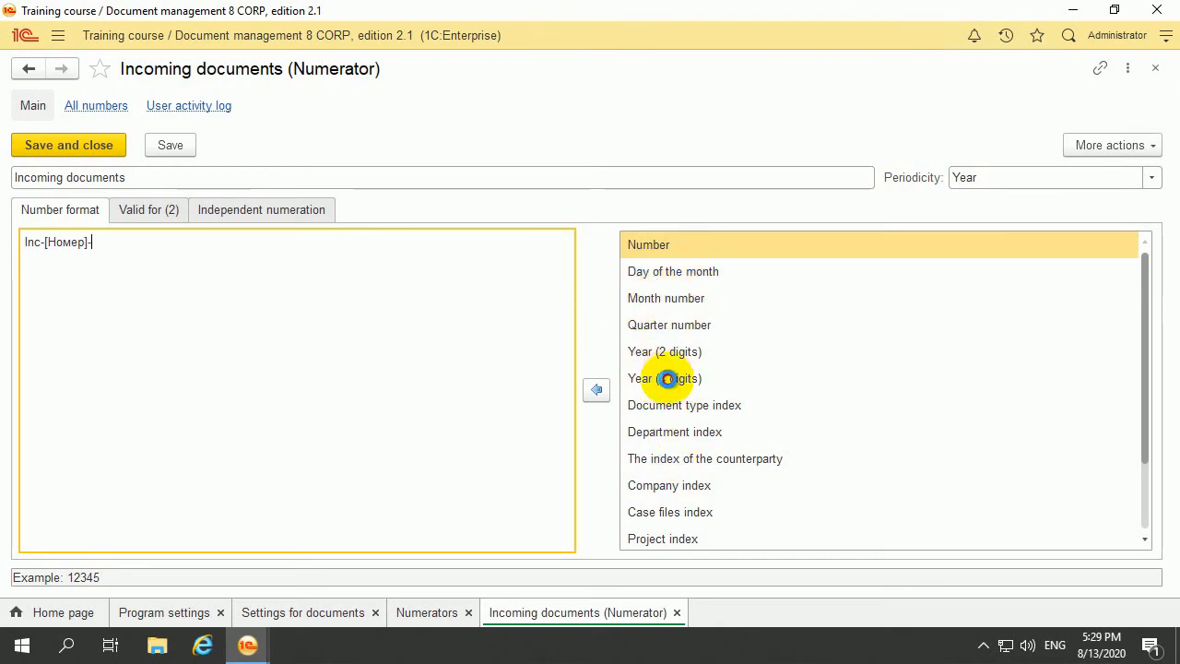
pyautogui.click(657, 380)
pyautogui.doubleClick(657, 379)
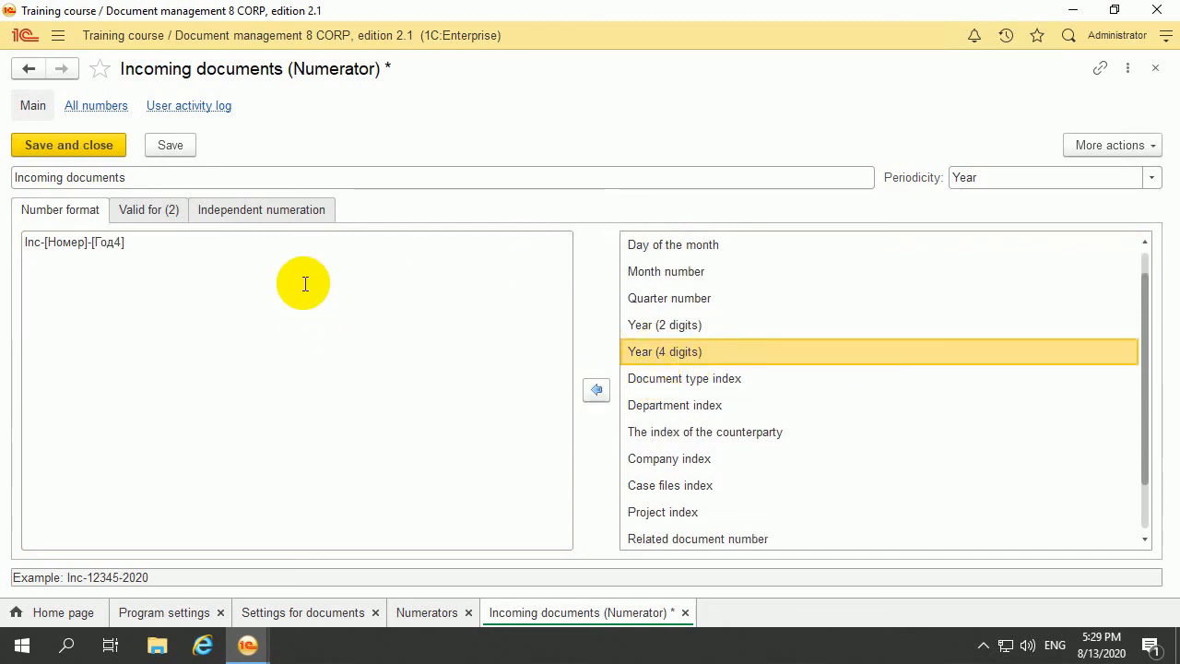
pyautogui.click(164, 148)
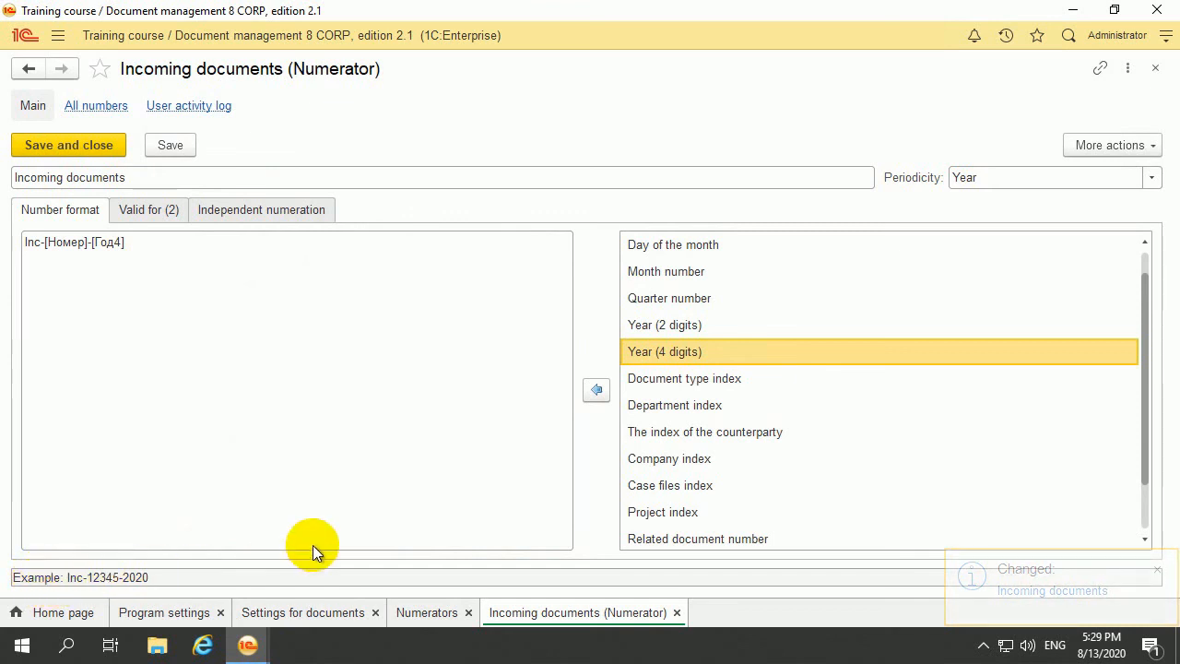
pyautogui.click(232, 440)
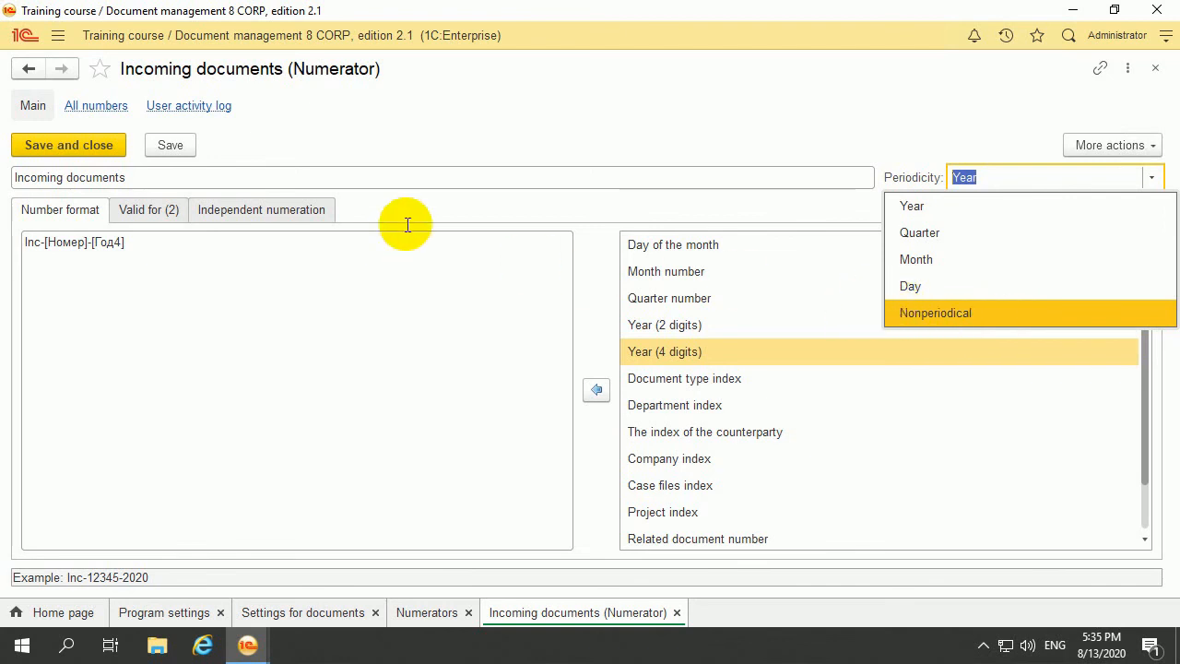
# Step: Replace the hyphen between the number and the year in the number format with a period
pyautogui.click(96, 250)
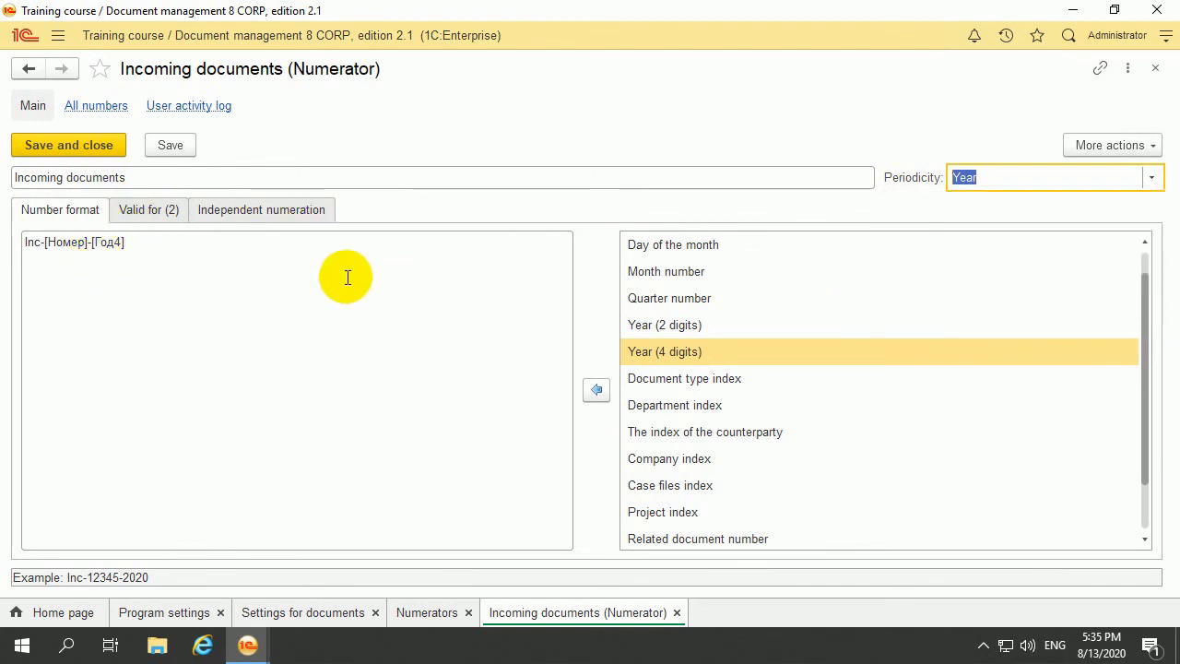
pyautogui.click(115, 242)
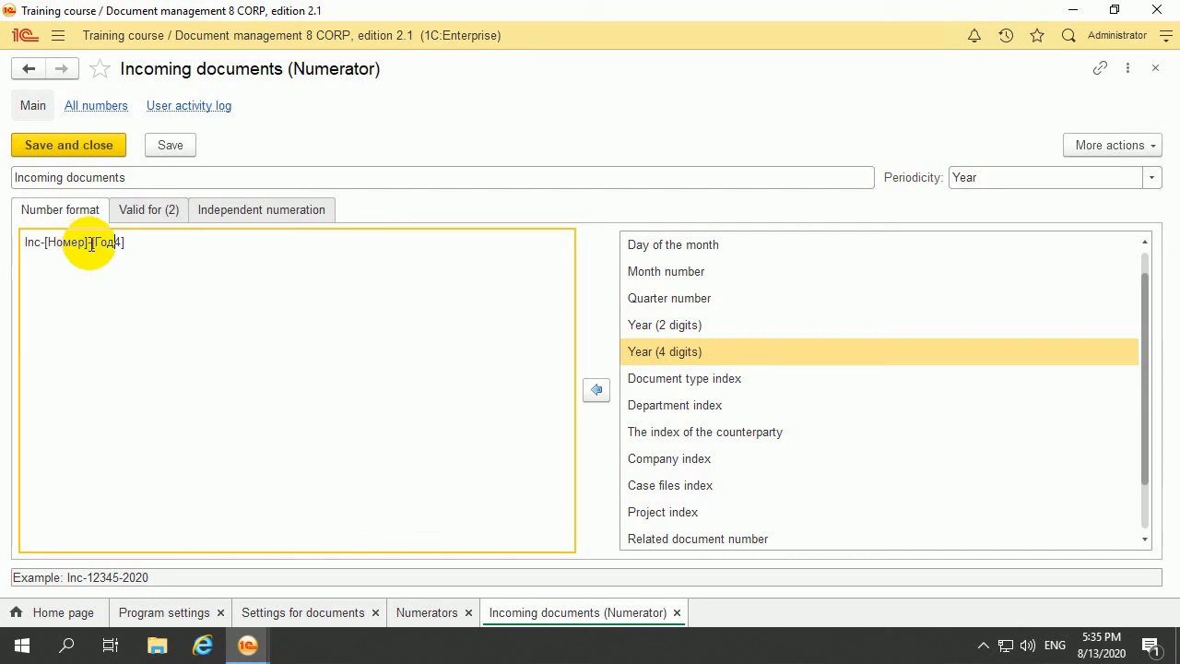
pyautogui.press('BackSpace')
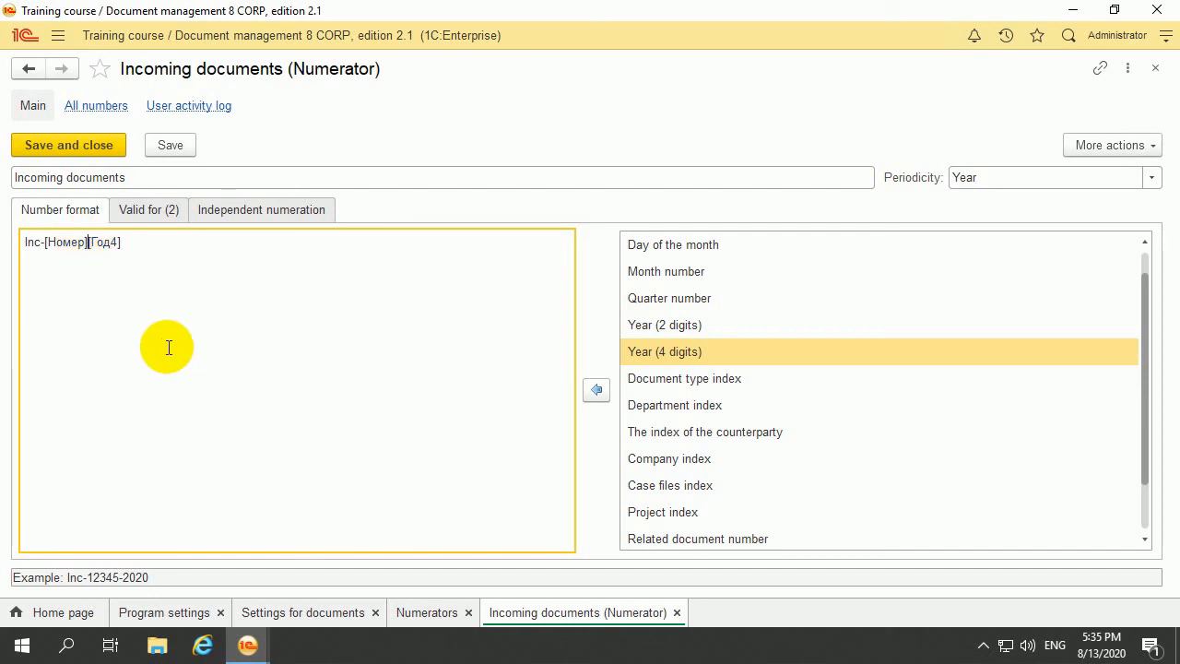
pyautogui.write('.')
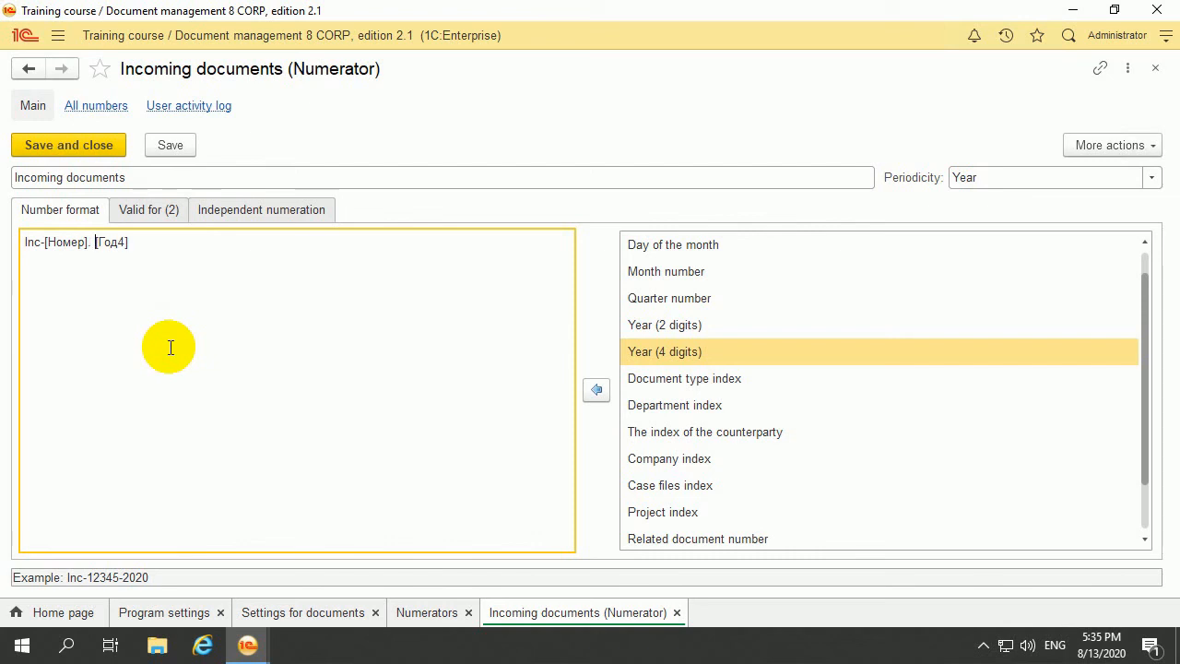
pyautogui.press('BackSpace')
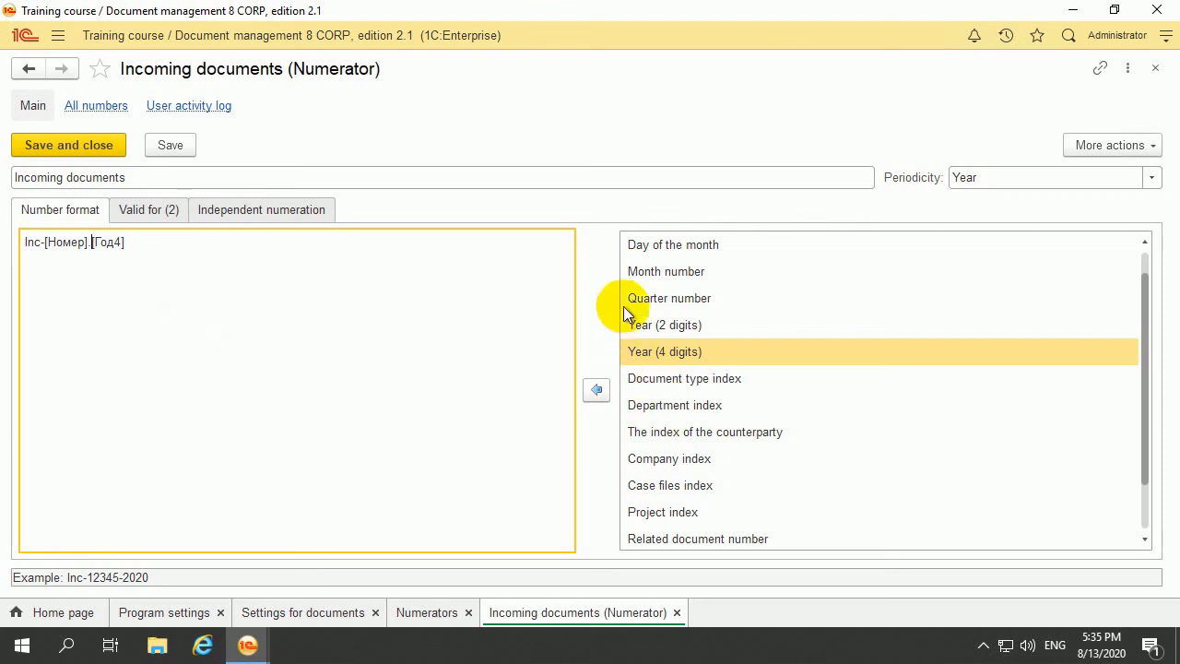
# Step: Replace the year element in the number format with Day of the month, separated from the number by a slash
pyautogui.click(658, 245)
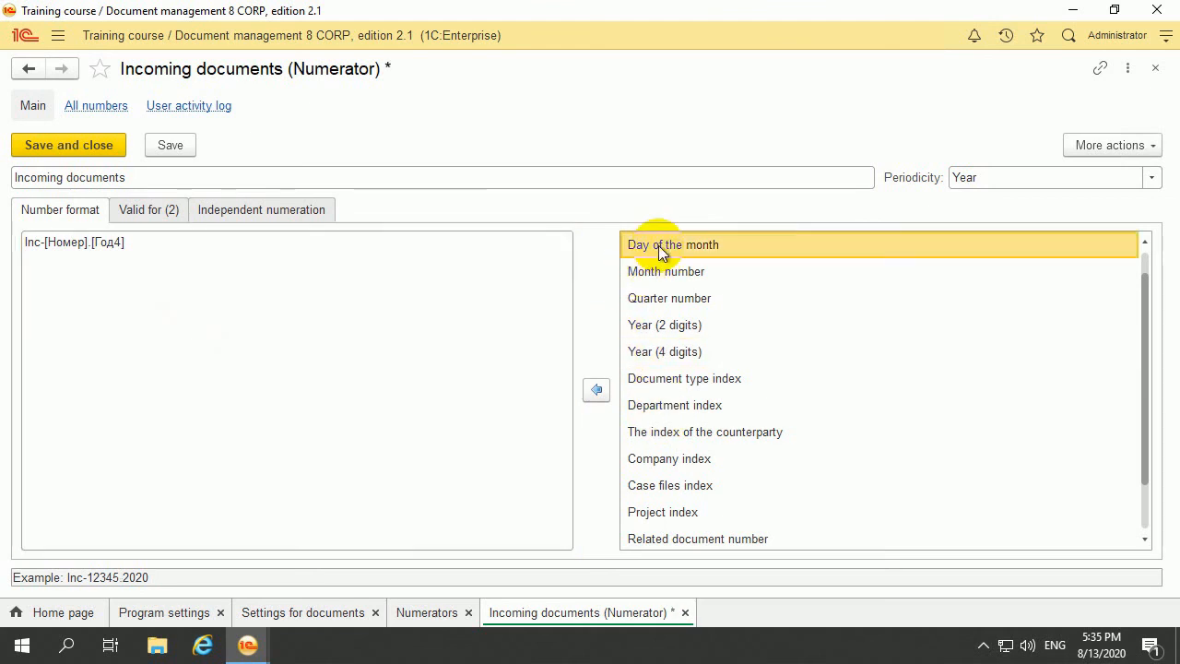
pyautogui.doubleClick(659, 247)
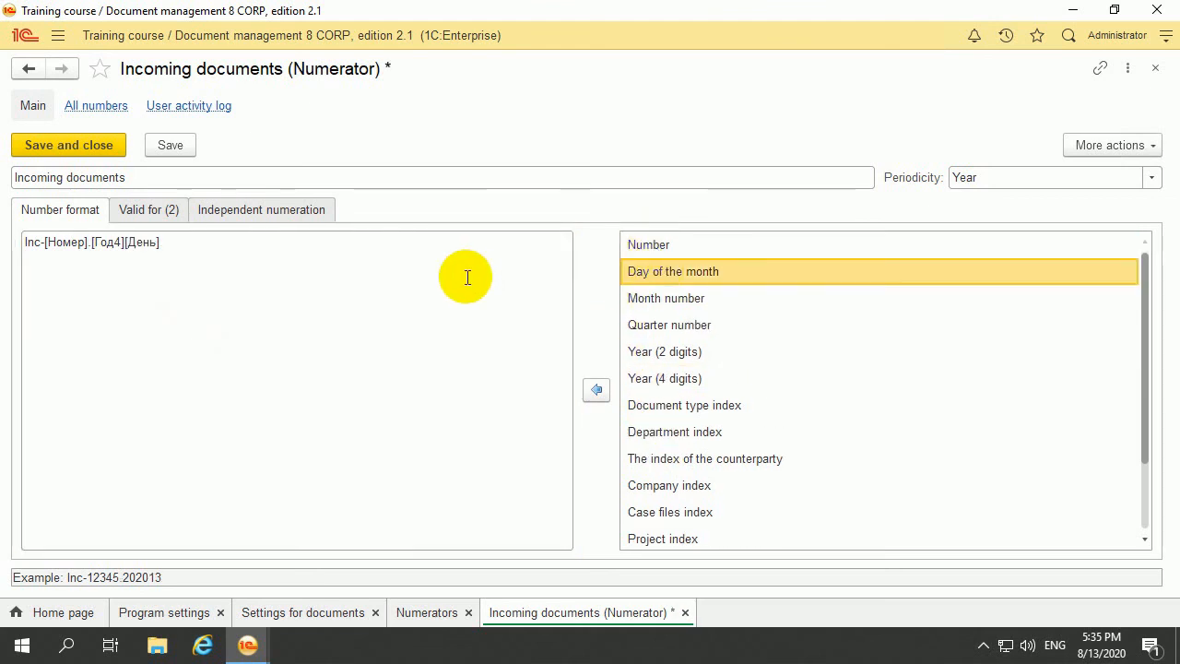
pyautogui.click(120, 242)
pyautogui.press('BackSpace')
pyautogui.press('BackSpace')
pyautogui.press('BackSpace')
pyautogui.press('BackSpace')
pyautogui.press('BackSpace')
pyautogui.press('BackSpace')
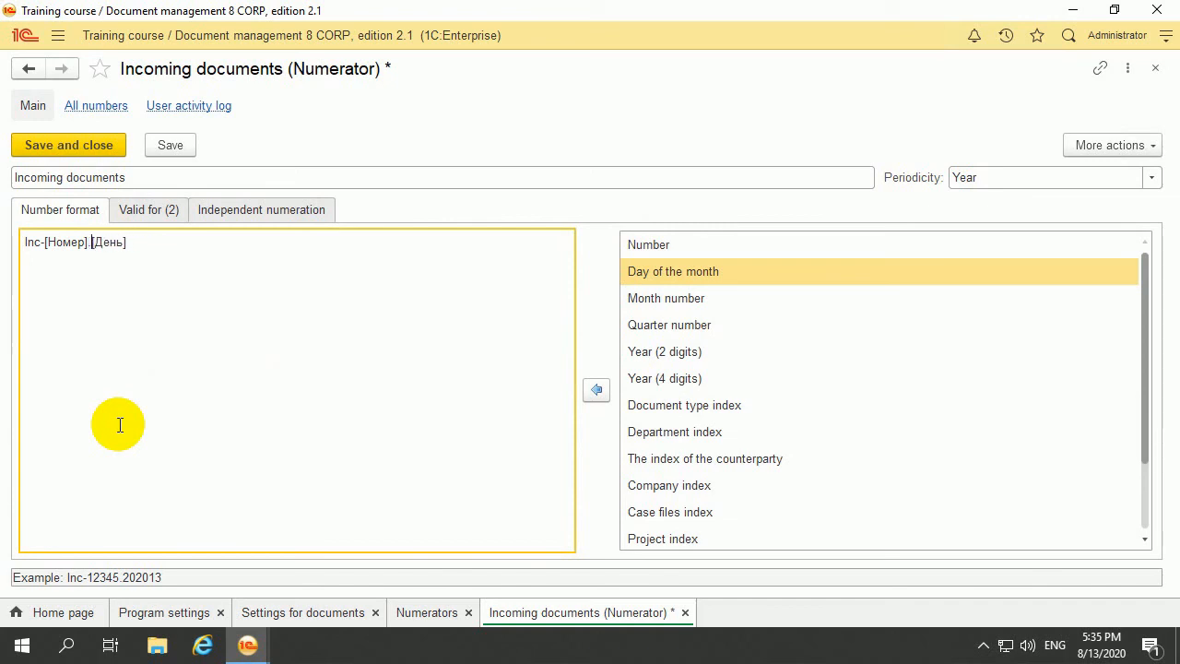
pyautogui.press('BackSpace')
pyautogui.write('/')
# Step: Append Month number and Year (4 digits) after the day in the number format, each preceded by a period
pyautogui.press('Right')
pyautogui.press('Right')
pyautogui.click(681, 302)
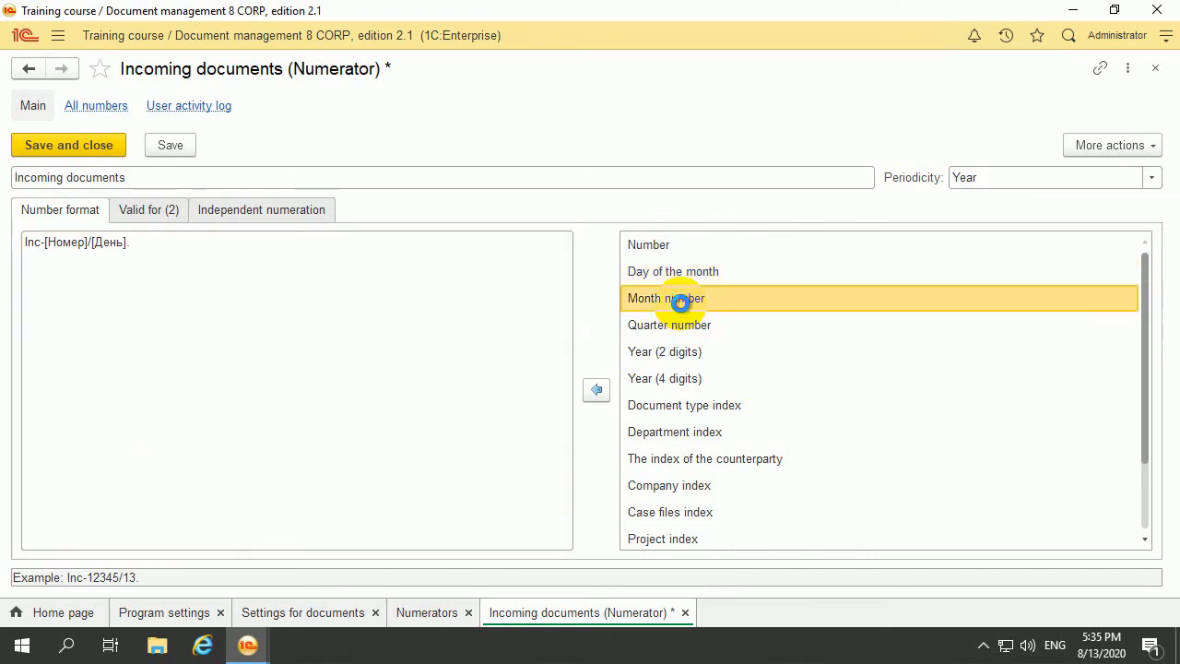
pyautogui.doubleClick(734, 301)
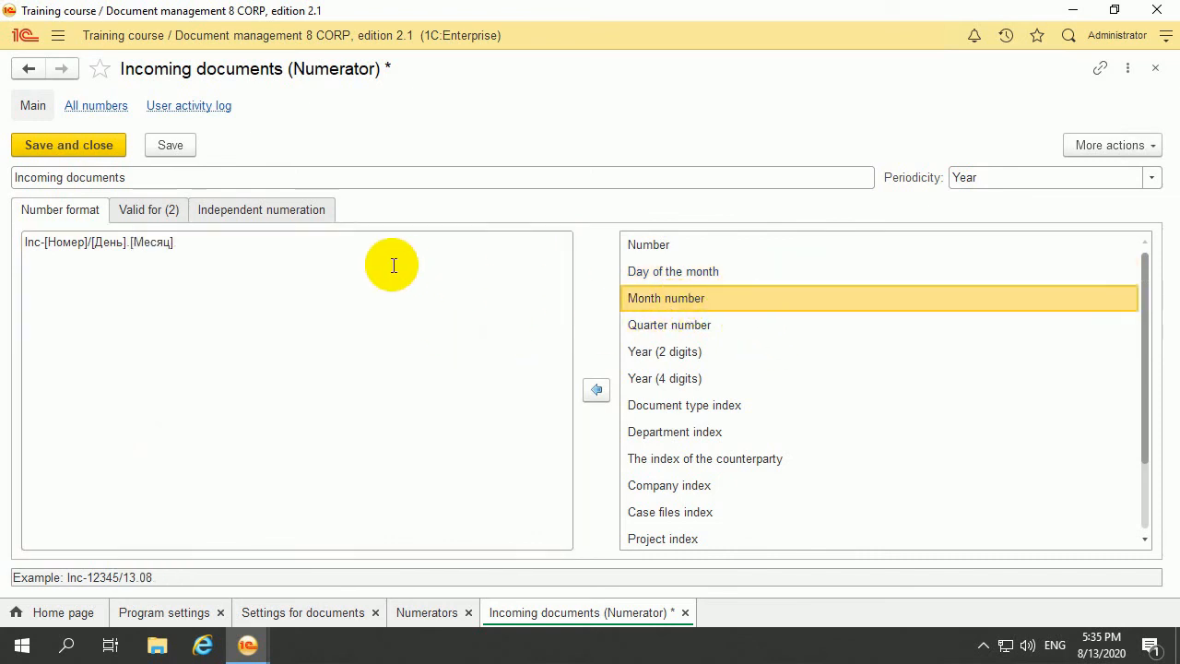
pyautogui.click(240, 252)
pyautogui.write('.')
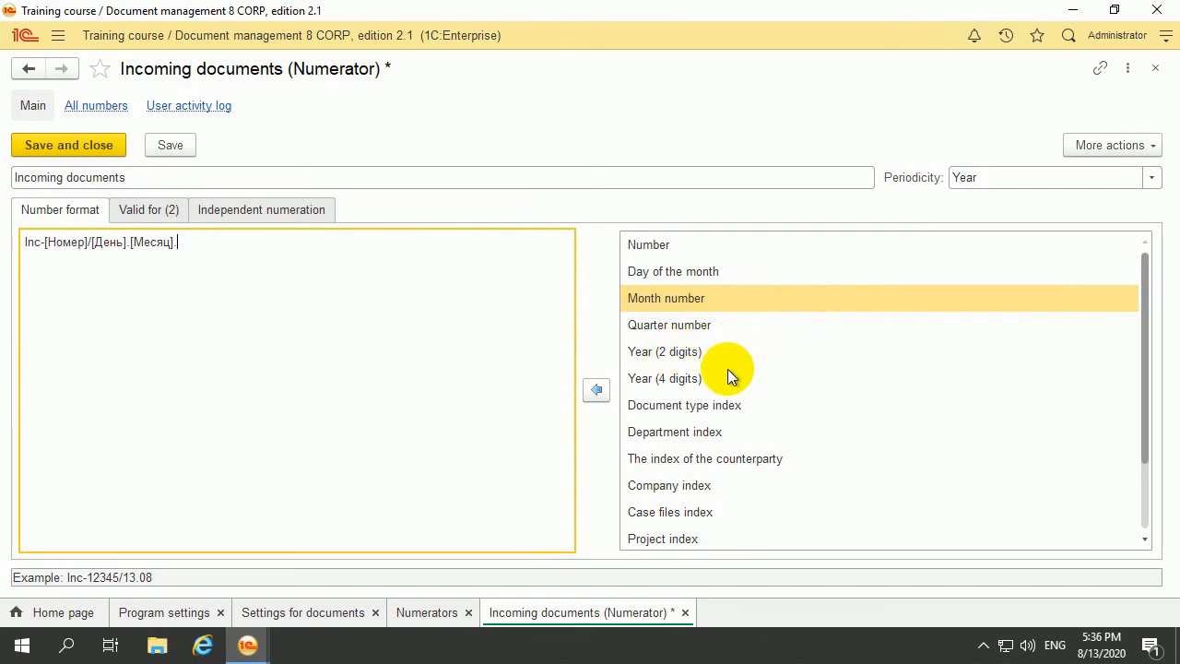
pyautogui.doubleClick(704, 380)
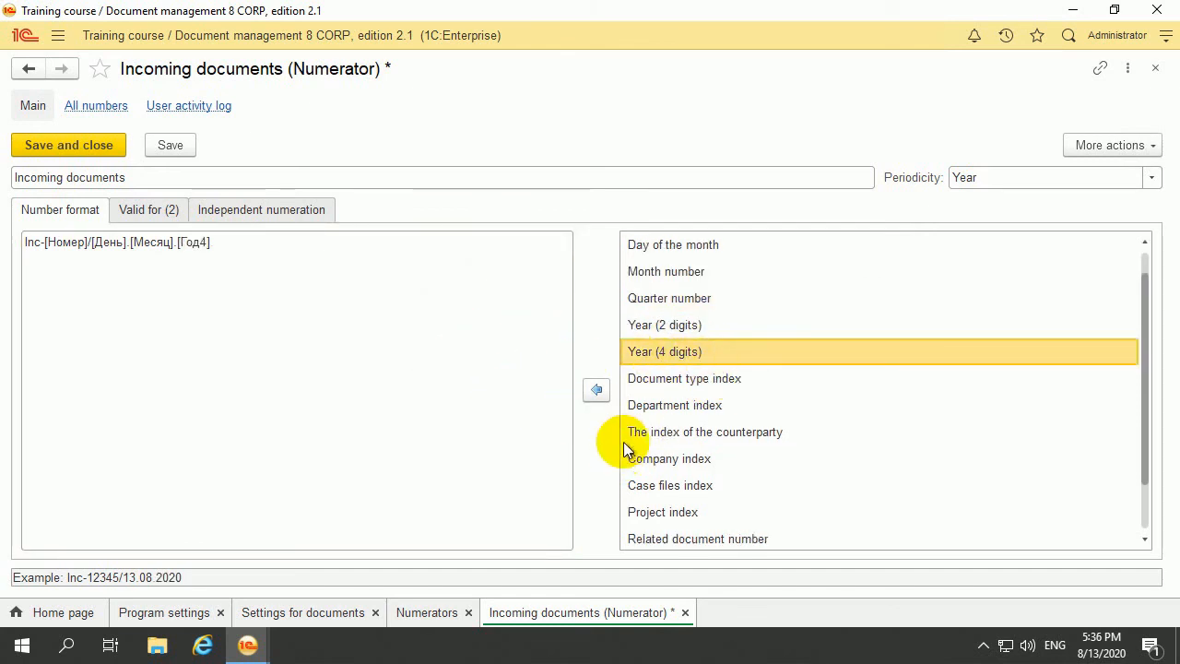
# Step: Add a second Year (4 digits) element at the end of the number format, separated by a period
pyautogui.doubleClick(650, 356)
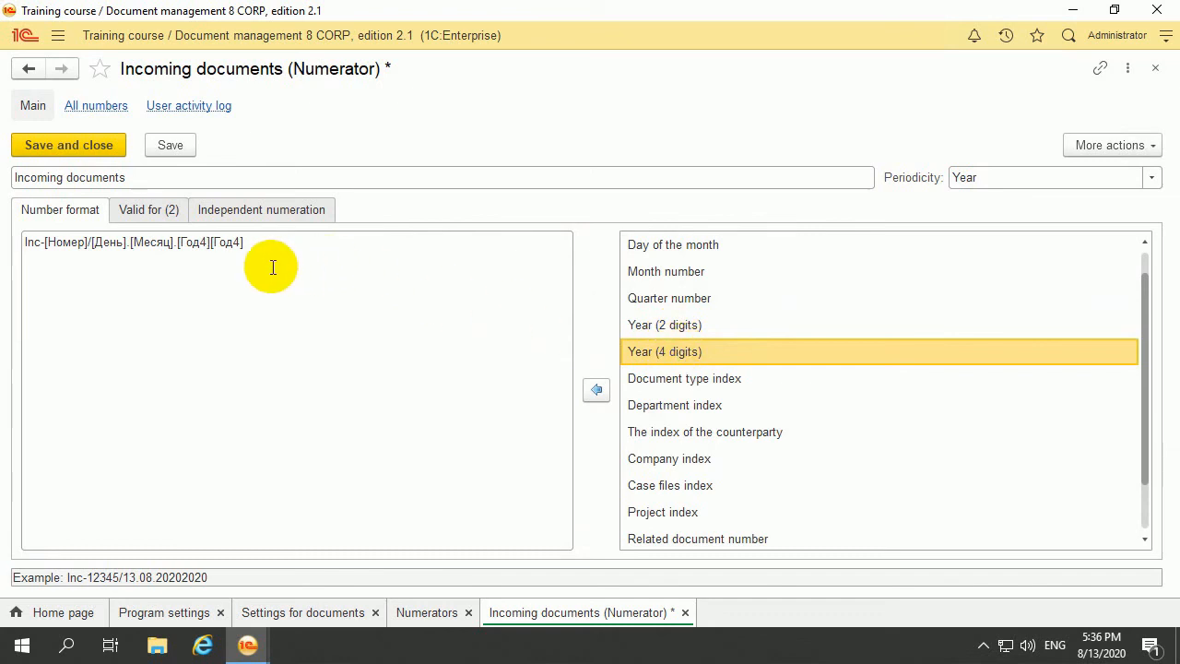
pyautogui.click(211, 244)
pyautogui.write('.')
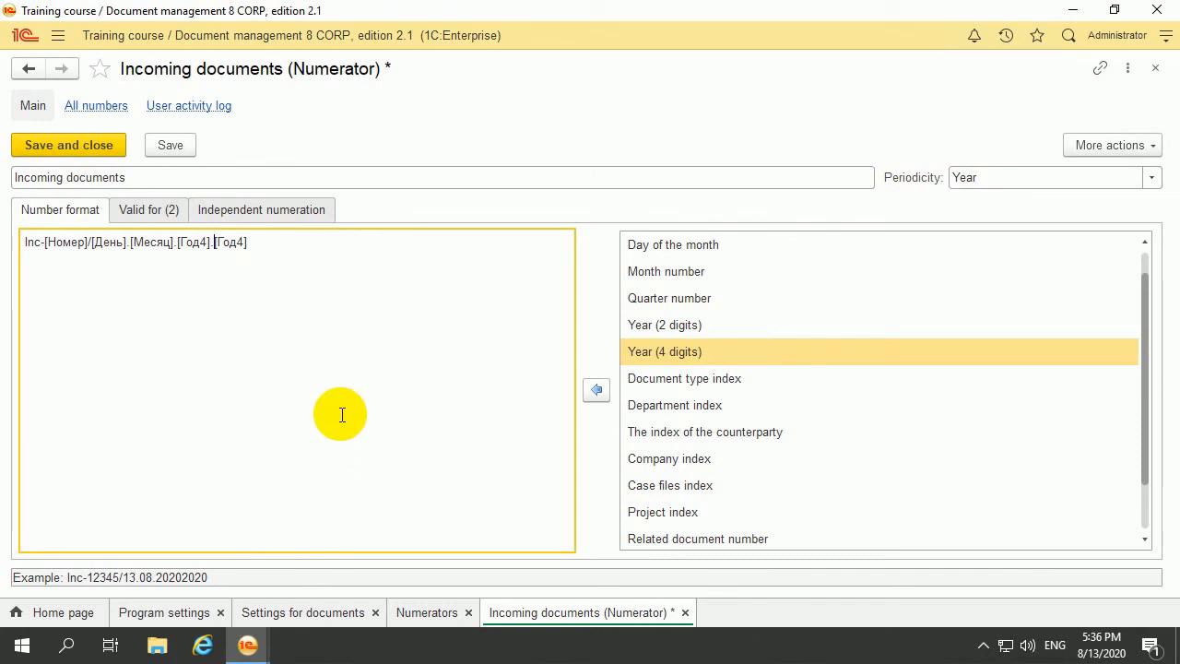
pyautogui.click(247, 242)
# Step: Enable independent numeration by Companies for the Incoming documents numerator
pyautogui.click(259, 207)
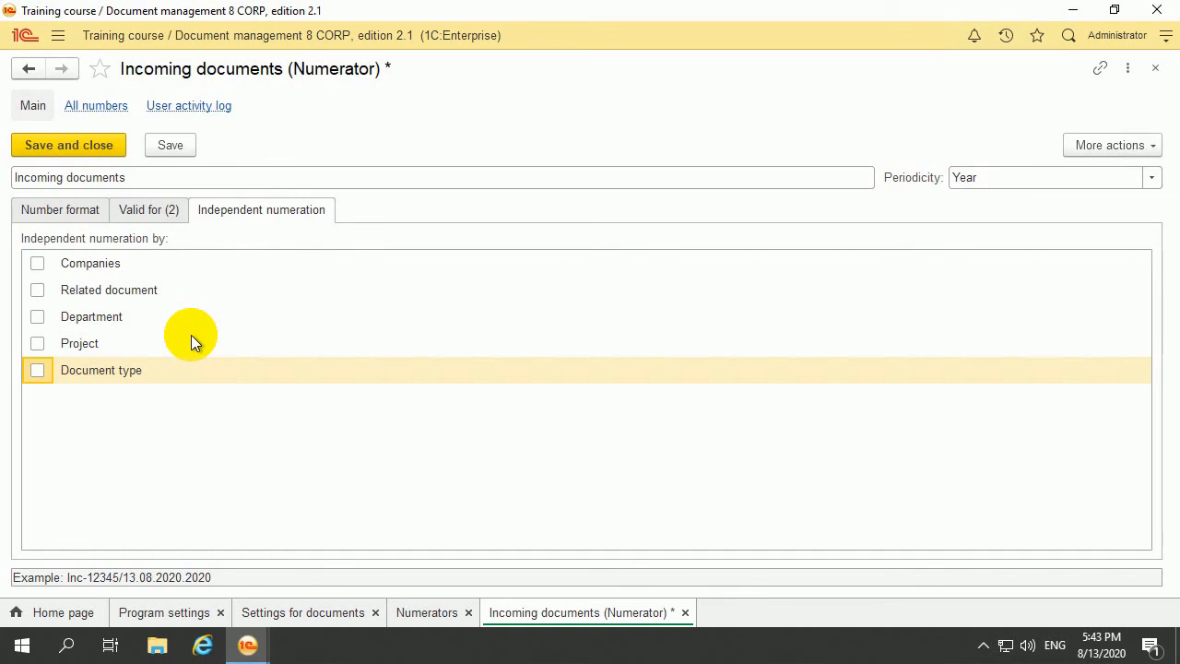
pyautogui.click(39, 265)
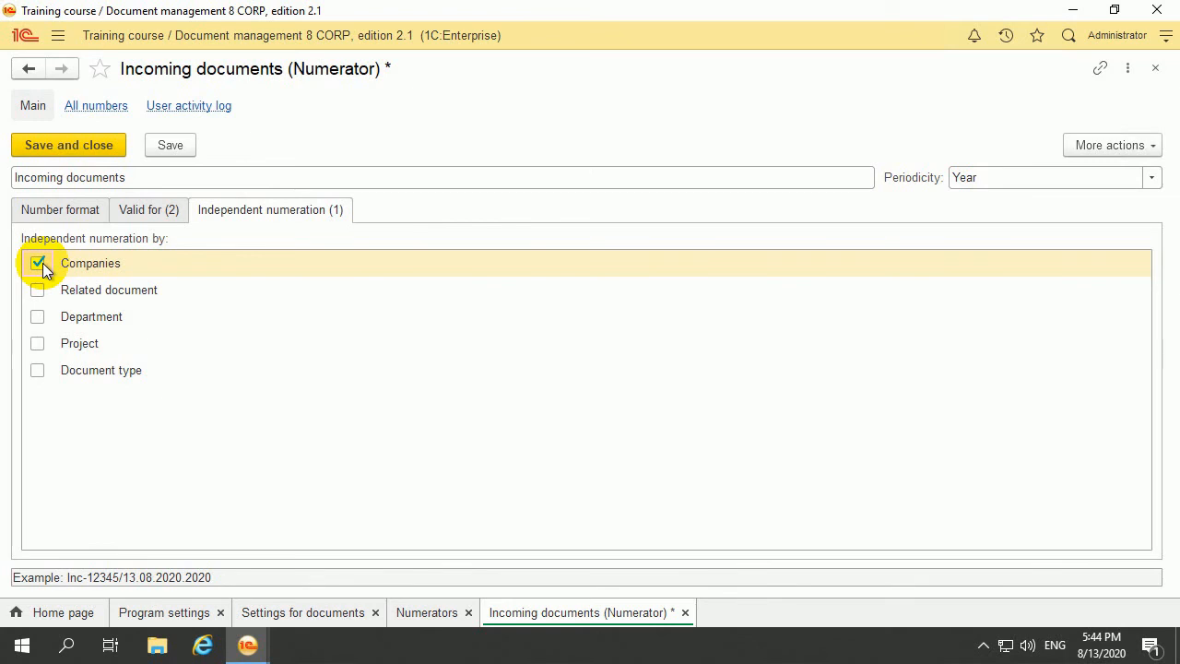
# Step: Review the numerator's document validity rules, number format and available periodicity options
pyautogui.click(133, 214)
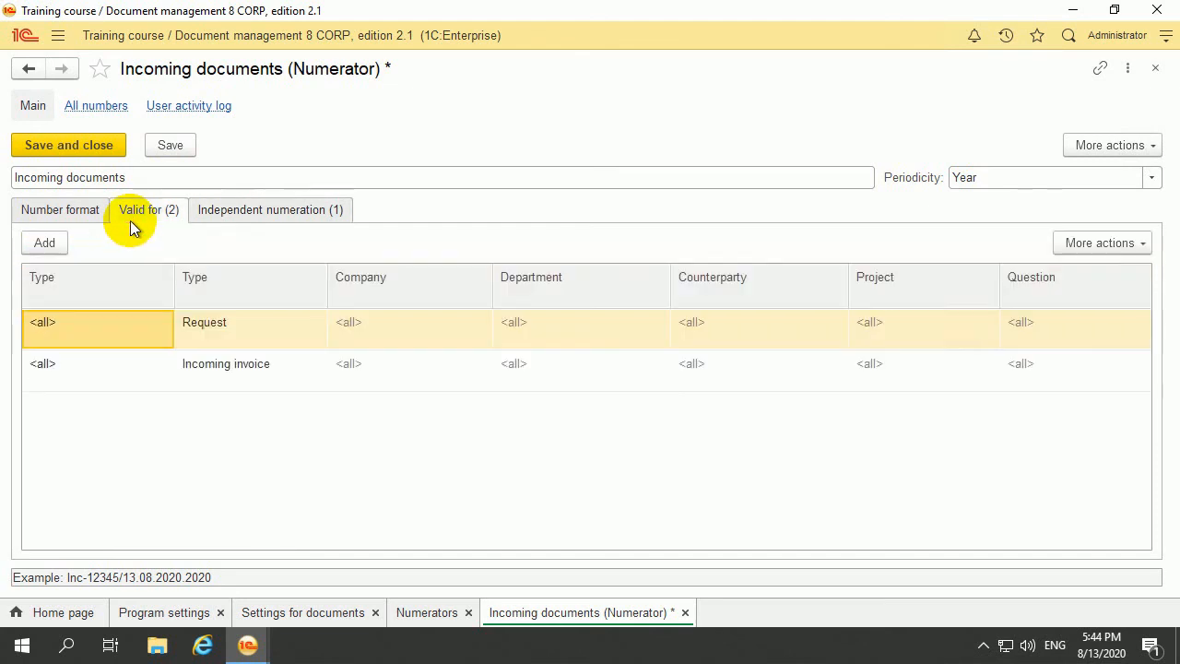
pyautogui.click(85, 212)
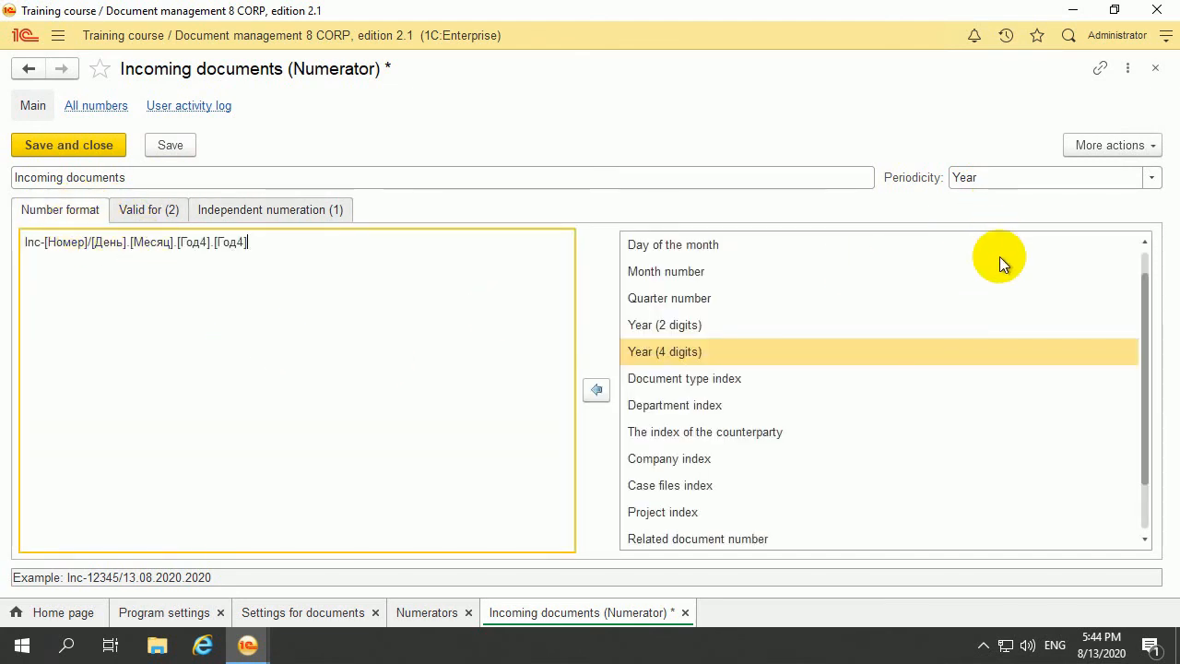
pyautogui.click(1152, 178)
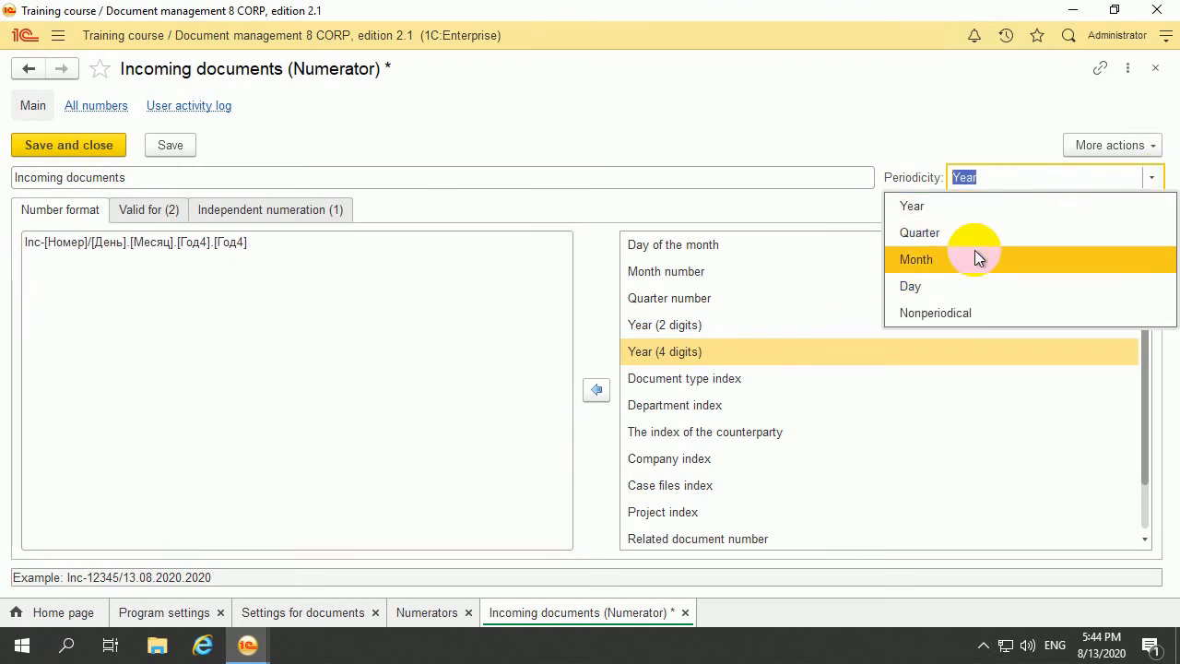
pyautogui.click(497, 367)
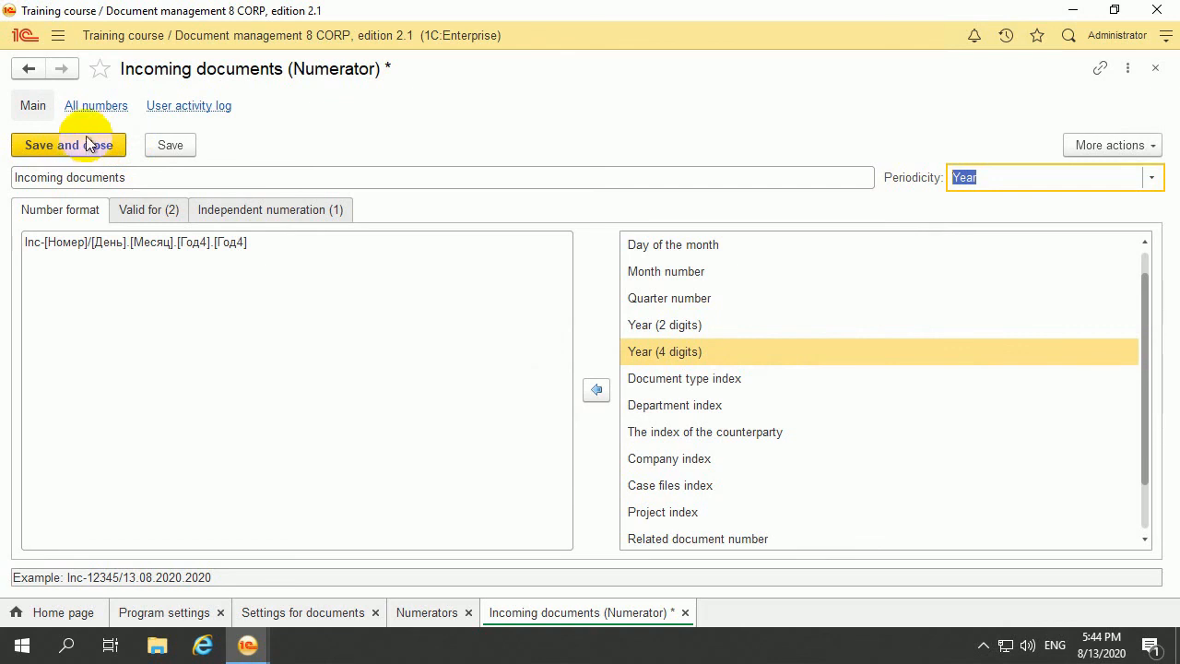
pyautogui.click(96, 105)
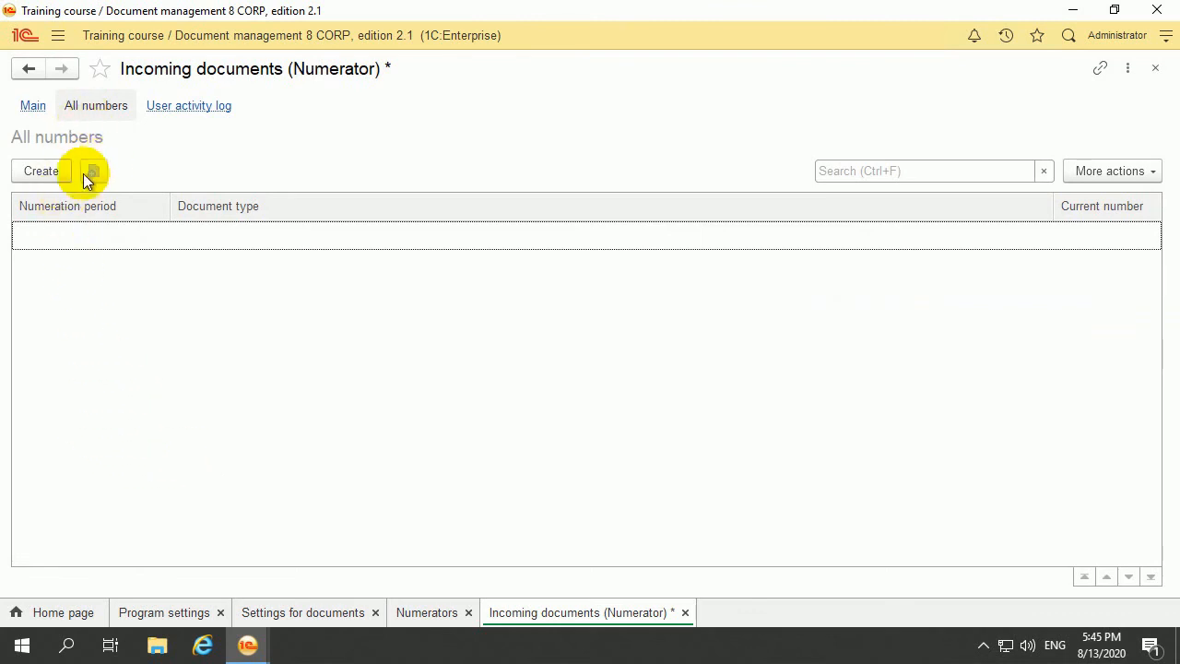
pyautogui.click(41, 172)
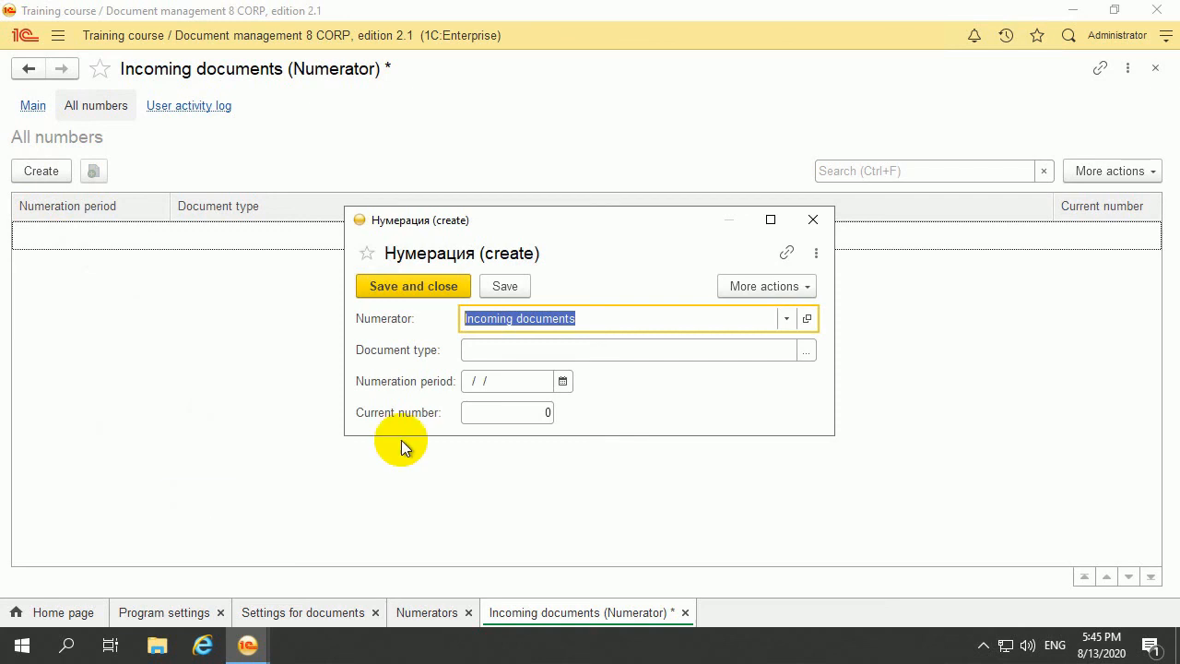
pyautogui.click(630, 348)
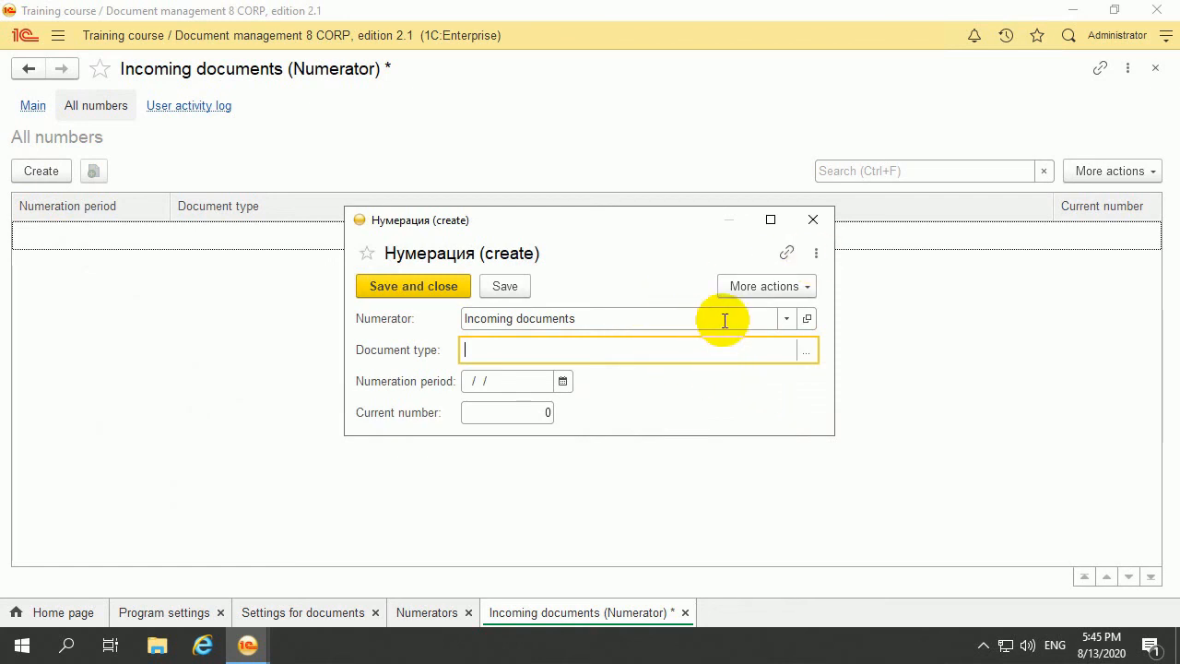
pyautogui.click(805, 350)
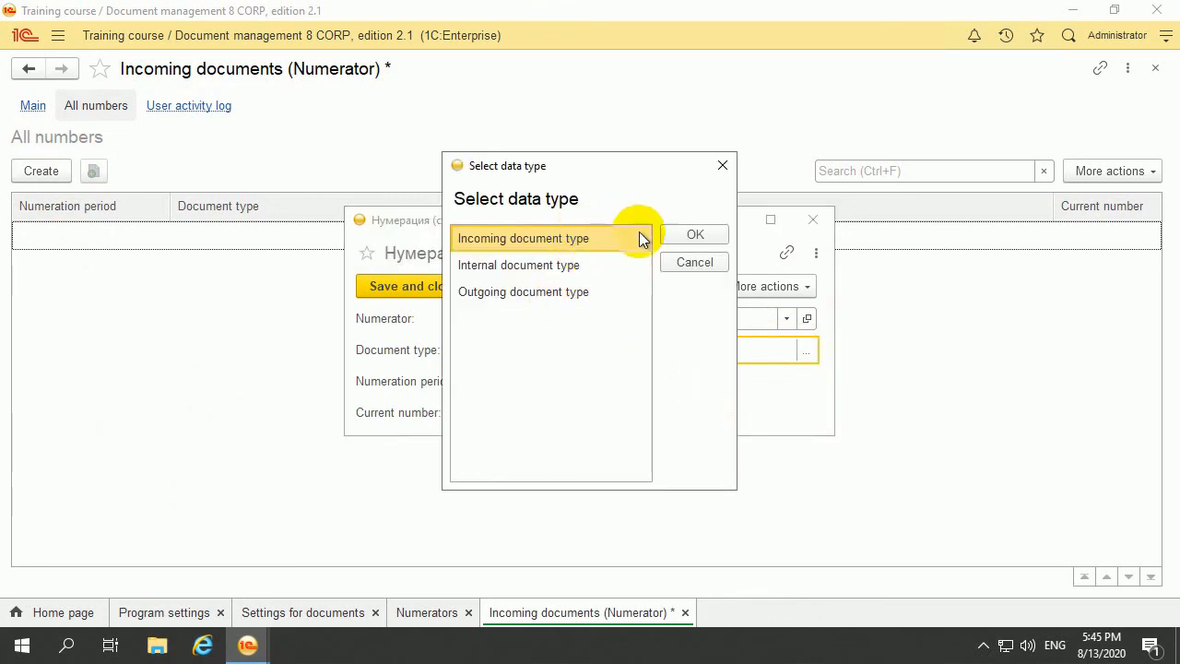
pyautogui.click(694, 234)
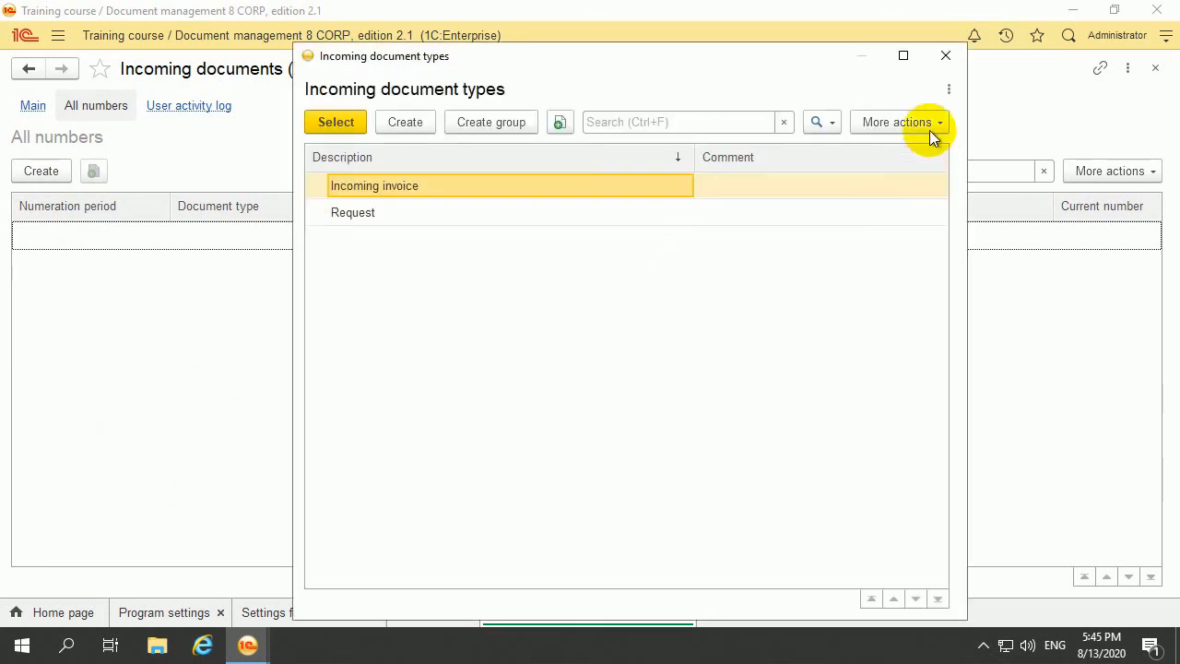
pyautogui.click(946, 56)
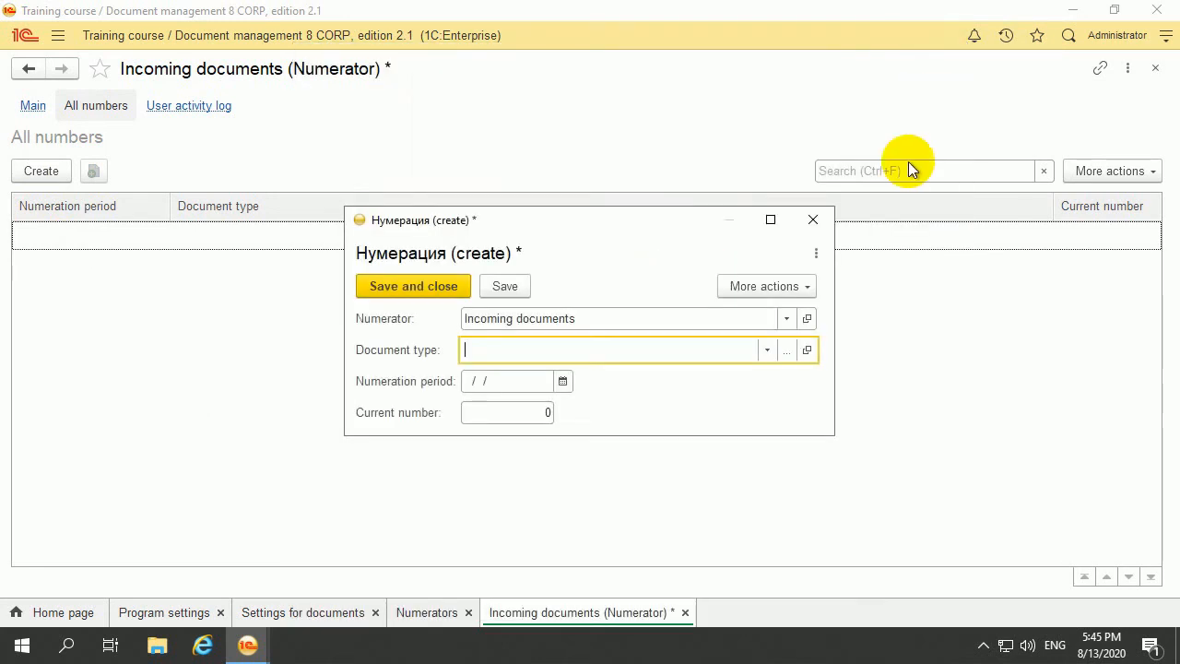
pyautogui.click(817, 220)
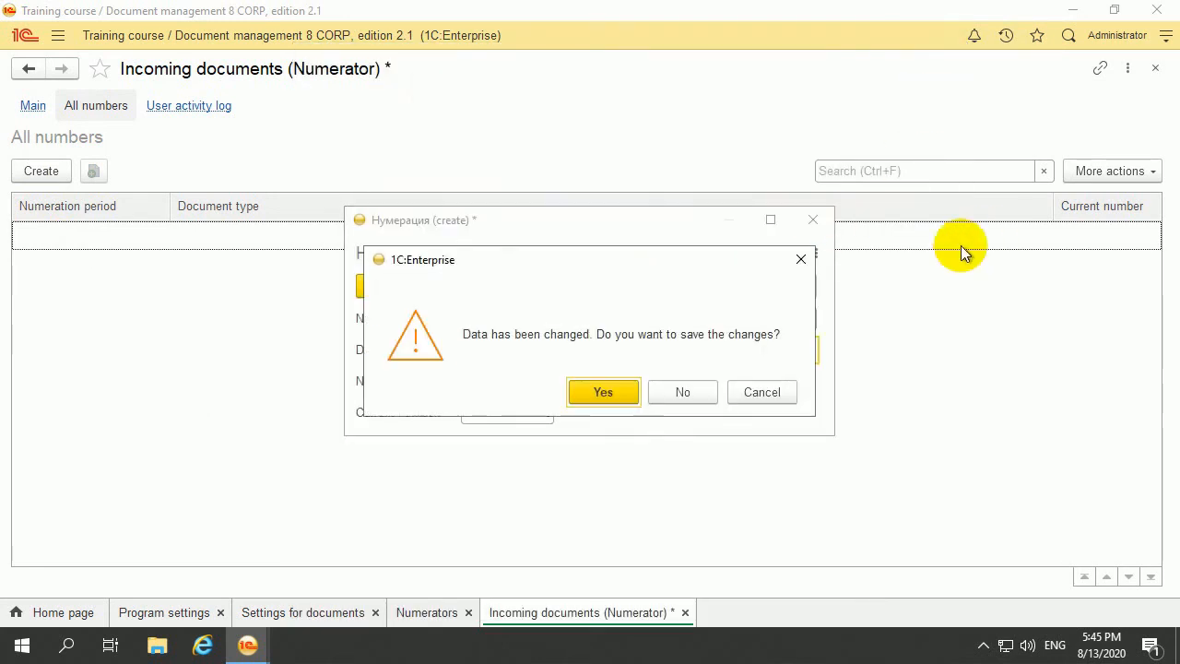
pyautogui.click(666, 394)
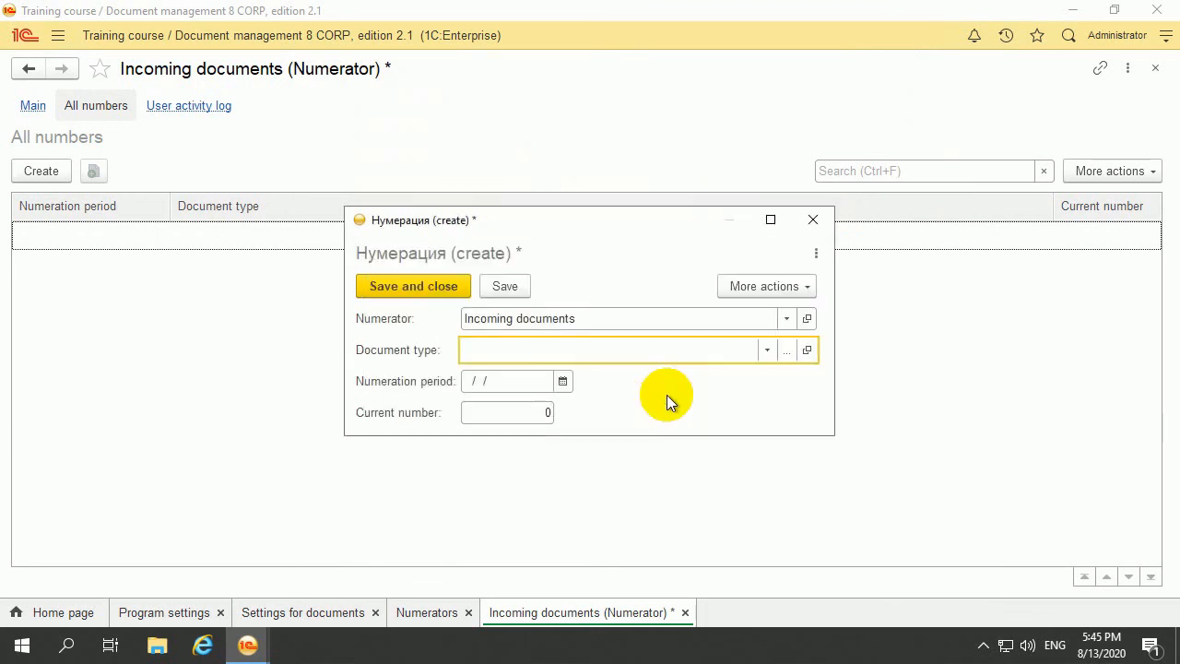
# Step: Save the Incoming documents numerator and review its independent numeration, validity and number format settings
pyautogui.click(44, 107)
pyautogui.click(159, 146)
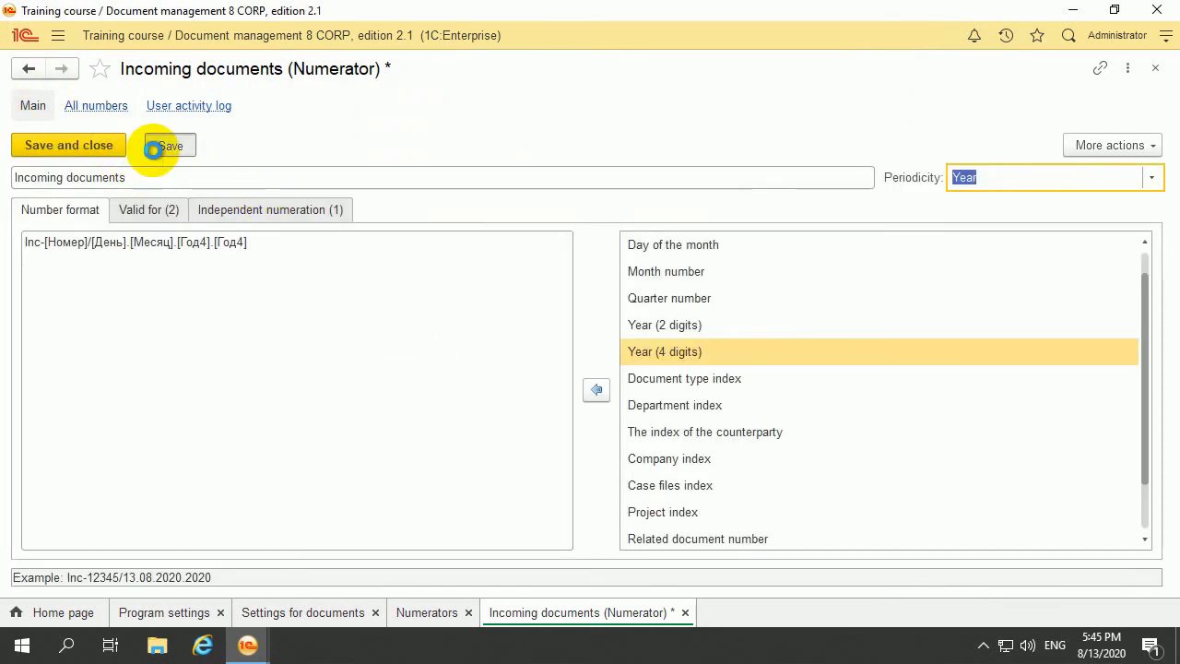
pyautogui.click(245, 205)
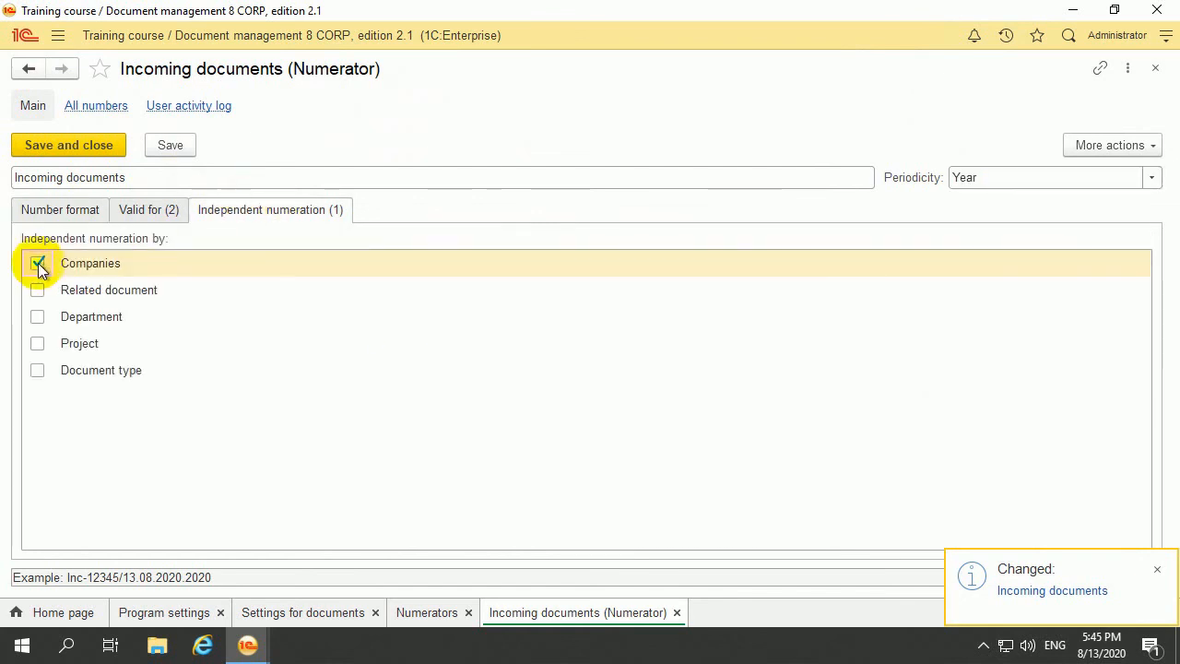
pyautogui.click(125, 210)
pyautogui.click(57, 207)
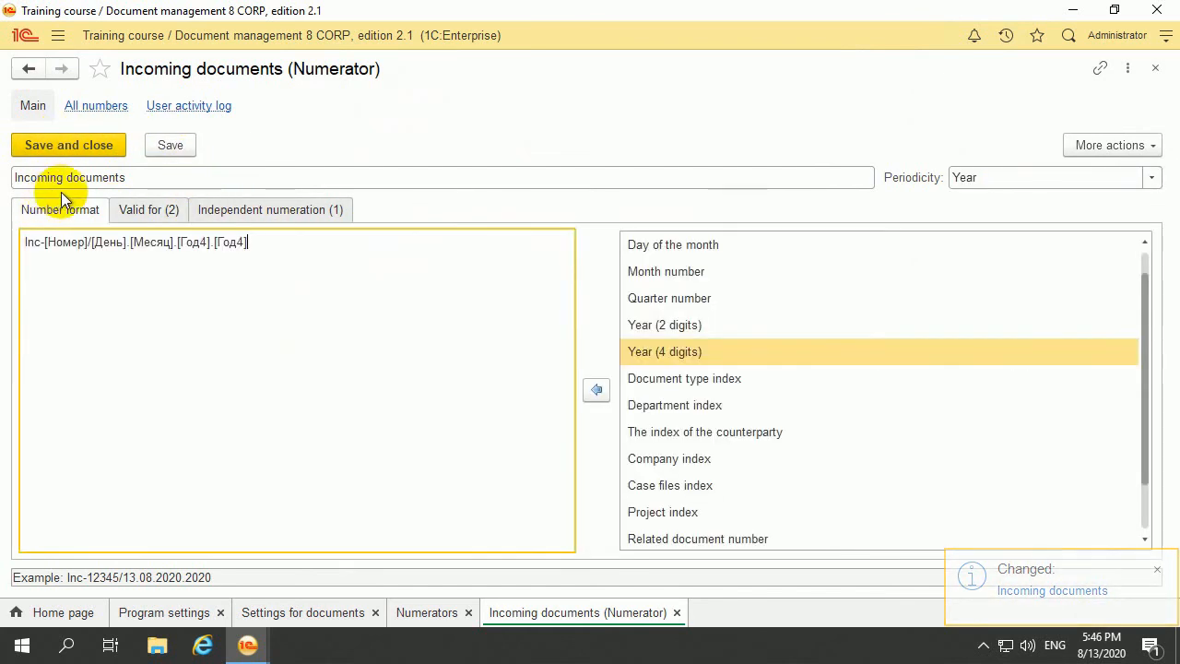
# Step: Add a numeration record for Our company to the numerator, with numeration period 8/12/2020 and current number 50
pyautogui.click(92, 109)
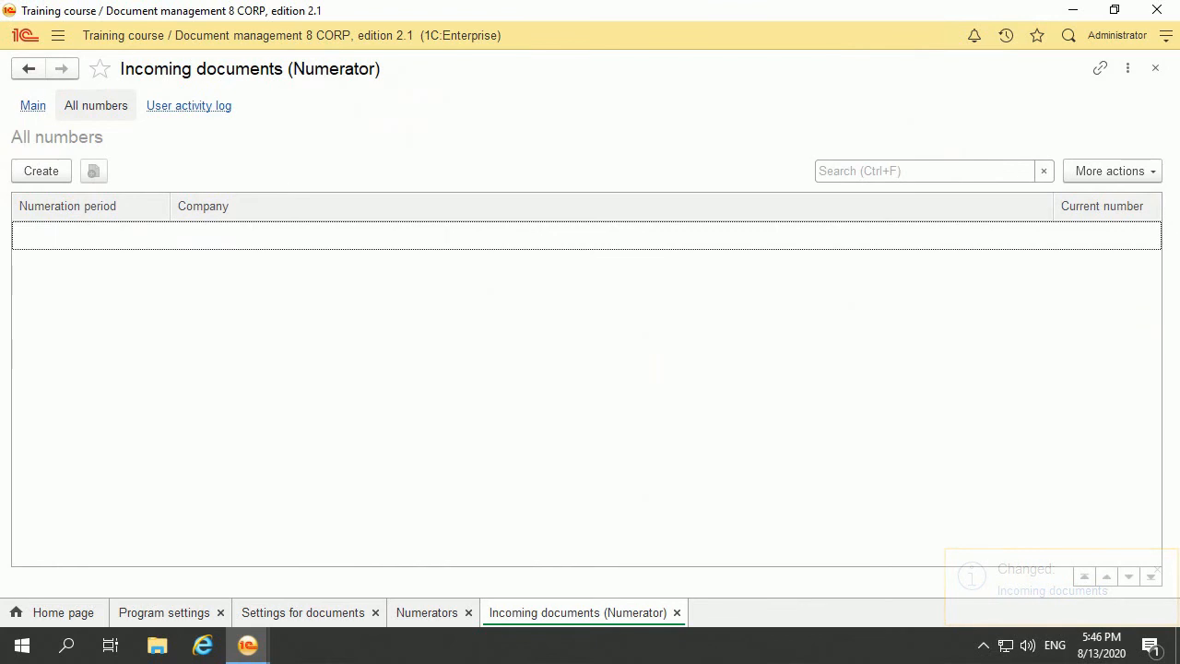
pyautogui.click(34, 171)
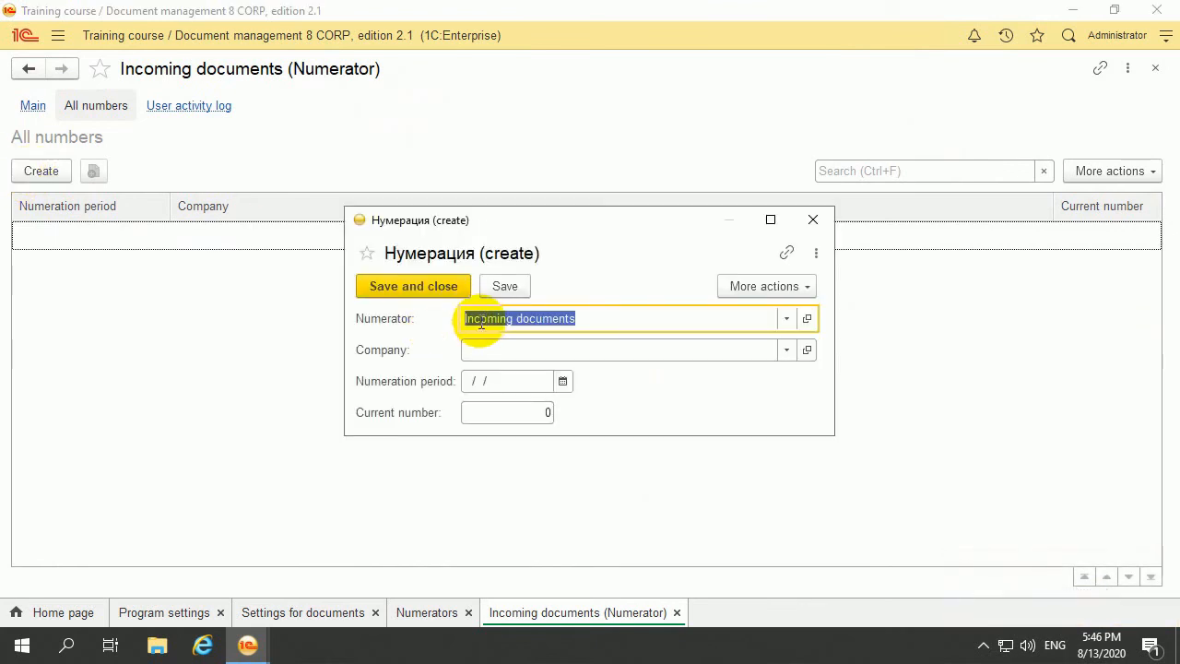
pyautogui.click(784, 350)
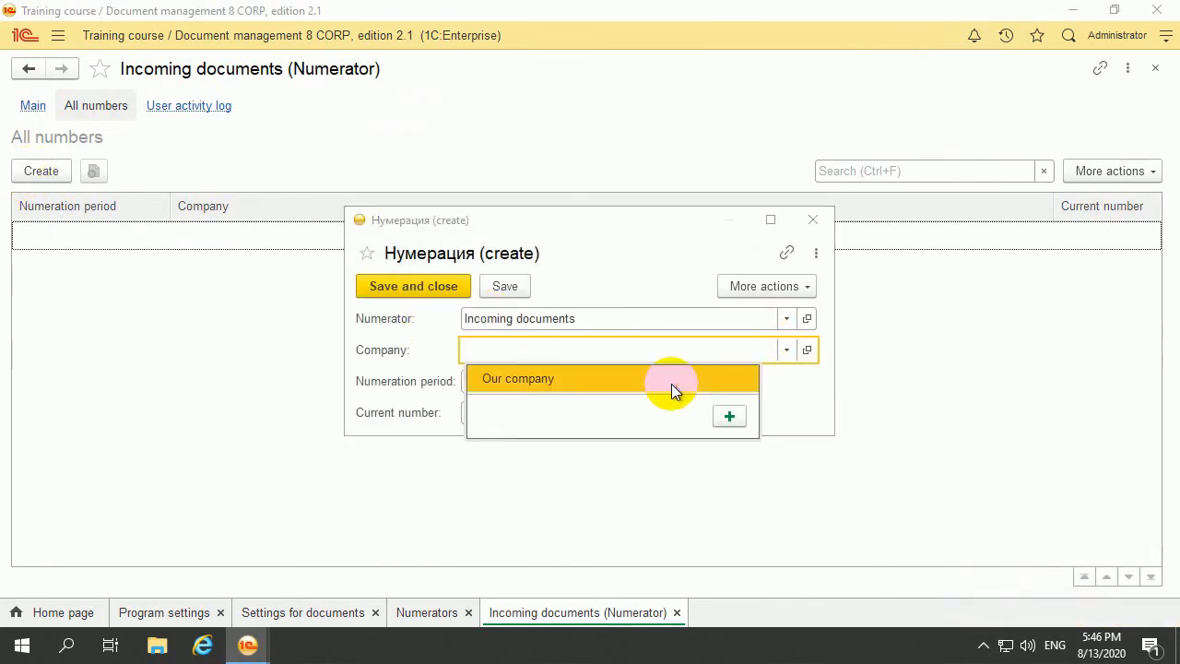
pyautogui.click(671, 382)
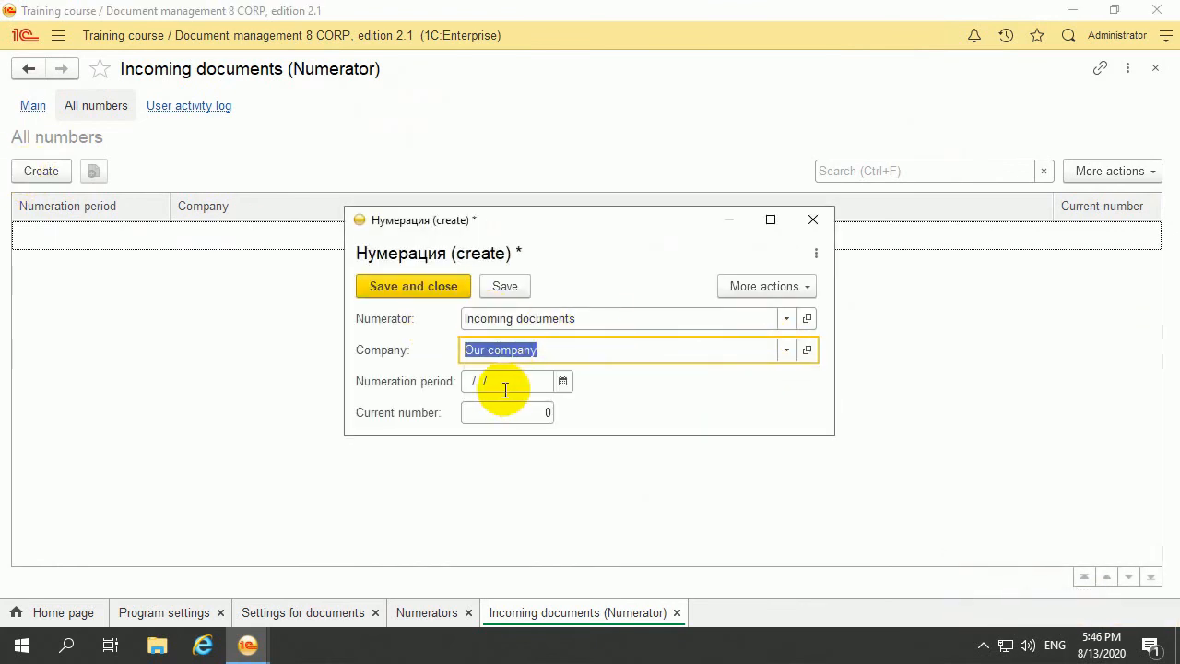
pyautogui.click(564, 379)
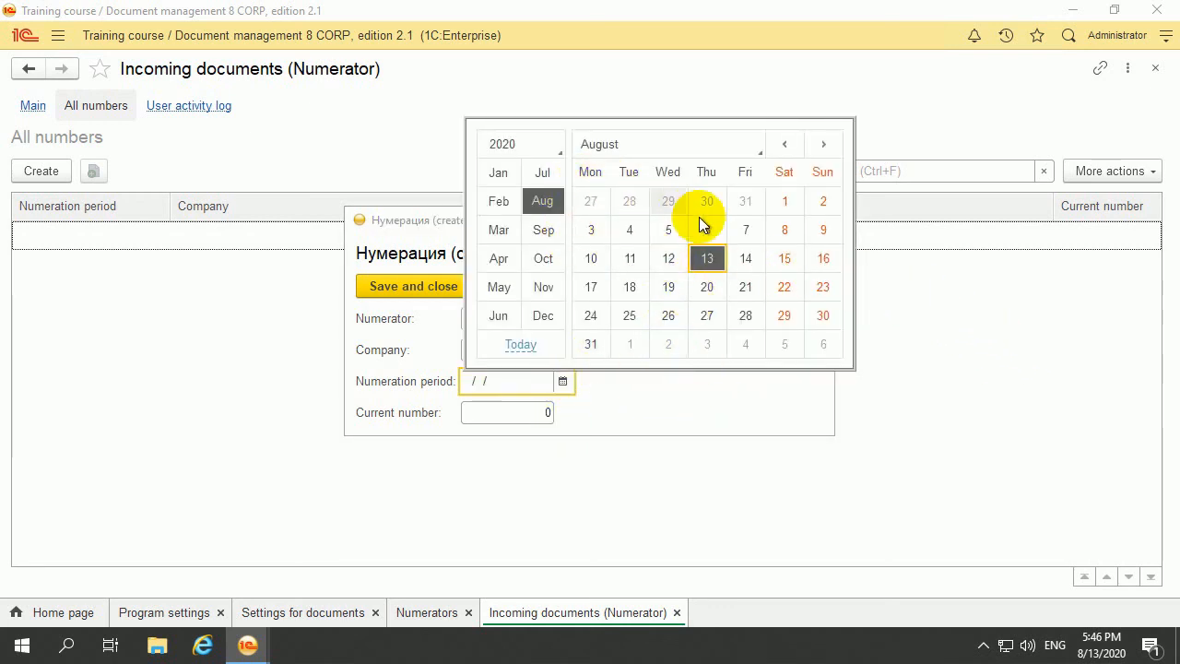
pyautogui.click(669, 259)
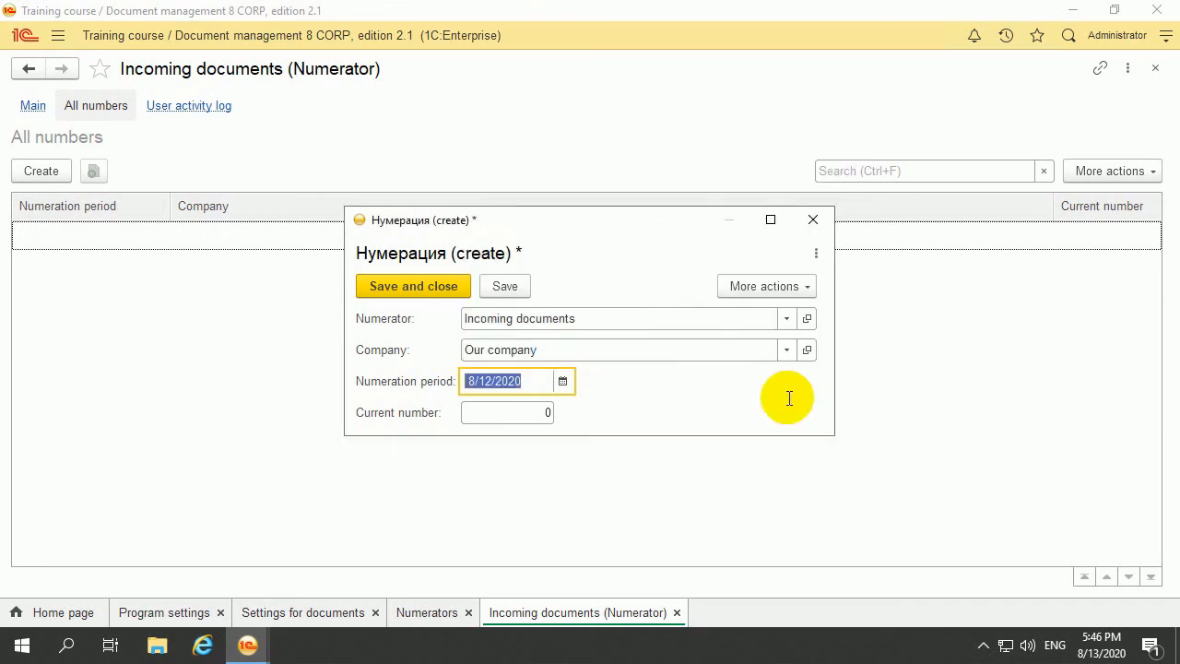
pyautogui.click(542, 415)
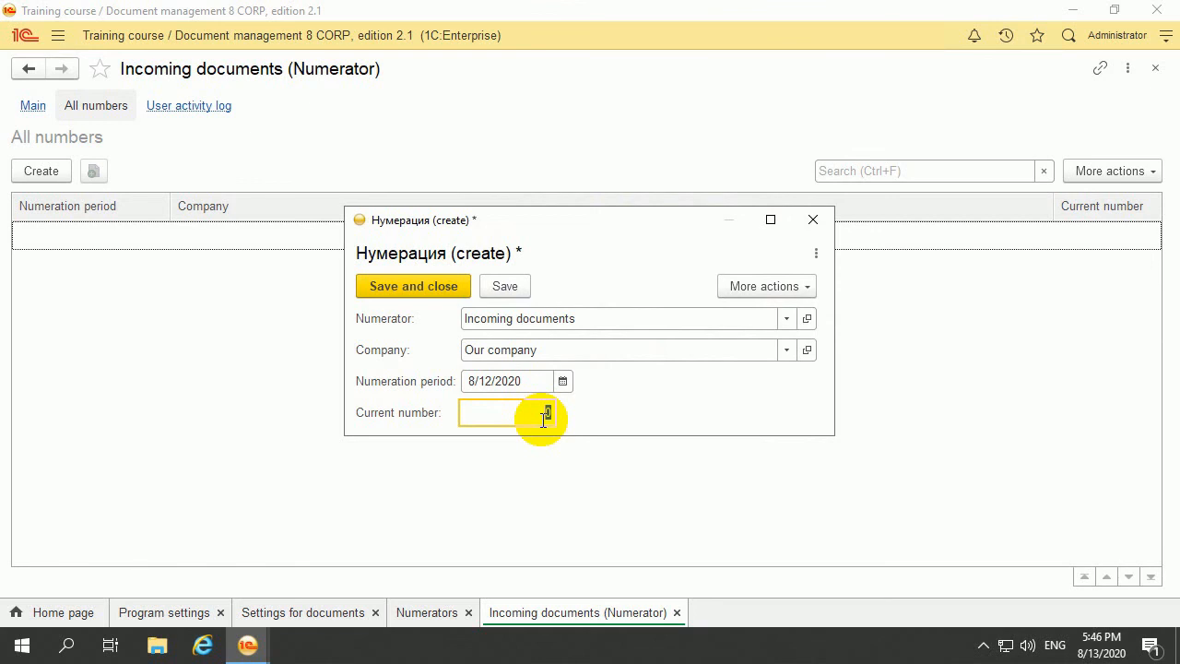
pyautogui.write('60')
pyautogui.click(453, 284)
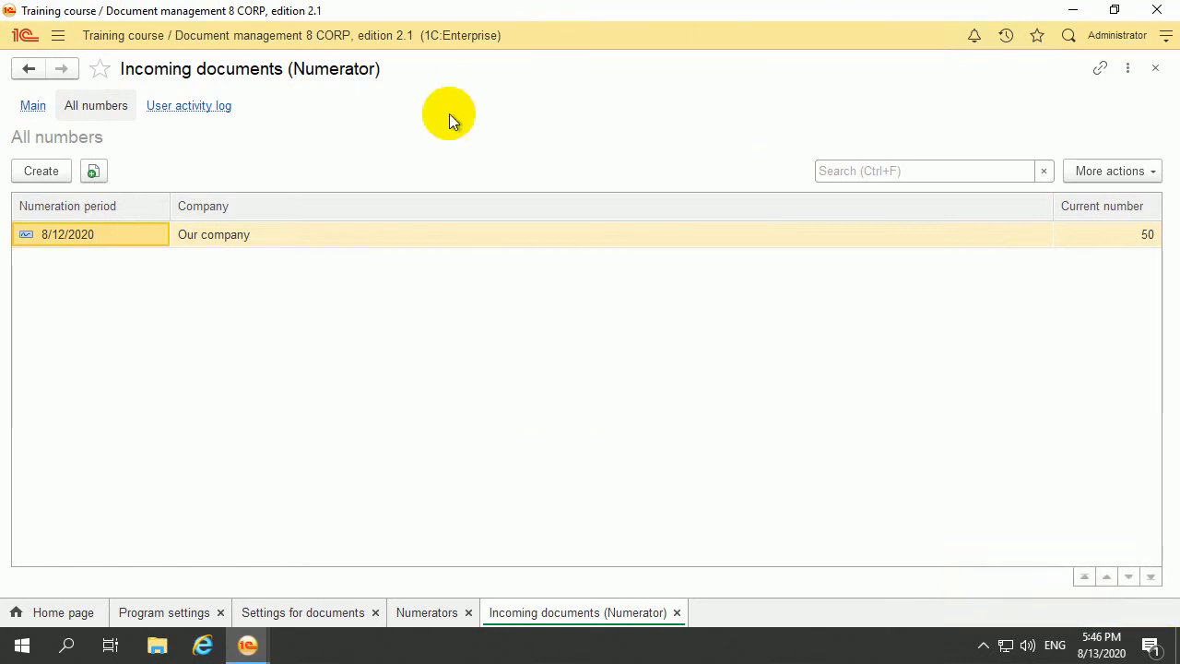
# Step: Delete the duplicate four-digit year and its preceding period from the number format, and save the changed numerator
pyautogui.click(35, 105)
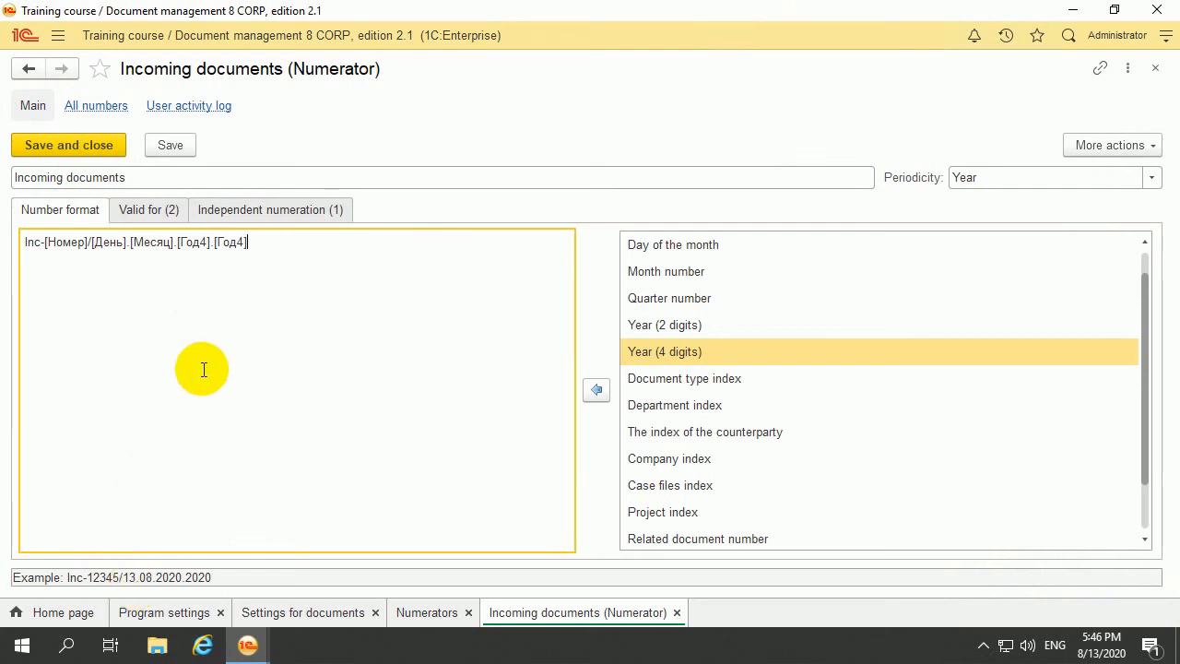
pyautogui.press('BackSpace')
pyautogui.press('BackSpace')
pyautogui.press('BackSpace')
pyautogui.press('BackSpace')
pyautogui.press('BackSpace')
pyautogui.press('BackSpace')
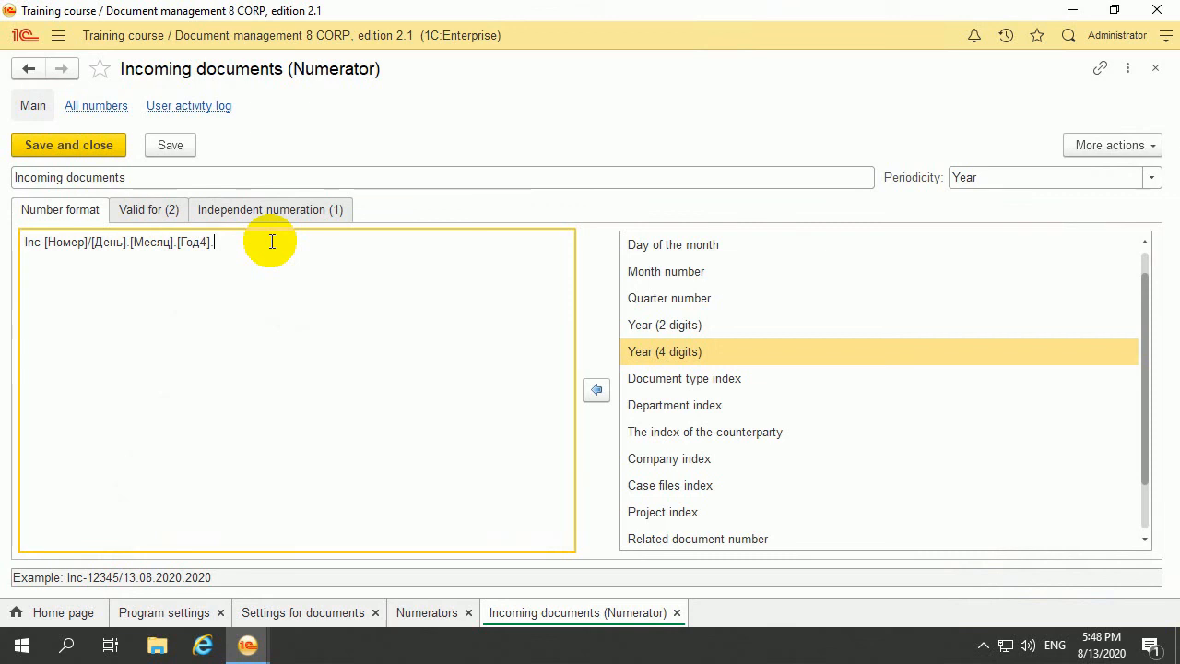
pyautogui.press('BackSpace')
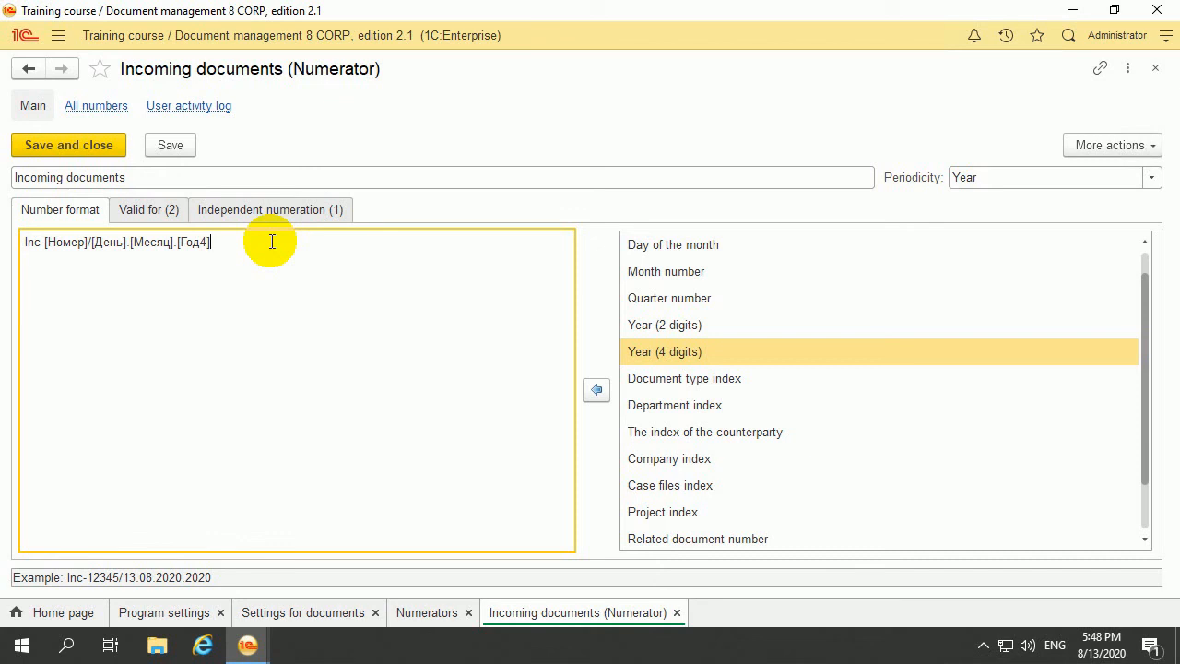
pyautogui.click(43, 147)
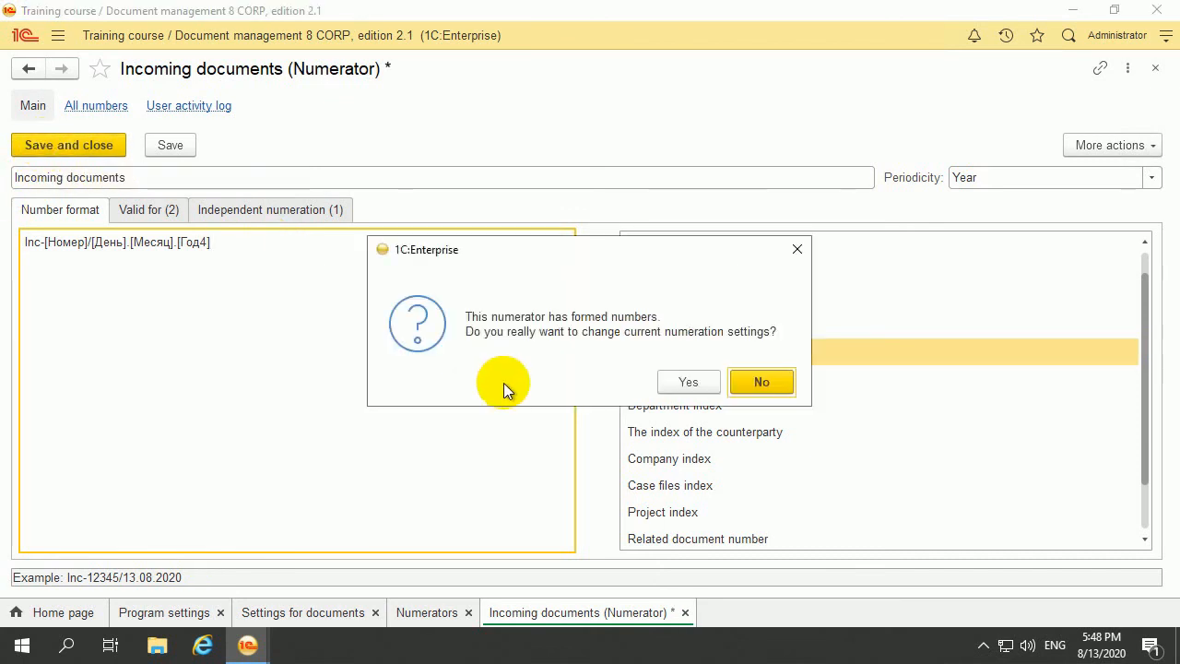
pyautogui.click(690, 382)
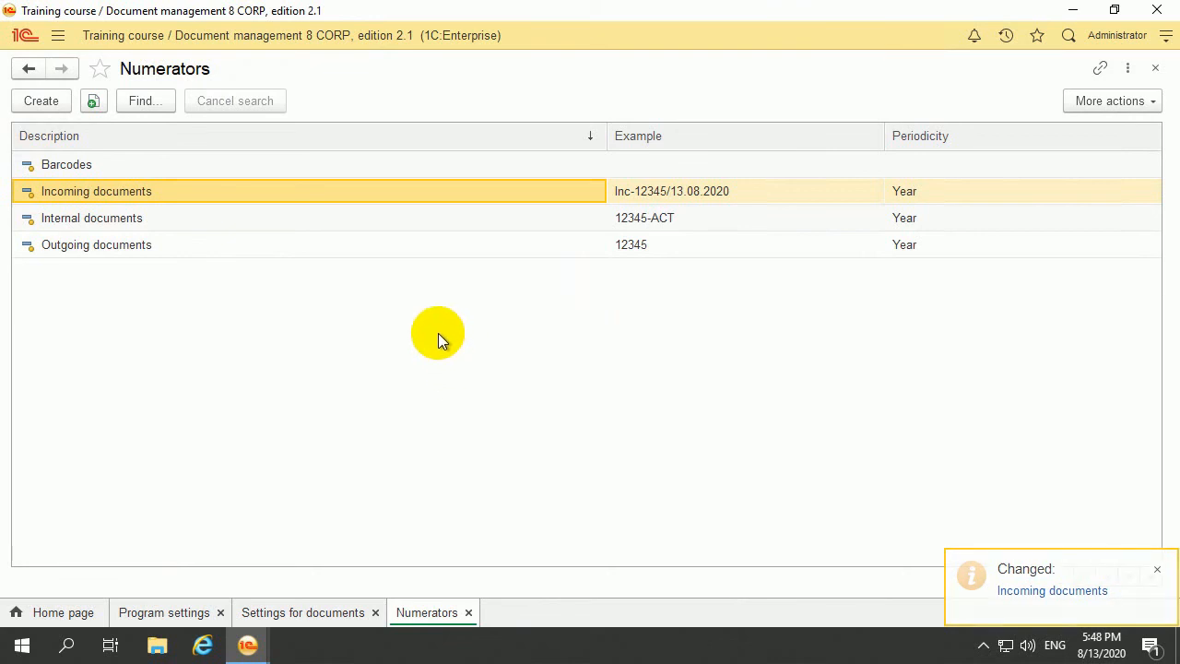
pyautogui.click(58, 35)
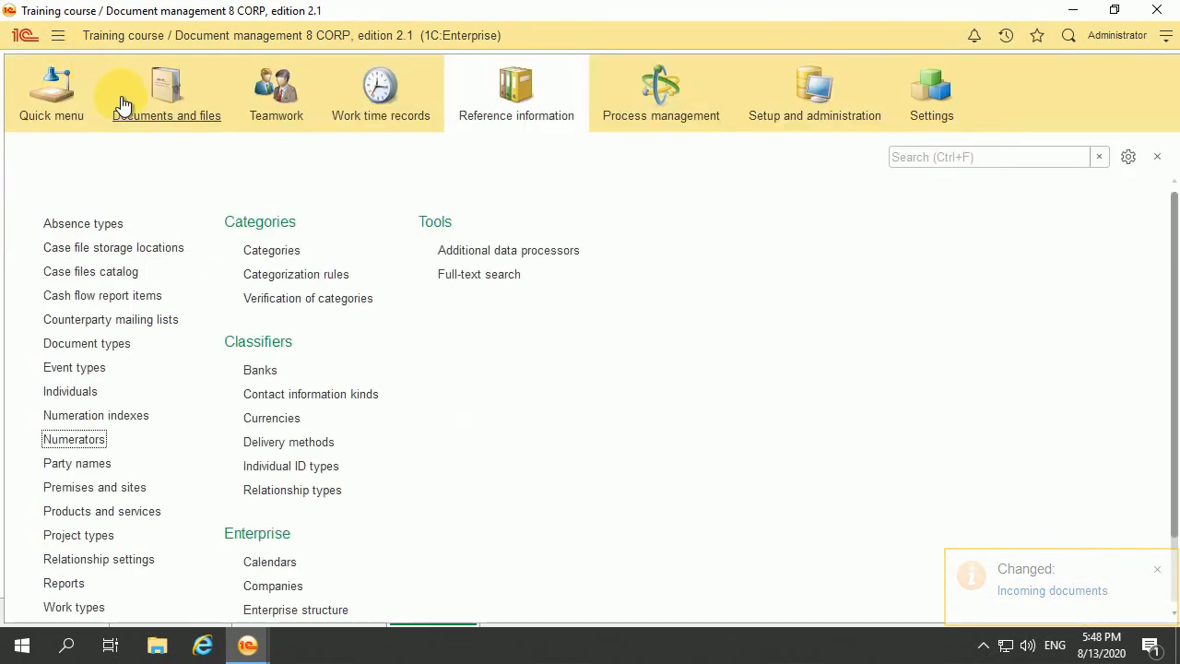
pyautogui.click(145, 120)
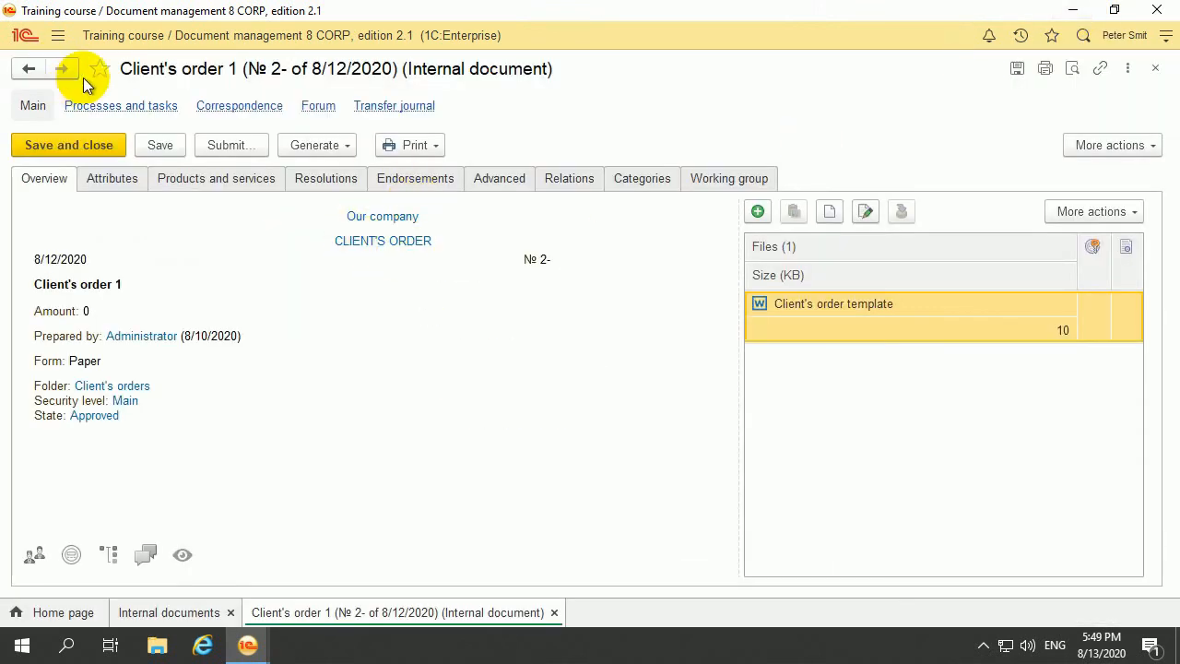
pyautogui.click(58, 37)
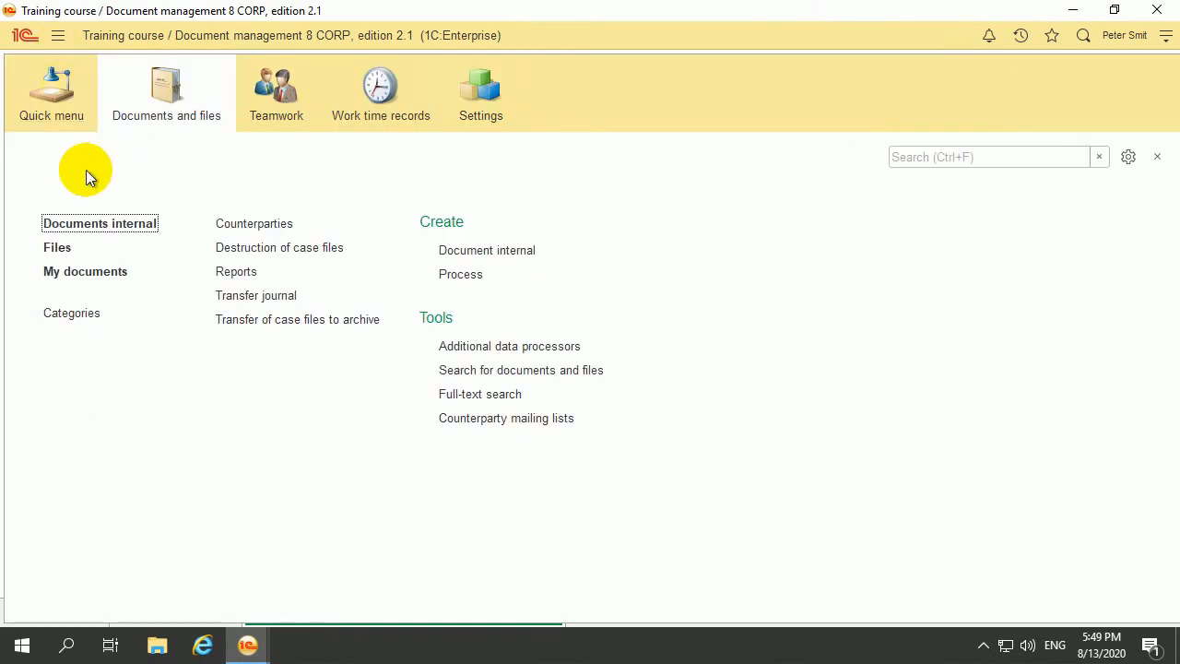
# Step: Return to the home page and refresh the Current duties
pyautogui.click(56, 616)
pyautogui.click(76, 612)
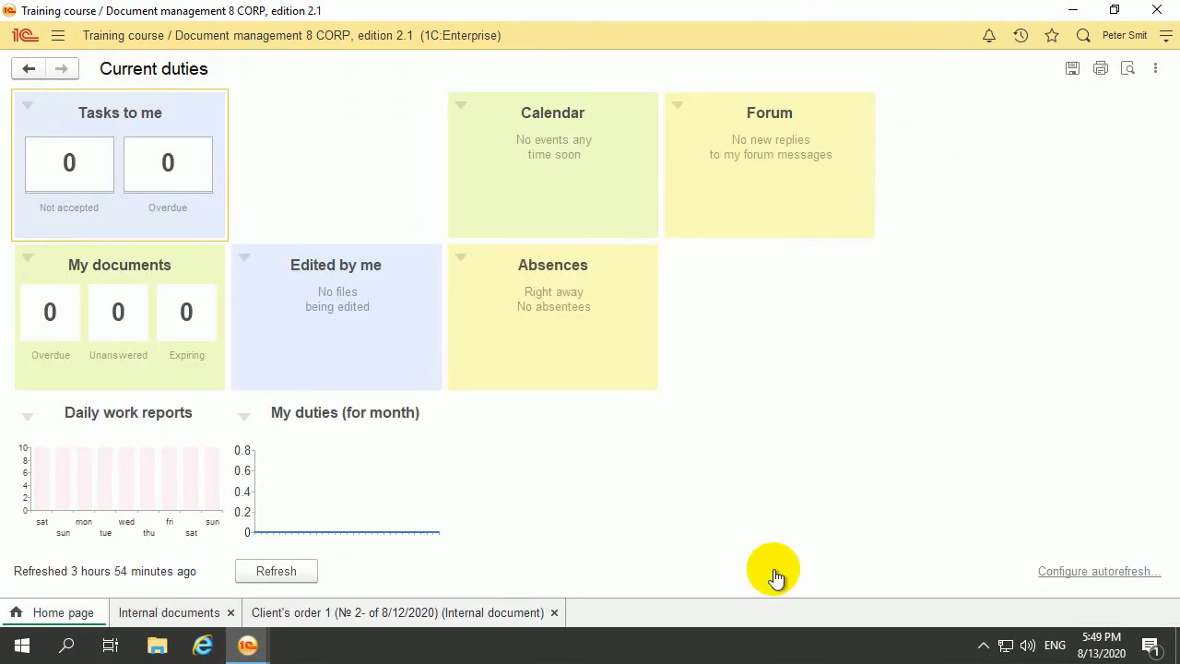
pyautogui.click(303, 568)
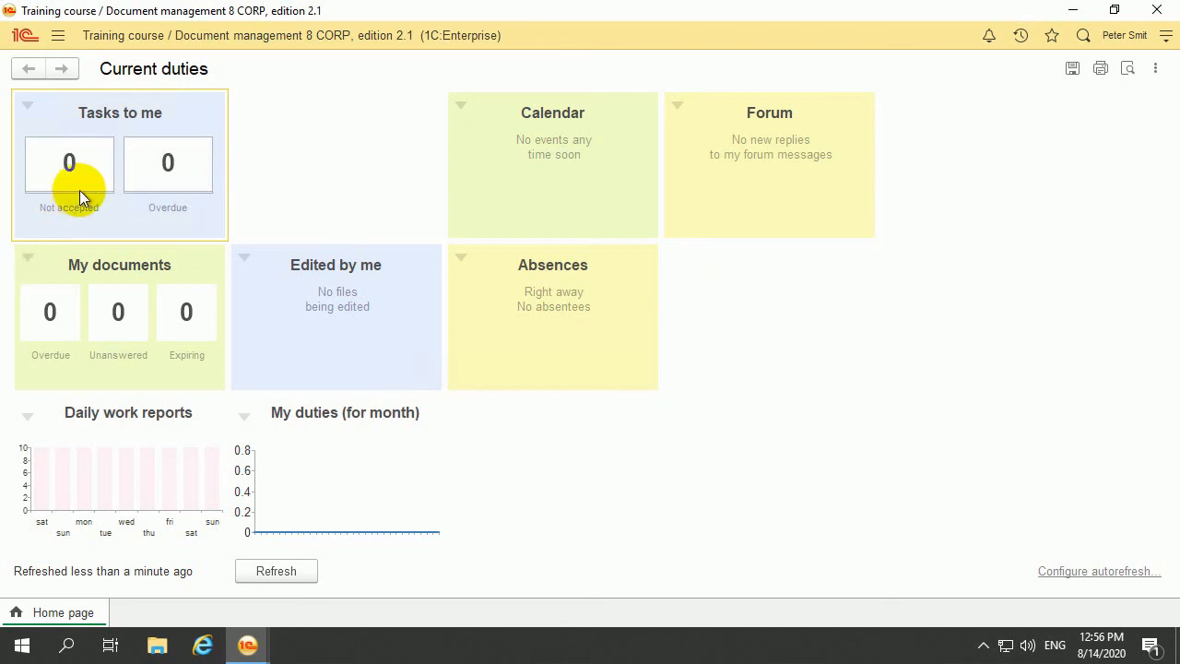
# Step: Examine the commands offered in the Documents and files and Quick menu sections of the regular user's session
pyautogui.click(59, 39)
pyautogui.click(169, 140)
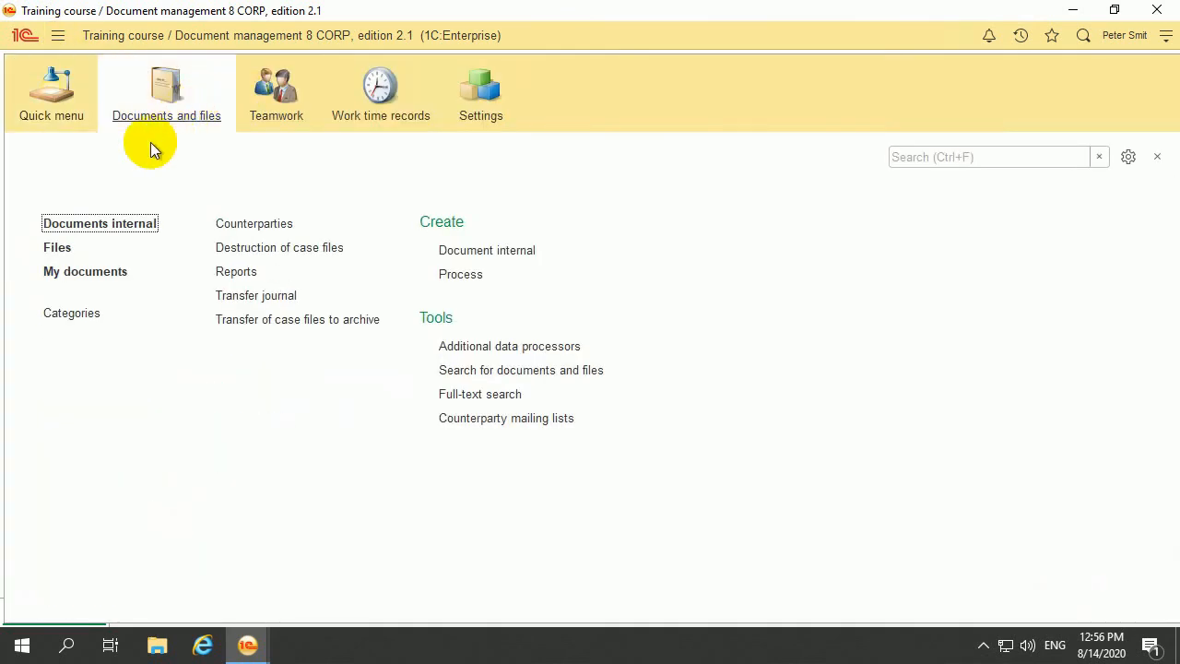
pyautogui.click(51, 115)
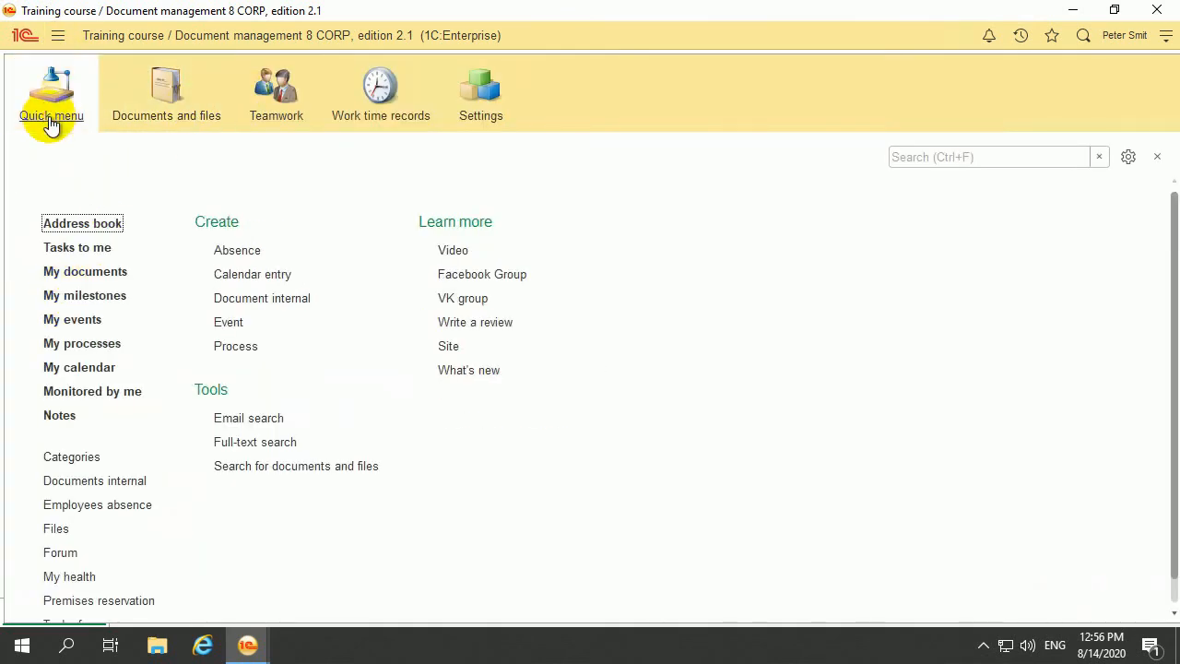
# Step: Switch from the regular user's session to the administrator's session
pyautogui.click(1075, 12)
pyautogui.click(1076, 15)
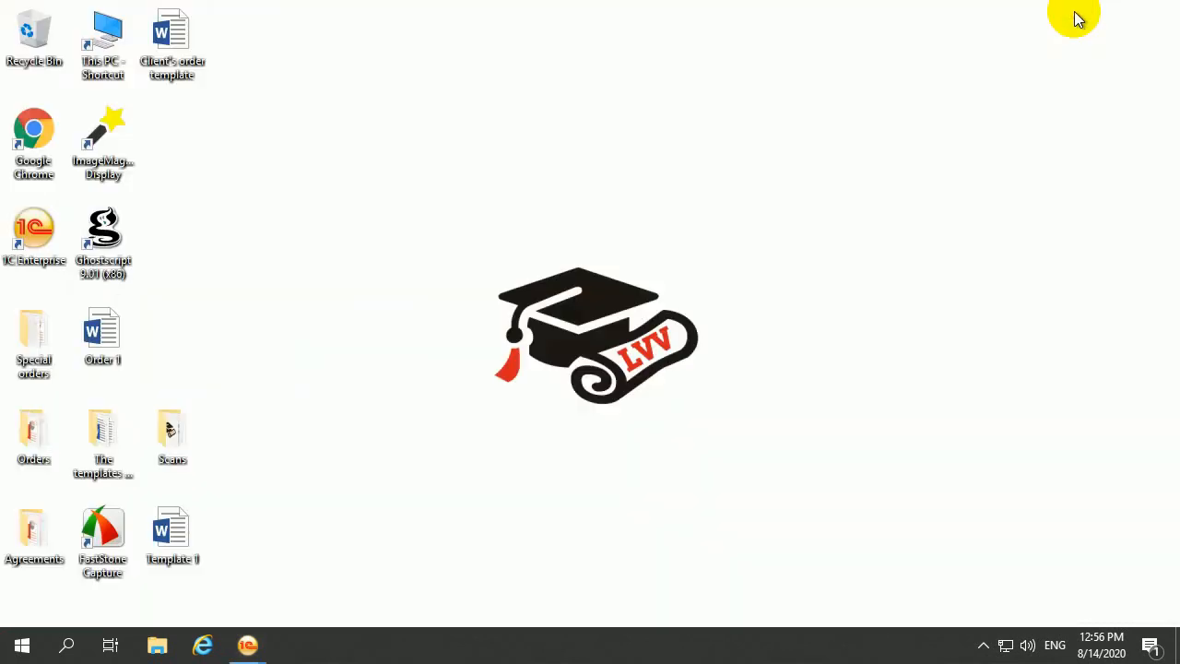
pyautogui.click(261, 651)
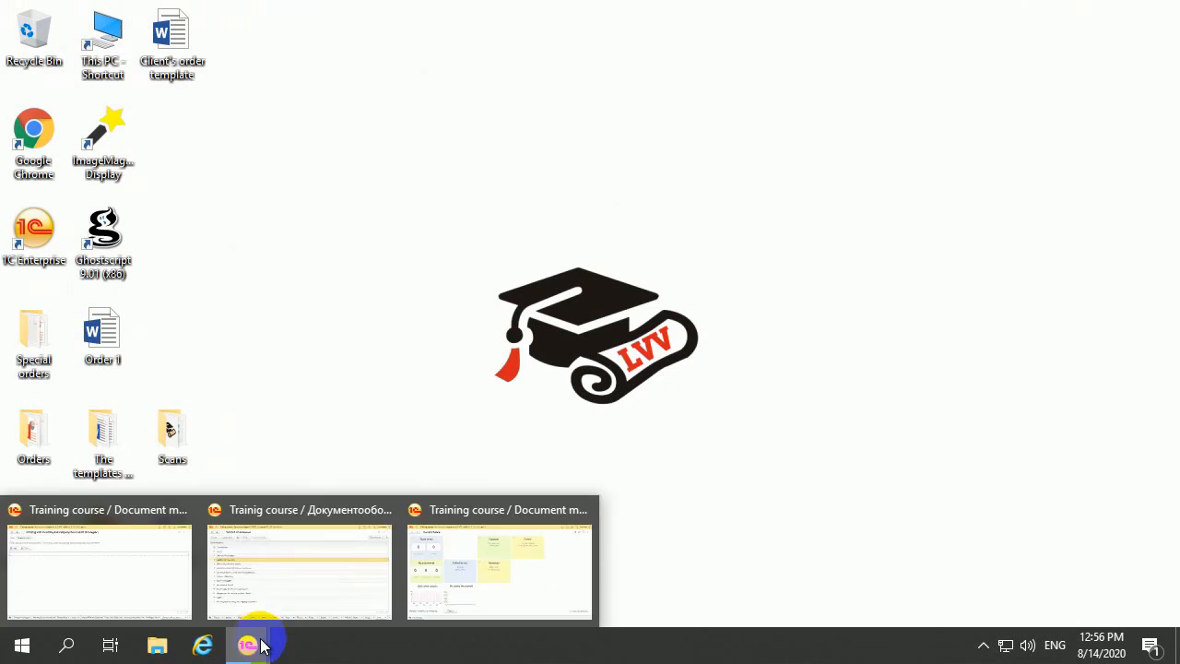
pyautogui.moveTo(141, 581)
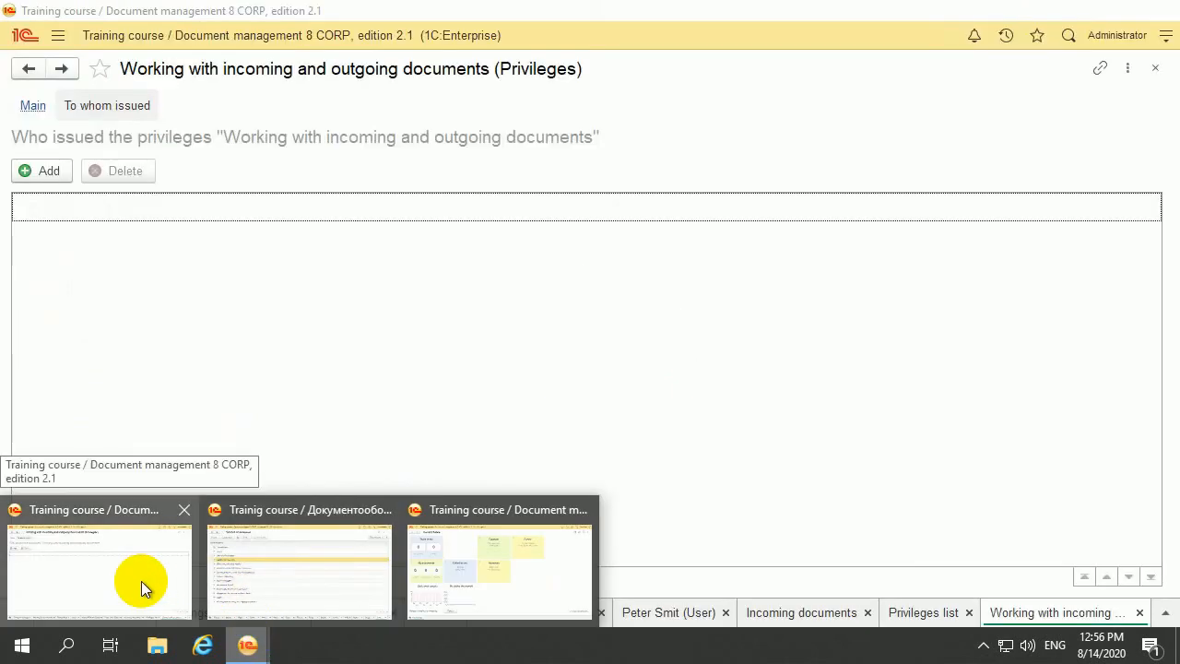
pyautogui.click(141, 581)
# Step: Open the Clerks privileges from the Privileges list and show to whom they are issued
pyautogui.click(59, 36)
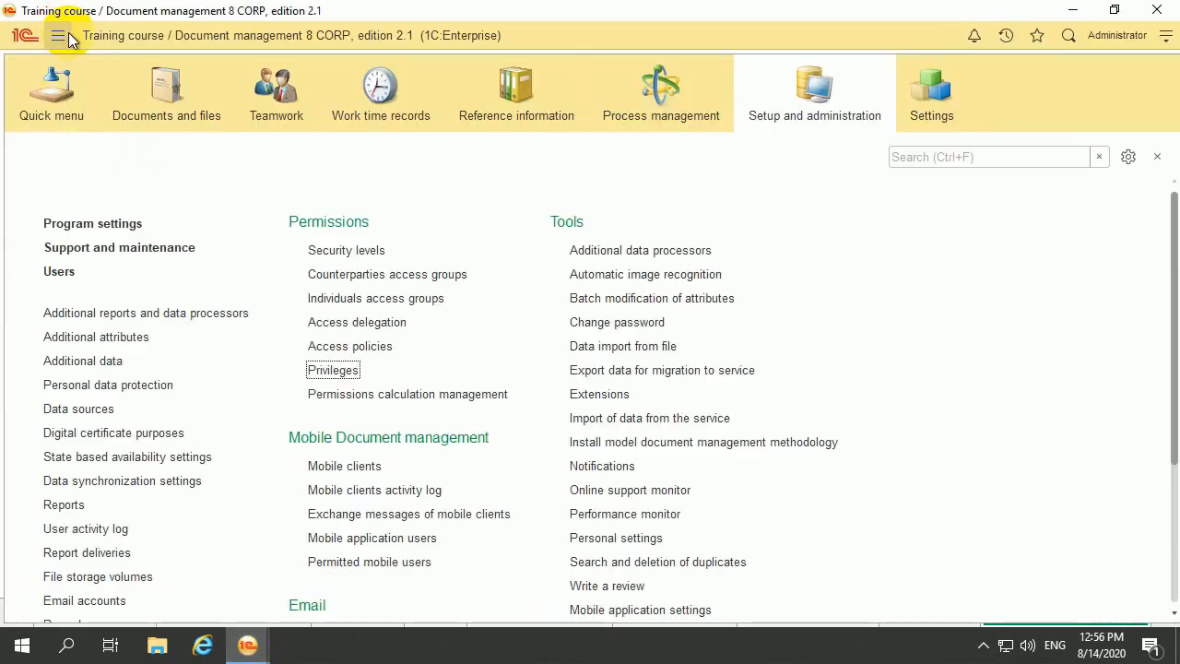
pyautogui.click(768, 127)
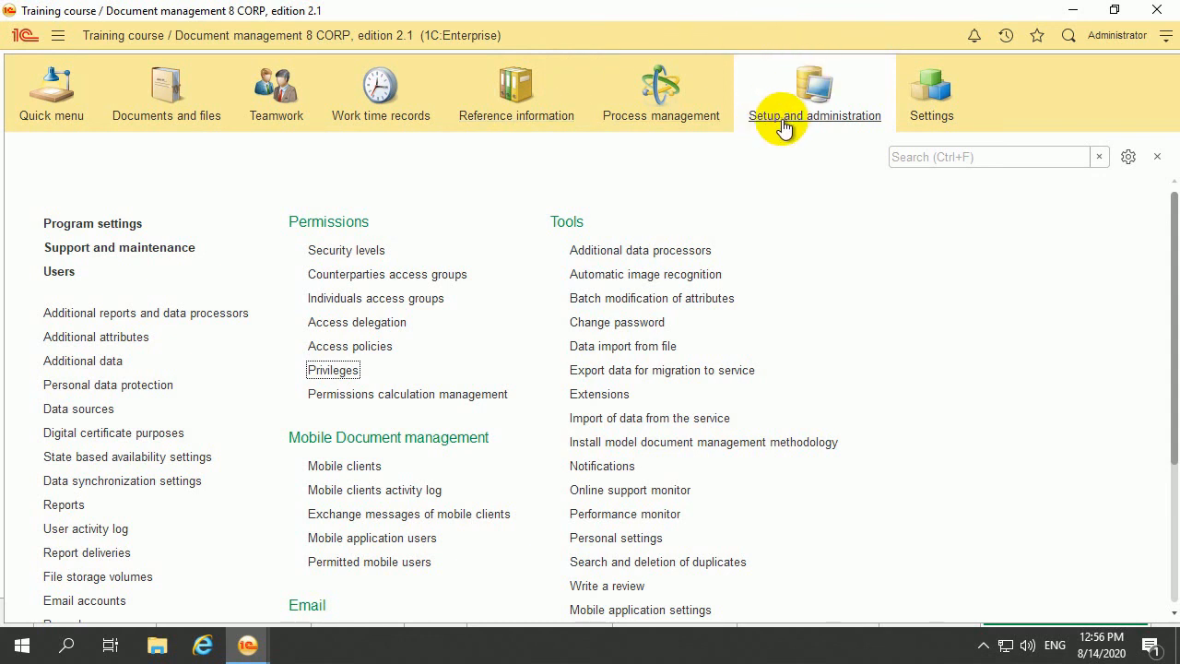
pyautogui.click(332, 373)
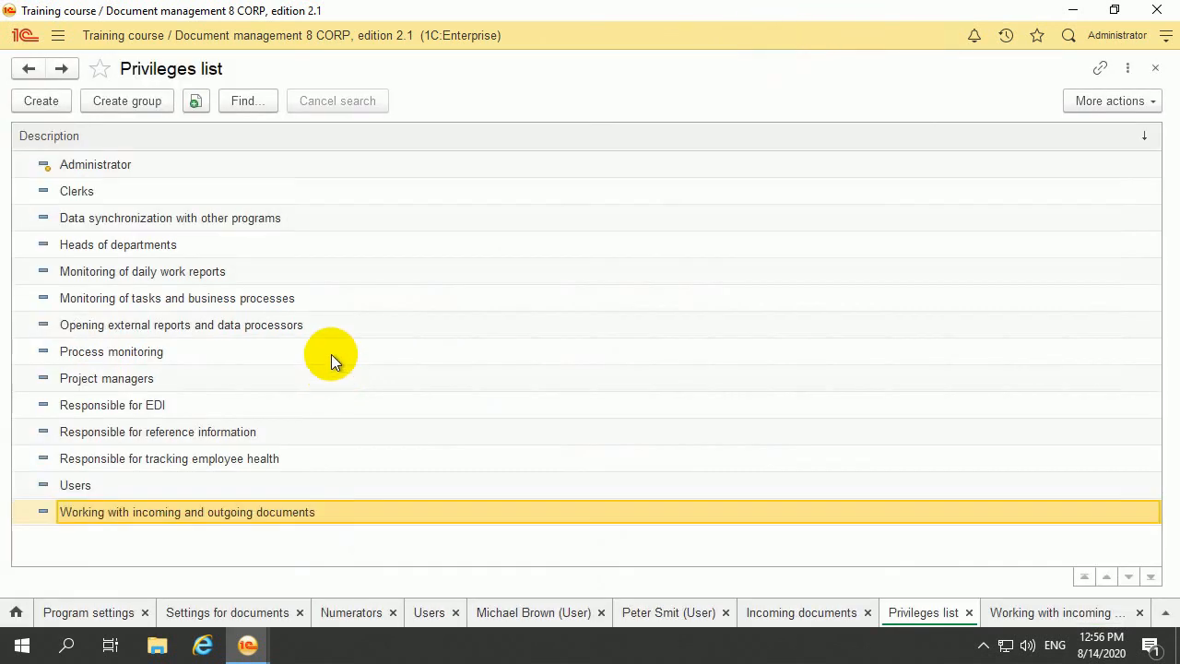
pyautogui.click(130, 194)
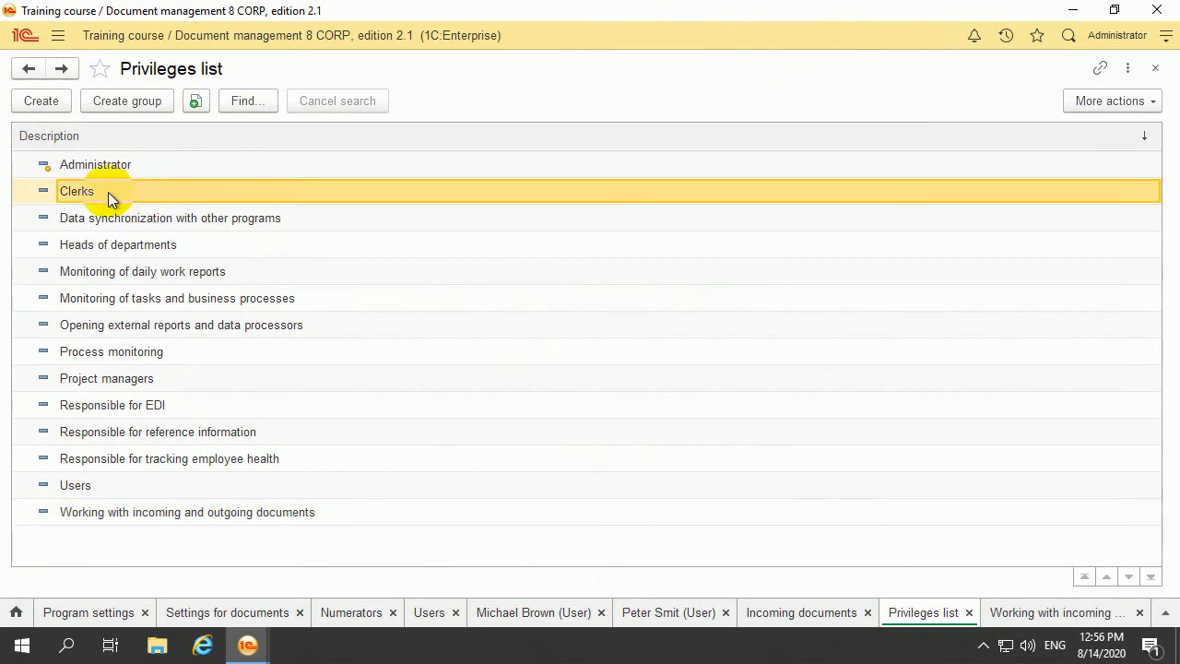
pyautogui.doubleClick(108, 188)
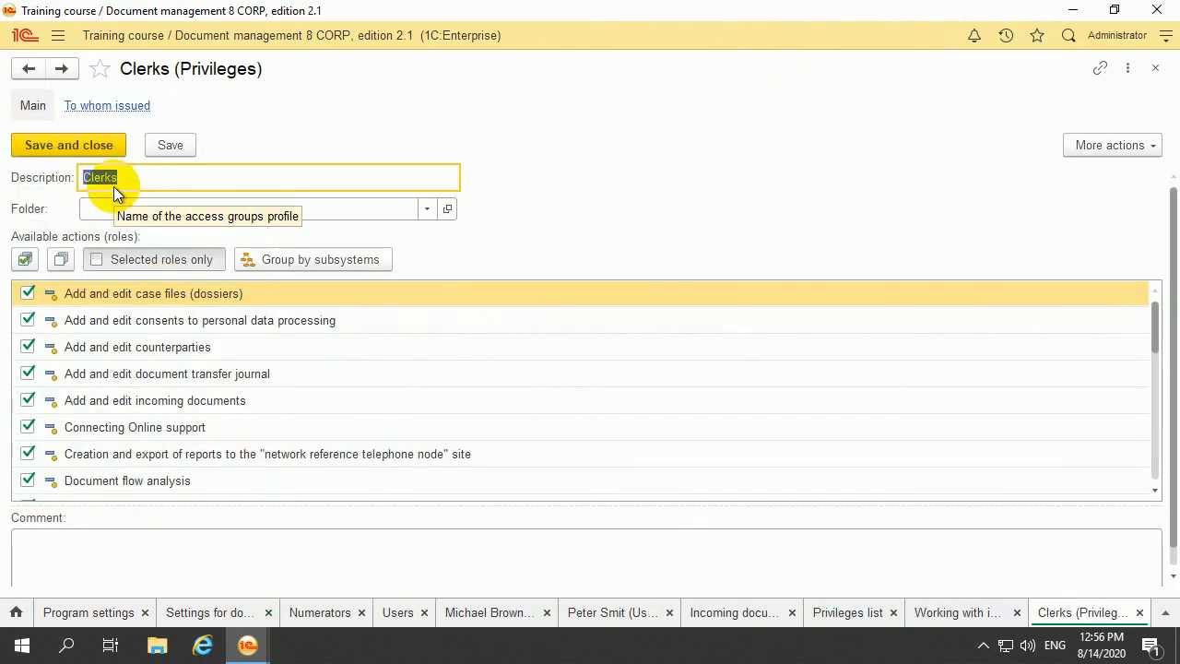
pyautogui.click(121, 113)
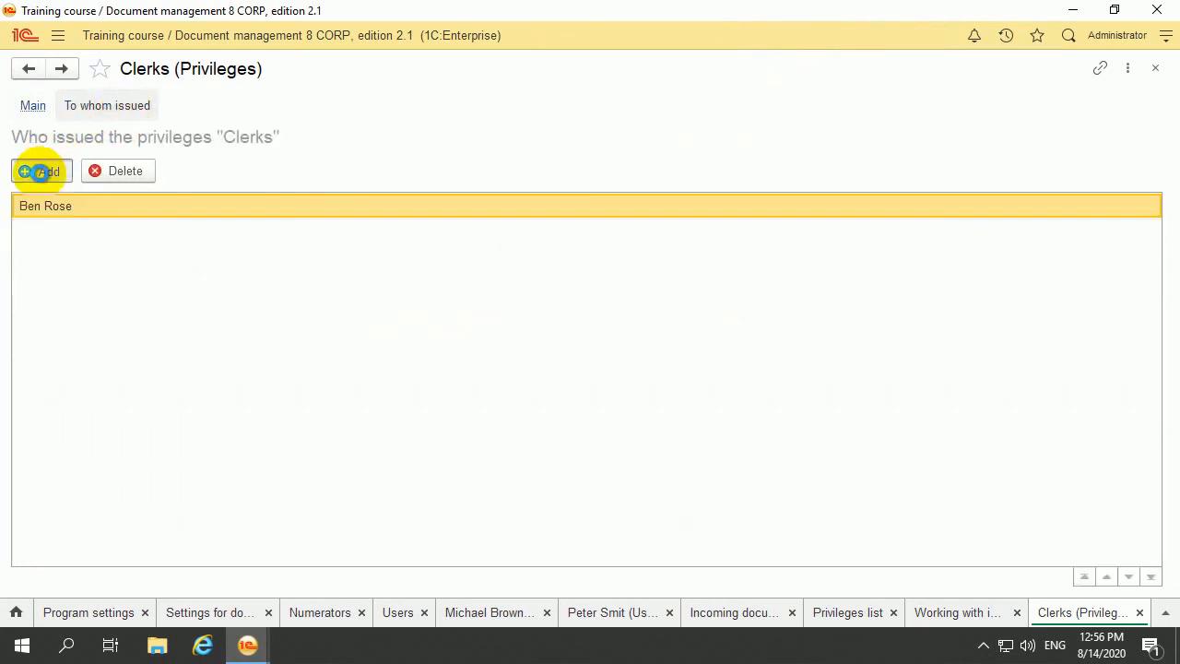
# Step: Issue the Clerks privileges to the employee of the Accounting department under Management, and save and close the privileges card
pyautogui.click(41, 172)
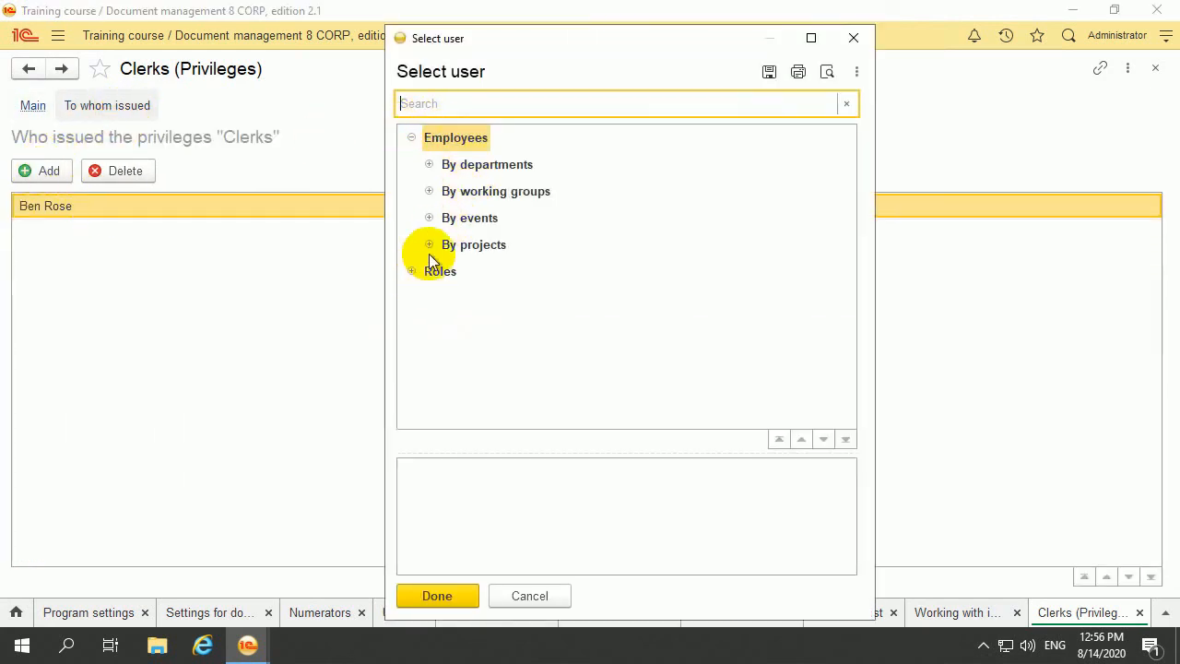
pyautogui.click(430, 164)
pyautogui.click(447, 191)
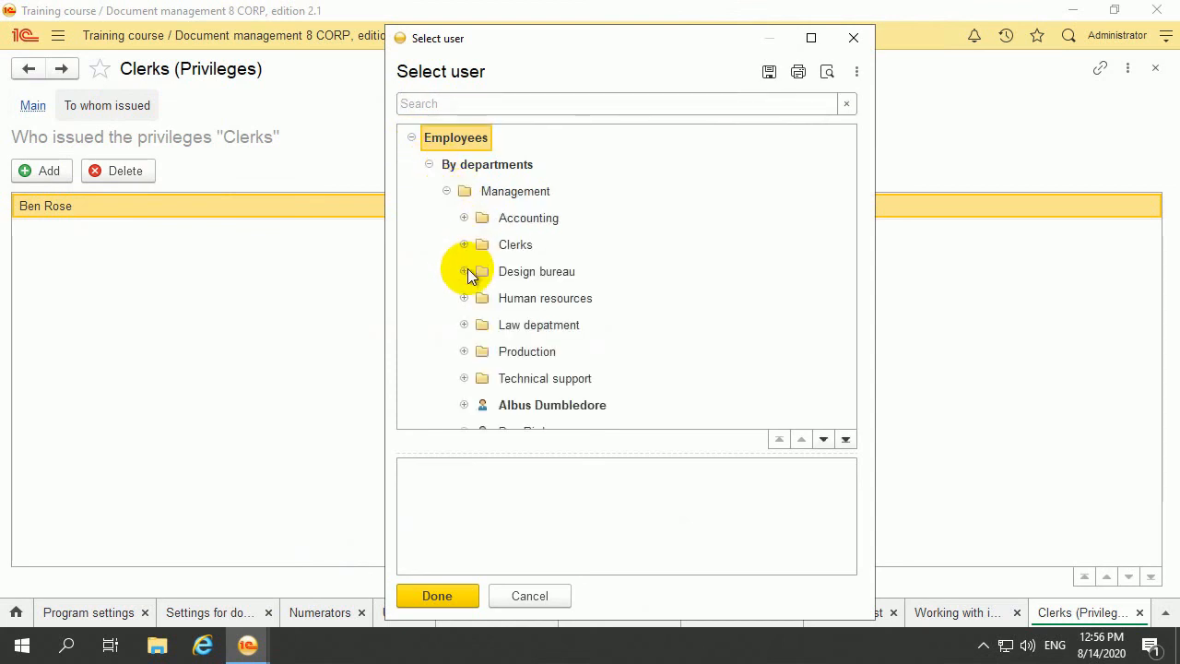
pyautogui.scroll(-3, 479, 276)
pyautogui.scroll(3, 487, 289)
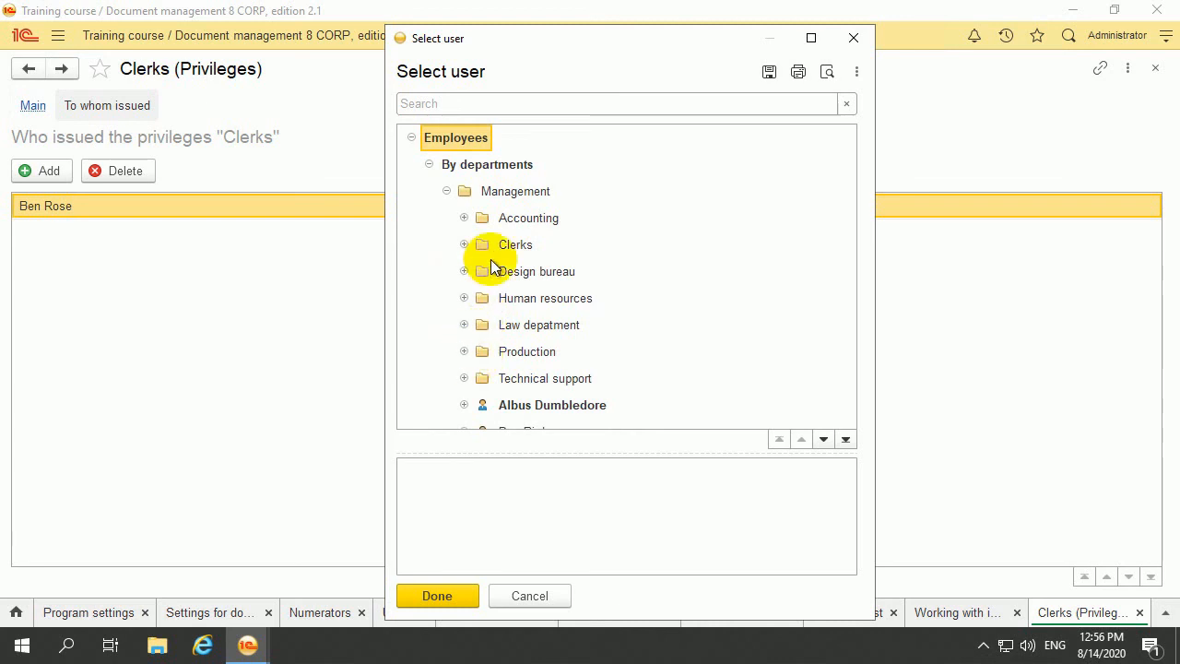
pyautogui.click(464, 219)
pyautogui.click(506, 247)
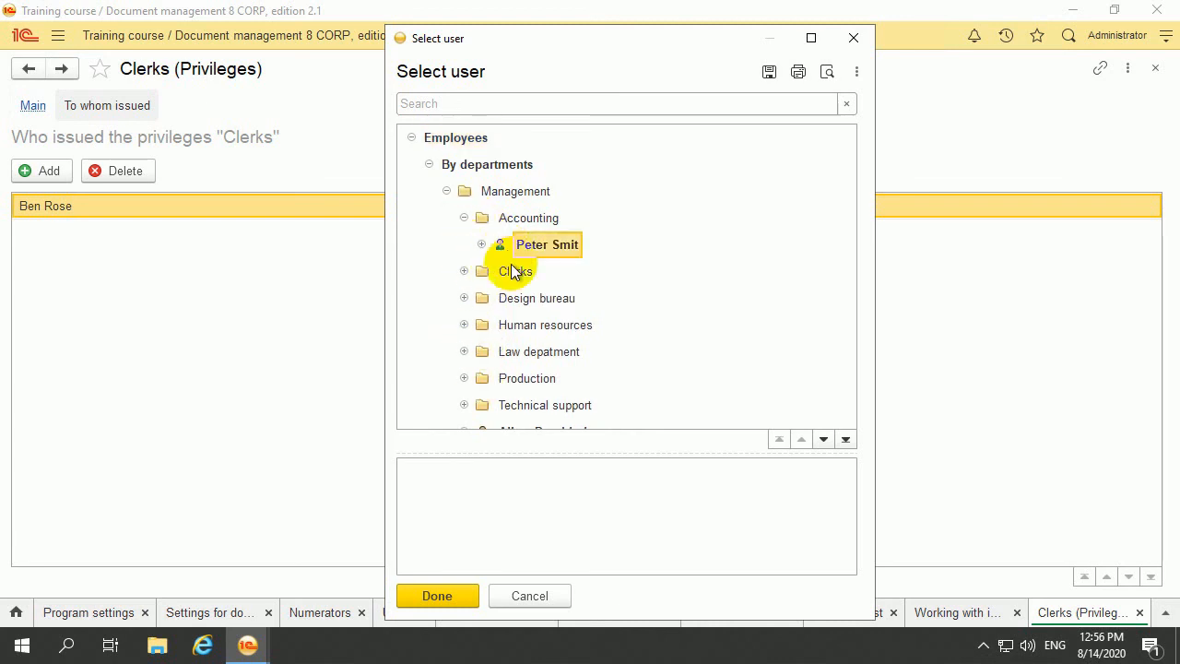
pyautogui.click(454, 597)
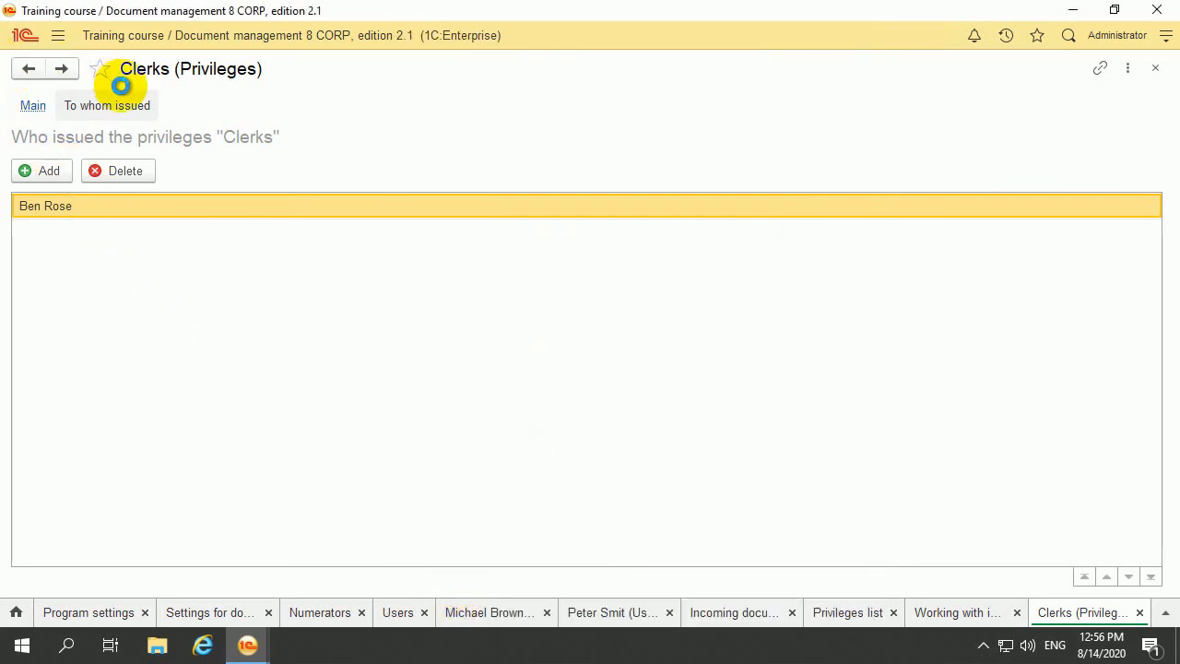
pyautogui.click(34, 115)
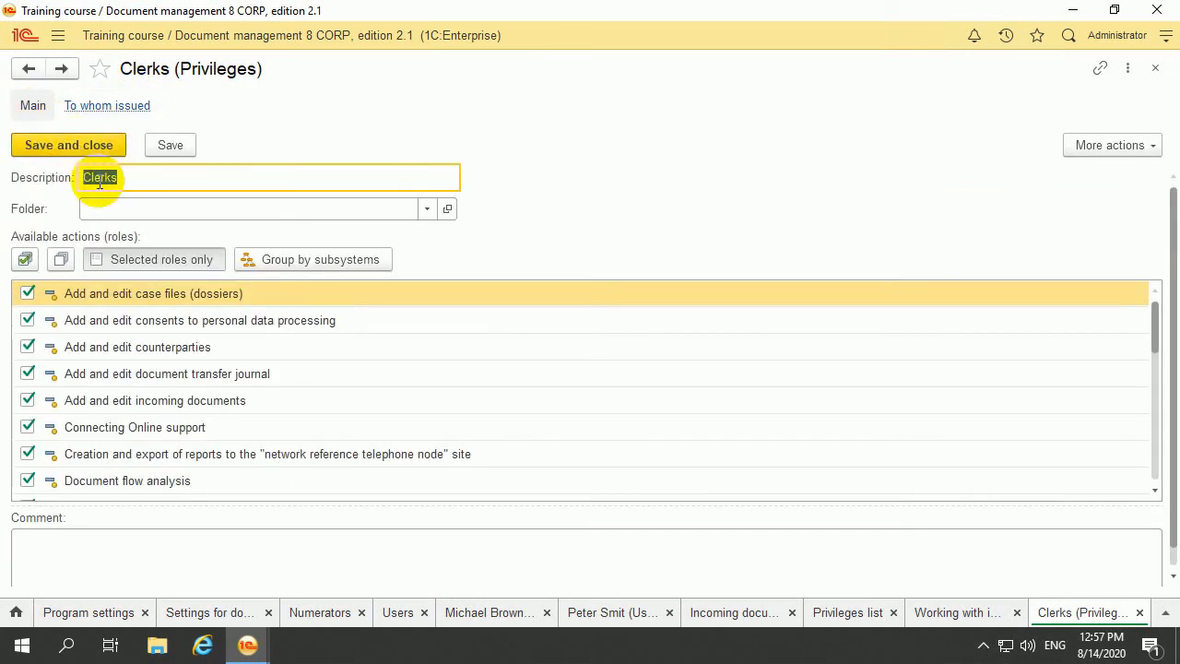
pyautogui.click(81, 148)
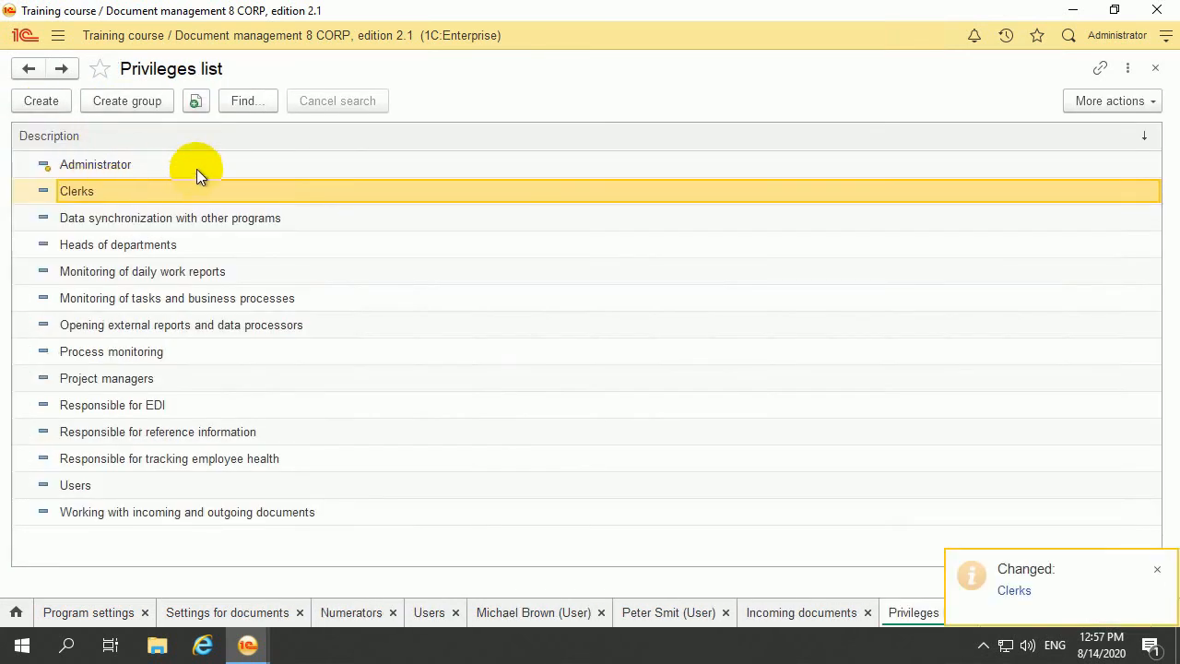
# Step: Check the privileges granted to the Accounting employee in the groups and permissions of their user card
pyautogui.click(64, 37)
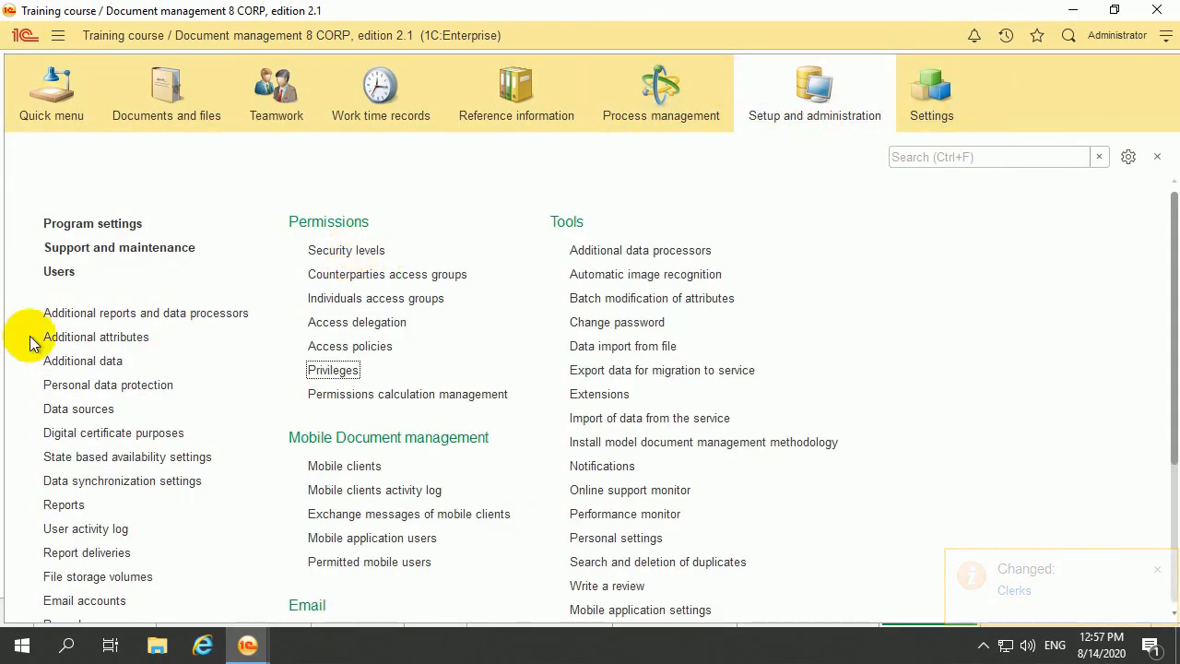
pyautogui.click(48, 271)
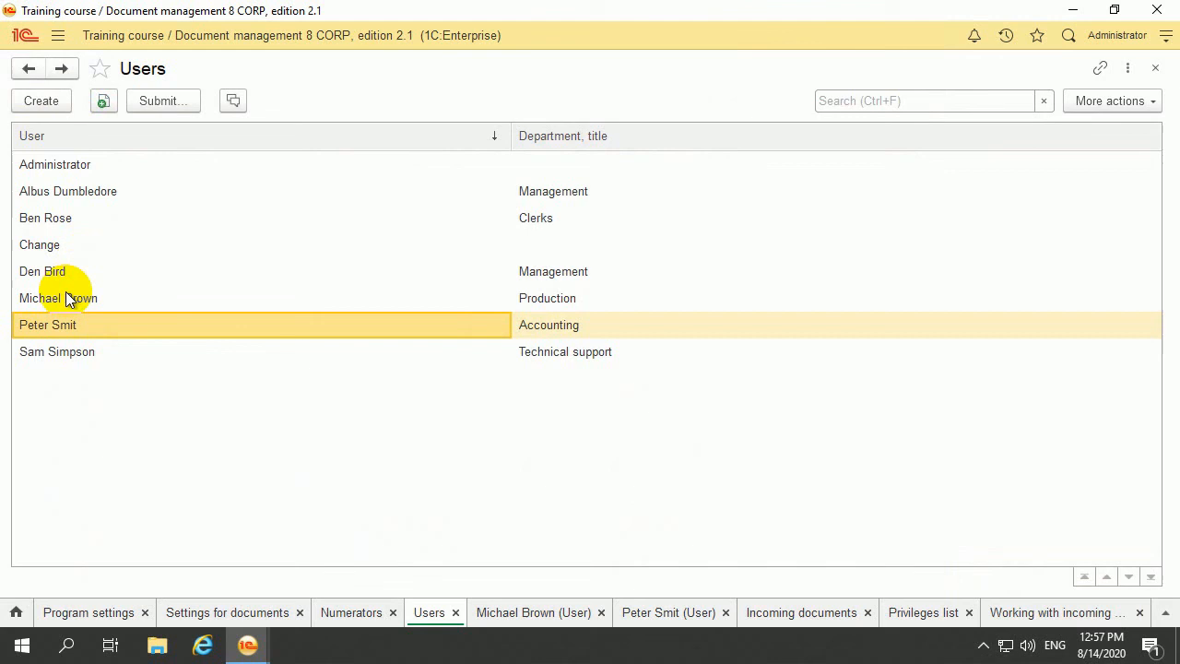
pyautogui.doubleClick(57, 323)
pyautogui.click(442, 147)
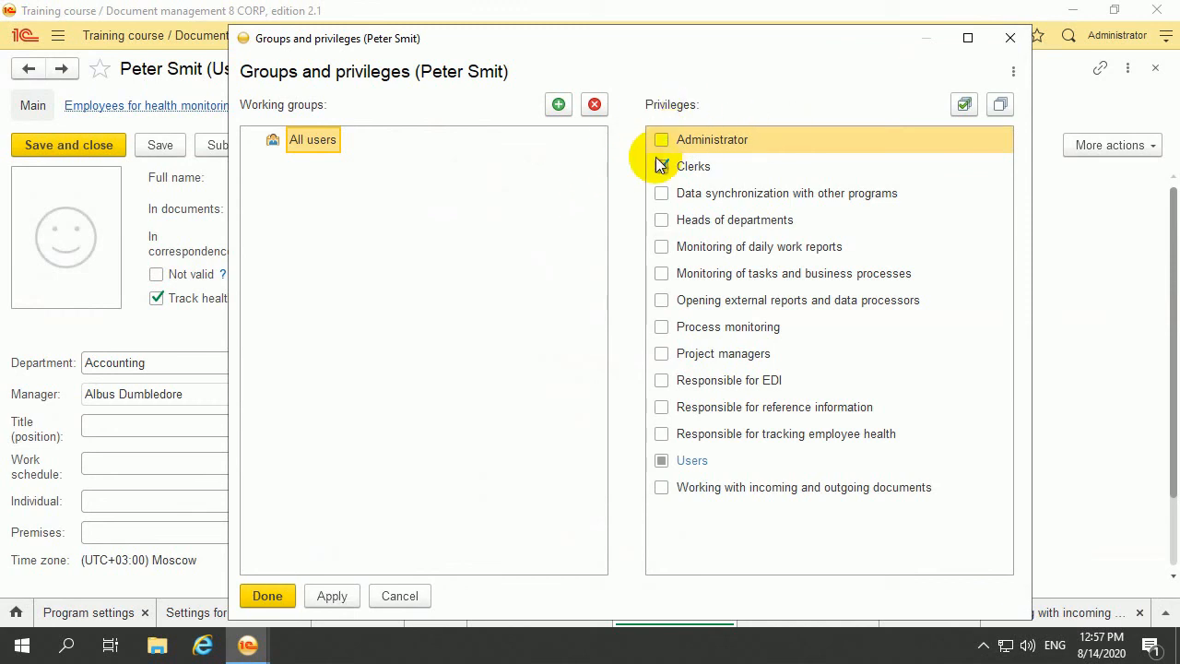
pyautogui.click(266, 595)
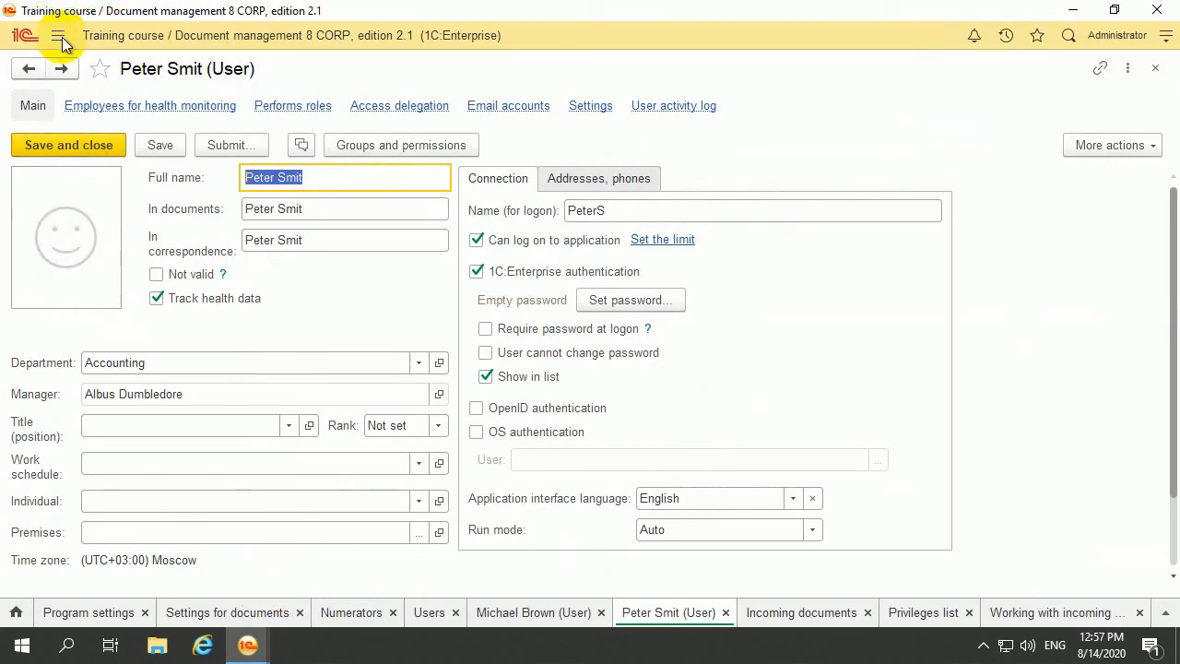
# Step: Switch back to the regular user's session and refresh the Current duties
pyautogui.click(58, 35)
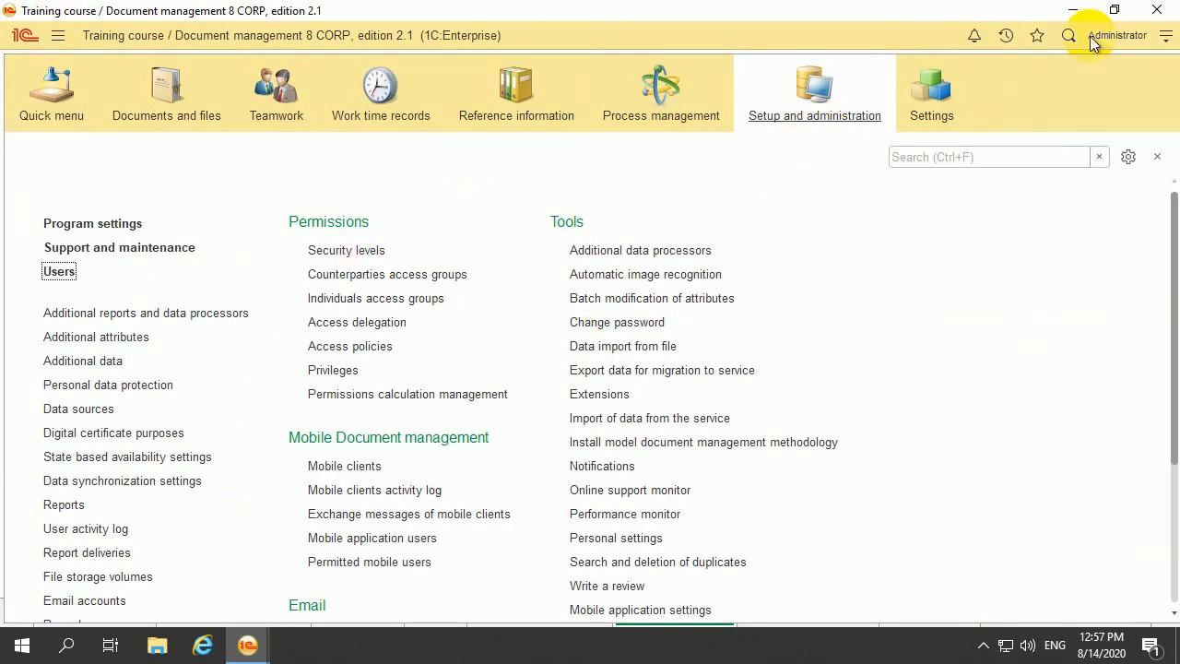
pyautogui.click(1071, 11)
pyautogui.click(1071, 11)
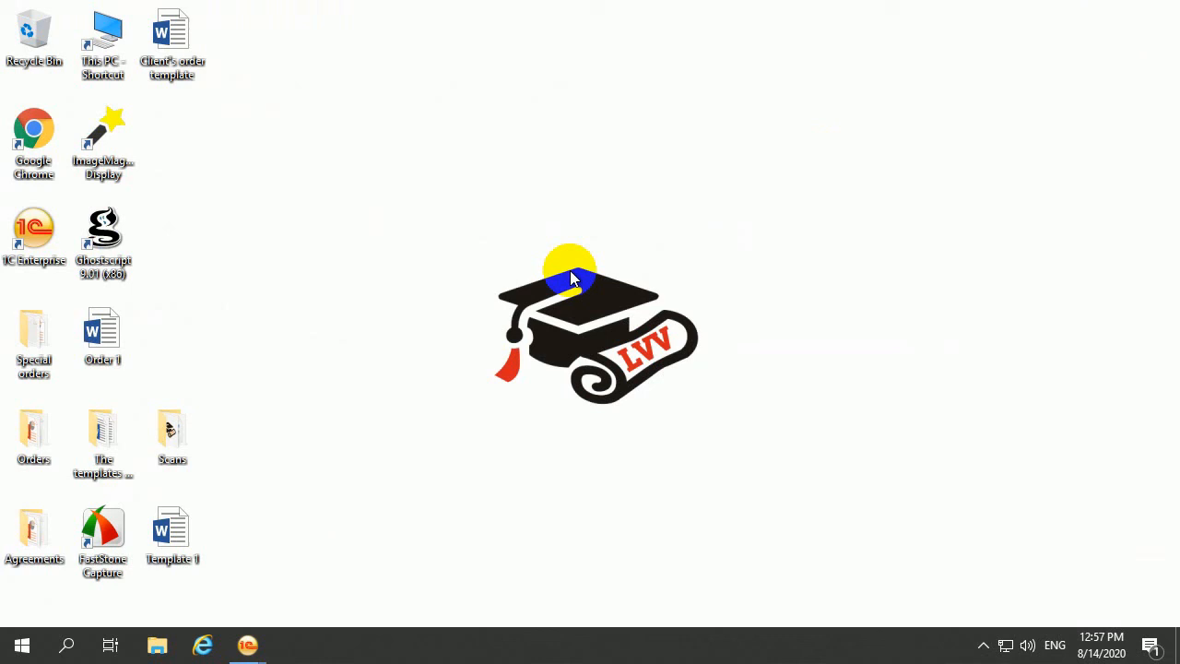
pyautogui.moveTo(246, 642)
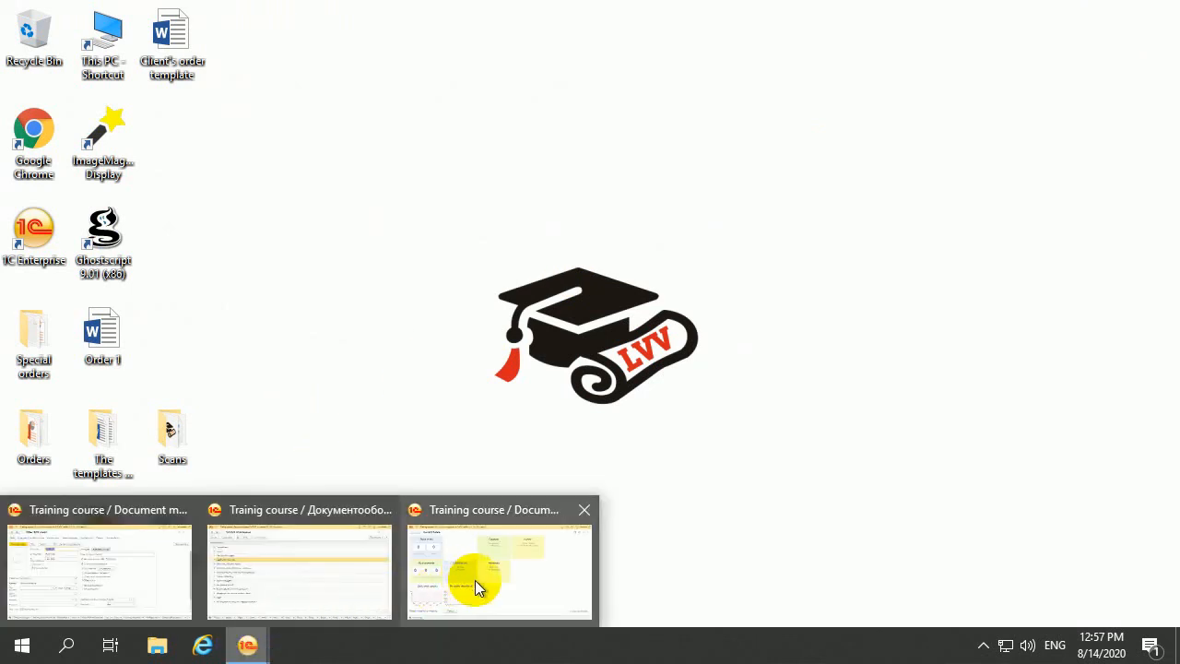
pyautogui.click(475, 580)
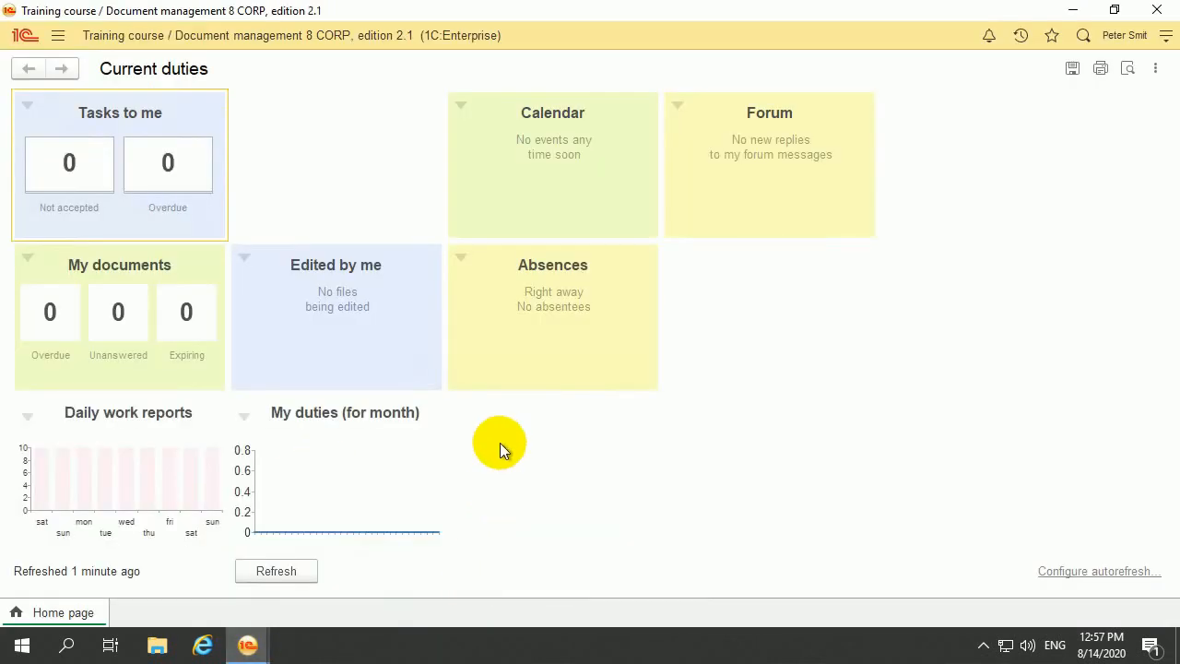
pyautogui.click(277, 571)
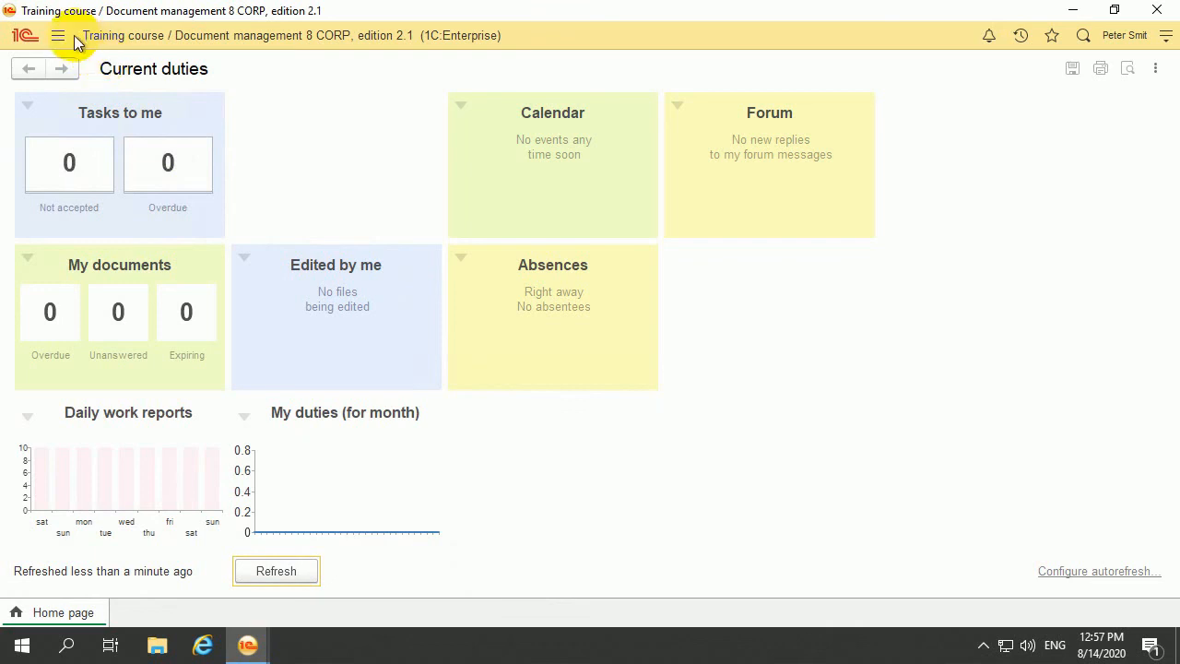
# Step: Check the Documents and files and Quick menu sections for commands for incoming and outgoing documents
pyautogui.click(58, 35)
pyautogui.click(163, 111)
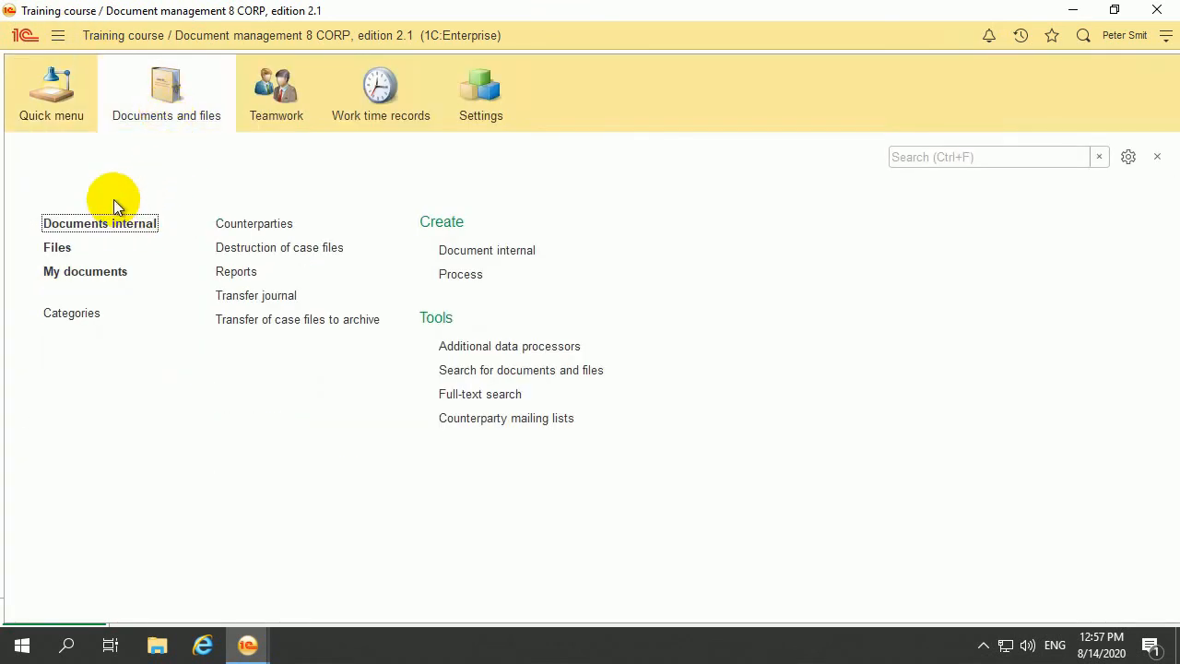
pyautogui.click(84, 129)
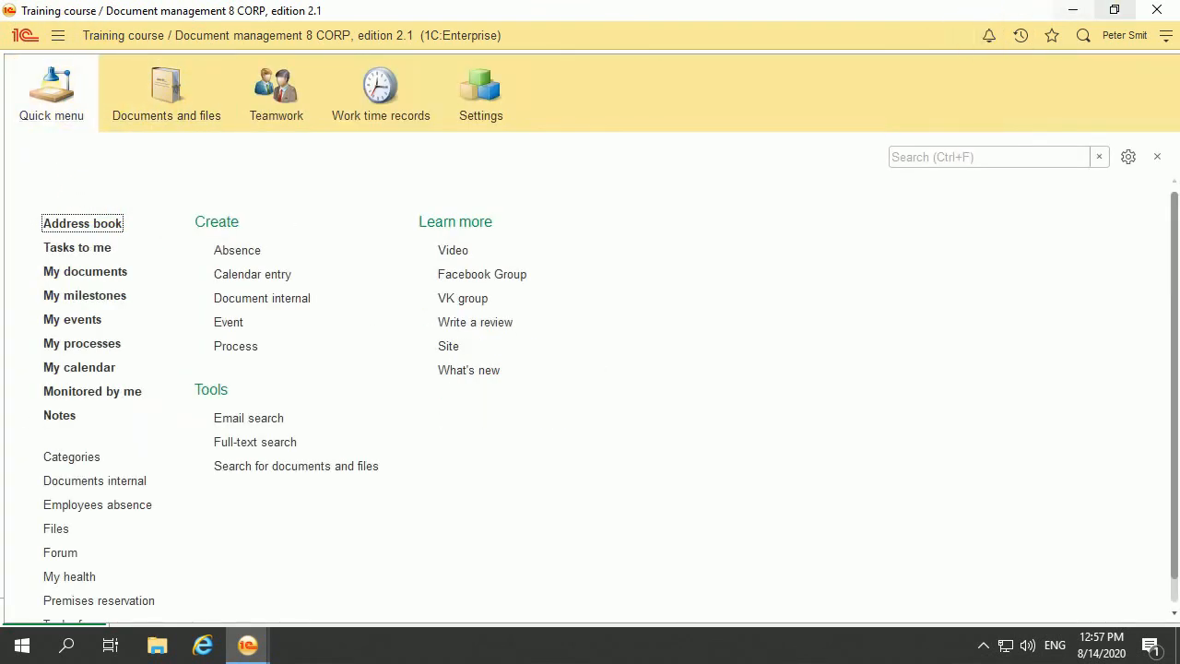
# Step: Restart the regular user's session of the Document Management infobase in 1C:Enterprise mode and show its Documents and files commands
pyautogui.click(1149, 18)
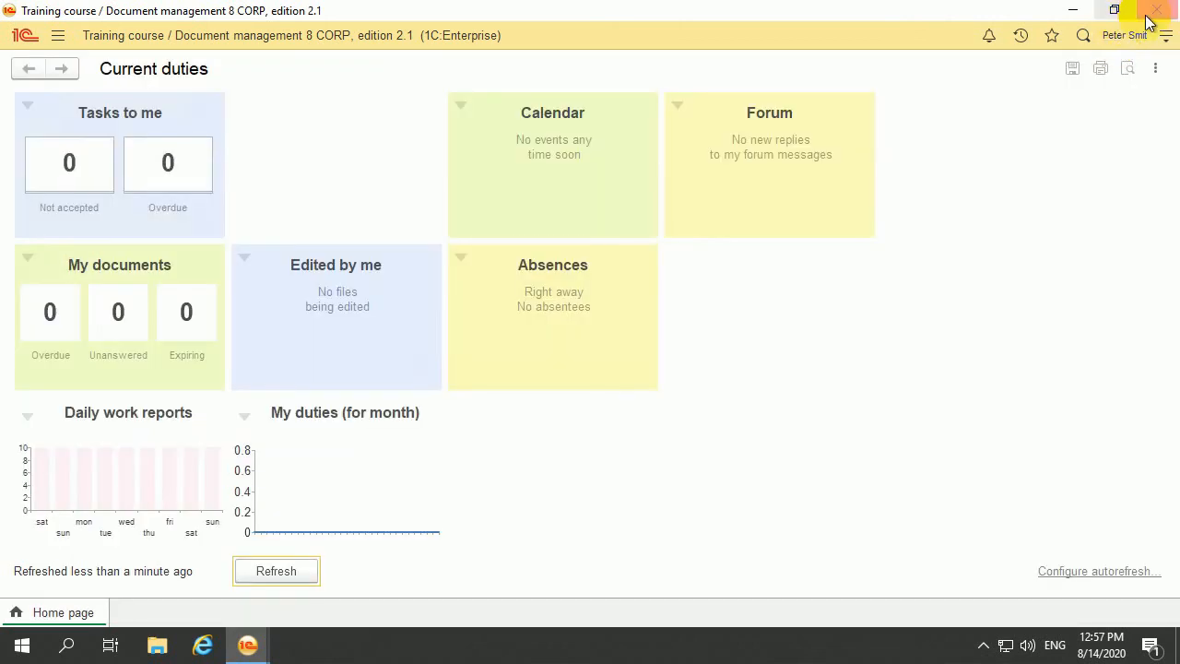
pyautogui.click(1153, 11)
pyautogui.doubleClick(41, 249)
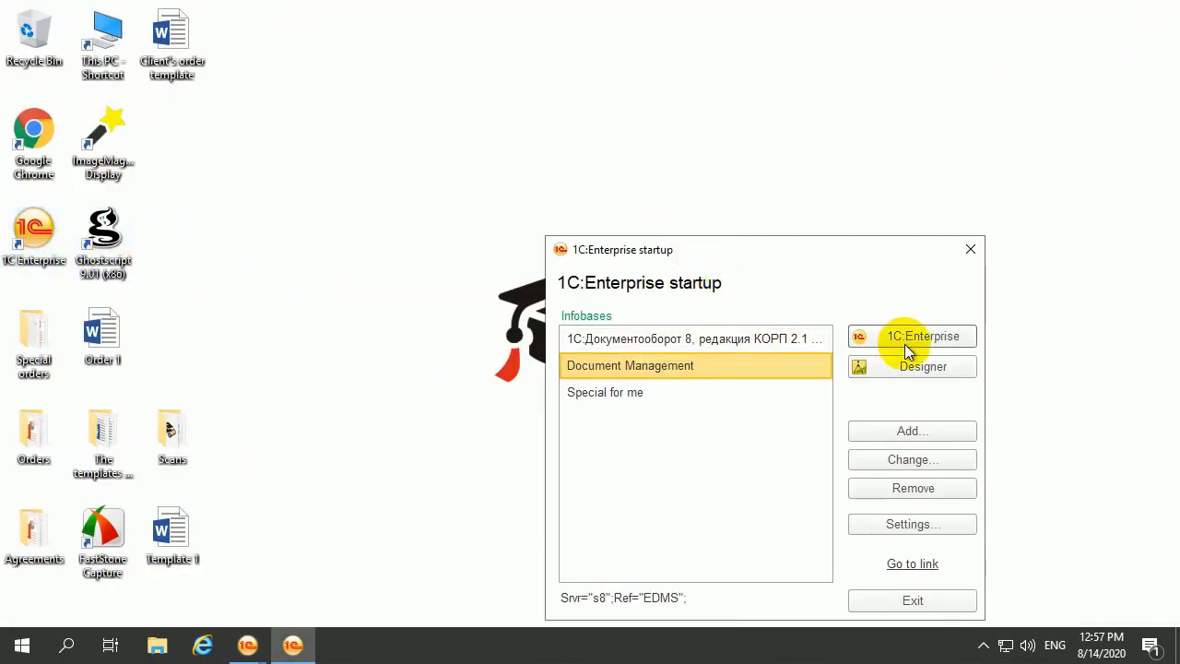
pyautogui.click(883, 337)
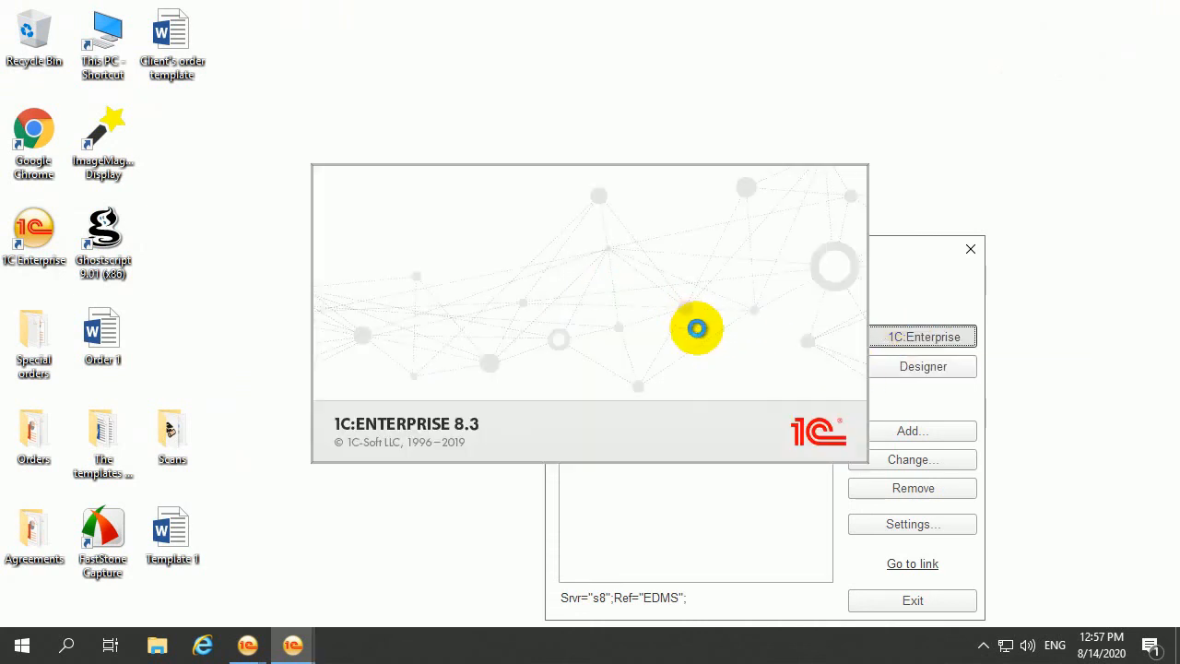
pyautogui.click(577, 401)
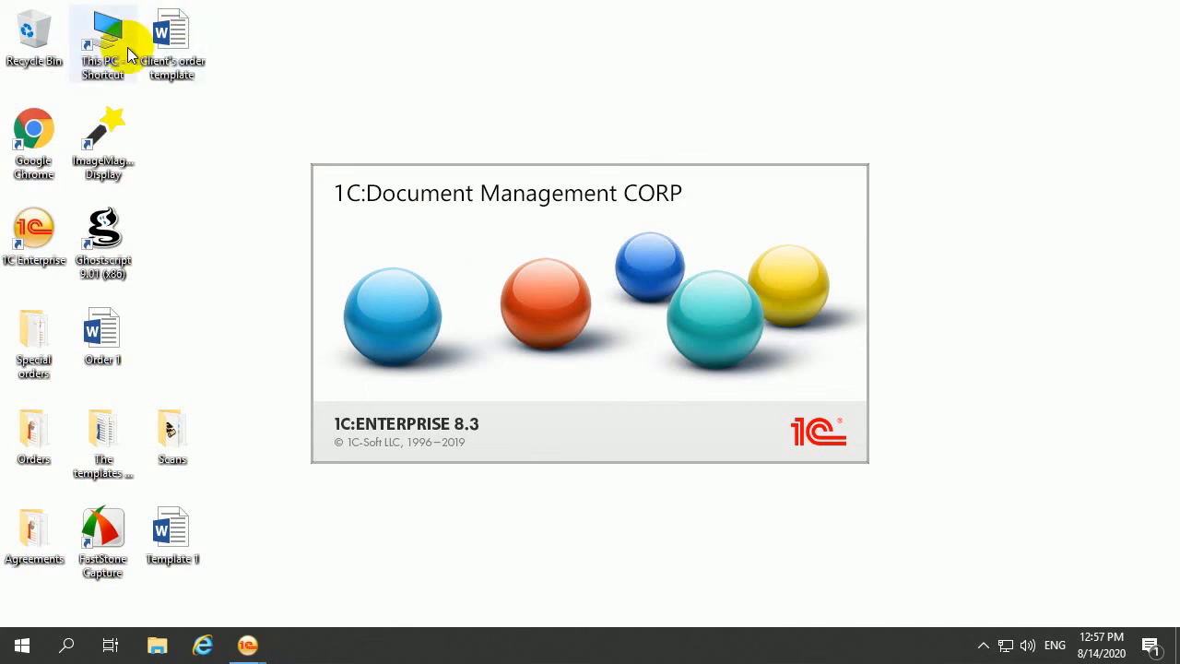
pyautogui.click(58, 37)
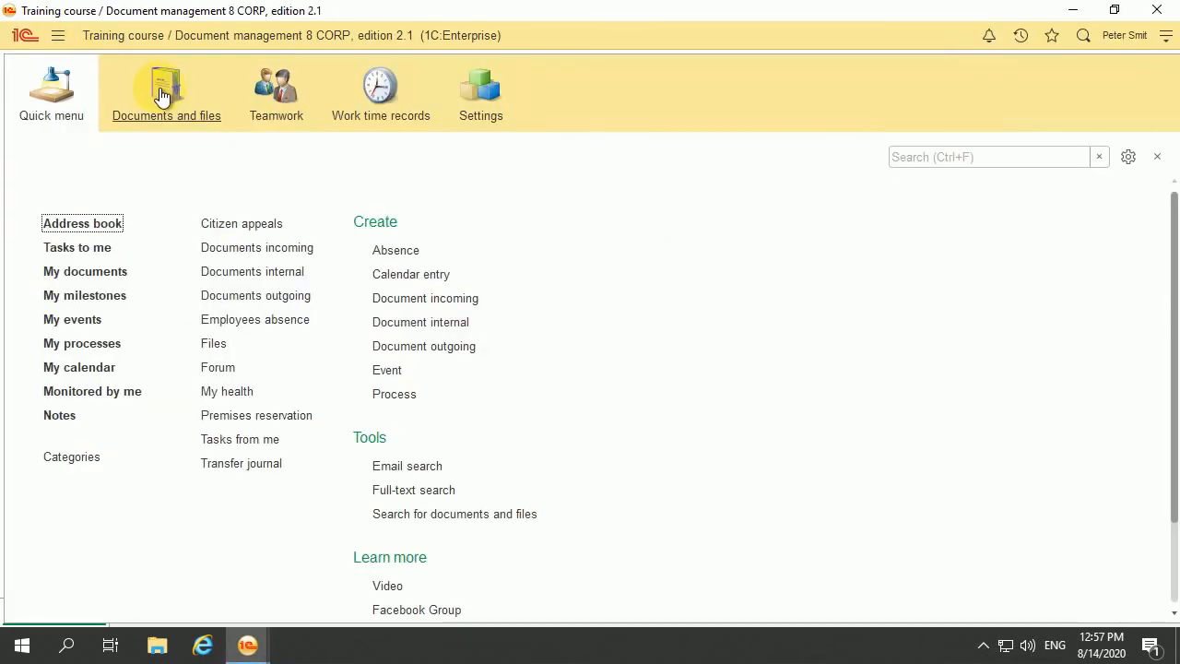
pyautogui.click(164, 105)
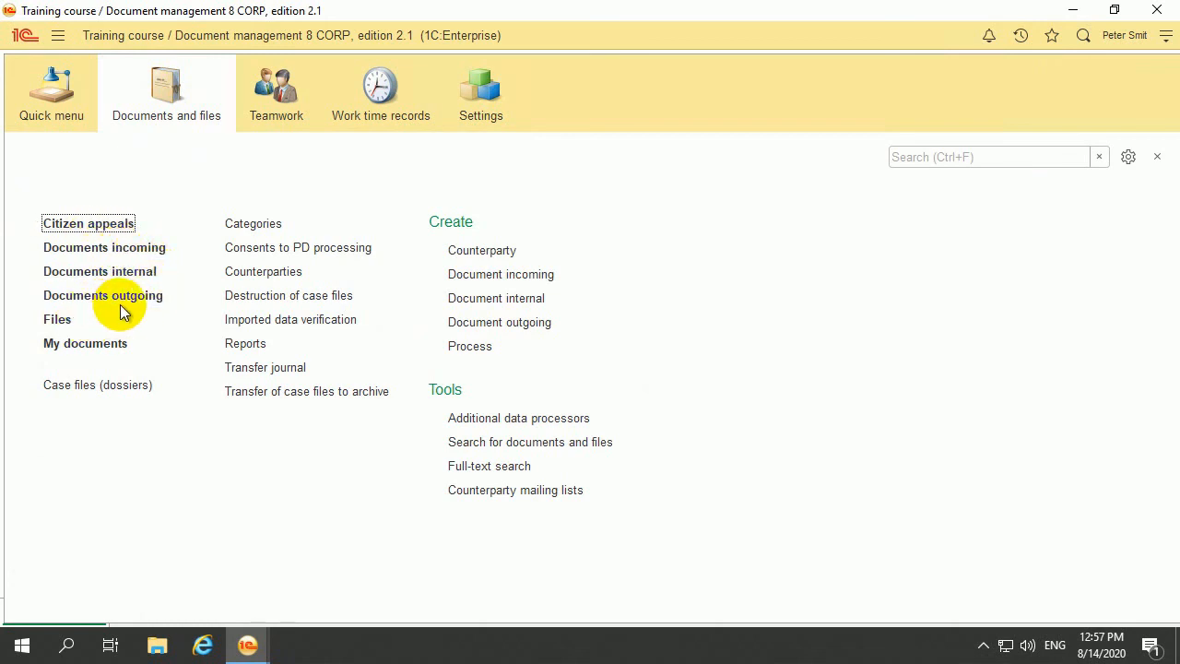
# Step: Open the incoming documents list and start a new incoming document from the Request template
pyautogui.click(112, 249)
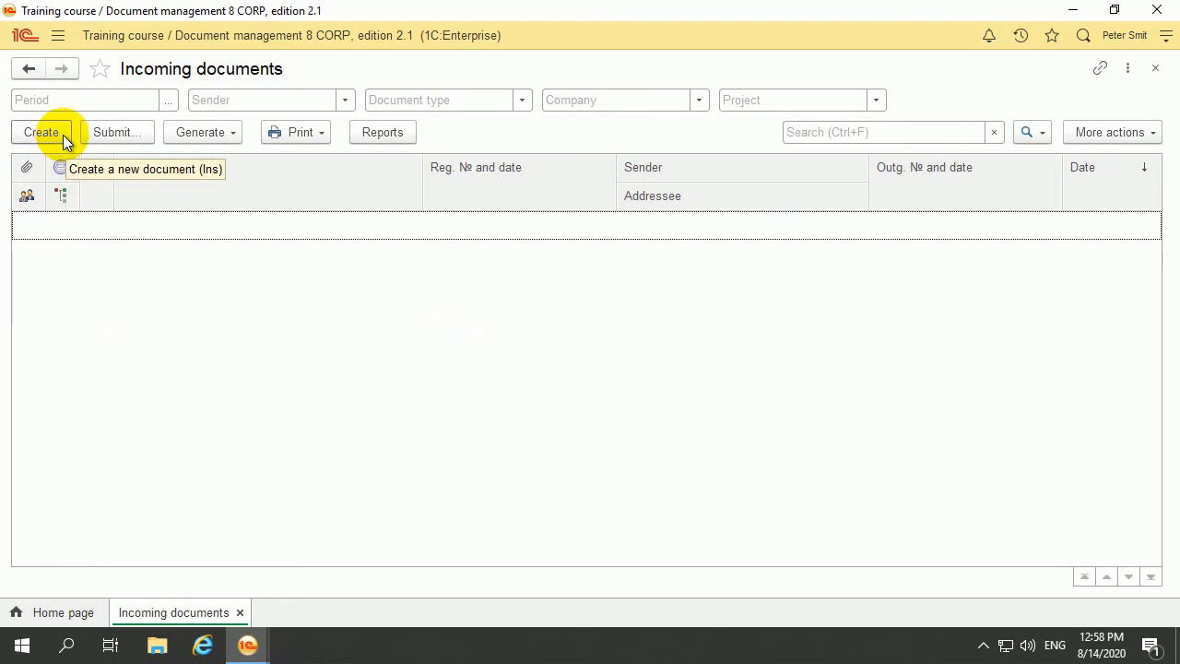
pyautogui.click(58, 136)
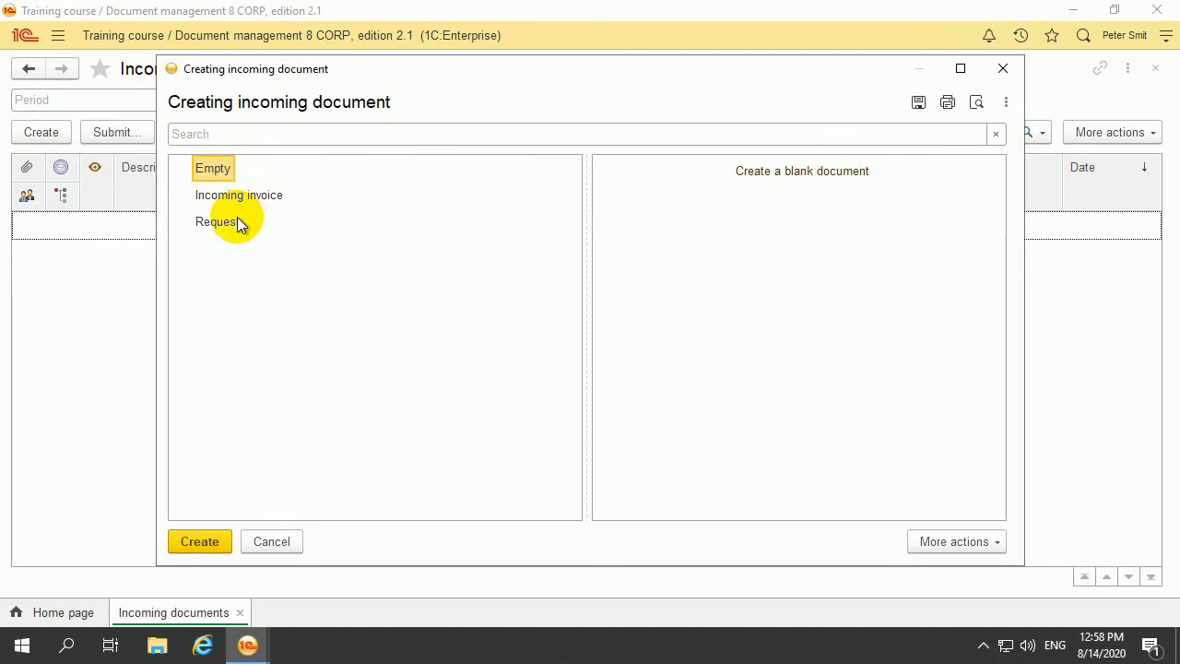
pyautogui.click(238, 223)
pyautogui.click(245, 199)
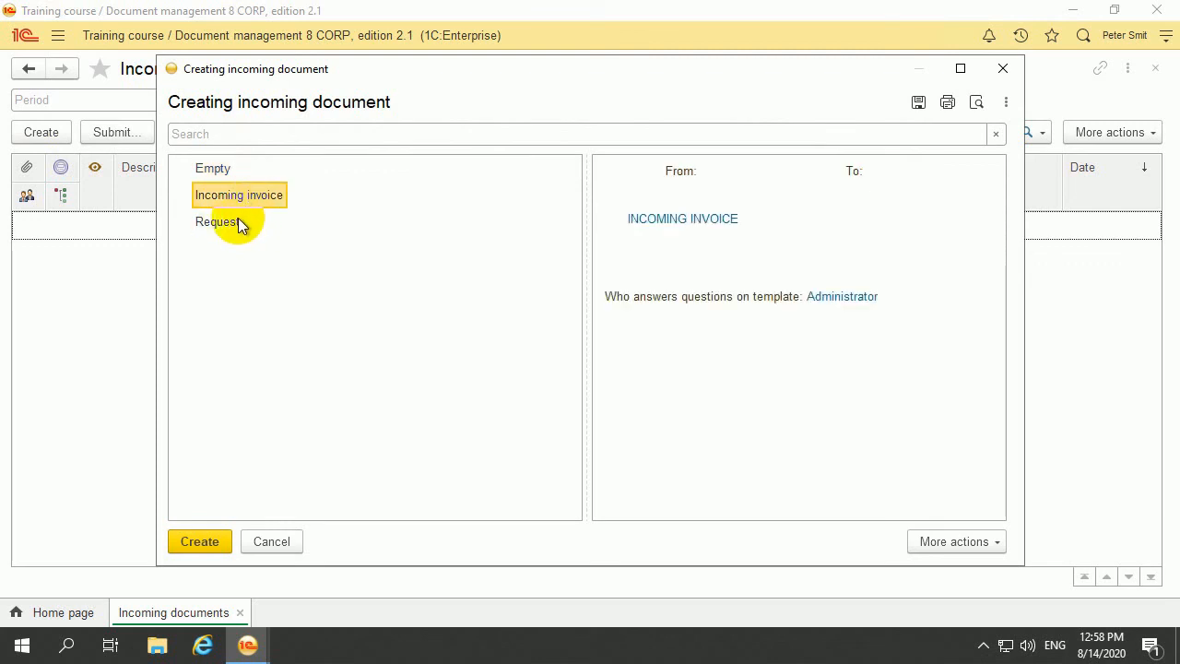
pyautogui.click(232, 227)
pyautogui.click(197, 544)
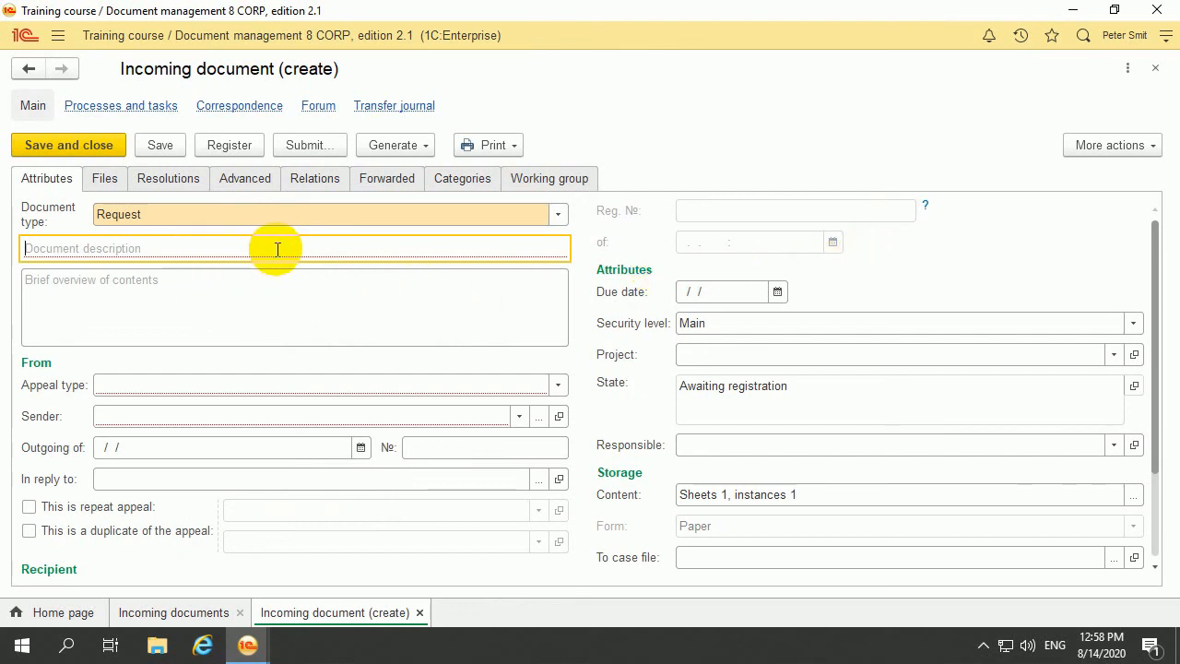
# Step: Describe the incoming document as "Request 1" and try to save it with the appeal type and sender left empty
pyautogui.write('Request 1')
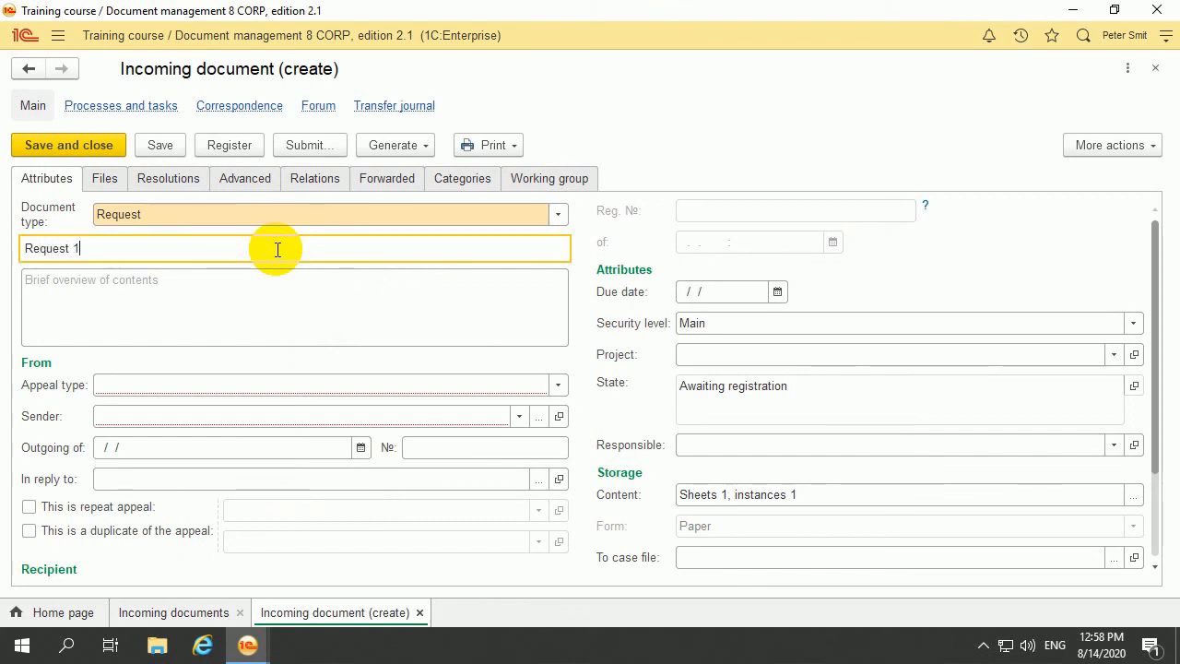
pyautogui.click(558, 386)
pyautogui.click(558, 392)
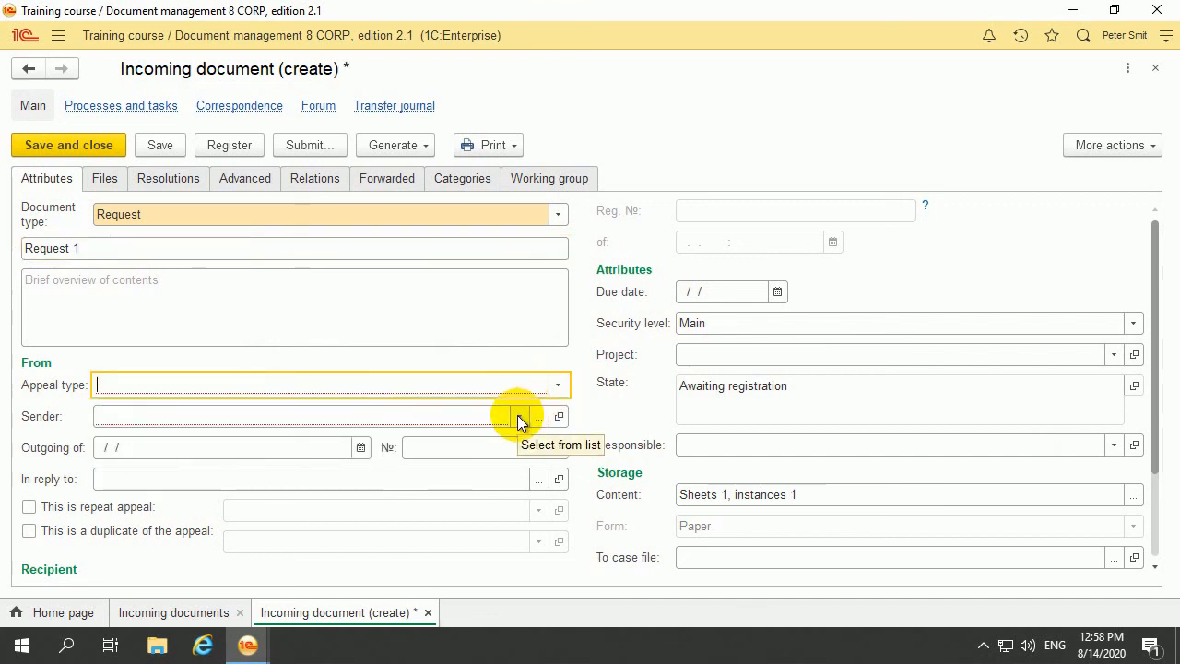
pyautogui.scroll(-3, 795, 482)
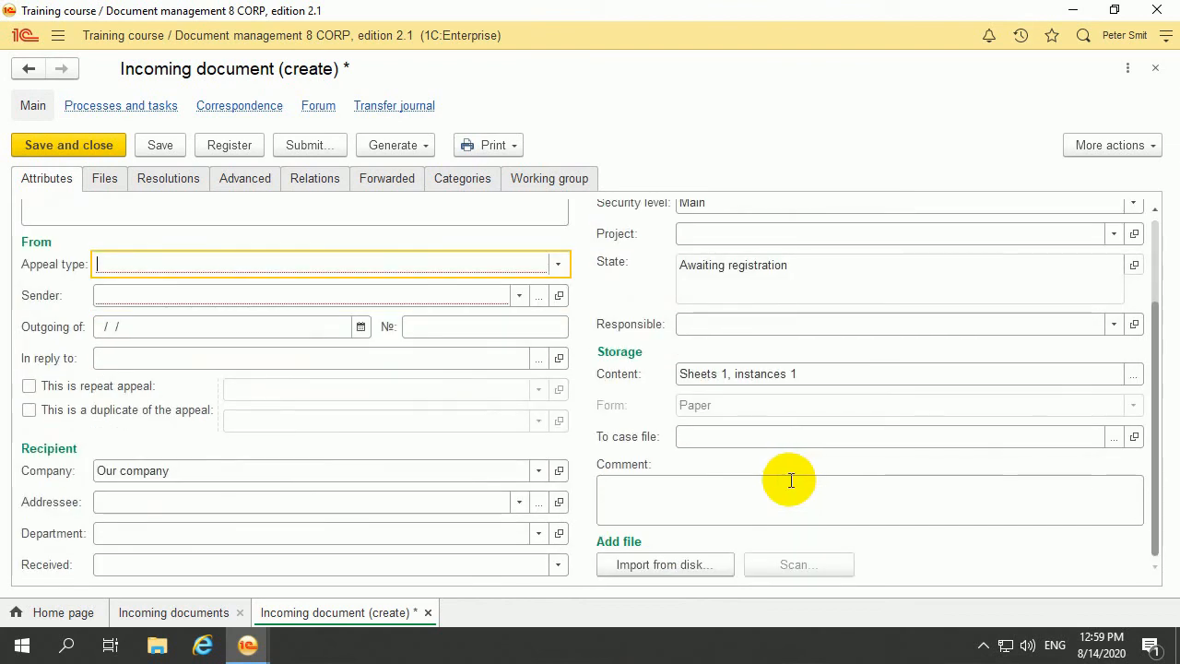
pyautogui.scroll(3, 544, 470)
pyautogui.click(77, 145)
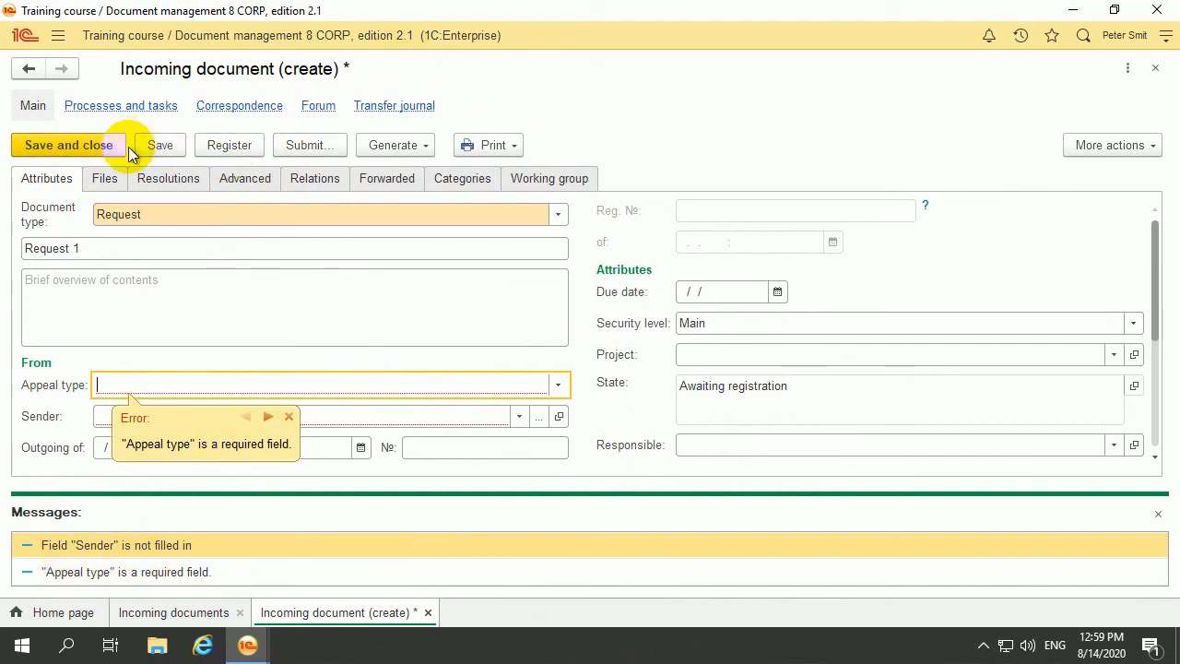
# Step: Close the regular user's session without saving the new incoming document and switch to the administrator's session
pyautogui.click(51, 44)
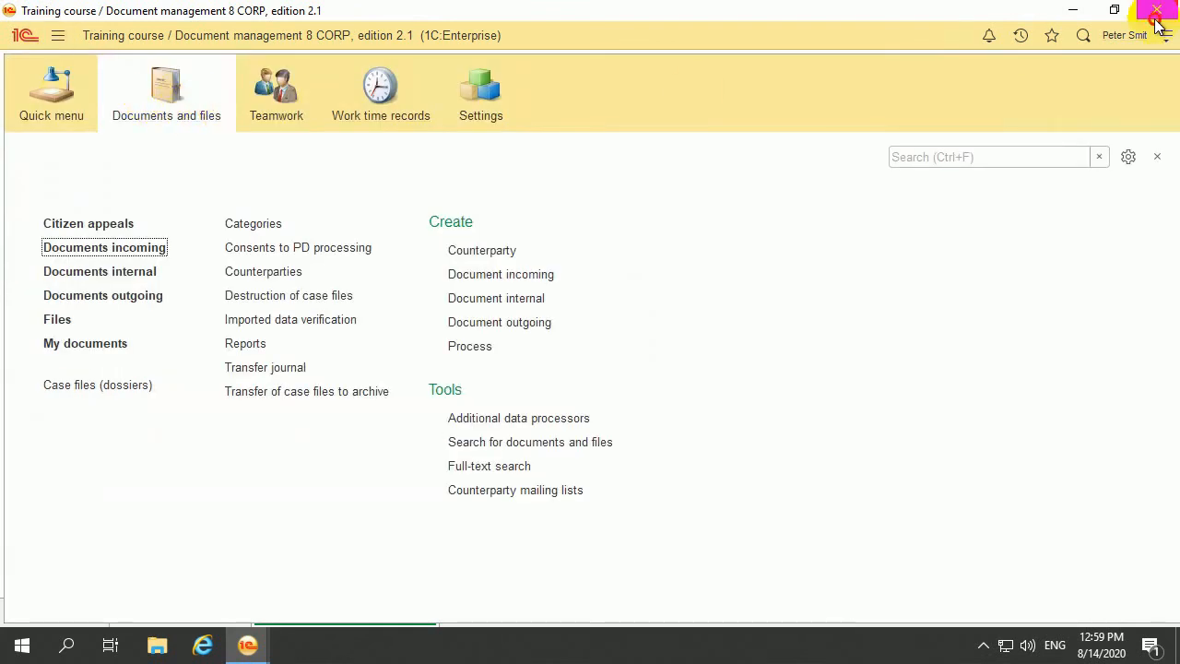
pyautogui.click(1172, 156)
pyautogui.click(1157, 12)
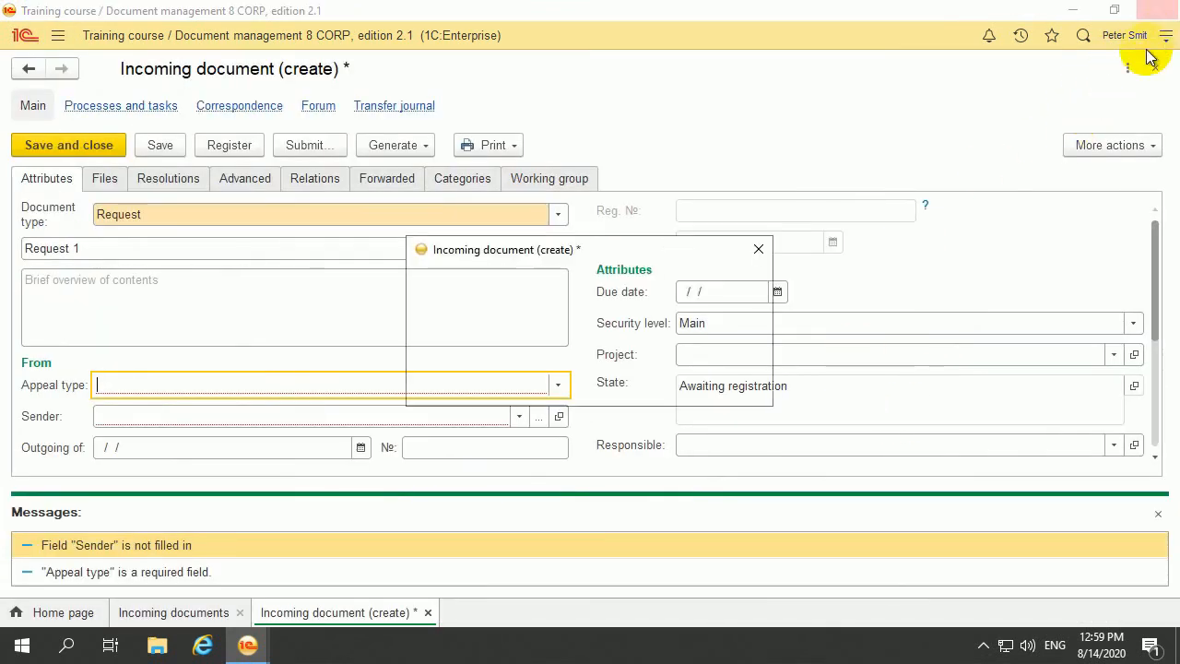
pyautogui.click(633, 382)
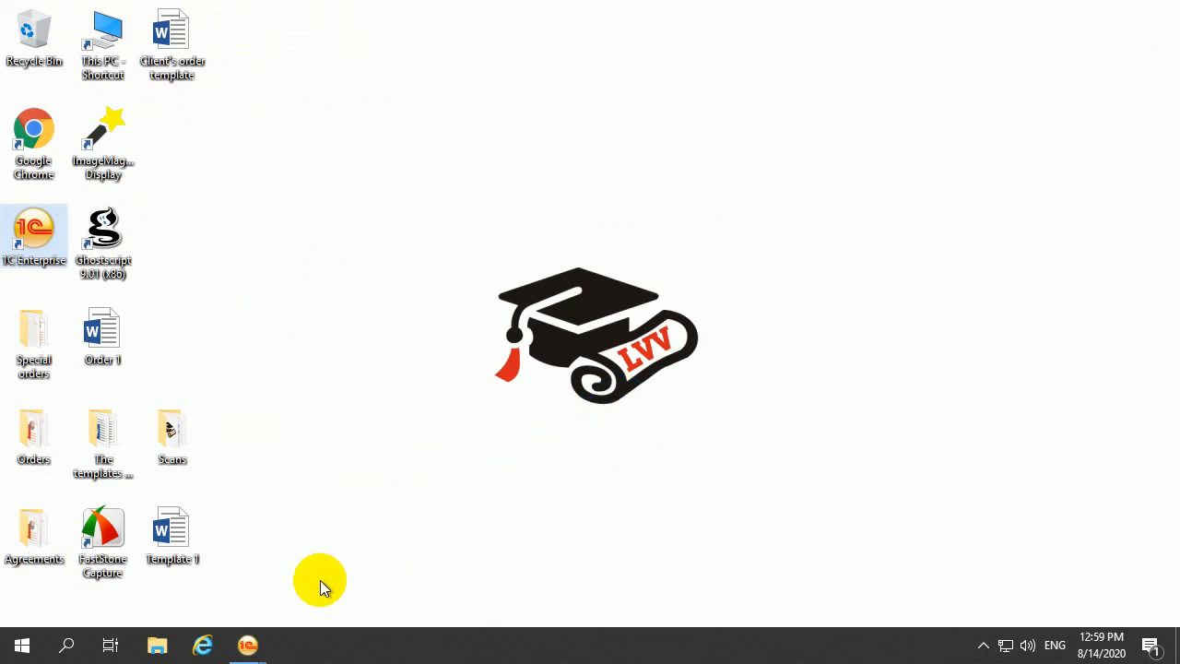
pyautogui.click(263, 650)
pyautogui.click(200, 590)
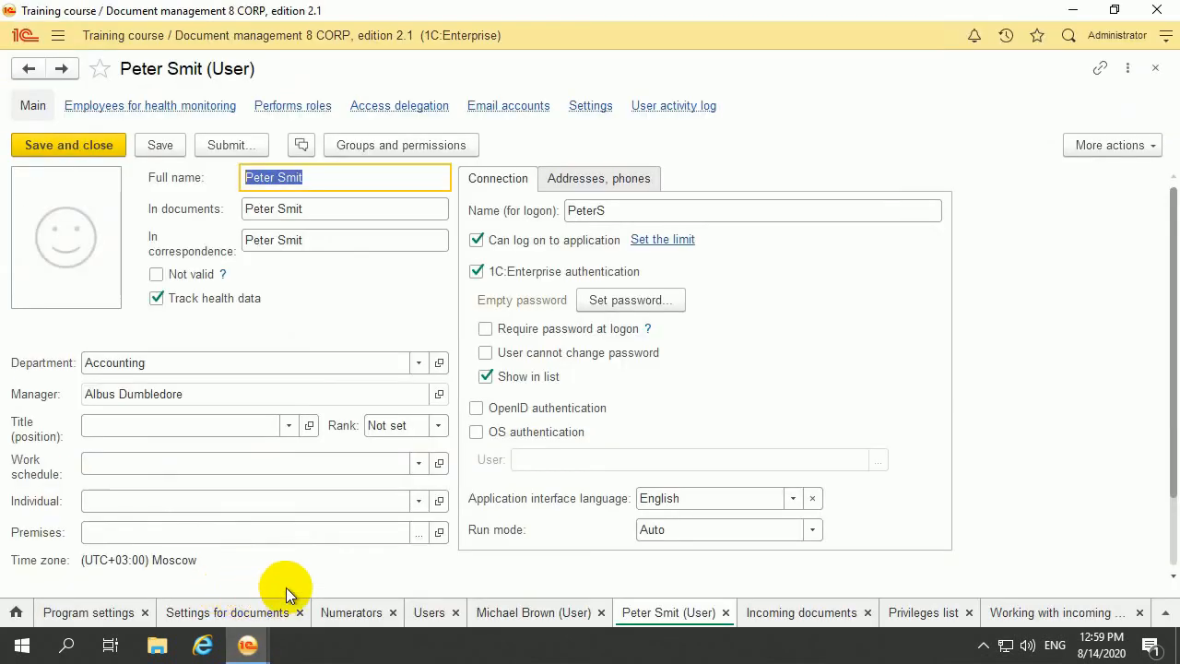
# Step: Turn off Account for appeals of citizens in the program's settings for documents and save the settings
pyautogui.click(58, 37)
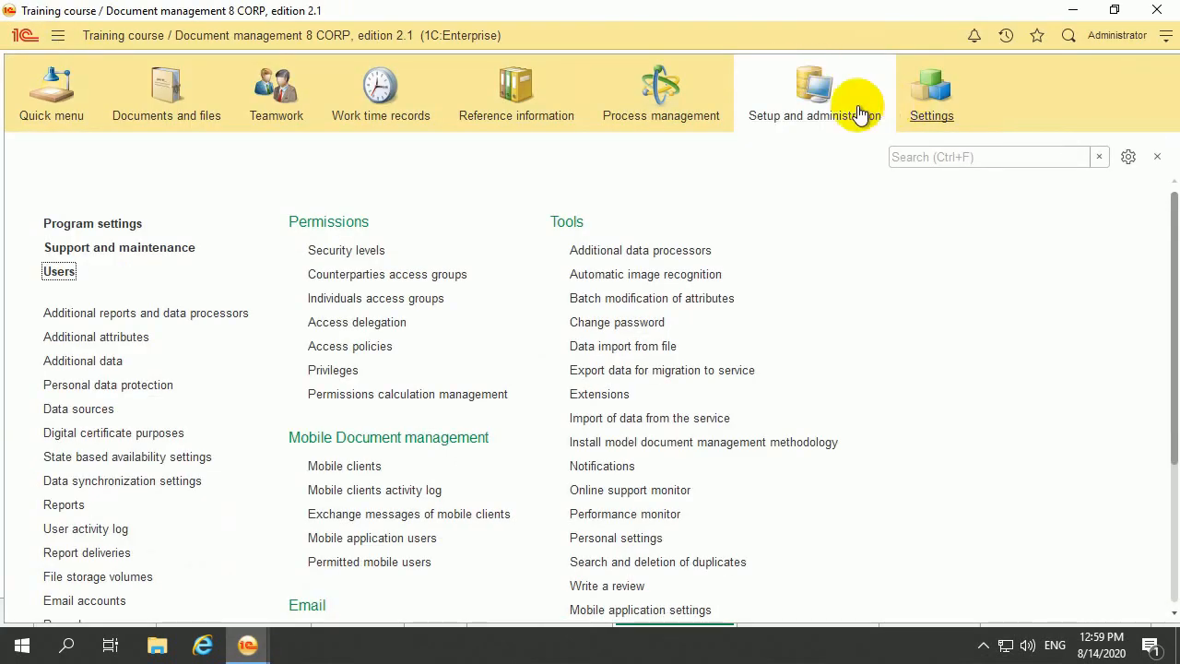
pyautogui.click(69, 228)
pyautogui.click(132, 226)
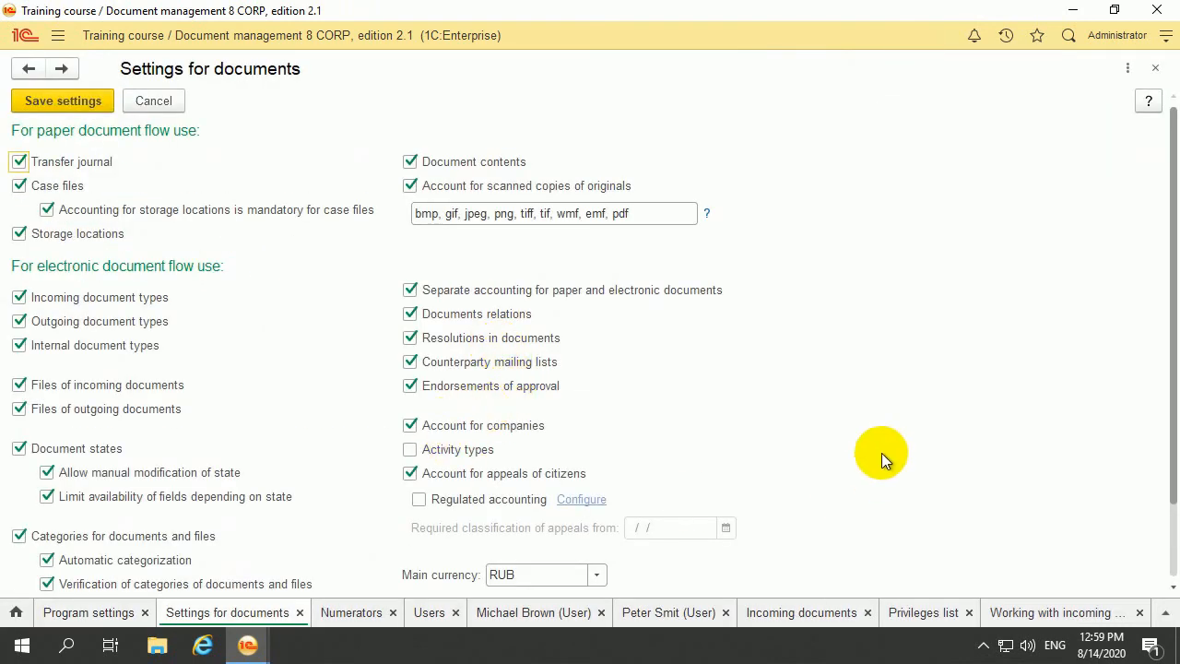
pyautogui.scroll(-2, 883, 462)
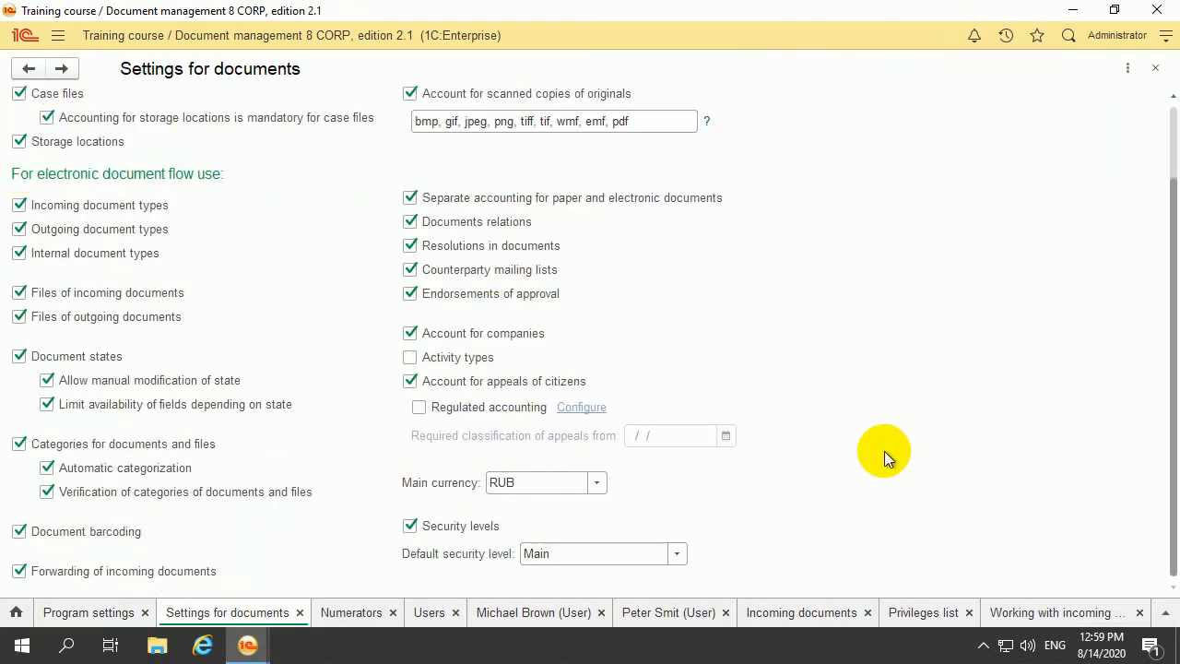
pyautogui.click(411, 380)
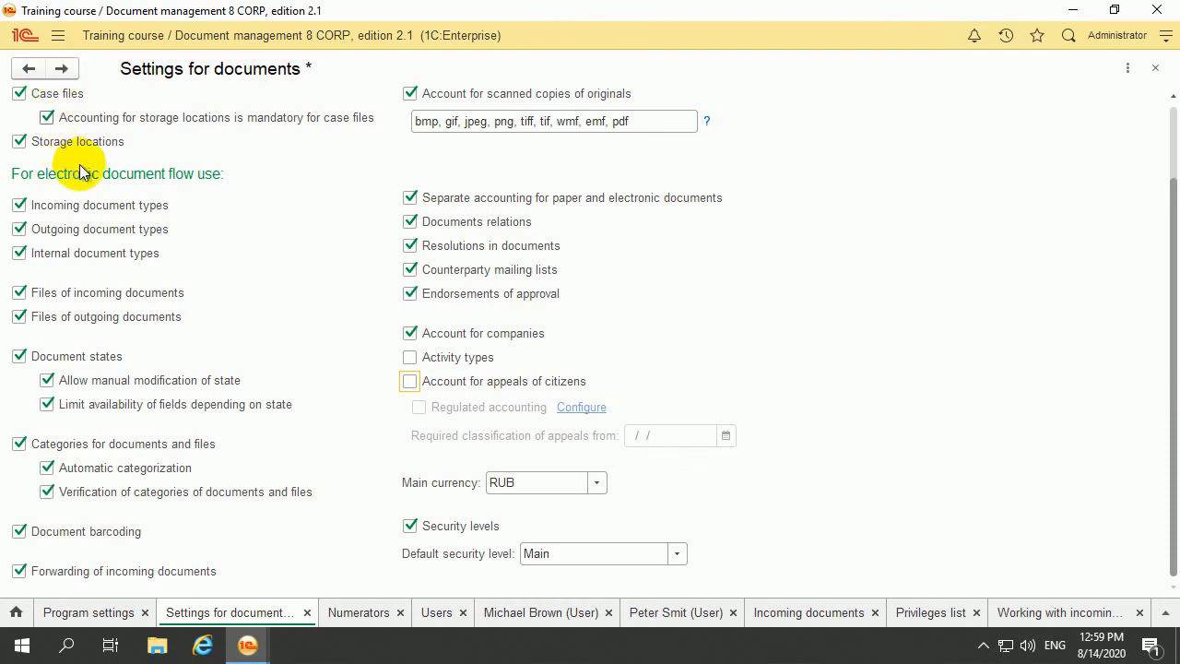
pyautogui.scroll(2, 79, 152)
pyautogui.click(92, 101)
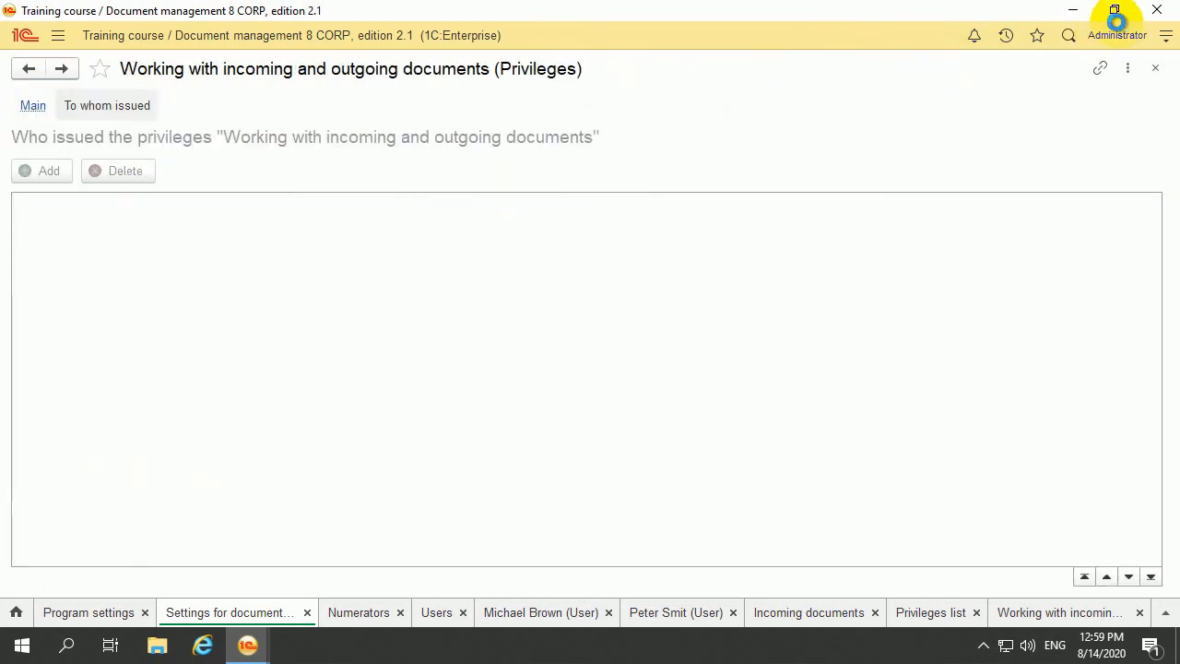
# Step: Start the Document Management infobase again in 1C:Enterprise mode as the regular user
pyautogui.click(1075, 11)
pyautogui.doubleClick(37, 247)
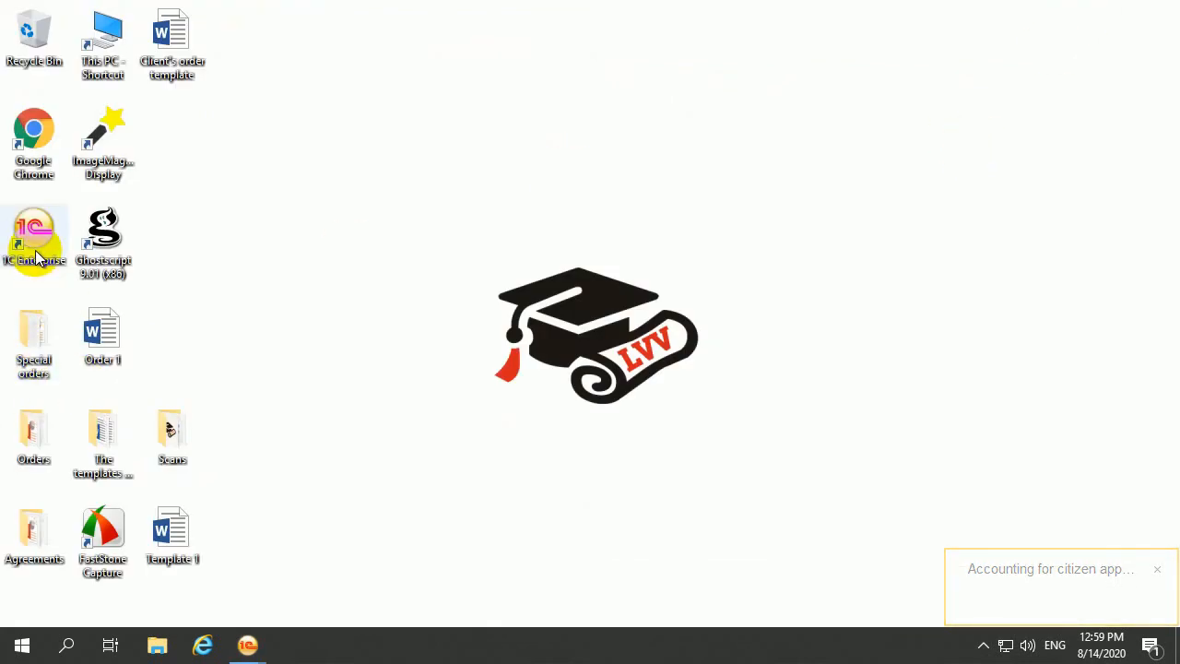
pyautogui.click(931, 337)
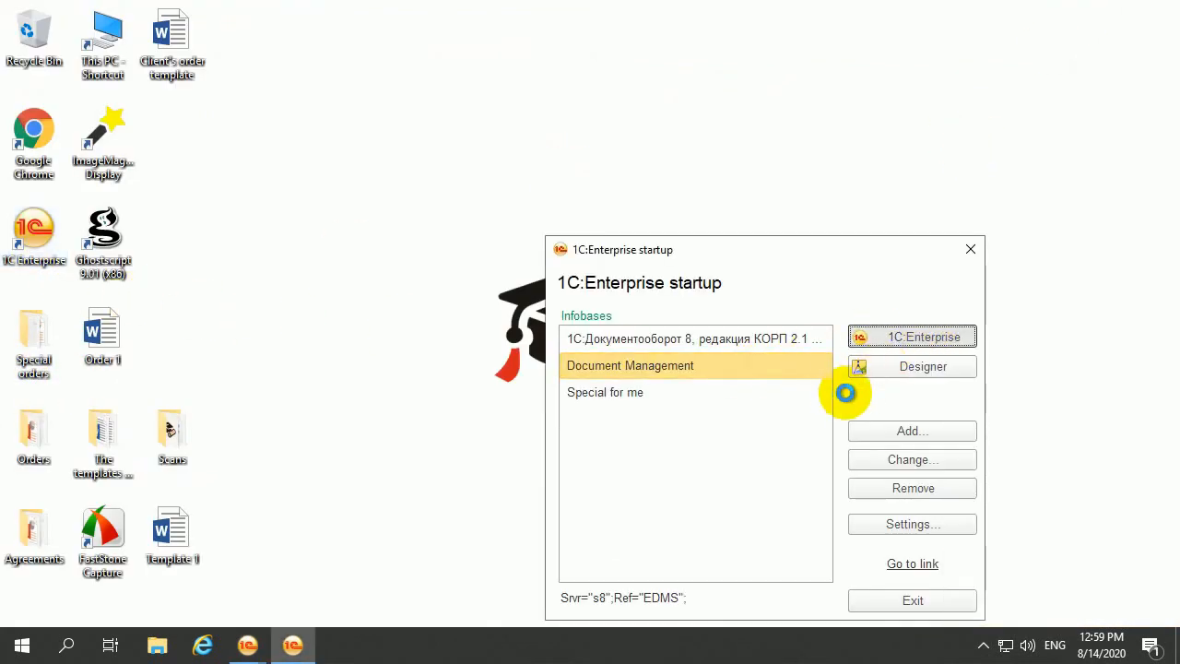
pyautogui.click(581, 399)
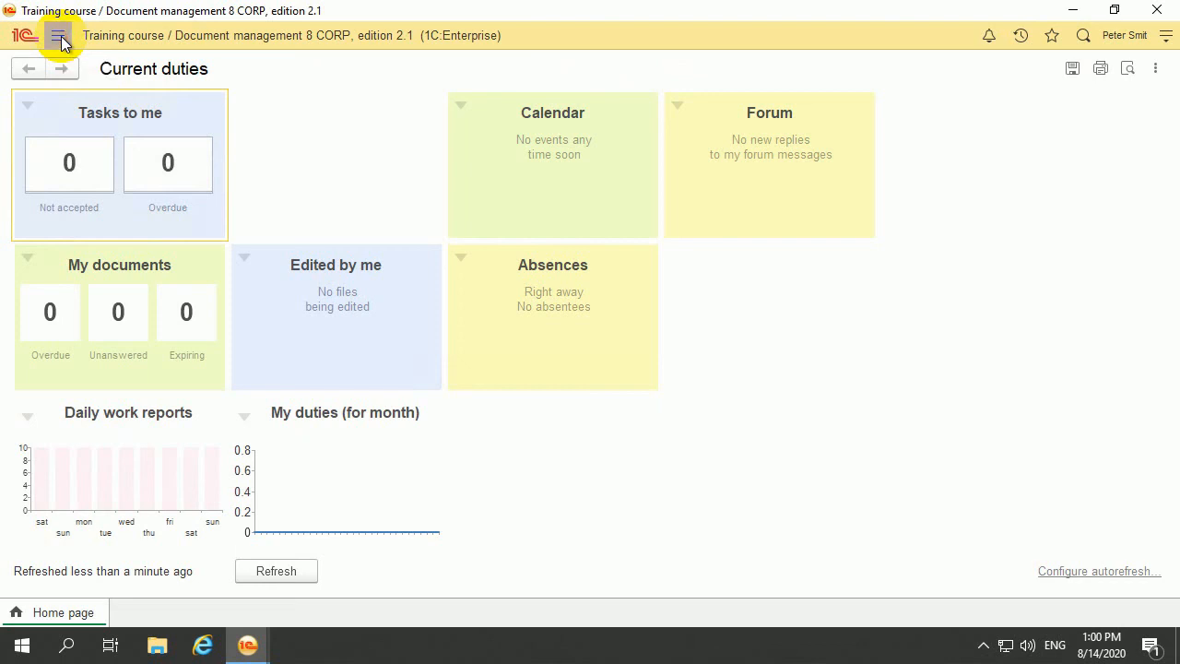
# Step: Create a new incoming document from the Request template in the incoming documents list under Documents and files
pyautogui.click(59, 37)
pyautogui.click(155, 109)
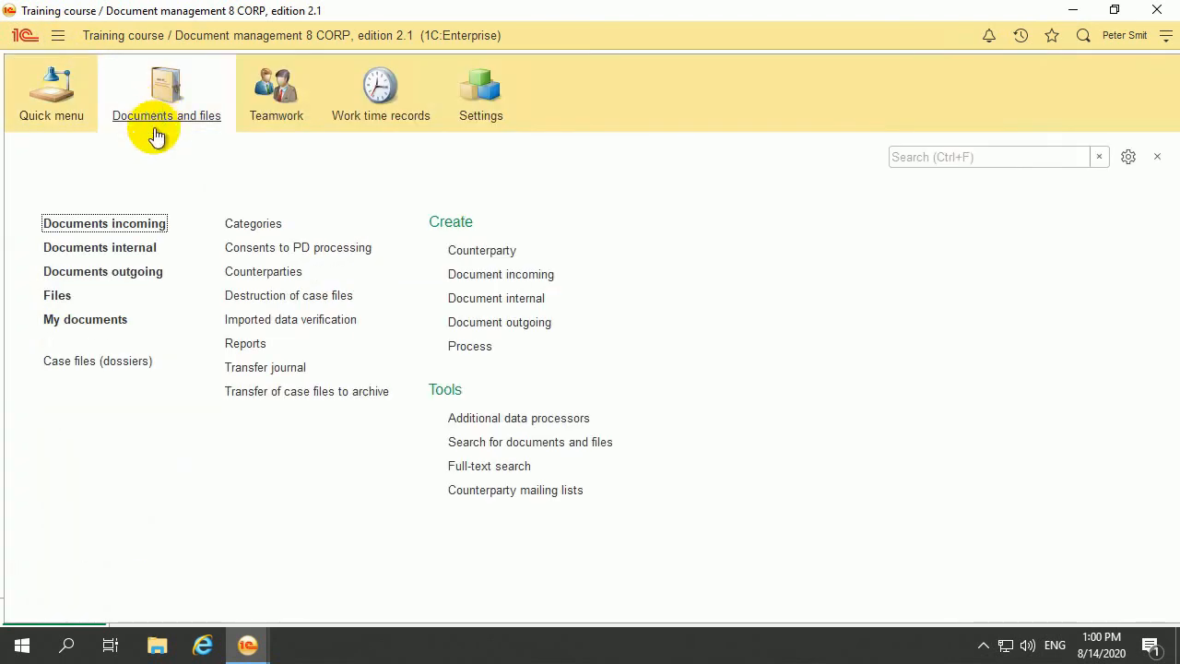
pyautogui.click(138, 238)
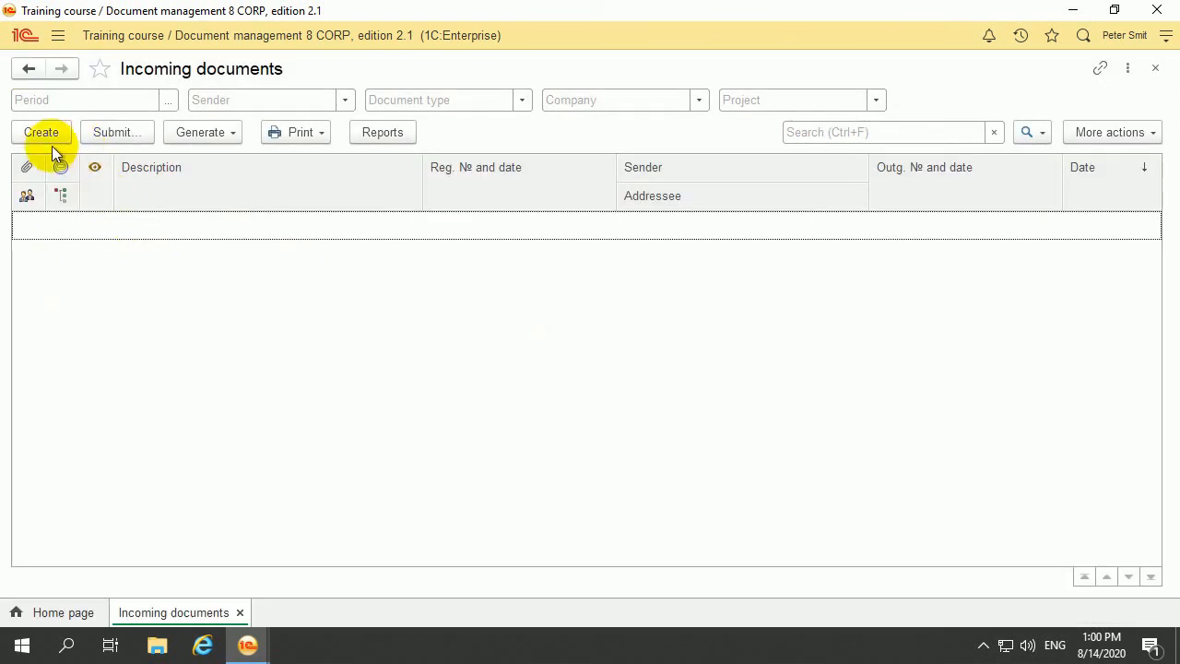
pyautogui.click(40, 138)
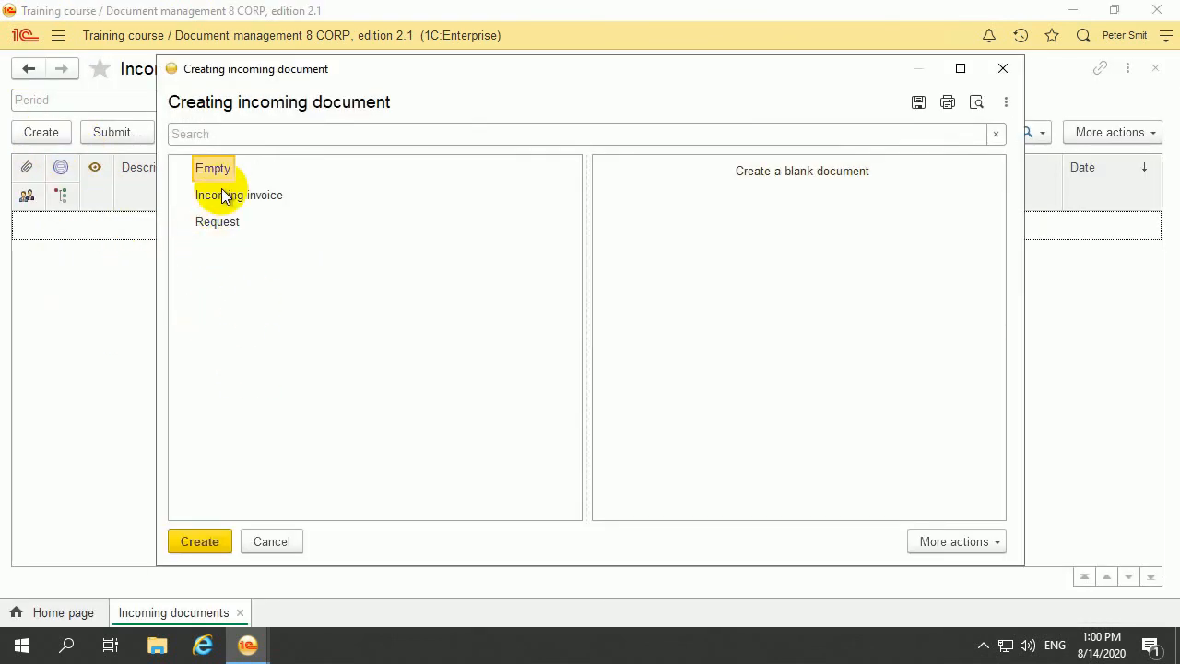
pyautogui.click(218, 221)
pyautogui.click(201, 543)
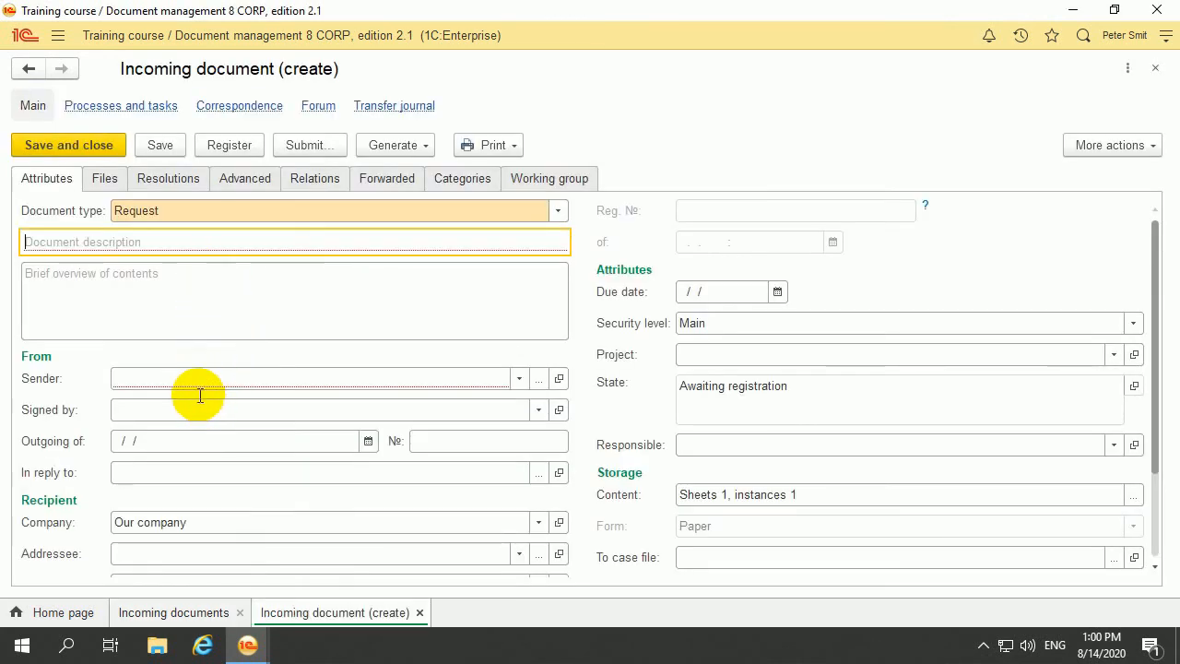
# Step: Enter "Request 1" as the description of the new incoming document
pyautogui.click(514, 380)
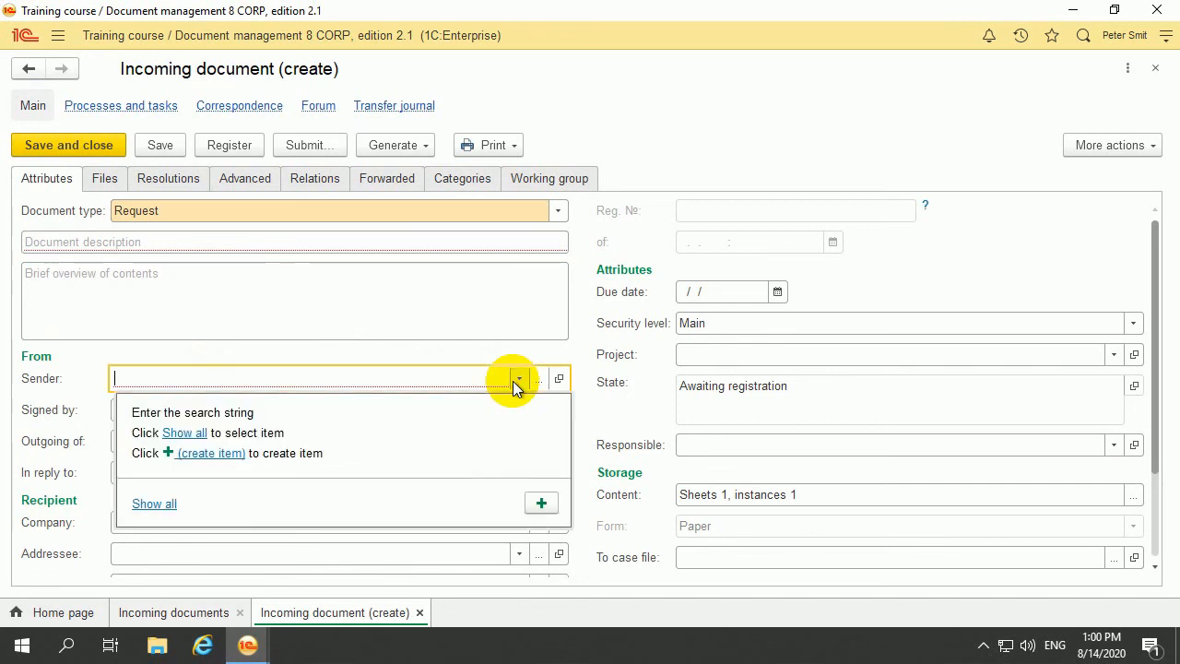
pyautogui.click(196, 243)
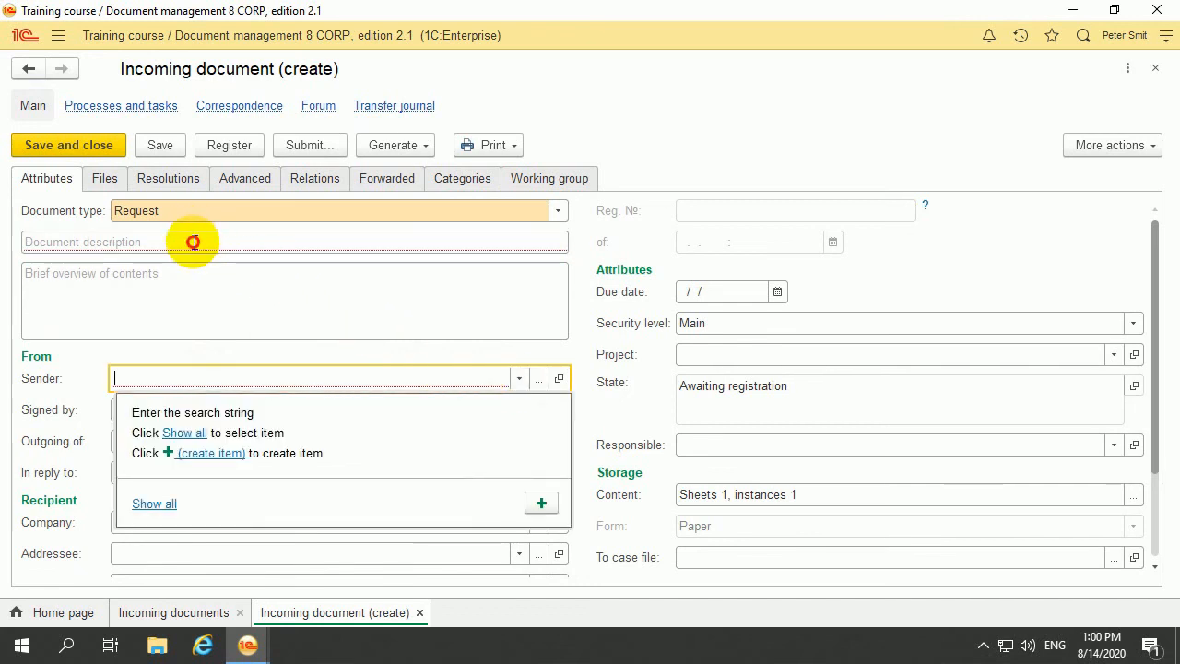
pyautogui.click(198, 243)
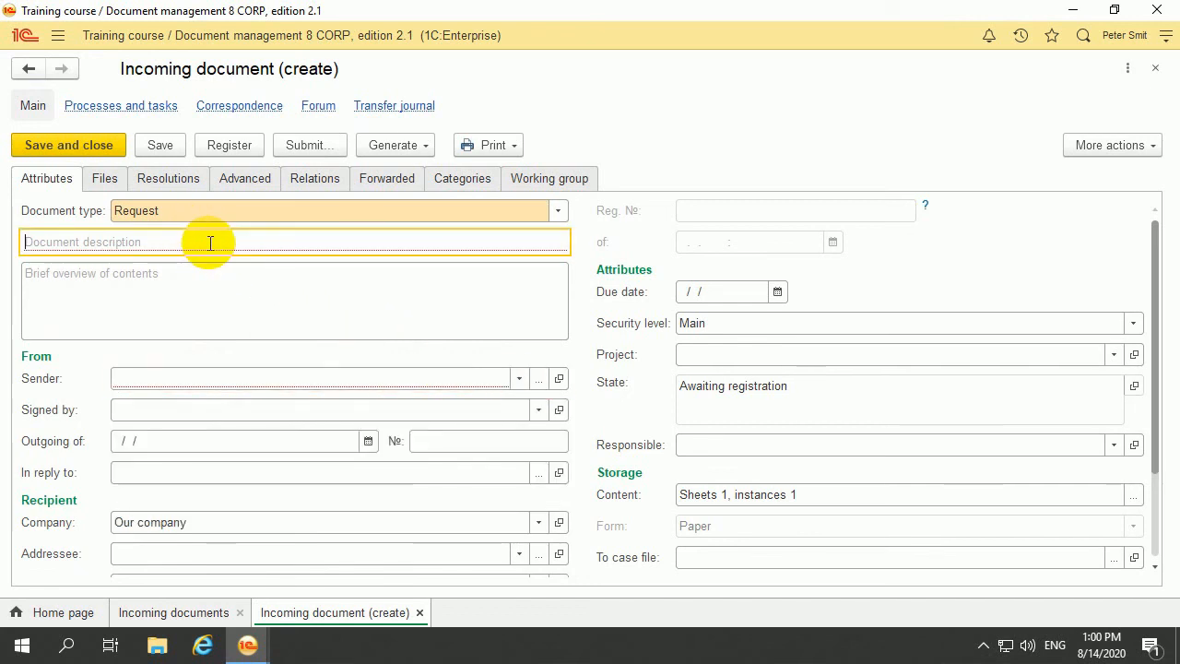
pyautogui.write('RE')
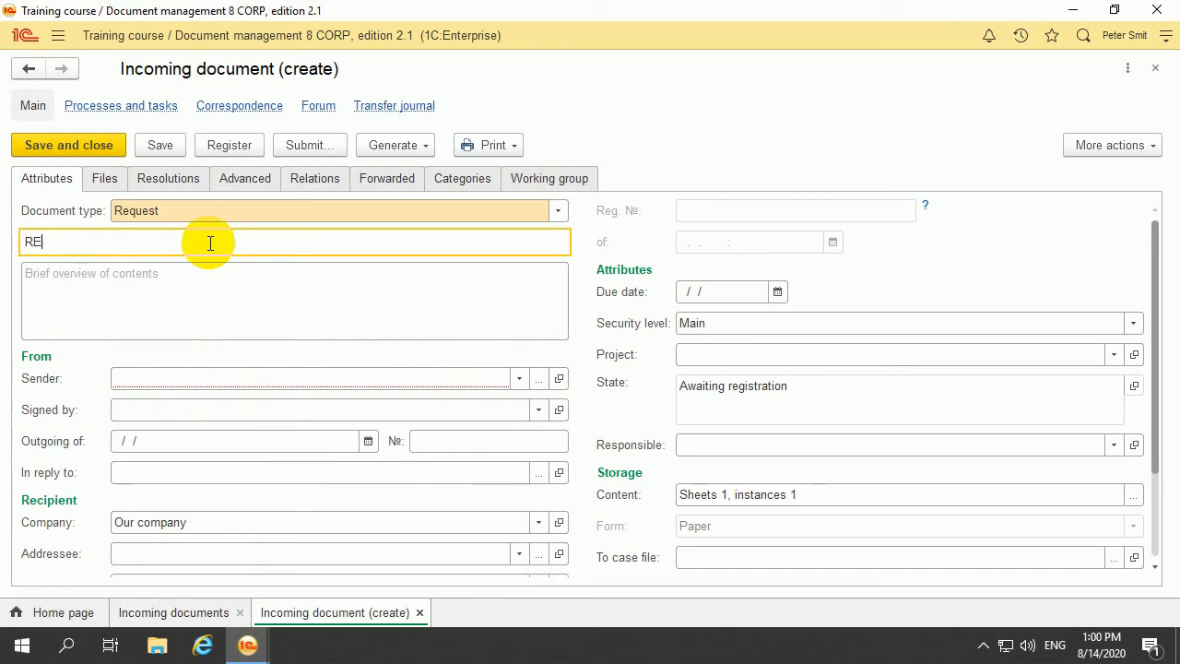
pyautogui.write('RE')
pyautogui.press('BackSpace')
pyautogui.press('BackSpace')
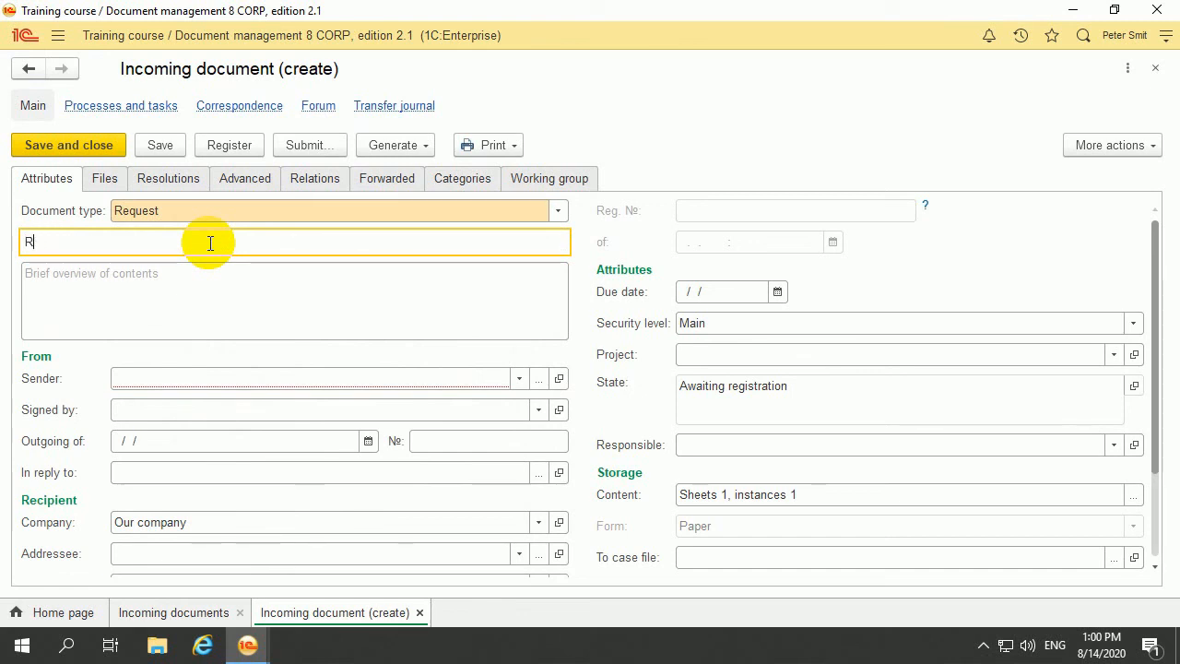
pyautogui.write('equest 1')
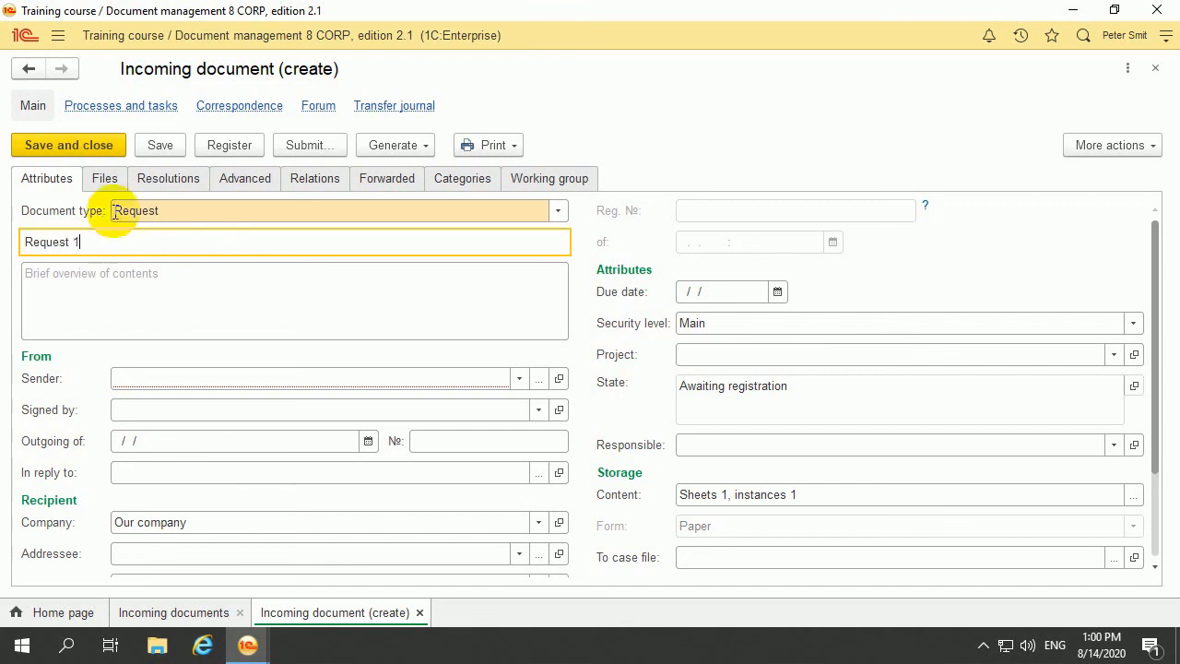
# Step: Select the counterparty Hard steel as the sender and save the incoming document
pyautogui.click(537, 383)
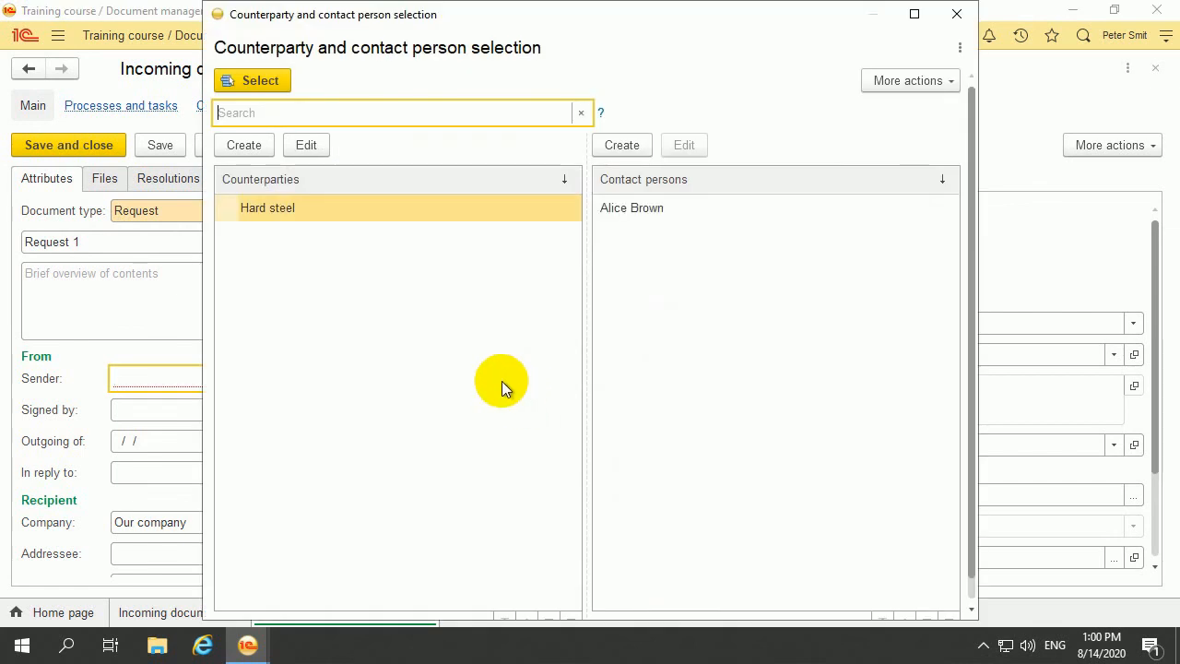
pyautogui.click(297, 218)
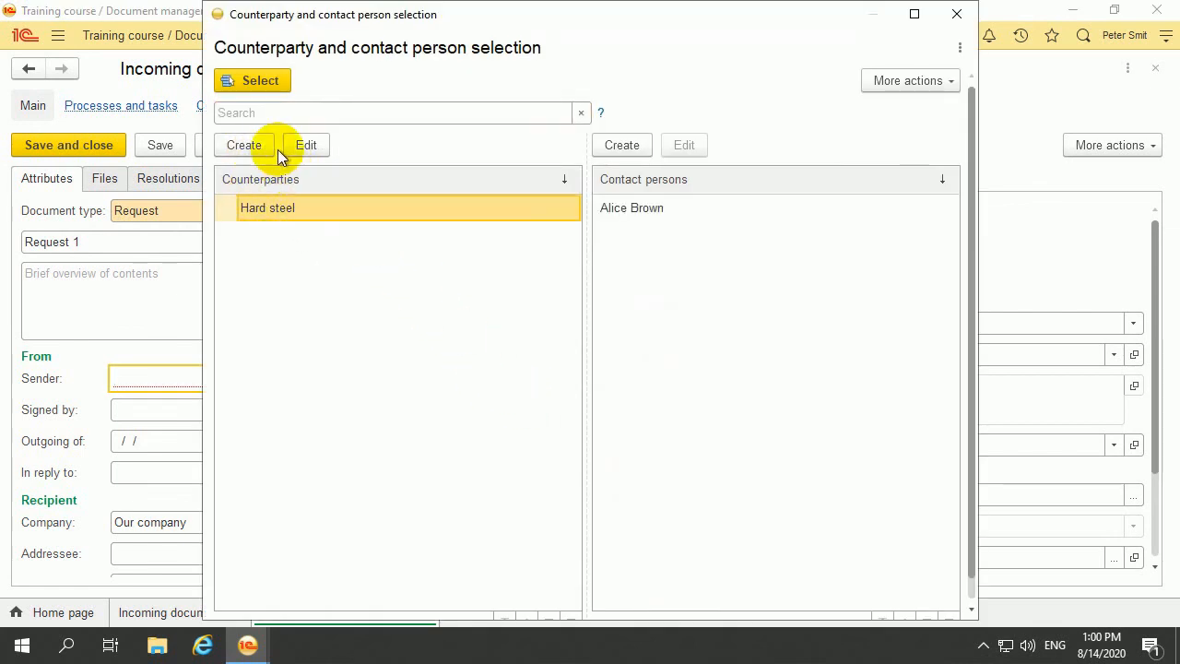
pyautogui.click(252, 86)
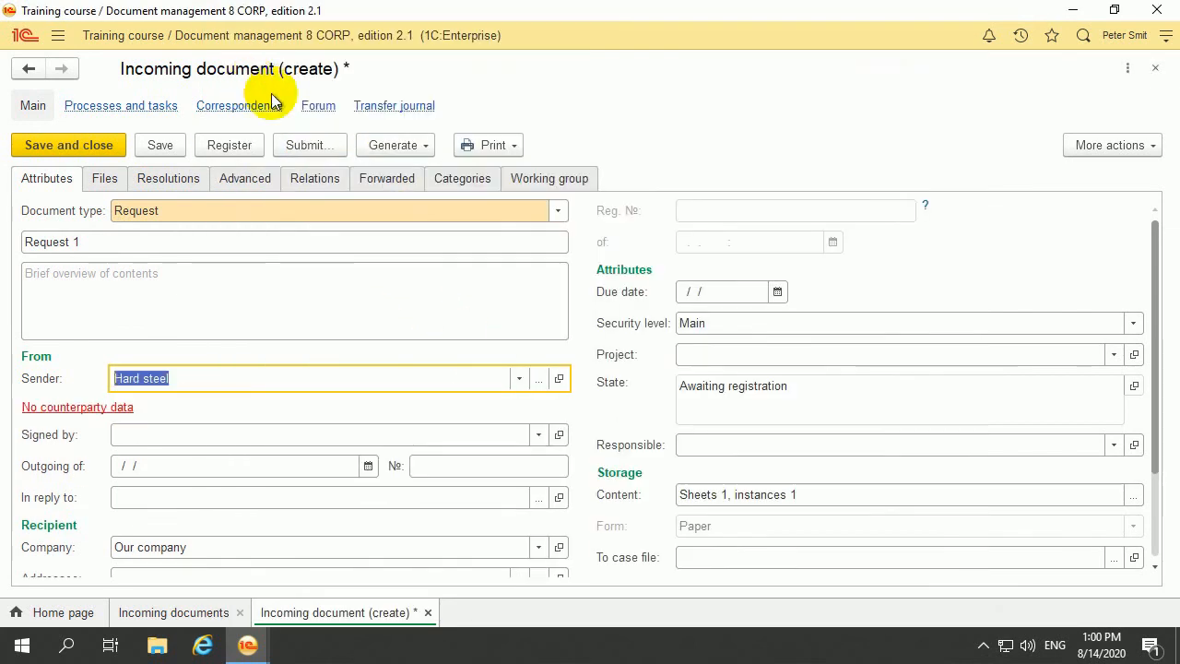
pyautogui.scroll(-3, 309, 415)
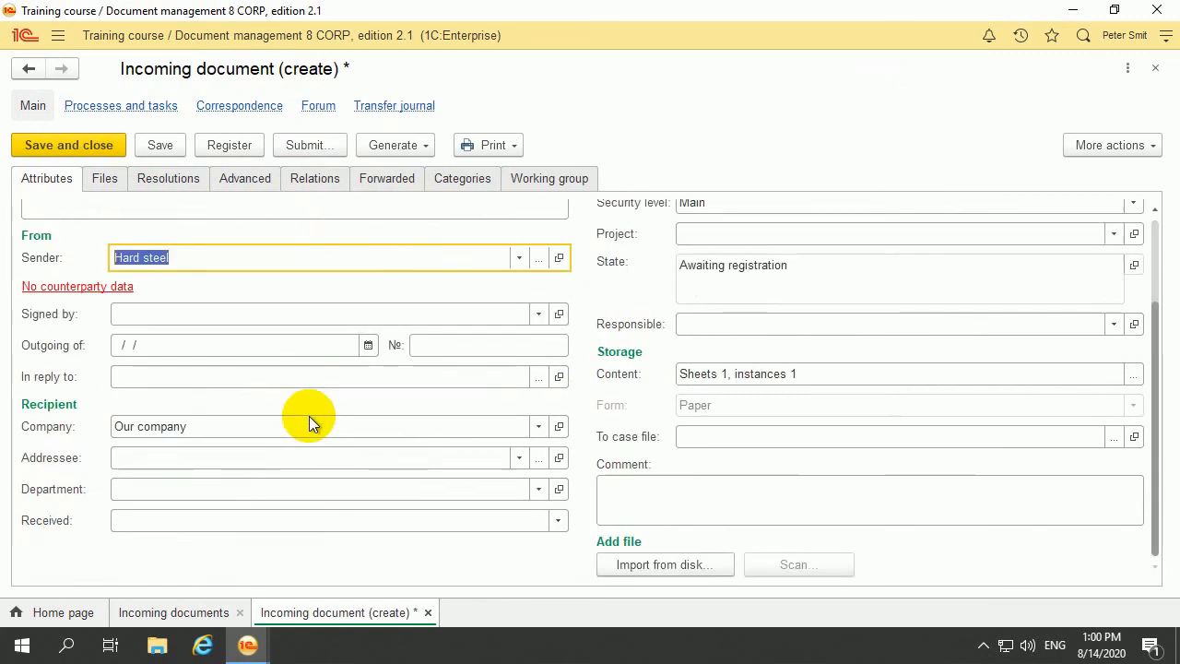
pyautogui.scroll(3, 614, 514)
pyautogui.click(176, 145)
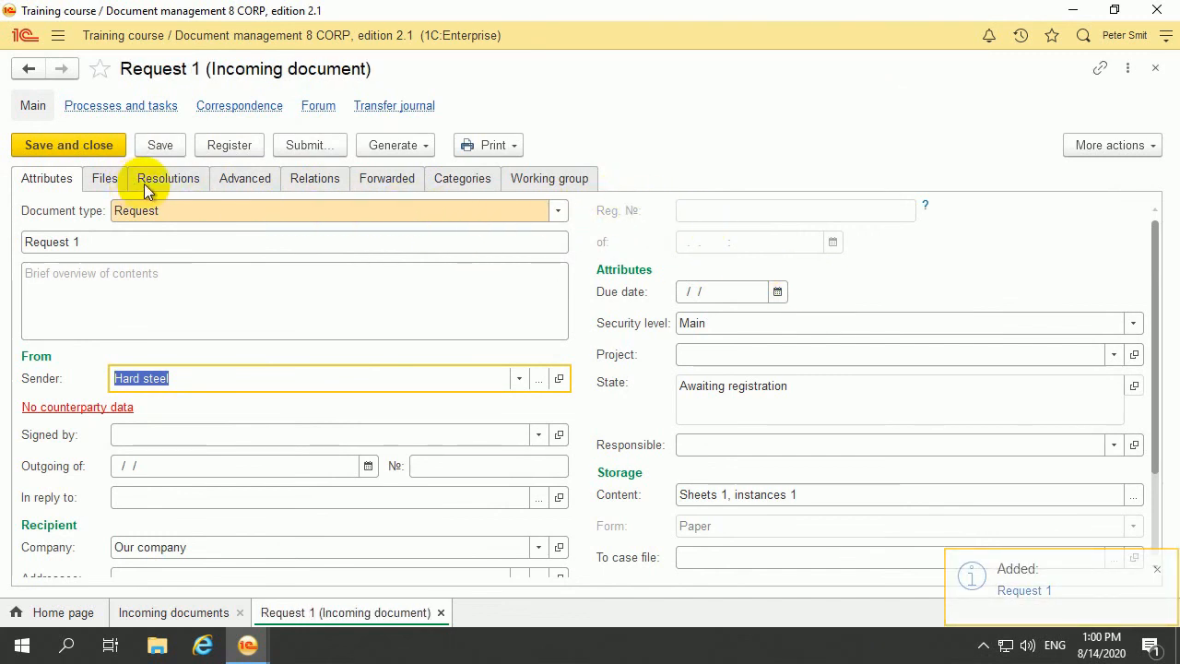
# Step: Register the Request 1 incoming document and examine the prefix and sequence number in its registration number
pyautogui.click(231, 148)
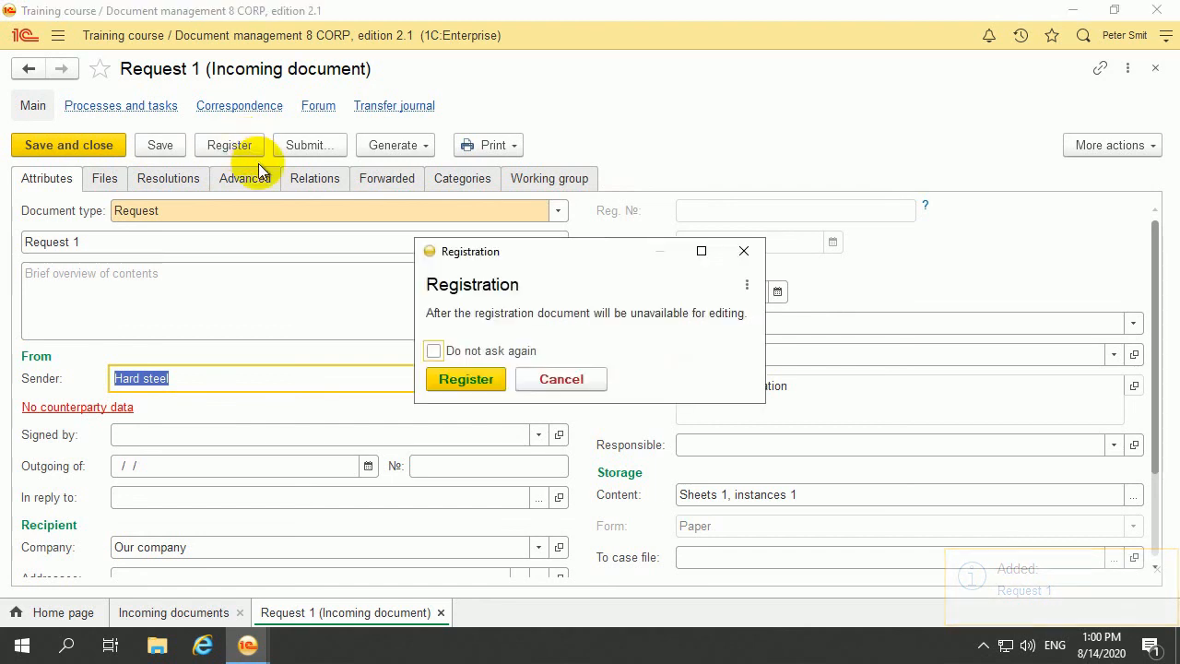
pyautogui.click(481, 379)
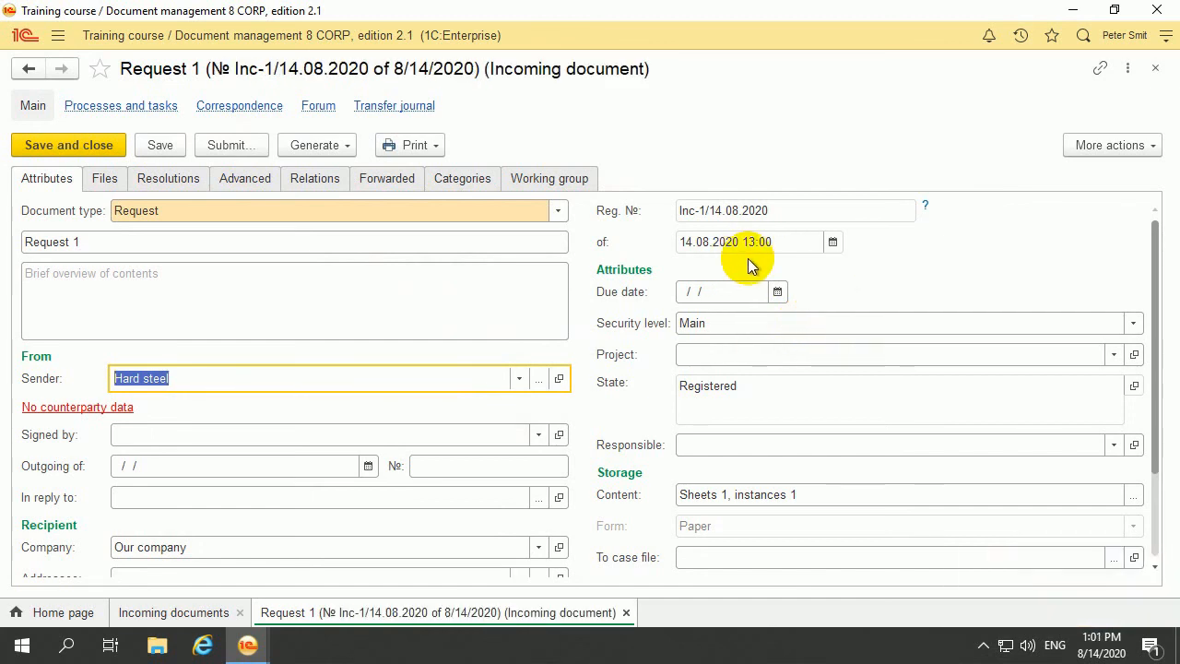
pyautogui.click(683, 214)
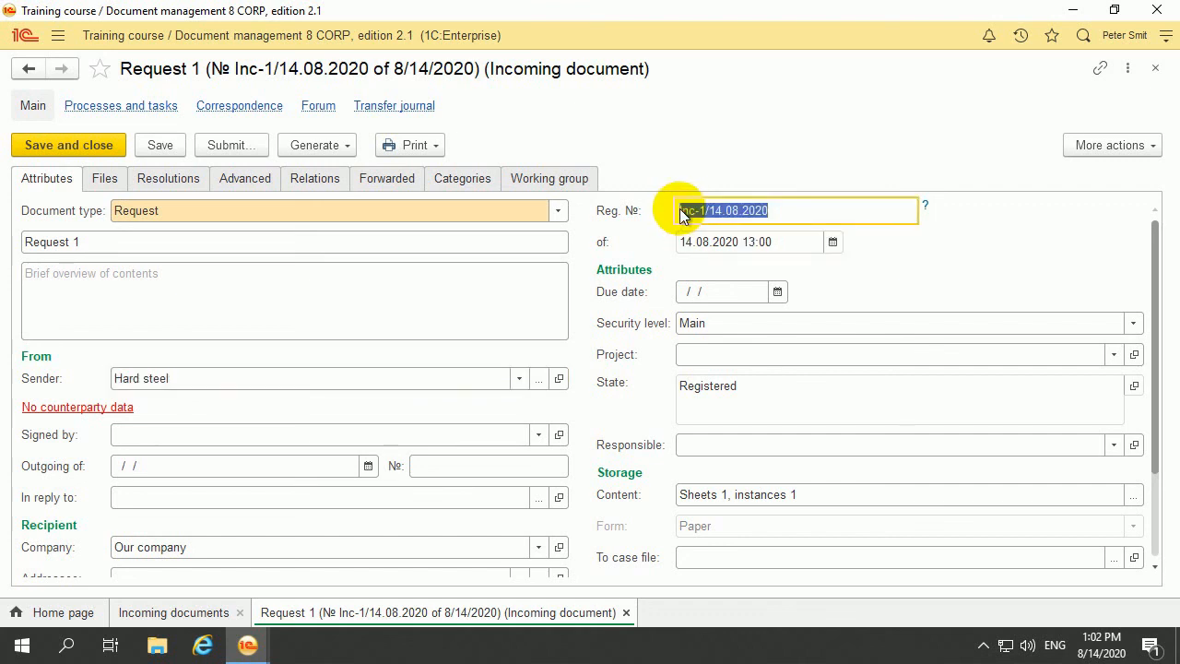
pyautogui.moveTo(681, 215); pyautogui.dragTo(689, 213)
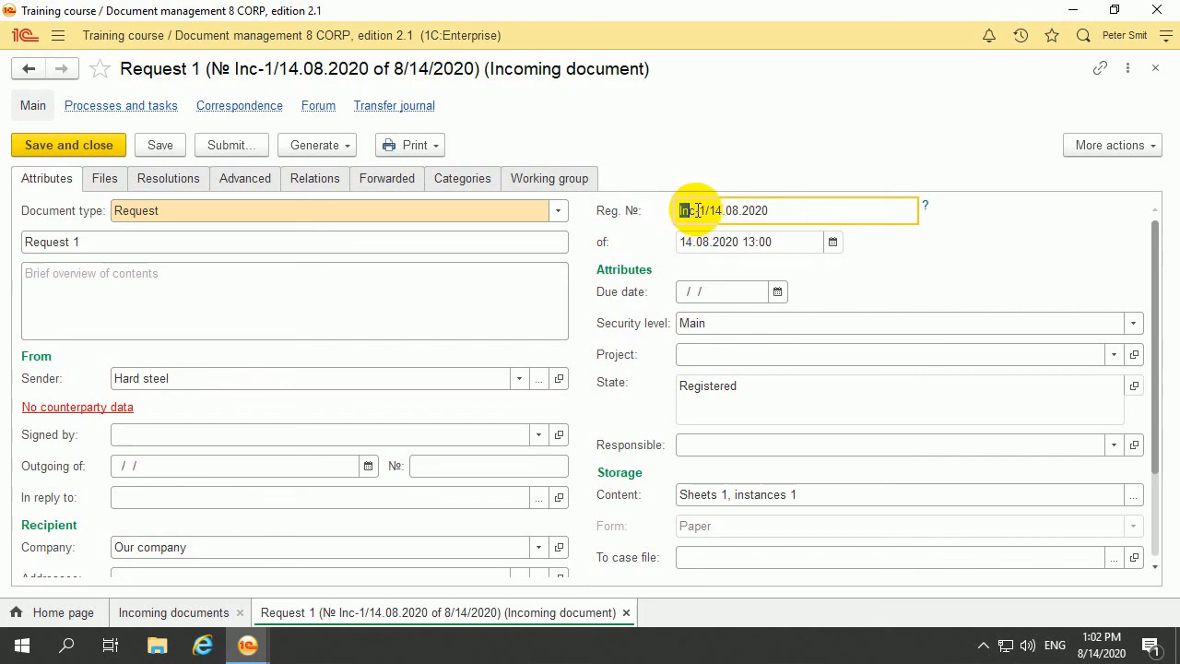
pyautogui.click(702, 211)
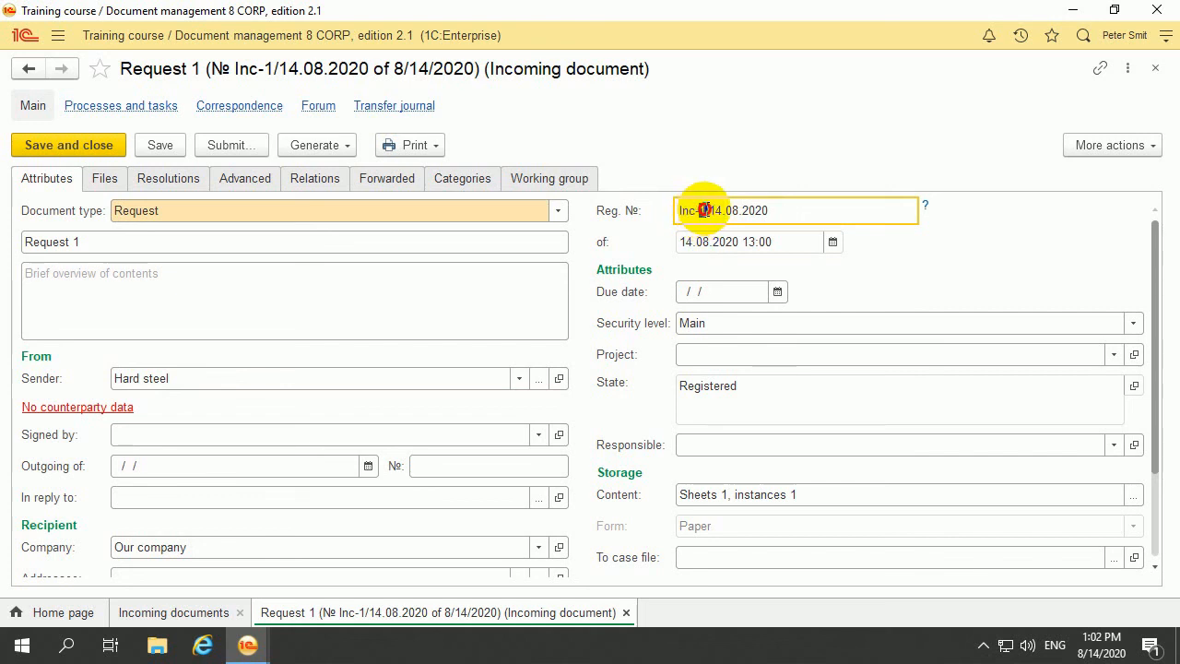
pyautogui.doubleClick(703, 210)
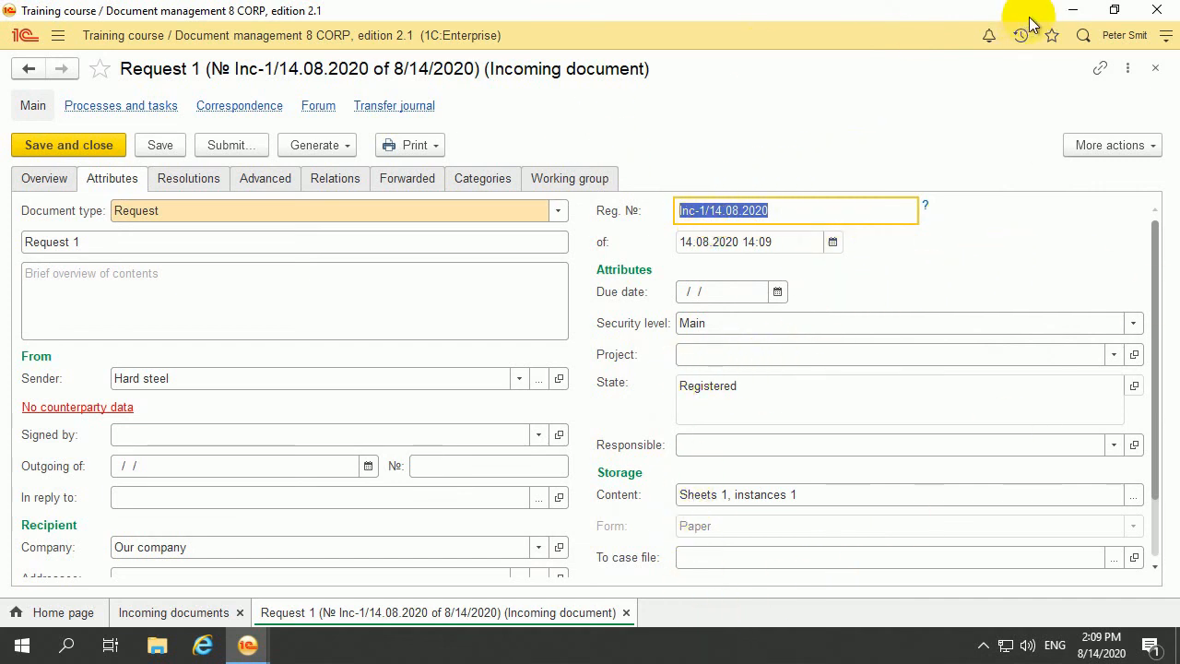
# Step: In the administrator session, review the number format and the list of all numbers of the Incoming documents numerator
pyautogui.click(1073, 9)
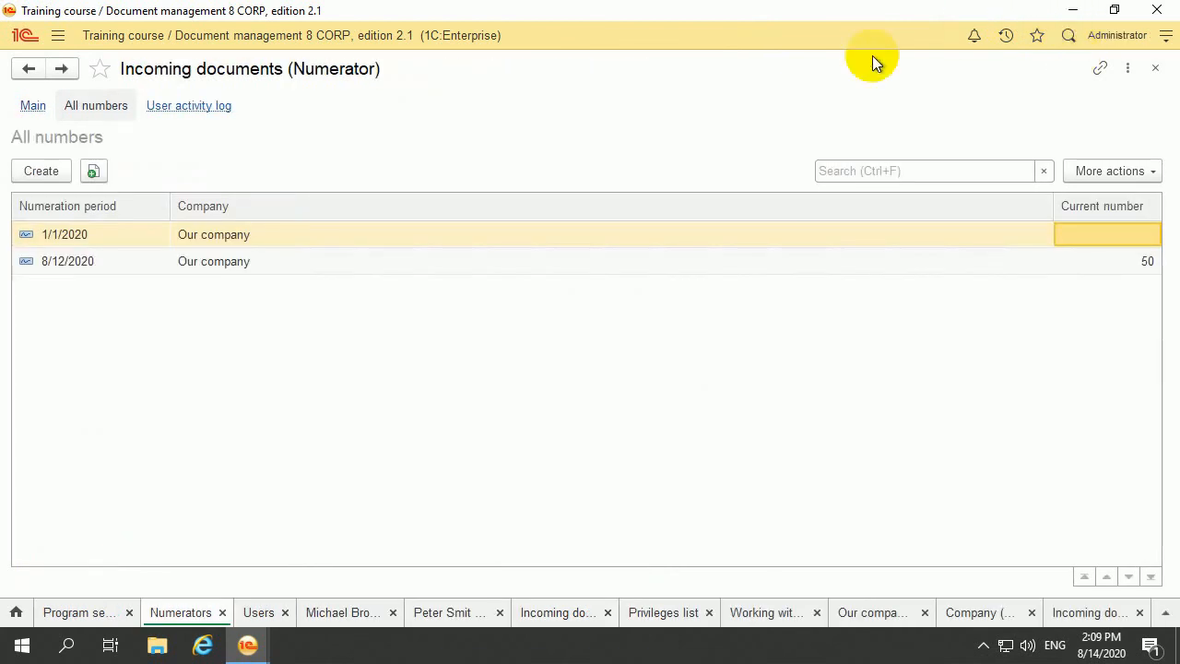
pyautogui.click(58, 36)
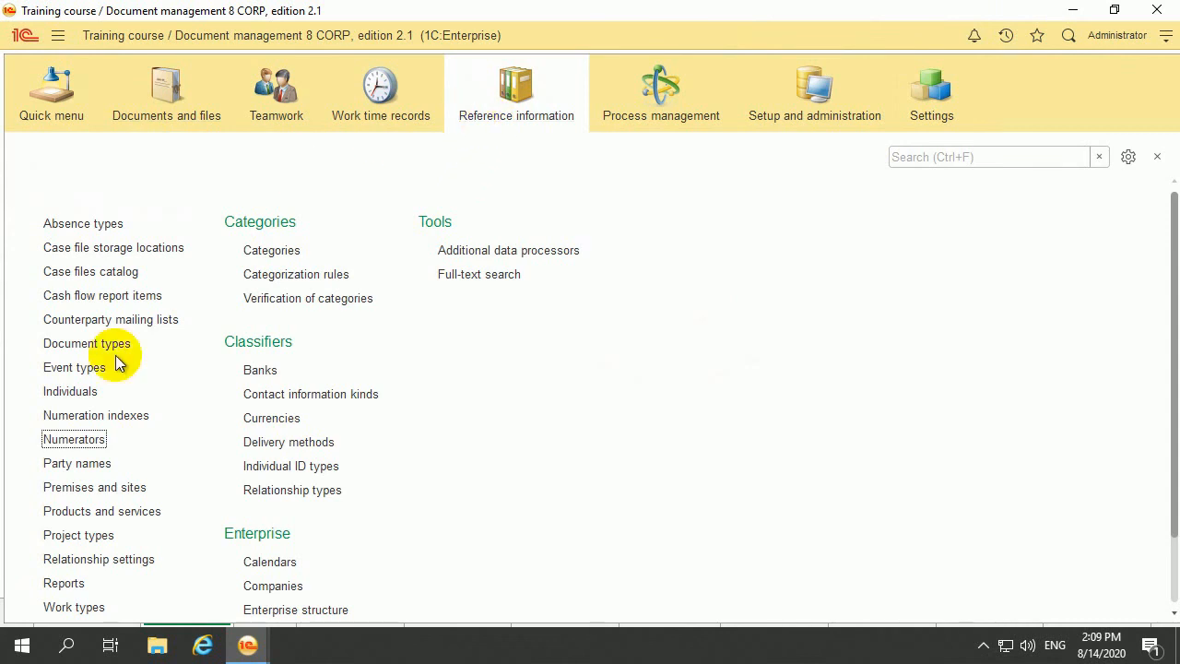
pyautogui.click(61, 439)
pyautogui.doubleClick(104, 189)
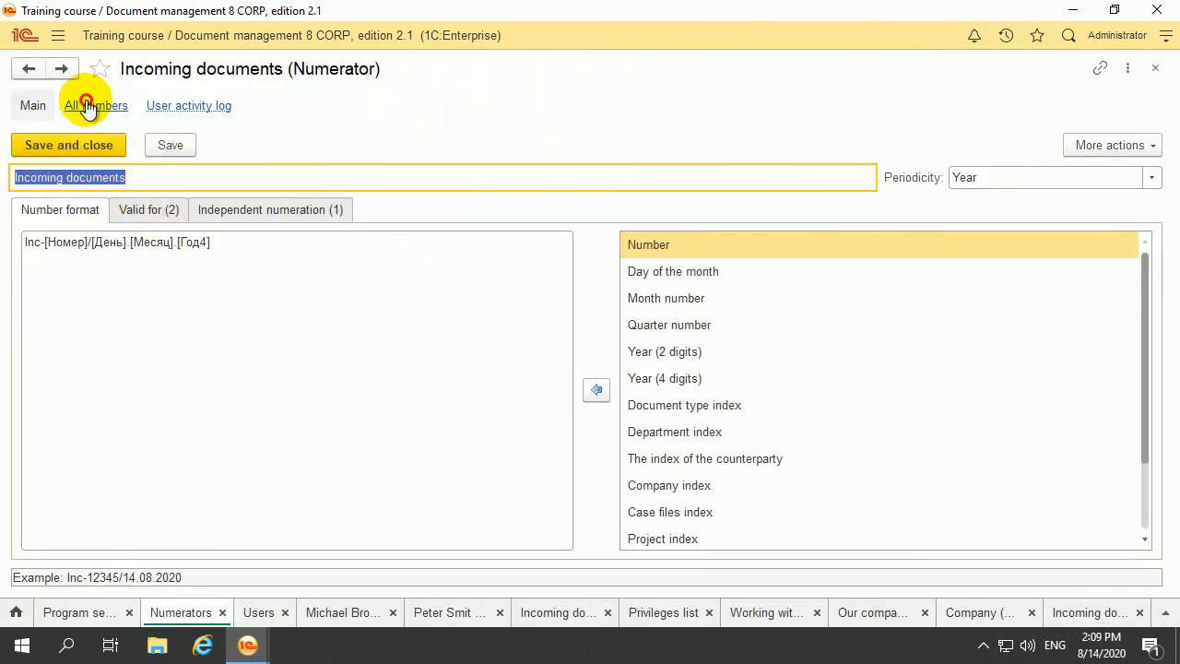
pyautogui.click(88, 107)
pyautogui.click(817, 262)
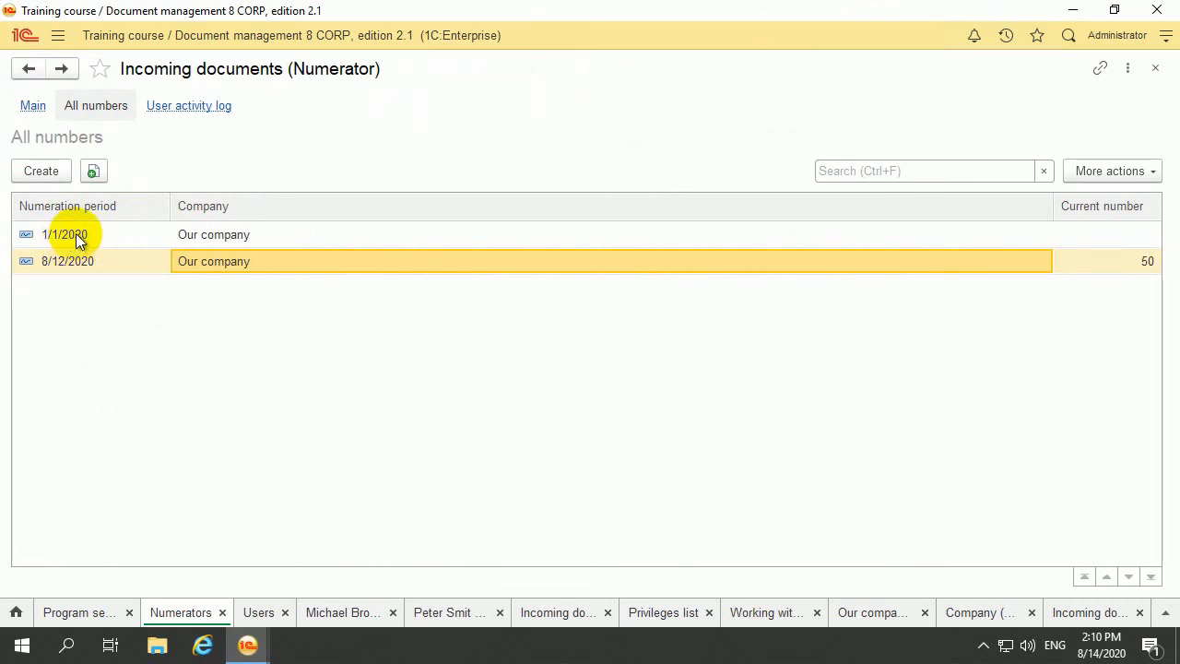
pyautogui.click(37, 107)
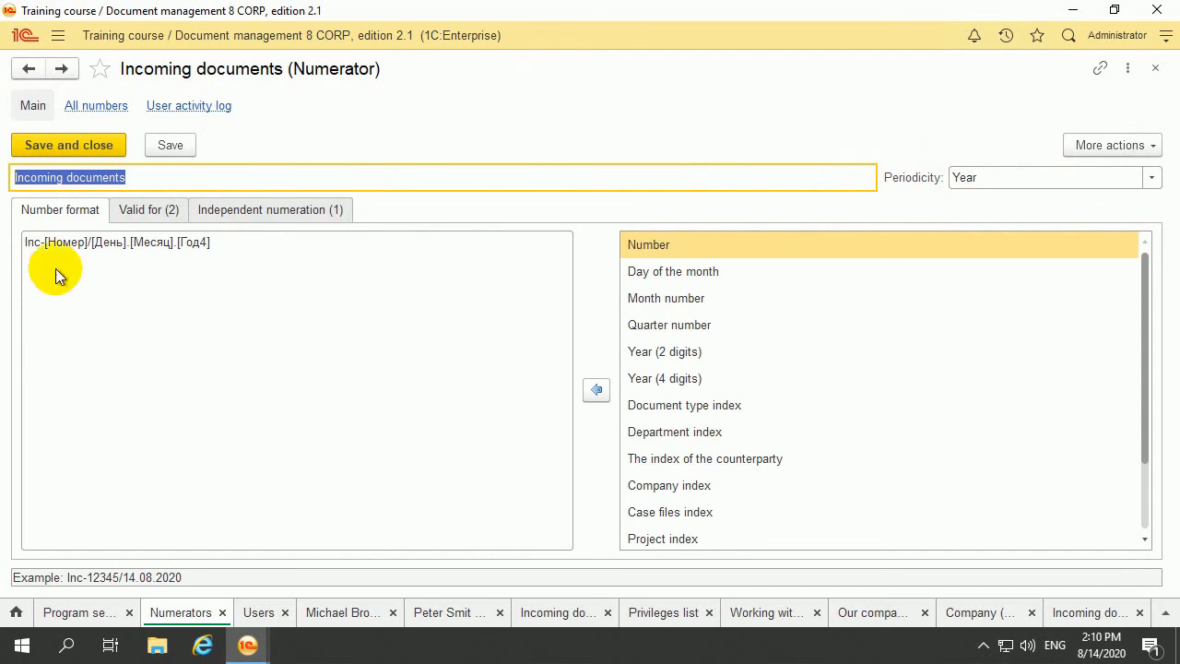
pyautogui.click(94, 111)
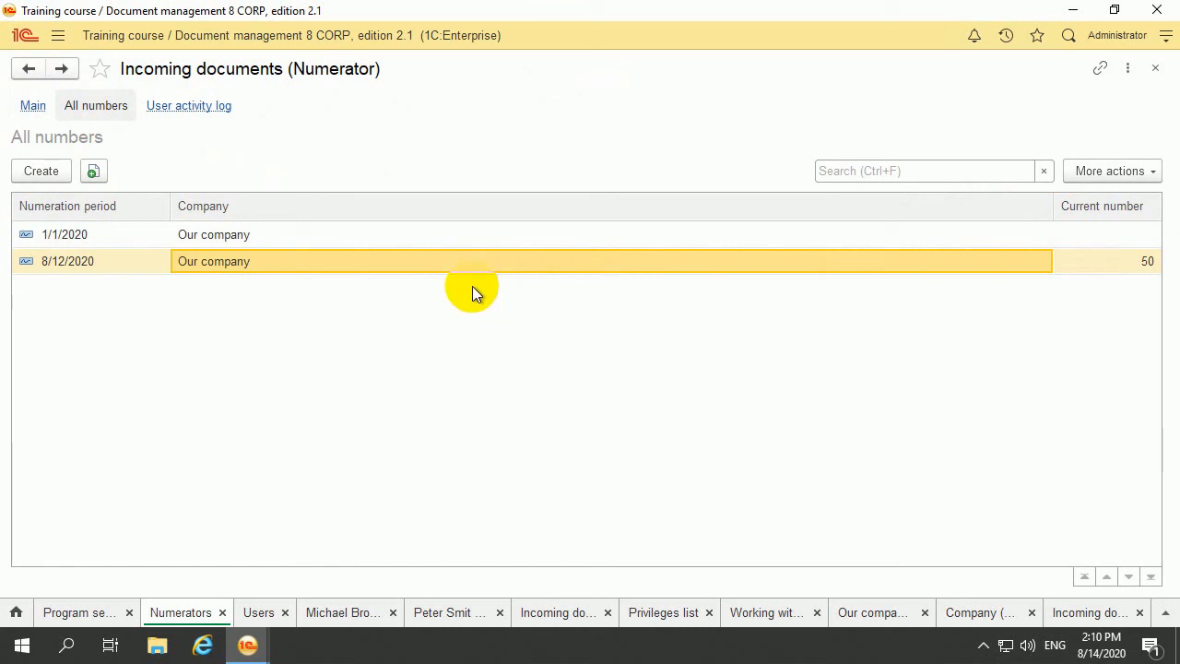
# Step: Delete the 8/12/2020 numeration period of Our company from the Incoming documents numerator
pyautogui.rightClick(282, 265)
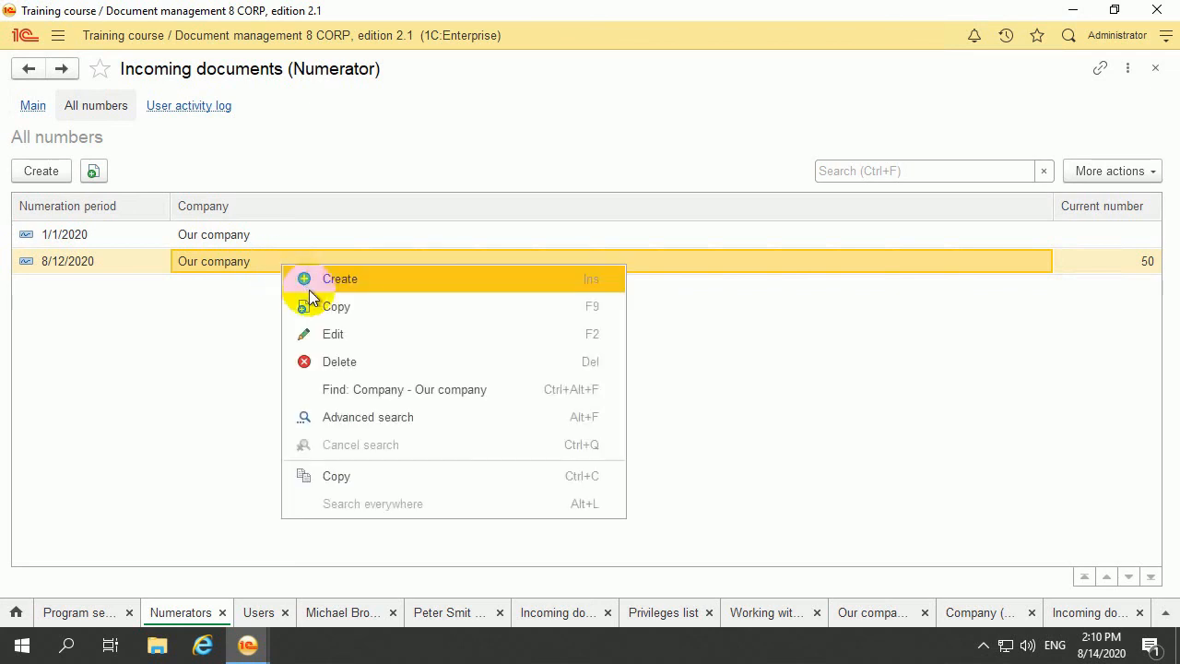
pyautogui.click(378, 374)
pyautogui.click(640, 383)
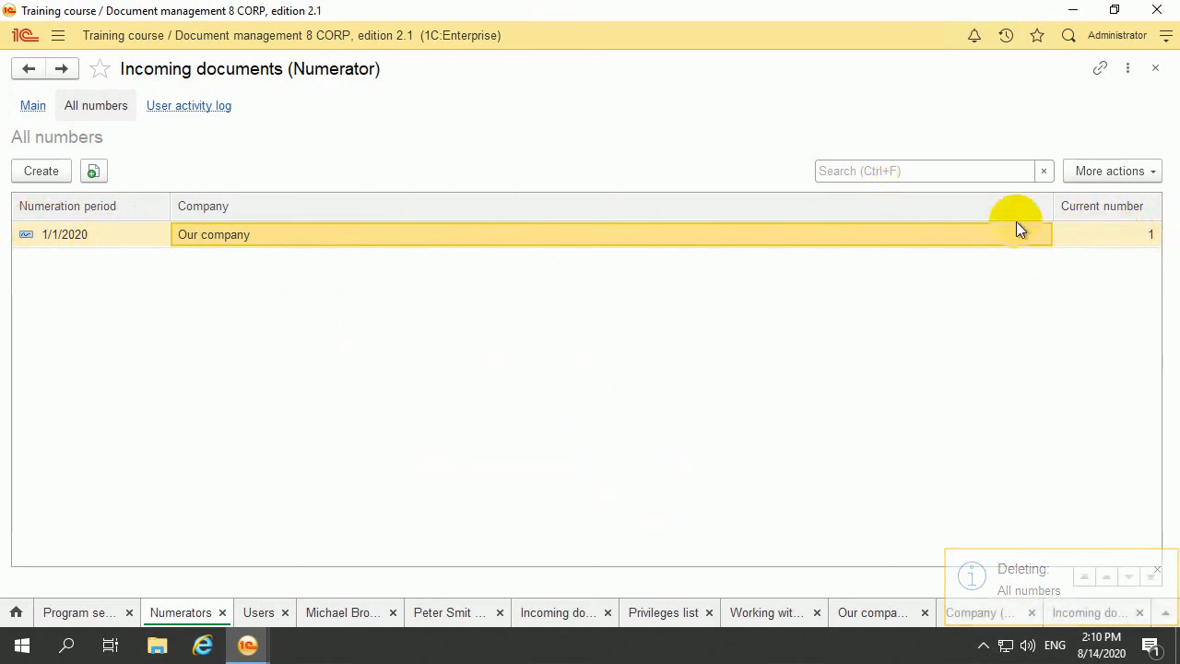
# Step: Set the current number of the 1/1/2020 numeration period to 50 and save the record
pyautogui.rightClick(693, 236)
pyautogui.click(745, 304)
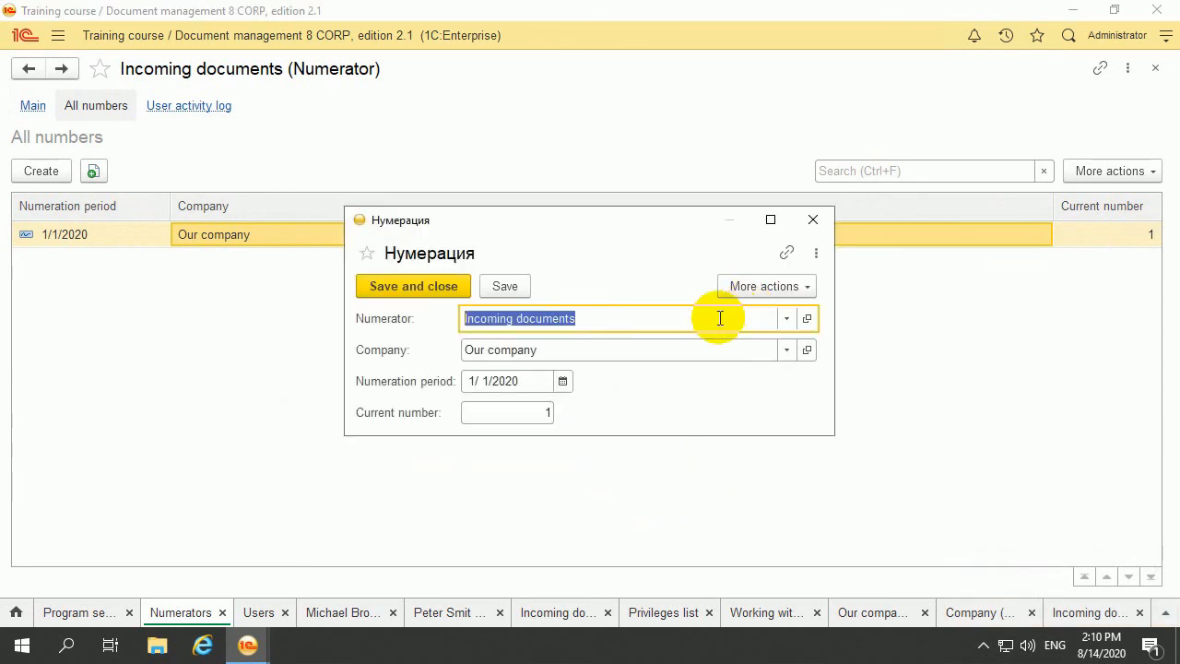
pyautogui.click(547, 413)
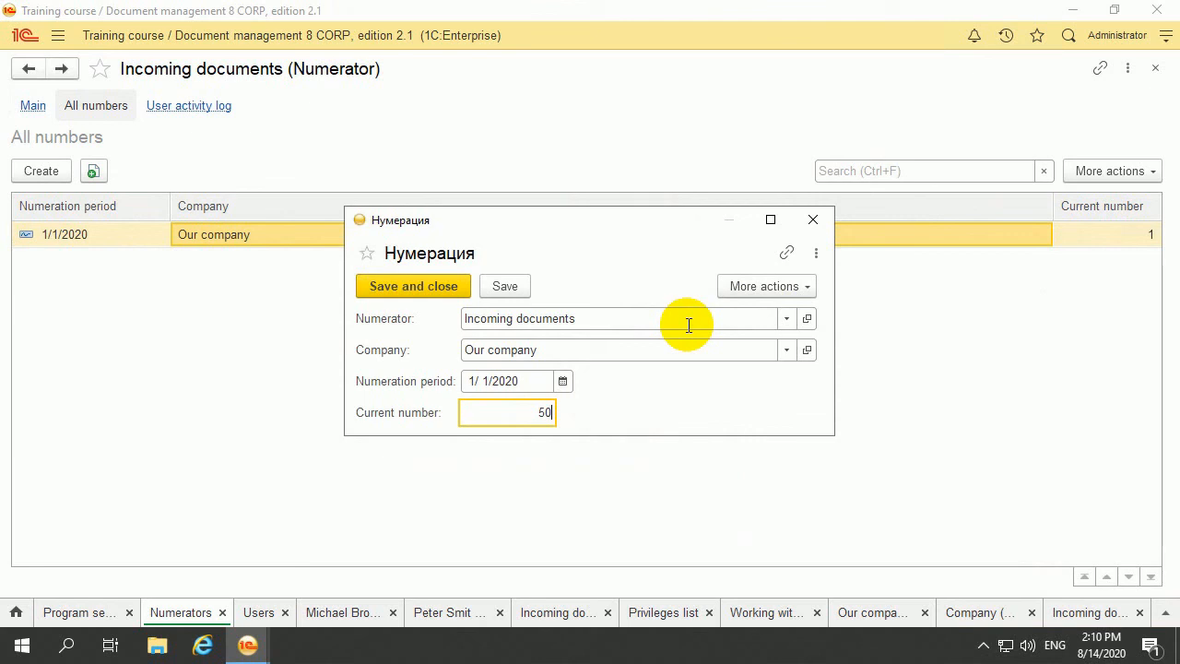
pyautogui.click(424, 287)
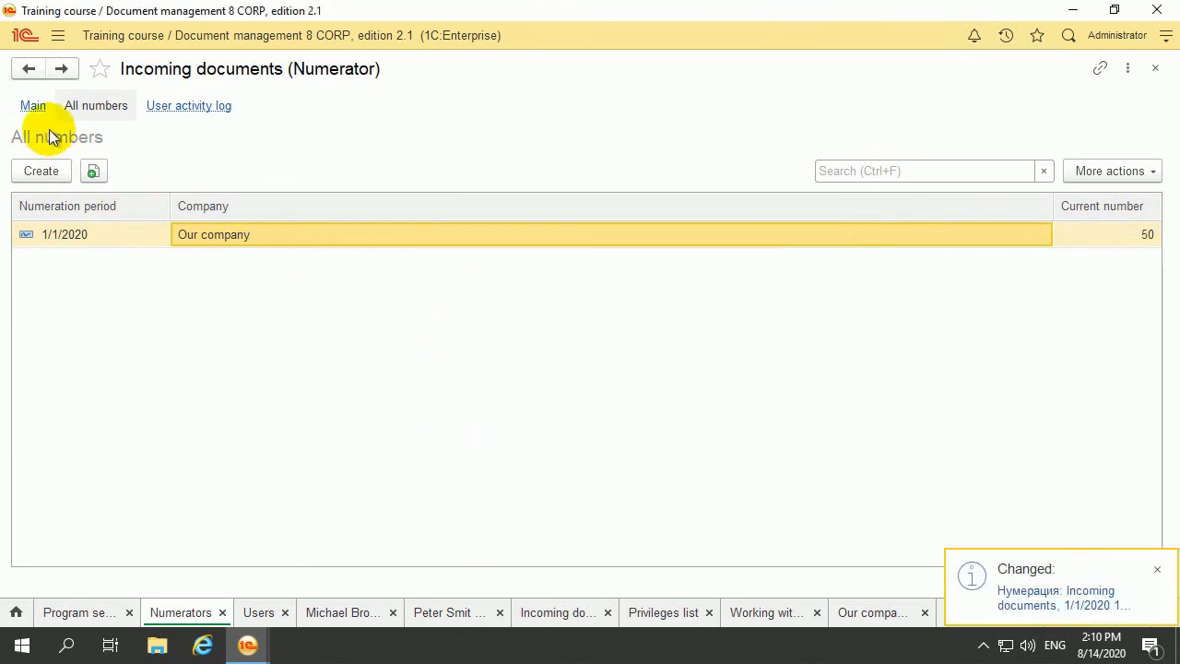
# Step: Switch back to the regular user's session and save the Request 1 incoming document again
pyautogui.click(57, 35)
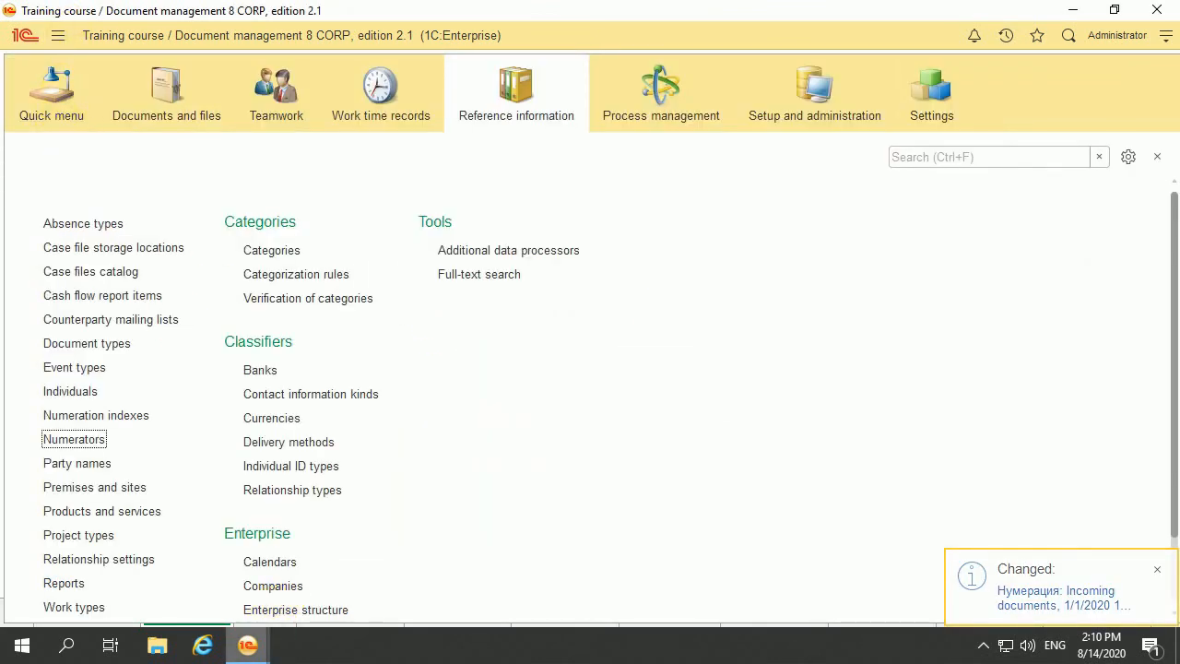
pyautogui.click(247, 645)
pyautogui.click(466, 566)
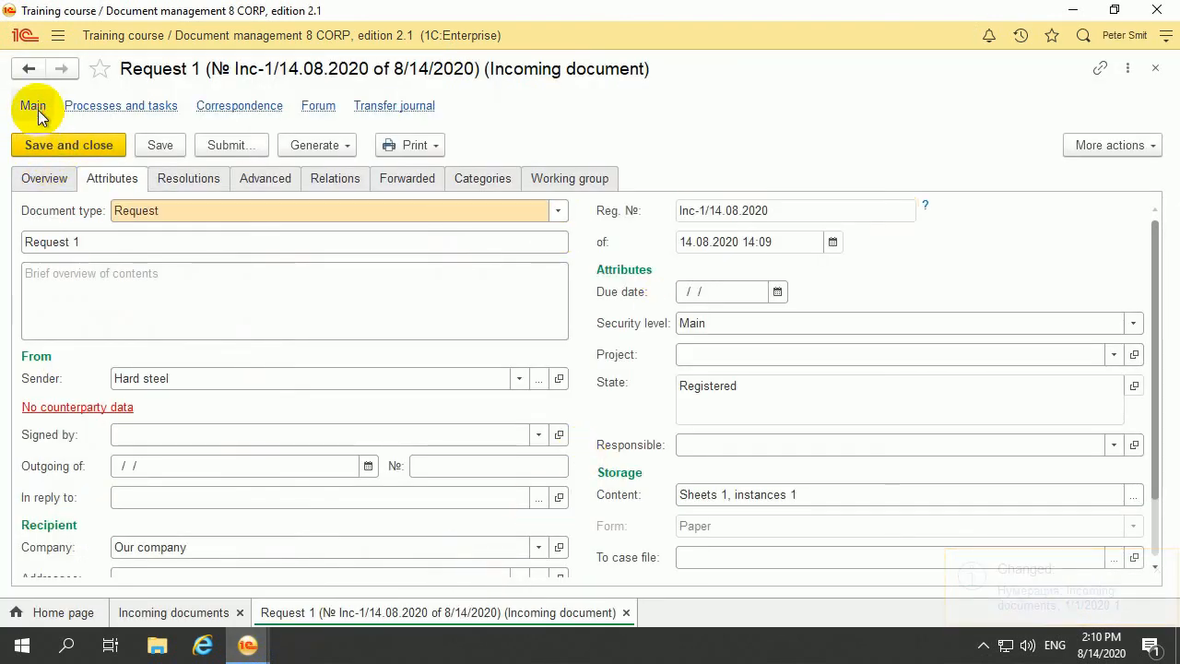
pyautogui.click(134, 146)
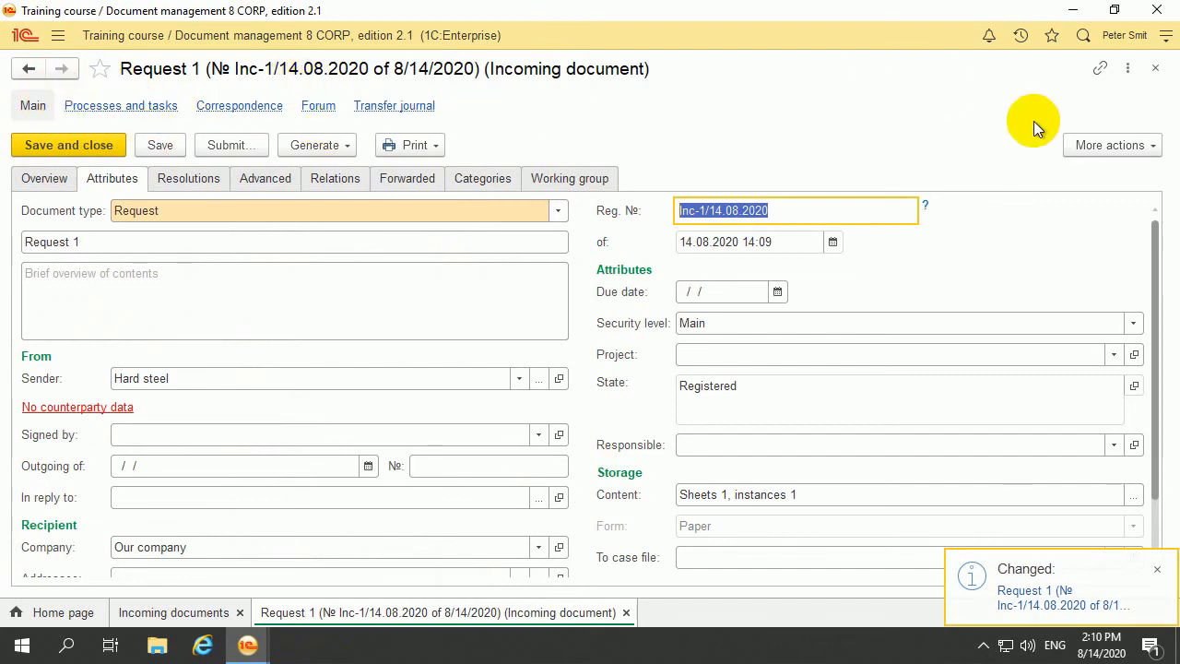
# Step: Refresh the file list in the Request 1 overview and return to the document's attributes
pyautogui.click(1073, 145)
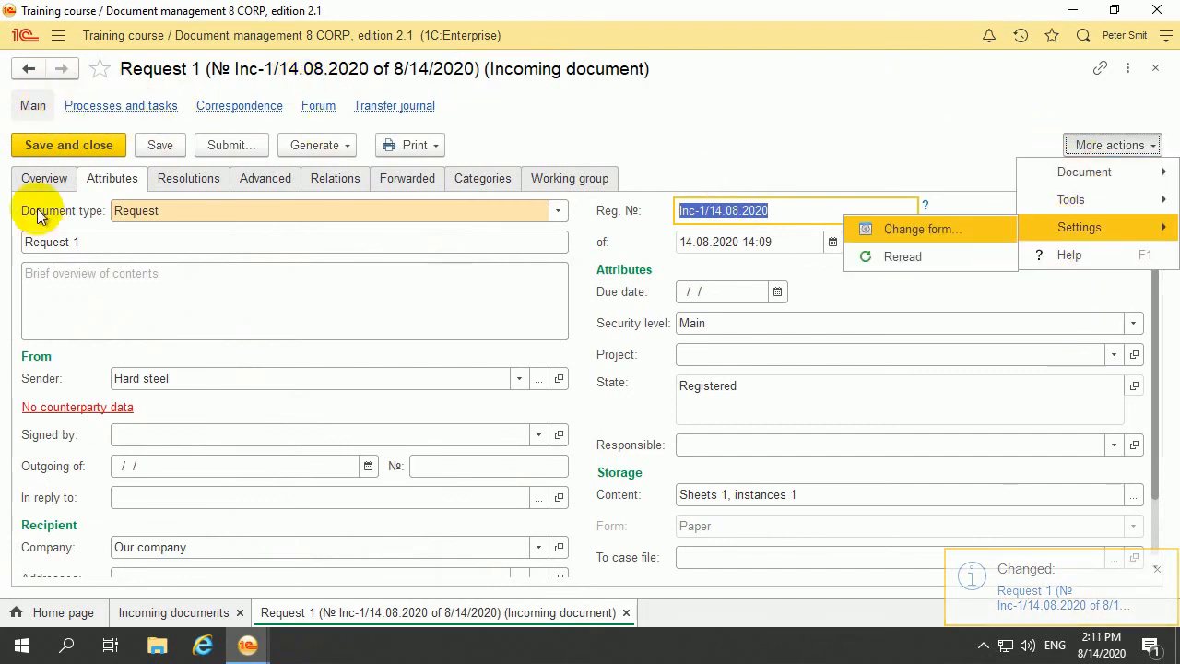
pyautogui.click(42, 178)
pyautogui.click(1107, 210)
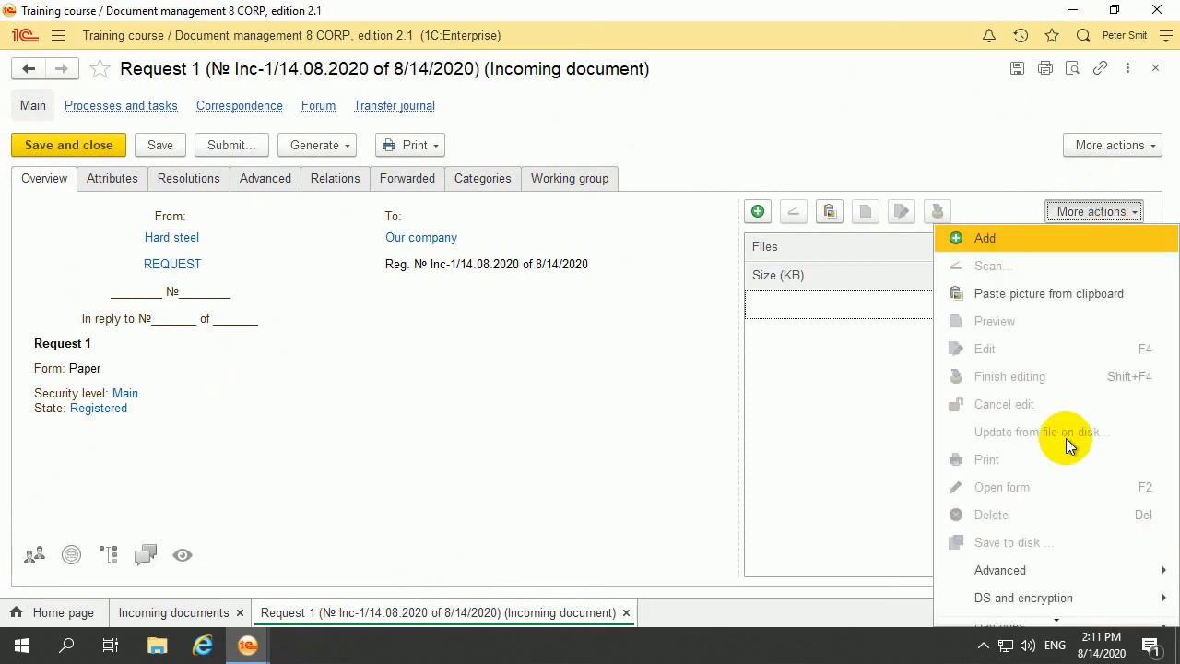
pyautogui.scroll(-3, 1002, 559)
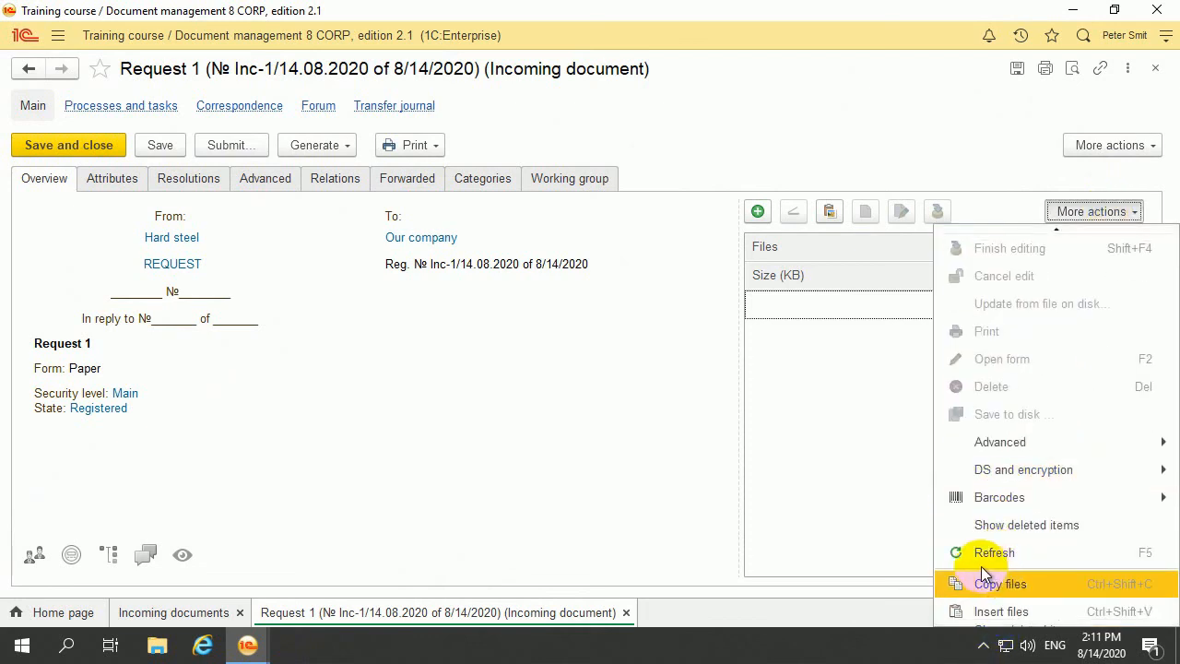
pyautogui.click(955, 552)
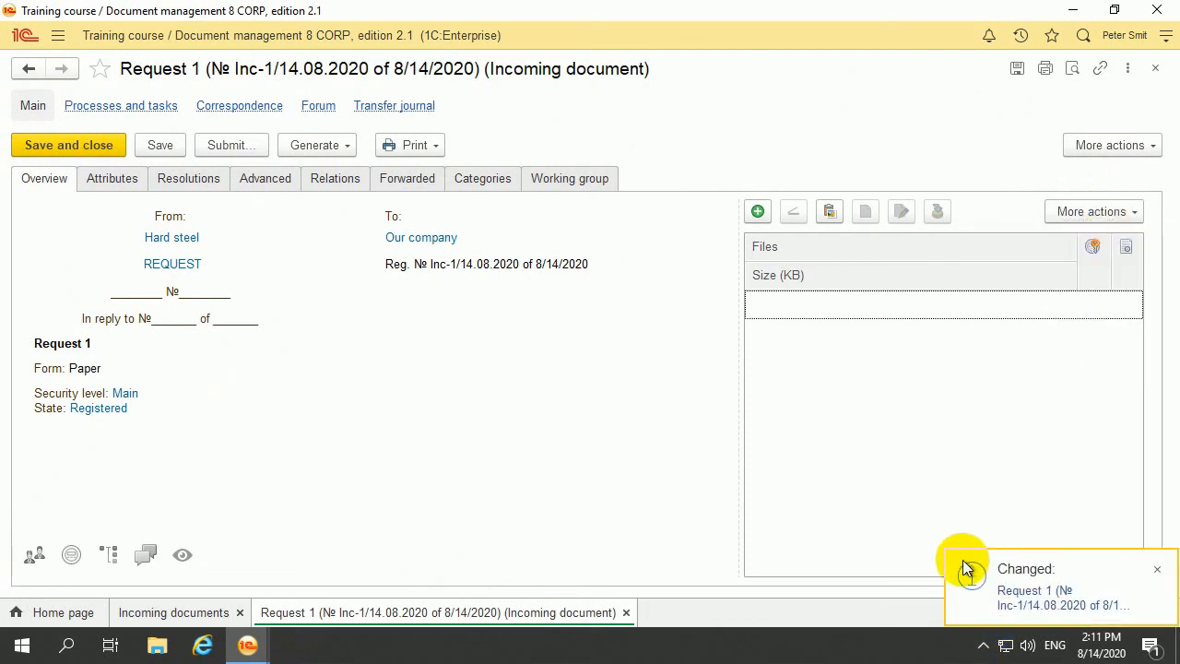
pyautogui.click(115, 179)
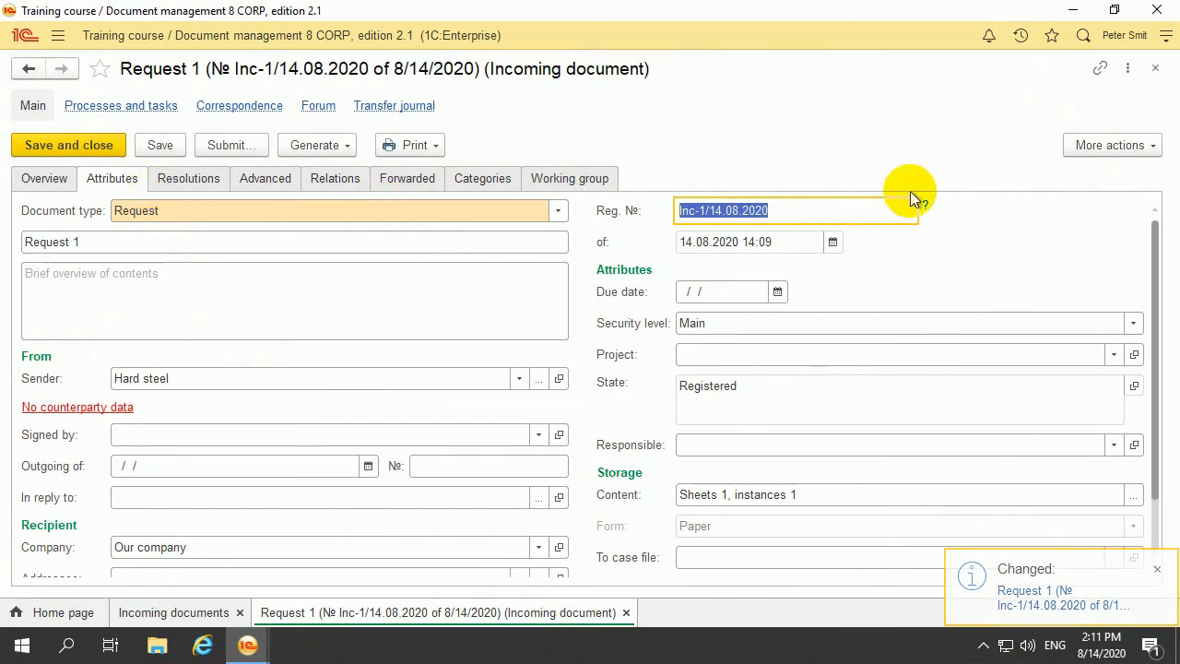
# Step: Register the Request 1 incoming document again and agree to the repeated registration
pyautogui.click(1078, 146)
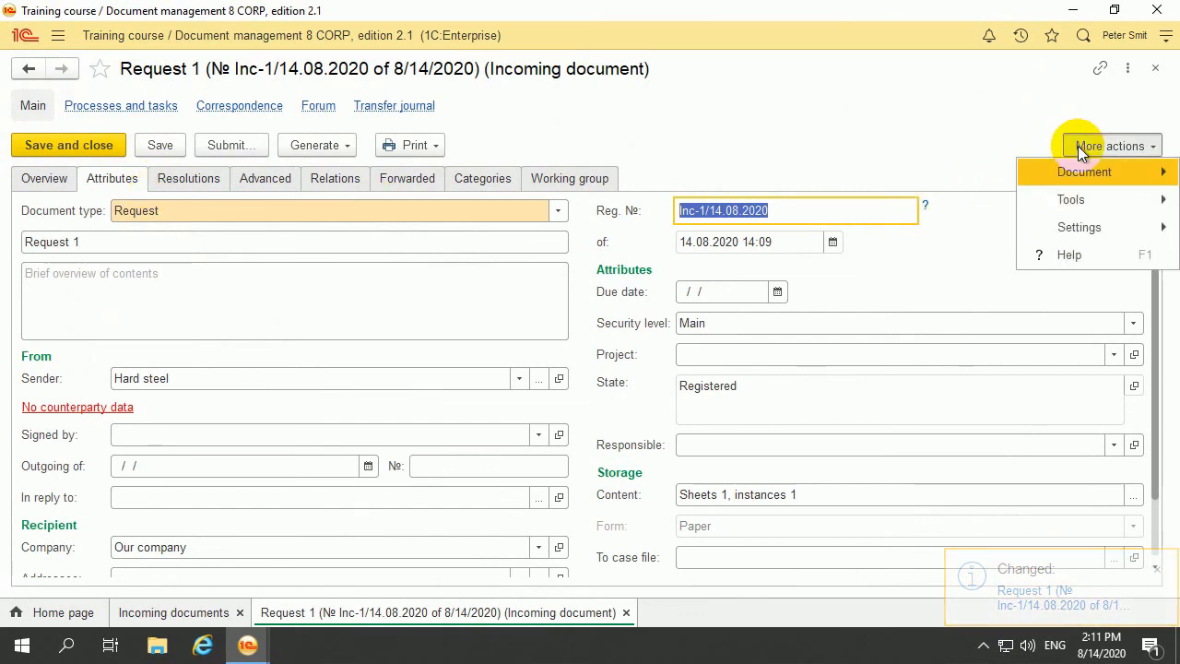
pyautogui.moveTo(1061, 199)
pyautogui.moveTo(1052, 172)
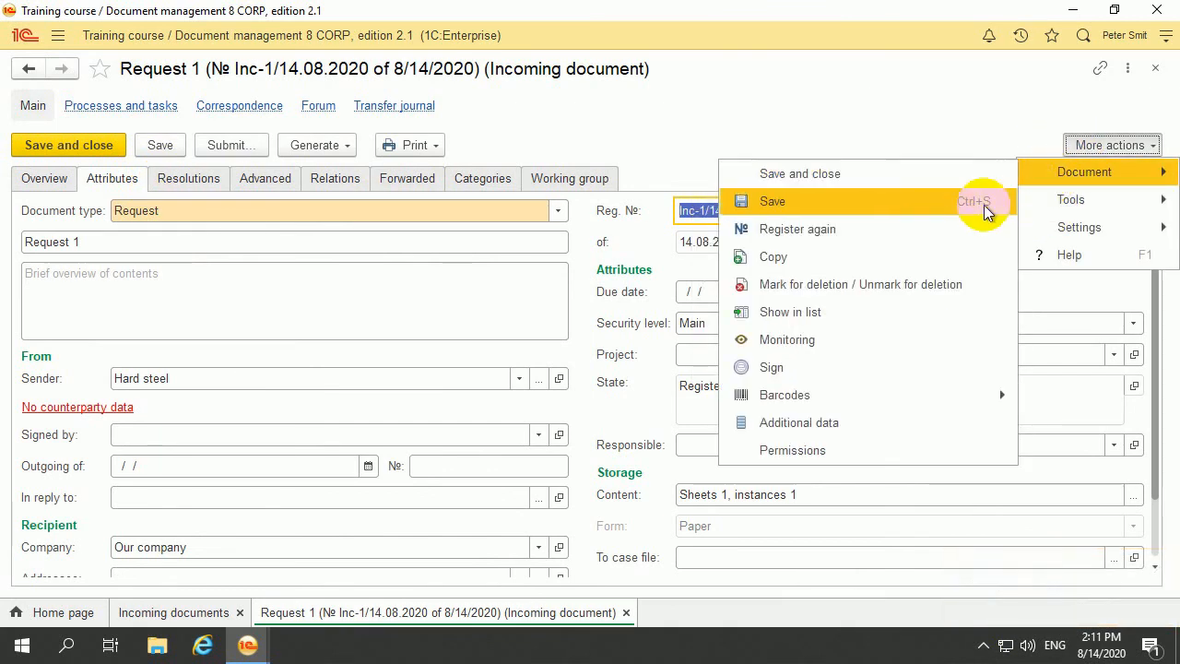
pyautogui.click(869, 235)
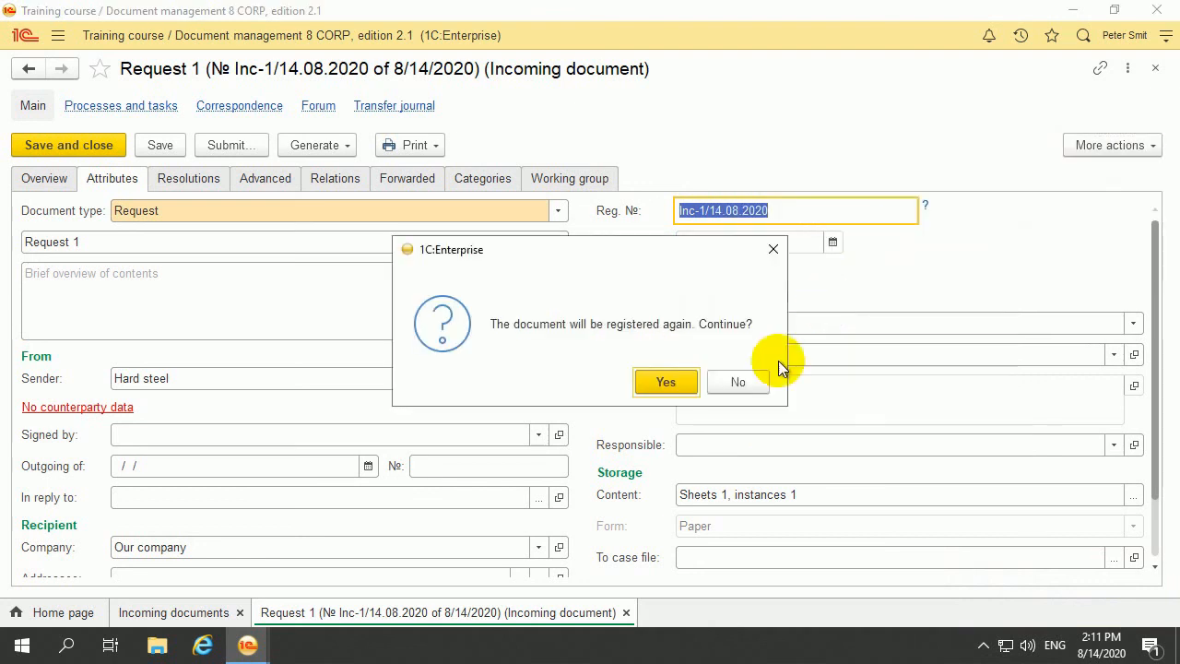
pyautogui.click(664, 369)
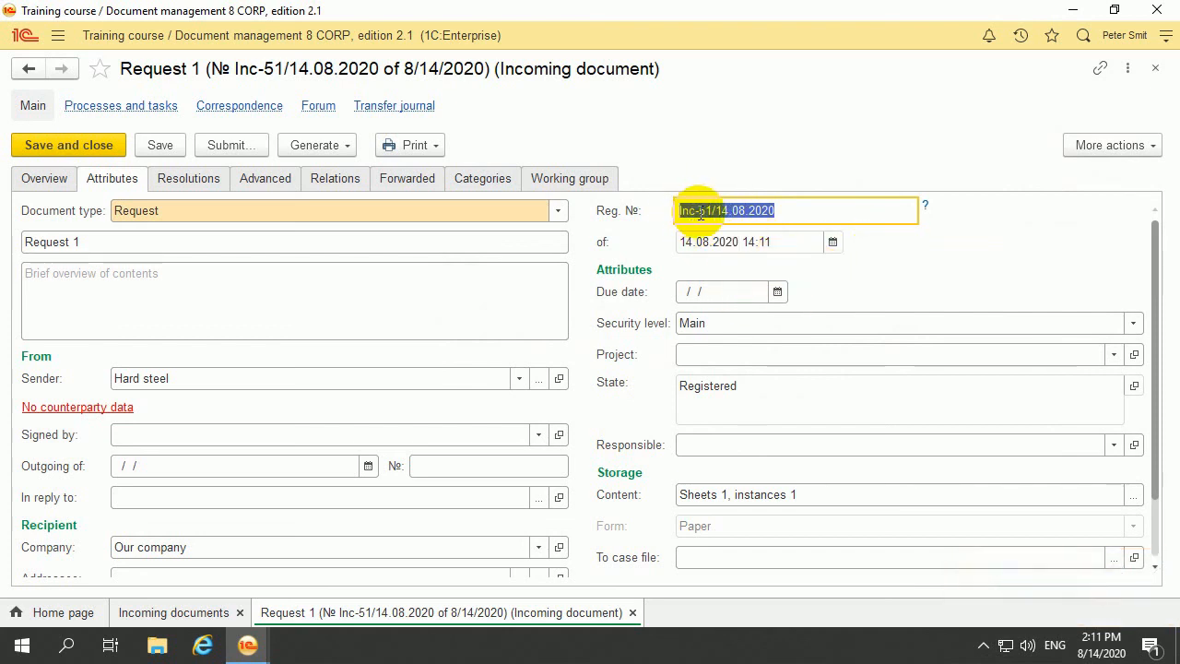
# Step: Examine the prefix, sequence number and date parts of Request 1's new registration number
pyautogui.click(697, 210)
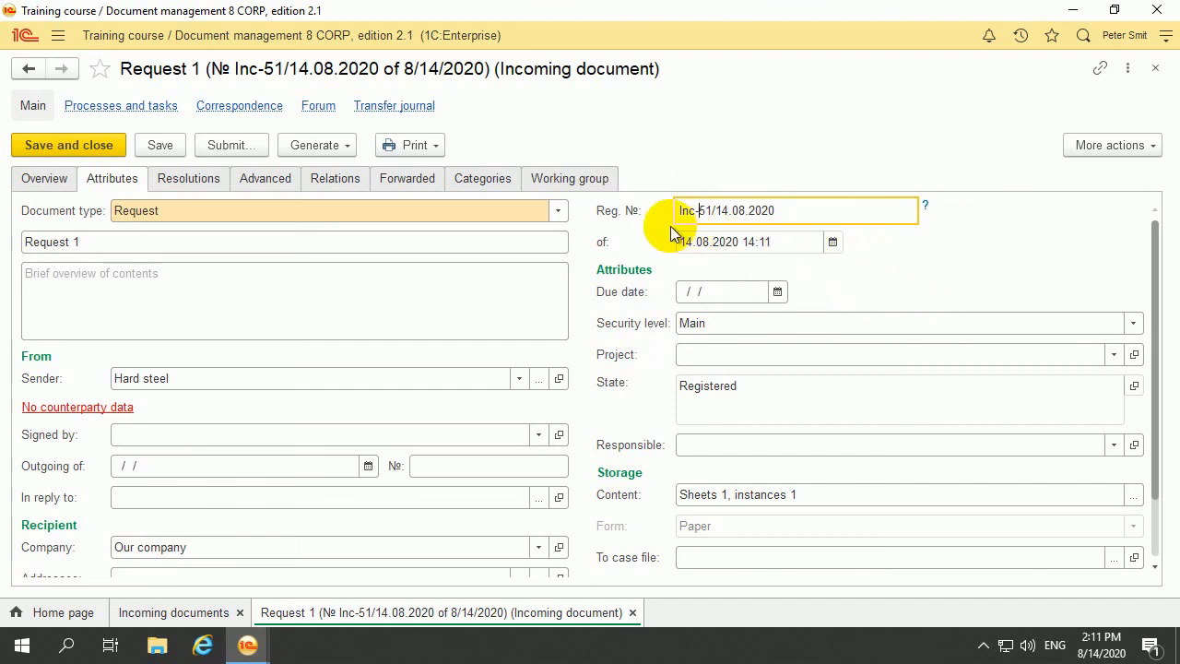
pyautogui.moveTo(681, 216); pyautogui.dragTo(707, 214)
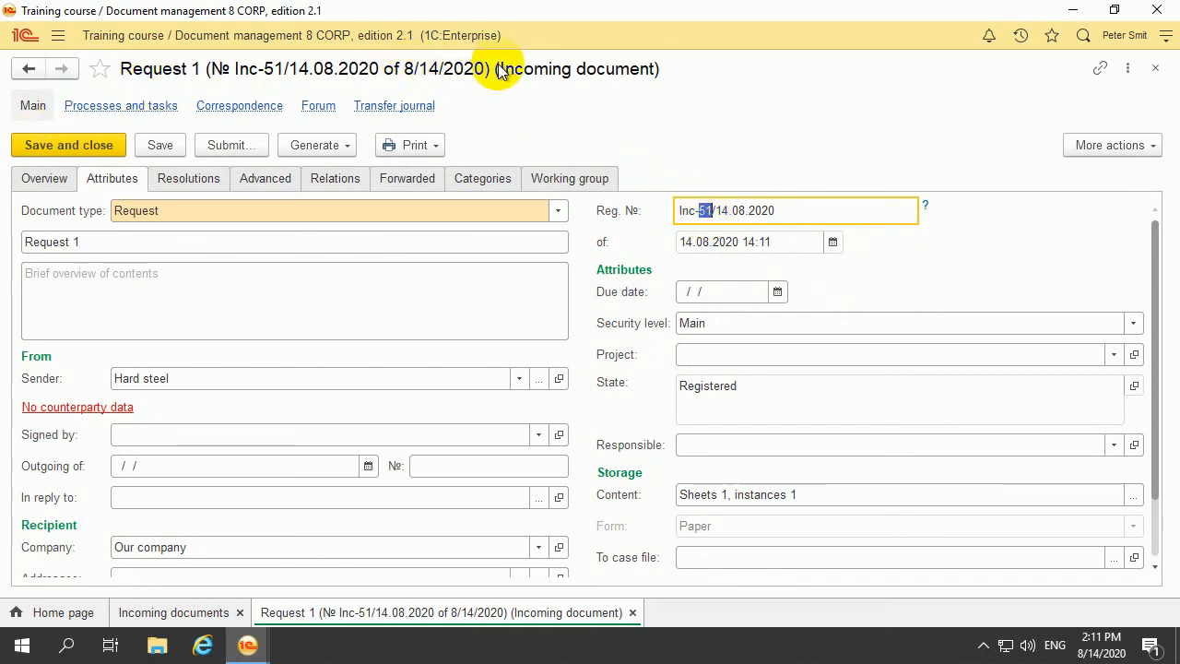
pyautogui.click(720, 216)
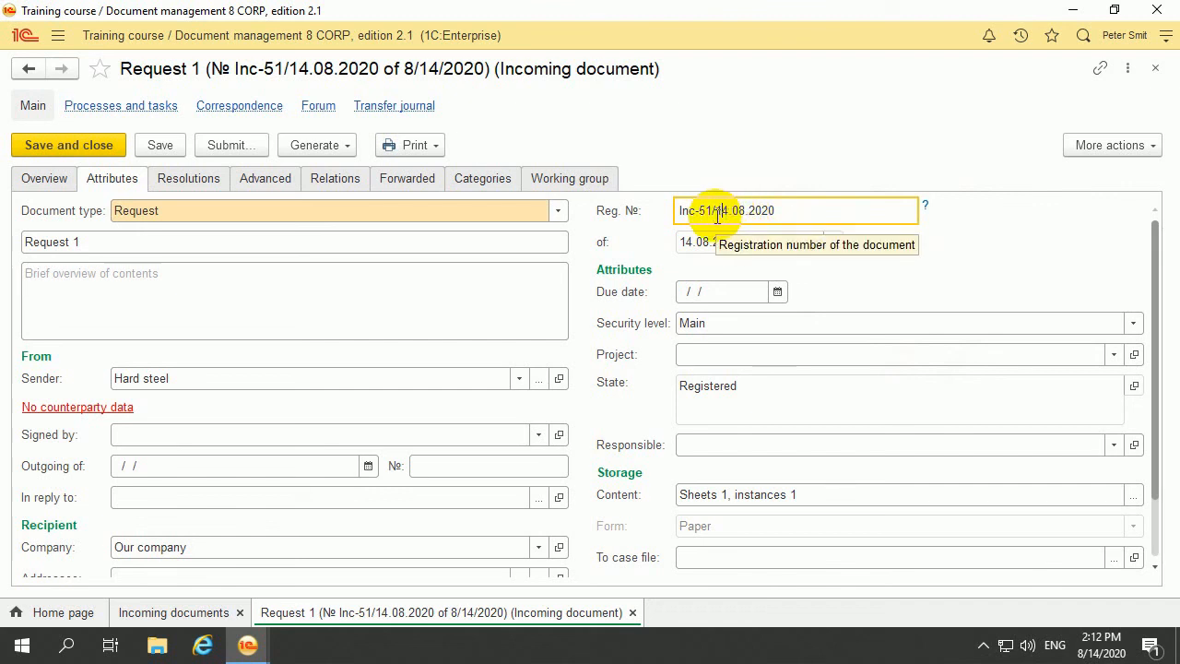
pyautogui.click(117, 141)
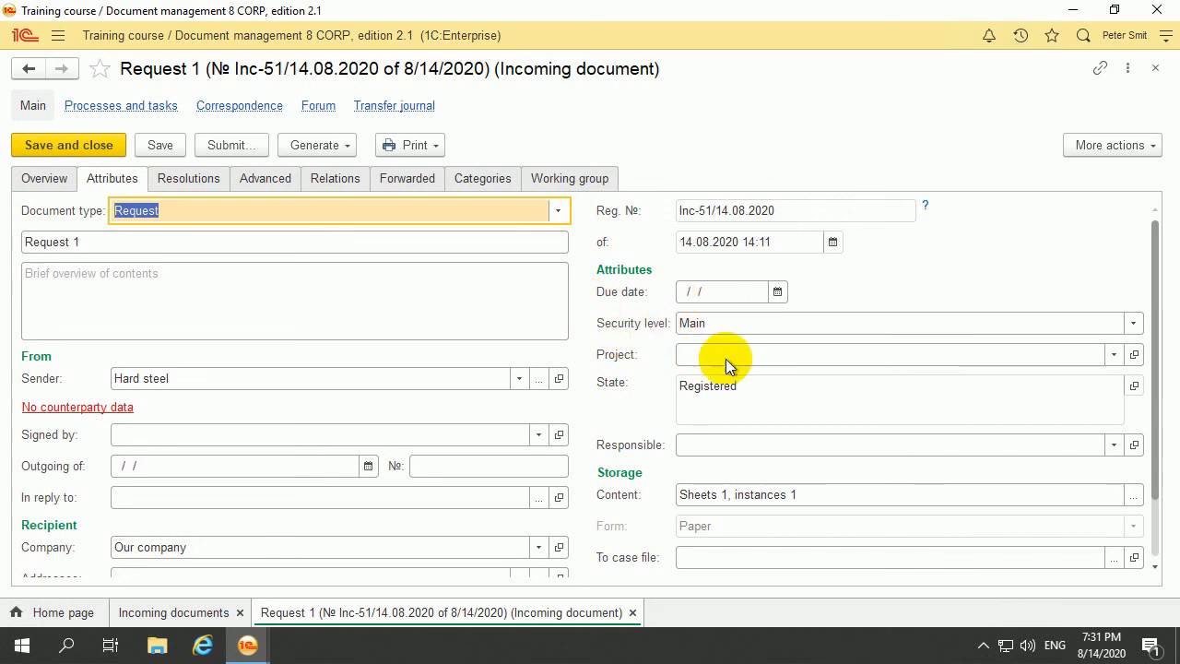
# Step: Switch to the administrator's session and open the list of incoming document types
pyautogui.click(55, 43)
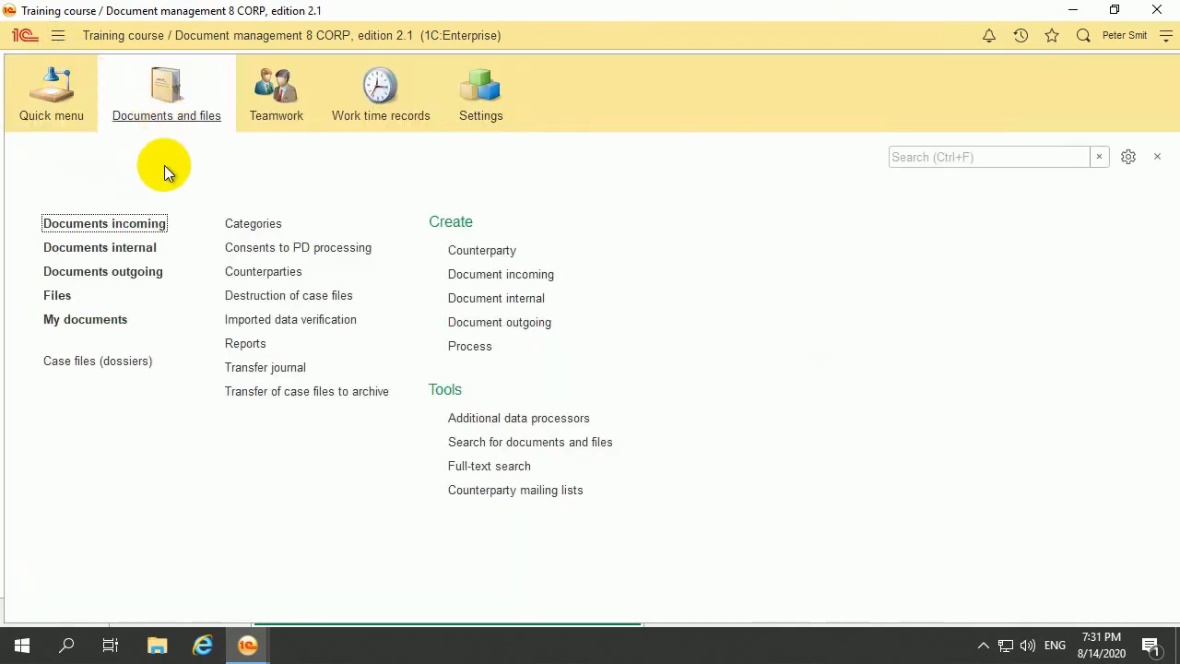
pyautogui.moveTo(249, 644)
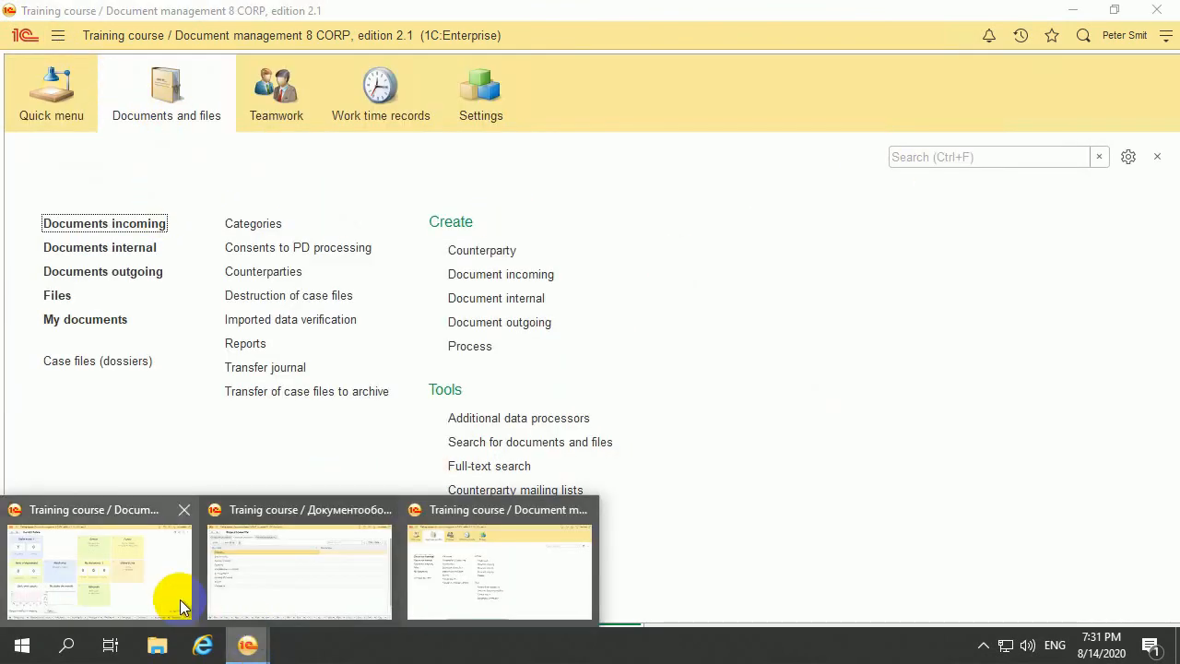
pyautogui.click(177, 597)
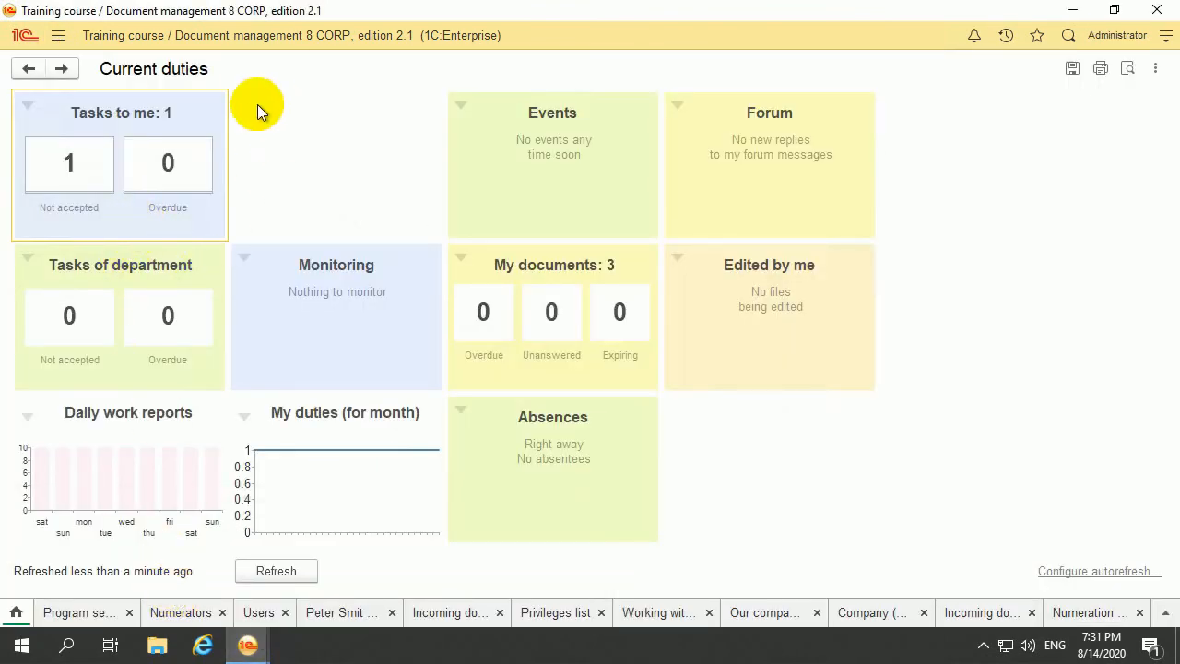
pyautogui.click(59, 39)
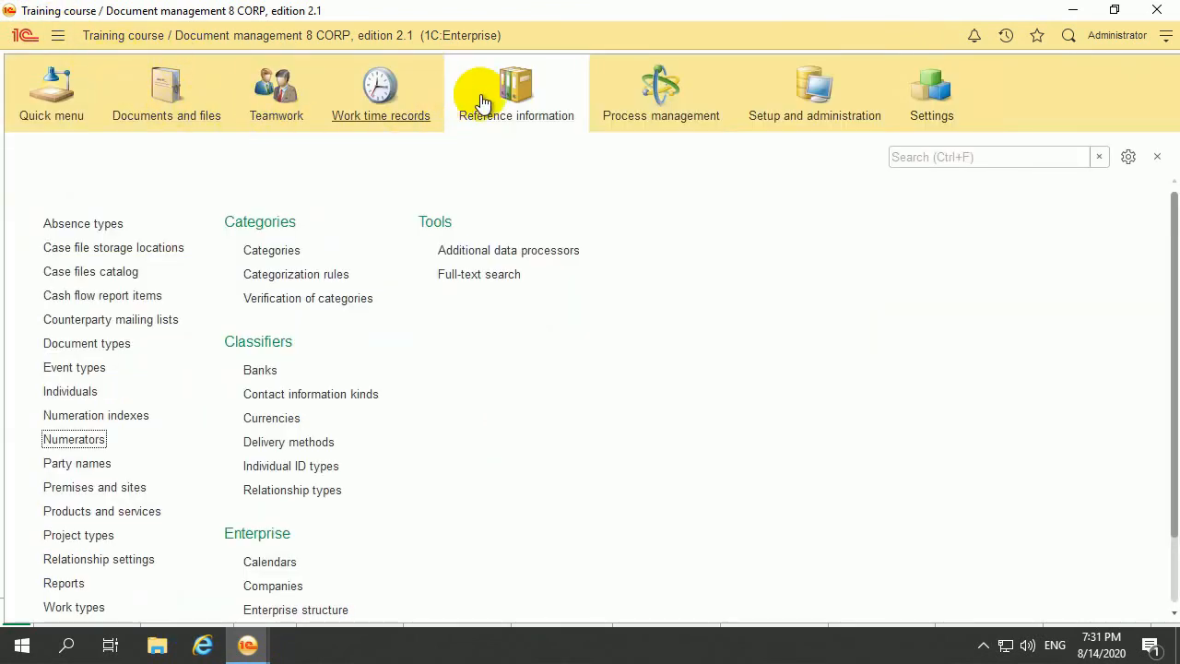
pyautogui.click(110, 350)
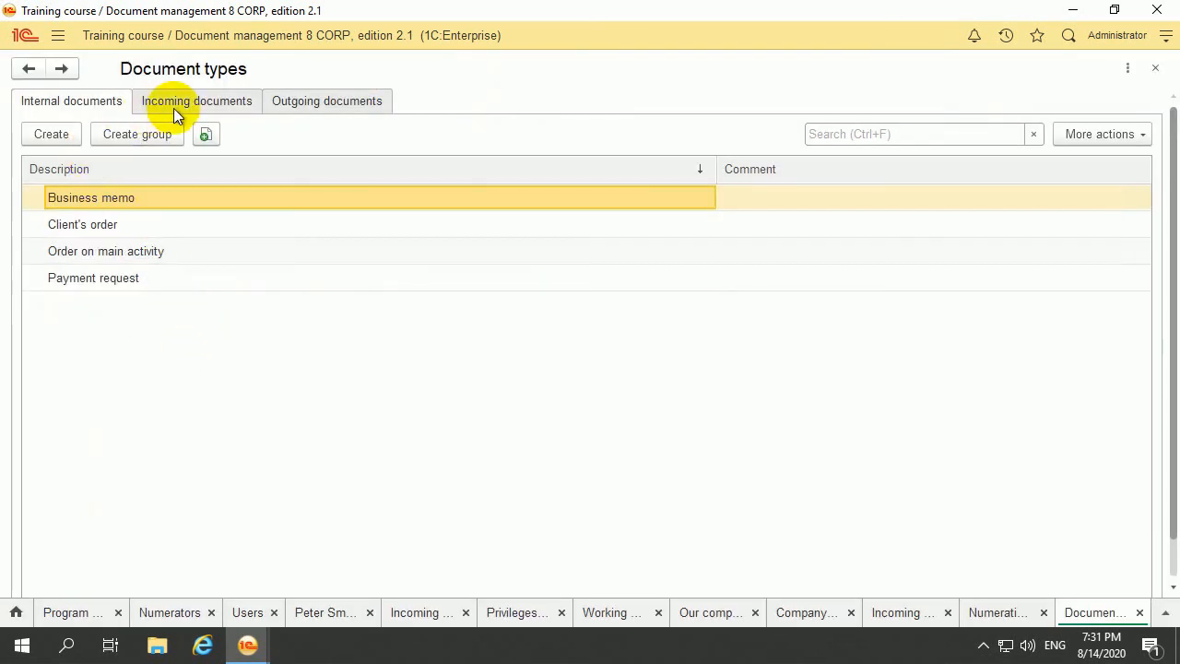
pyautogui.click(174, 104)
pyautogui.click(67, 96)
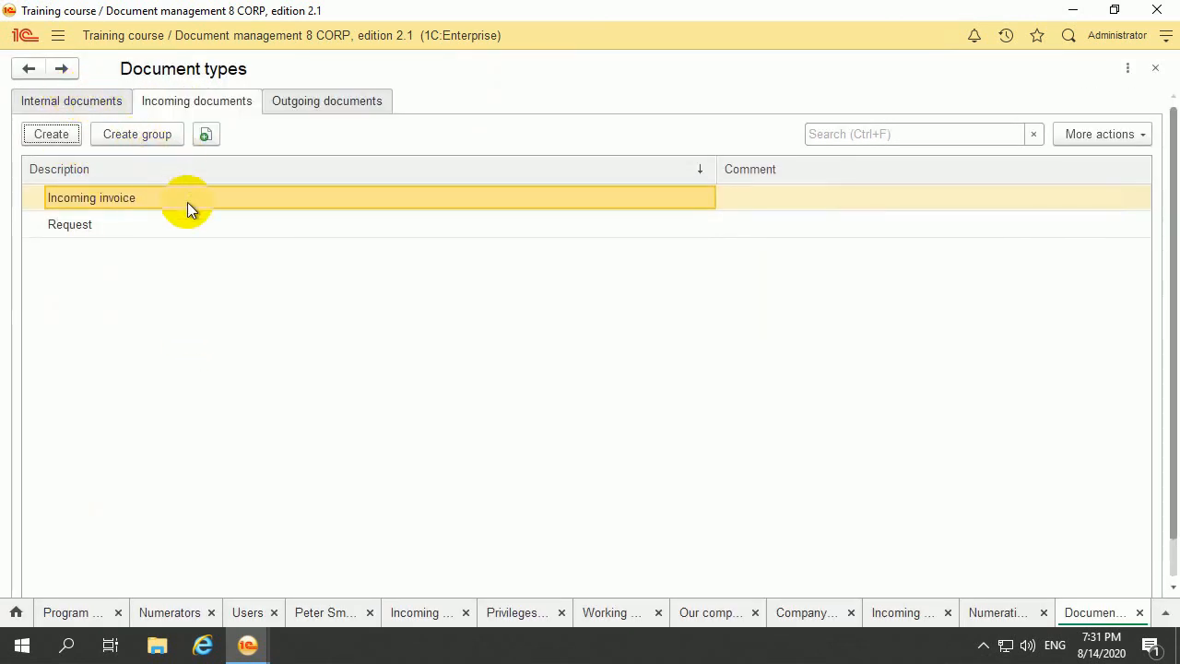
# Step: Create an incoming document type named Complaint with numeration index C and save it
pyautogui.click(71, 137)
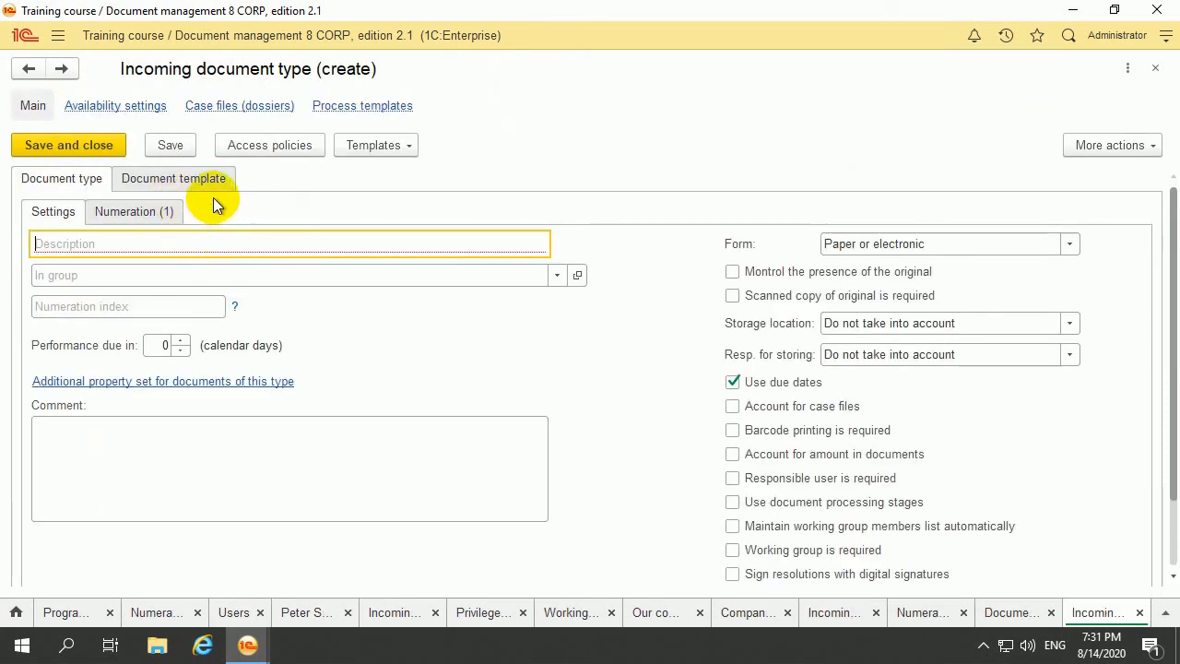
pyautogui.write('Complaint')
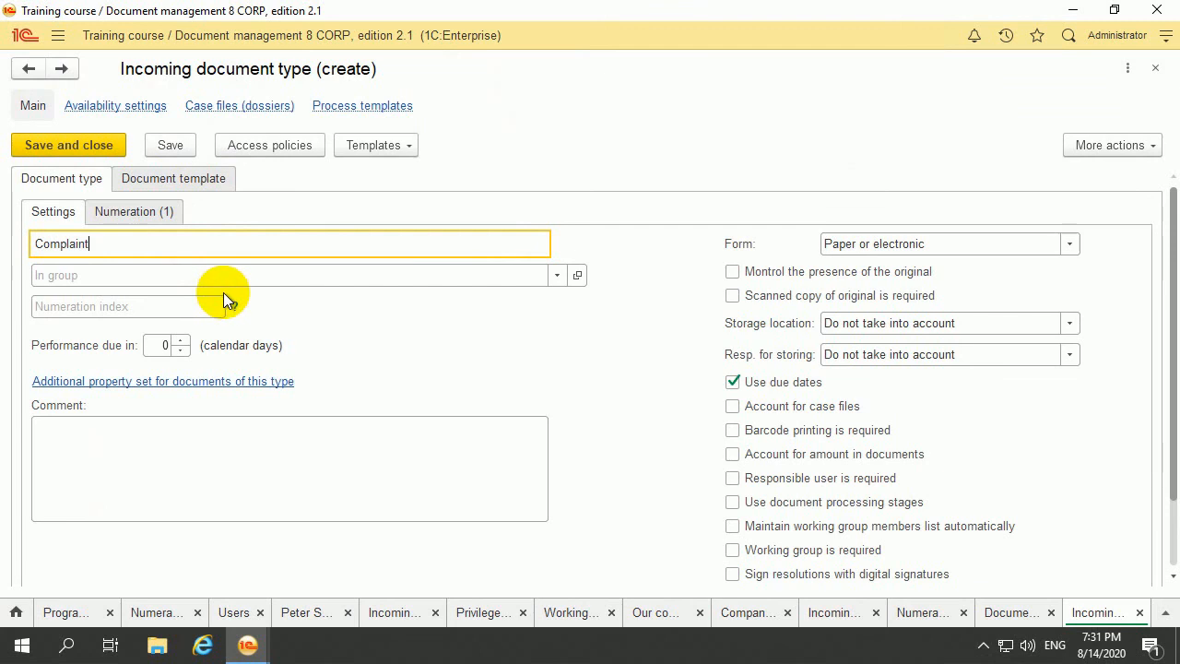
pyautogui.click(171, 307)
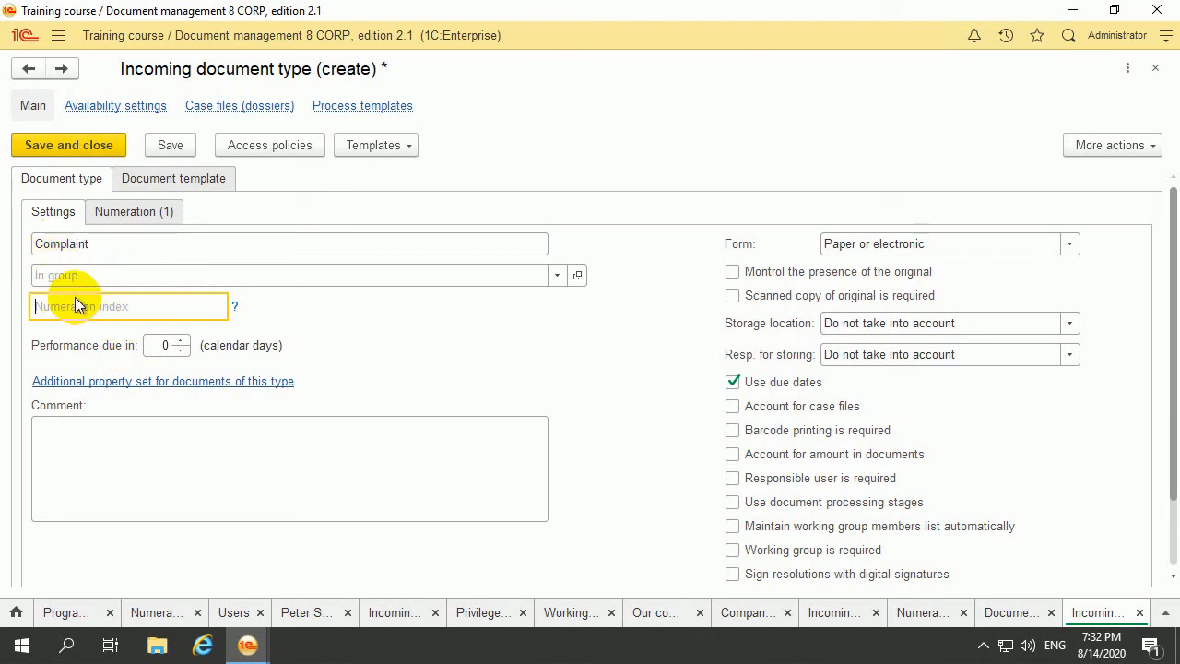
pyautogui.write('C')
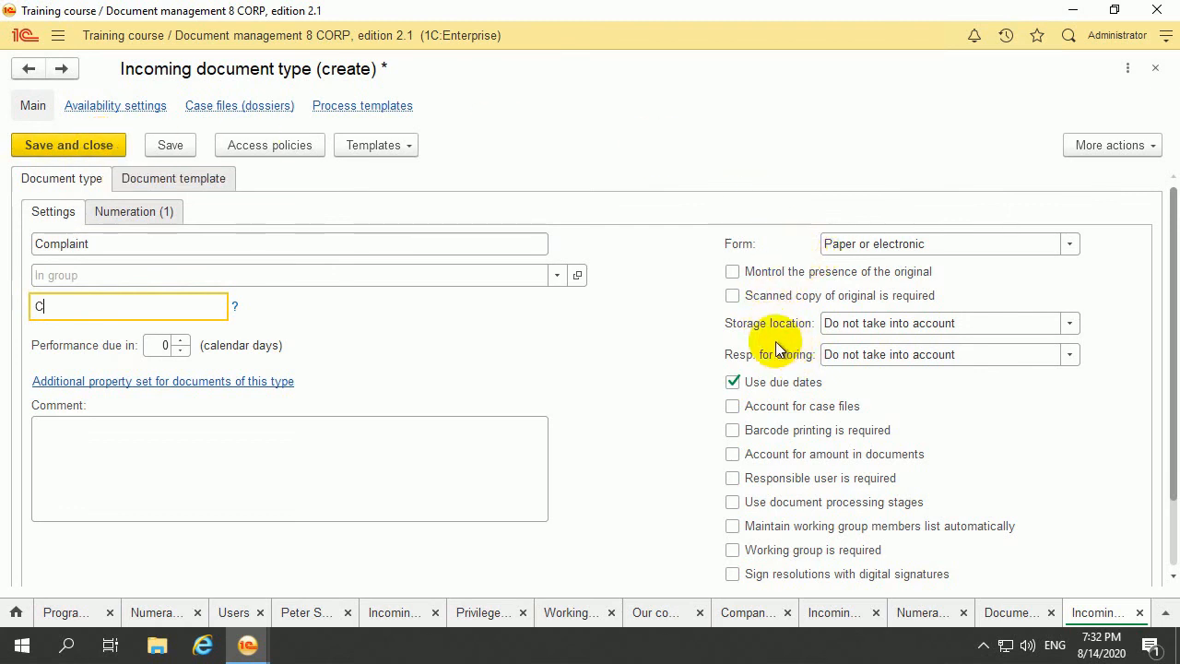
pyautogui.click(92, 148)
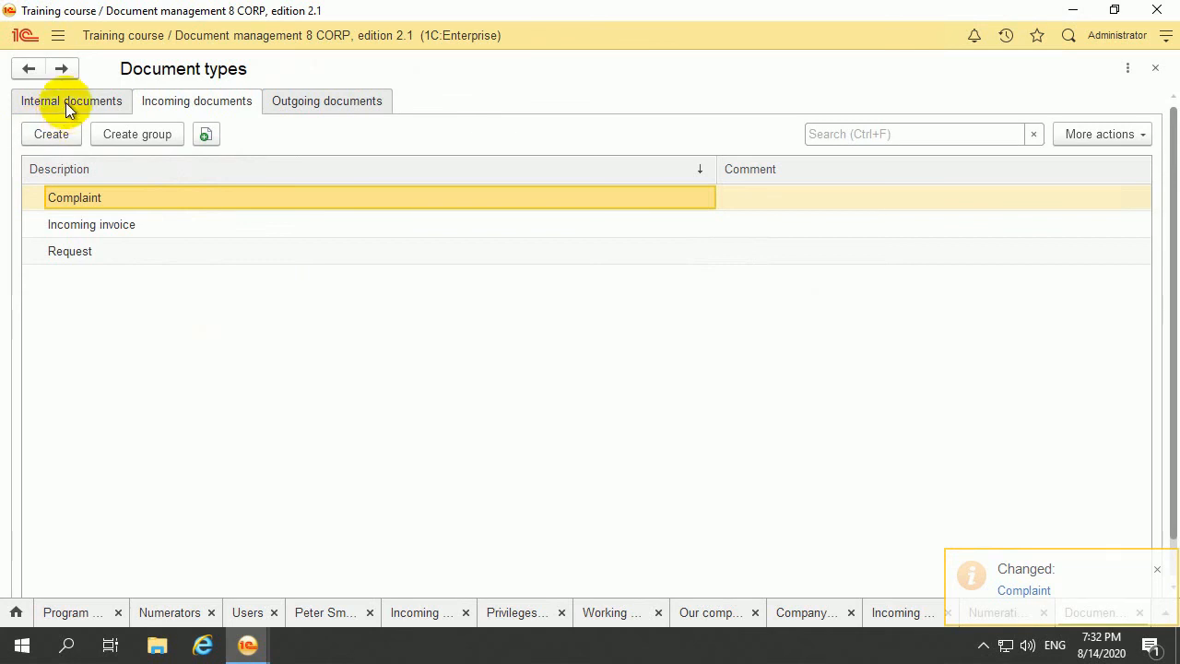
# Step: Start a new numerator and make it valid for the Complaint incoming document type
pyautogui.click(58, 39)
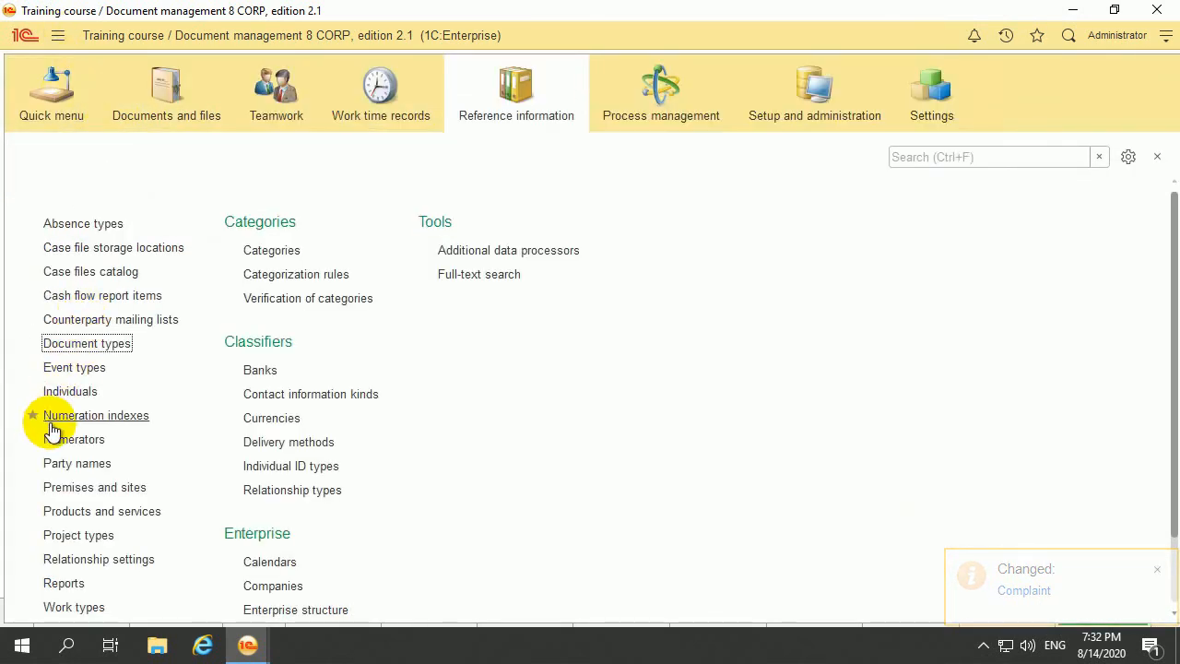
pyautogui.click(96, 439)
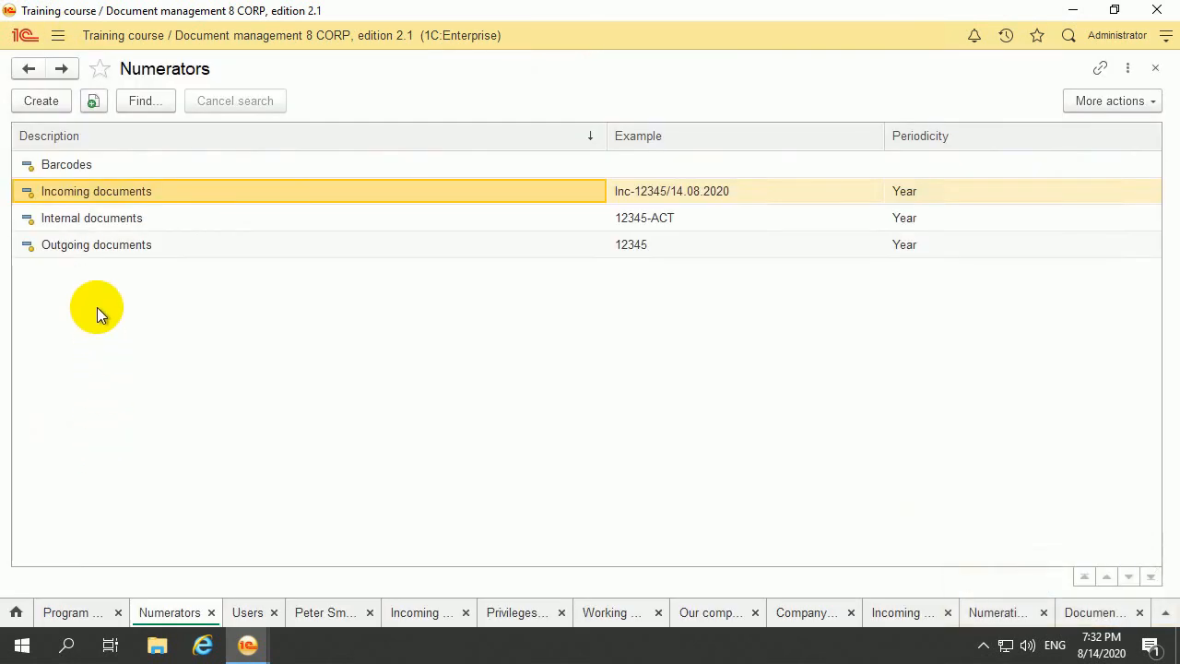
pyautogui.click(42, 102)
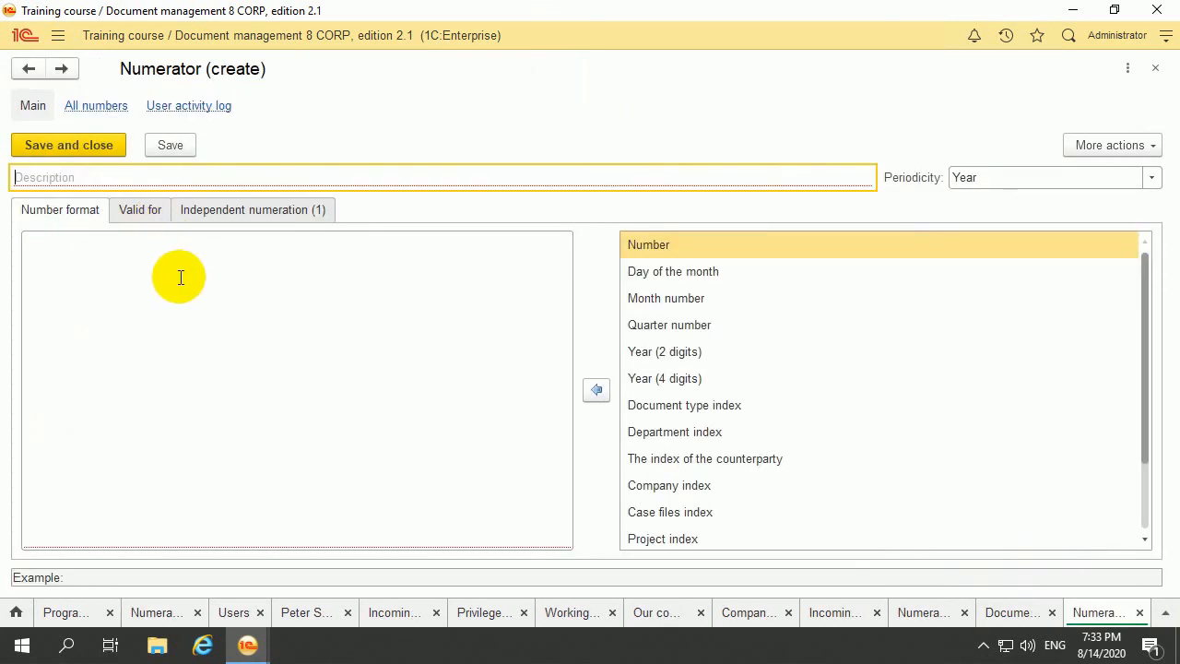
pyautogui.click(153, 212)
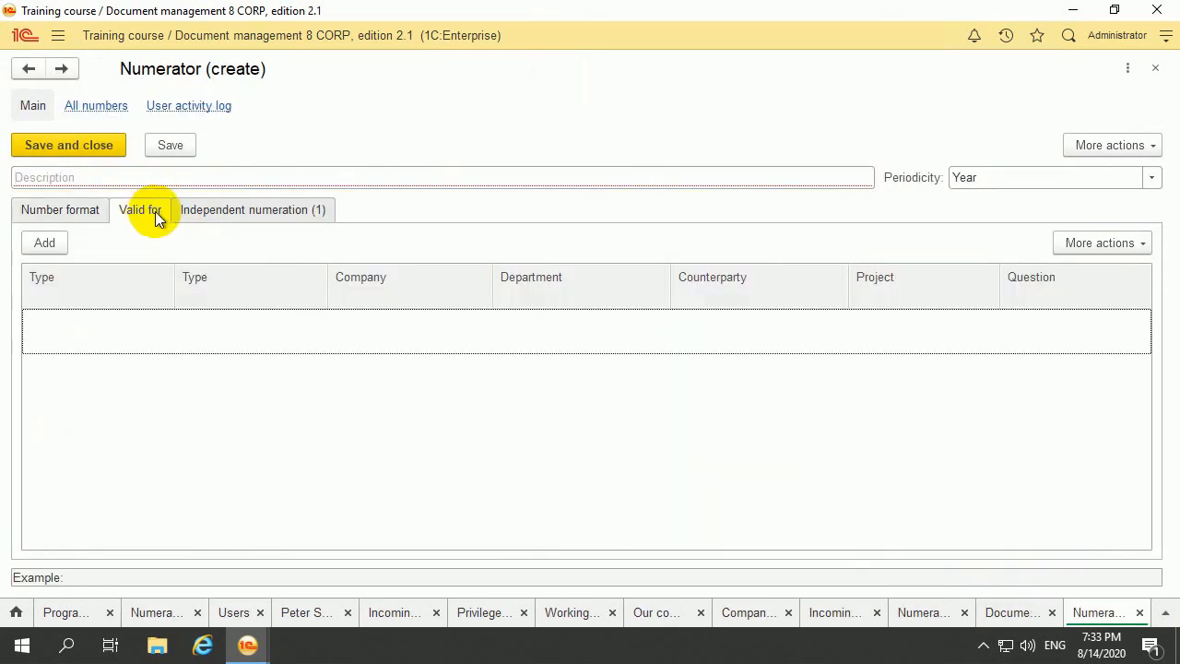
pyautogui.click(52, 241)
pyautogui.click(74, 370)
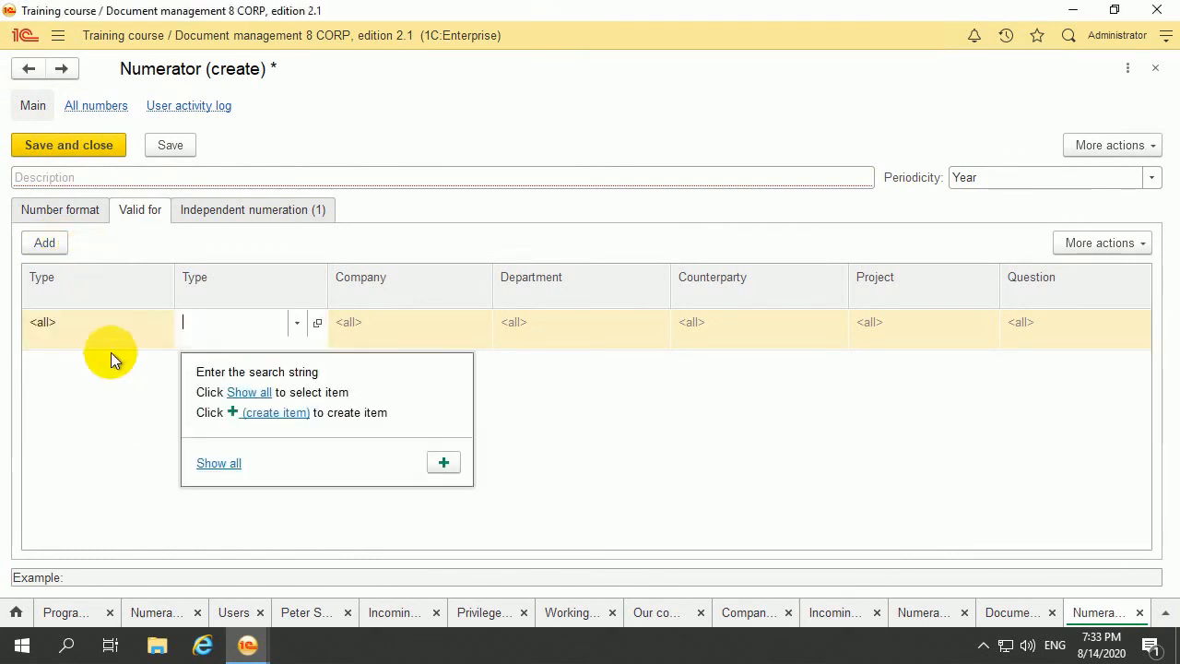
pyautogui.click(221, 464)
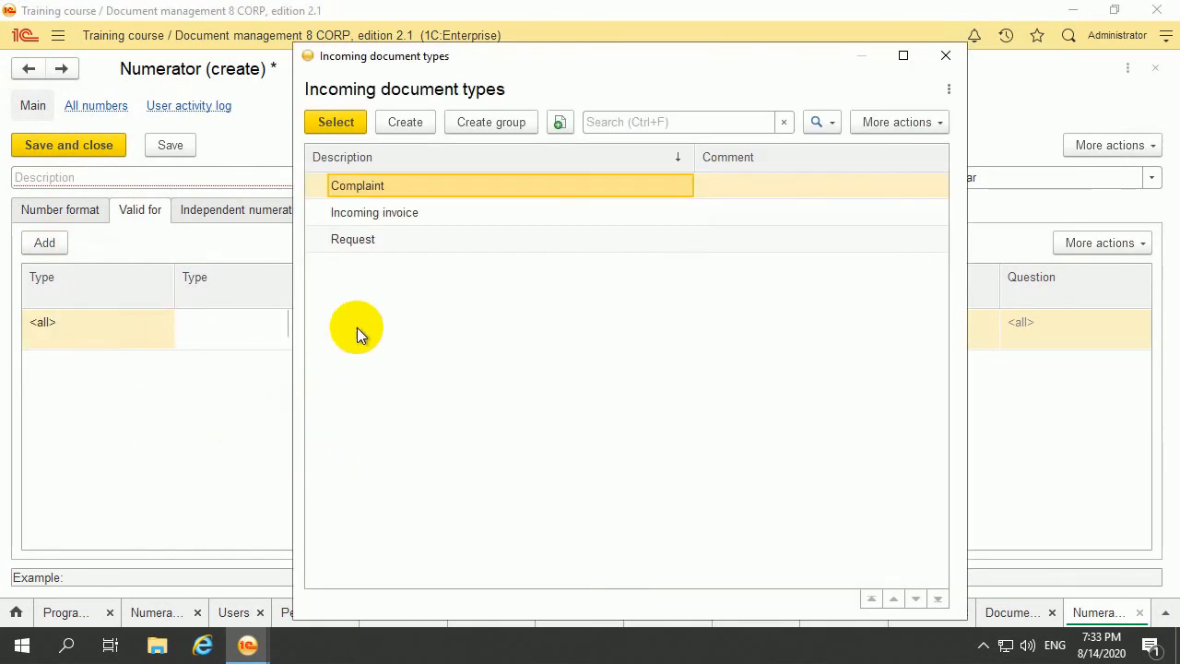
pyautogui.doubleClick(417, 185)
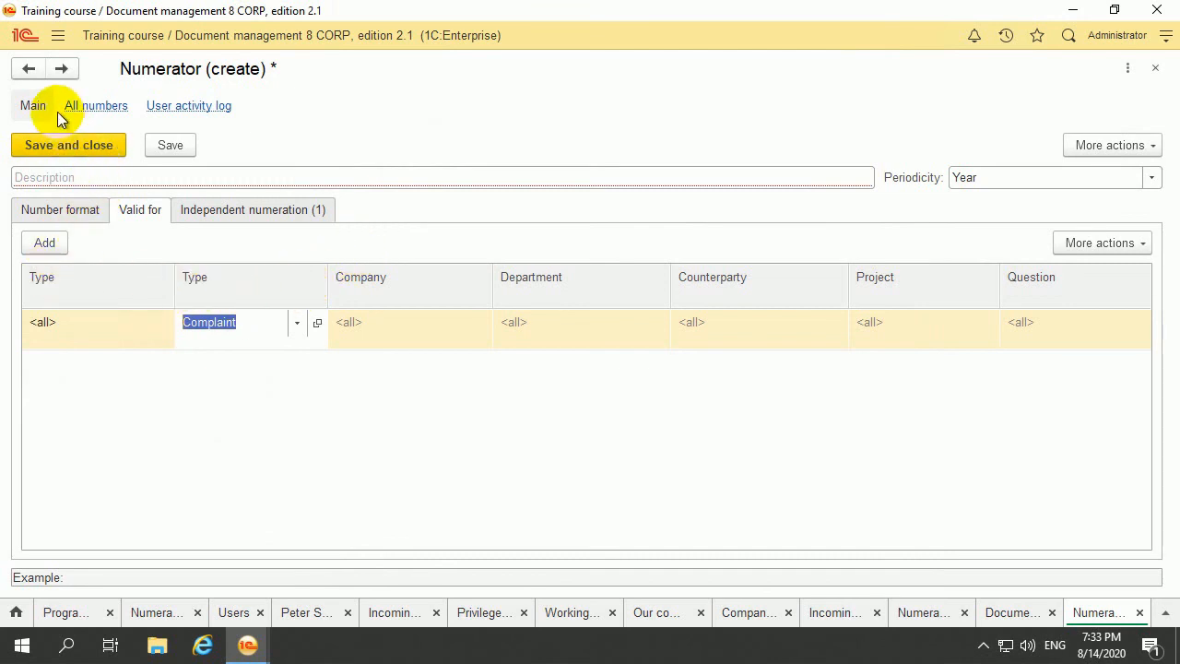
# Step: Name the new numerator Complaint and set its periodicity to Nonperiodical
pyautogui.click(79, 176)
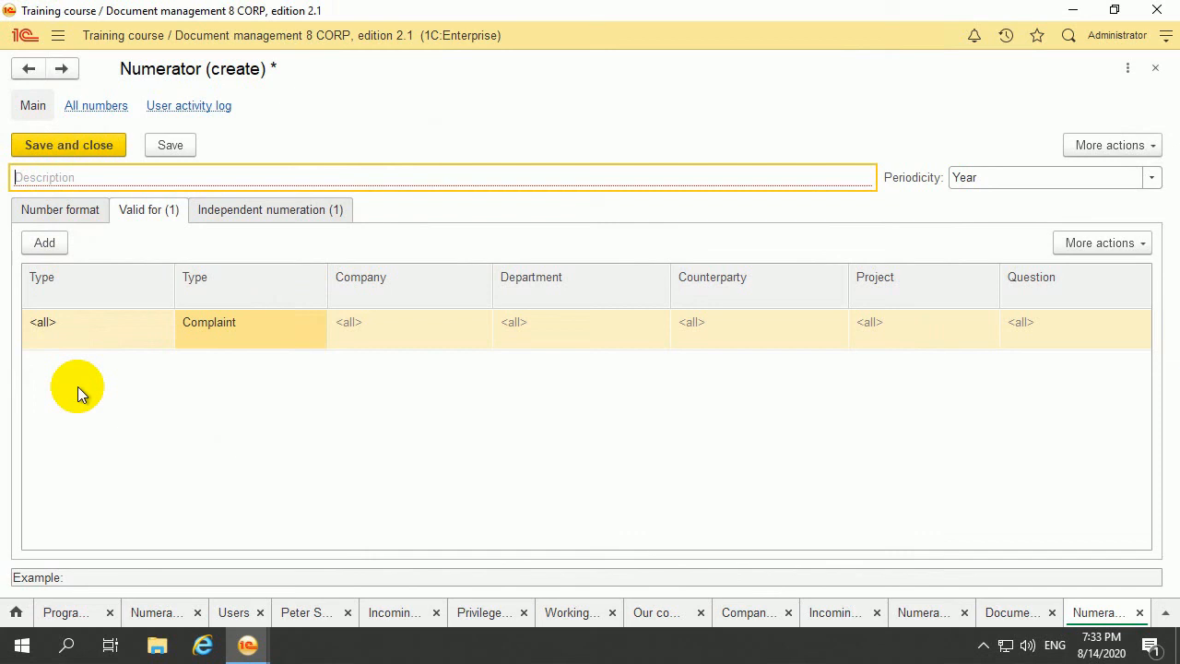
pyautogui.write('Complaint')
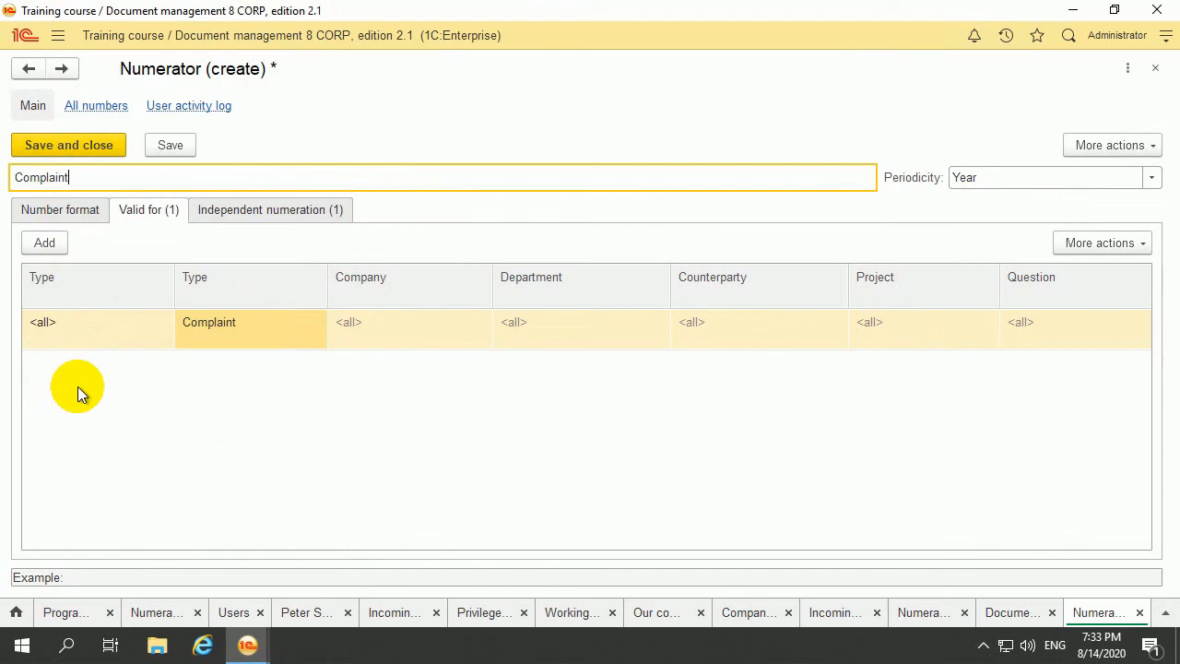
pyautogui.click(43, 218)
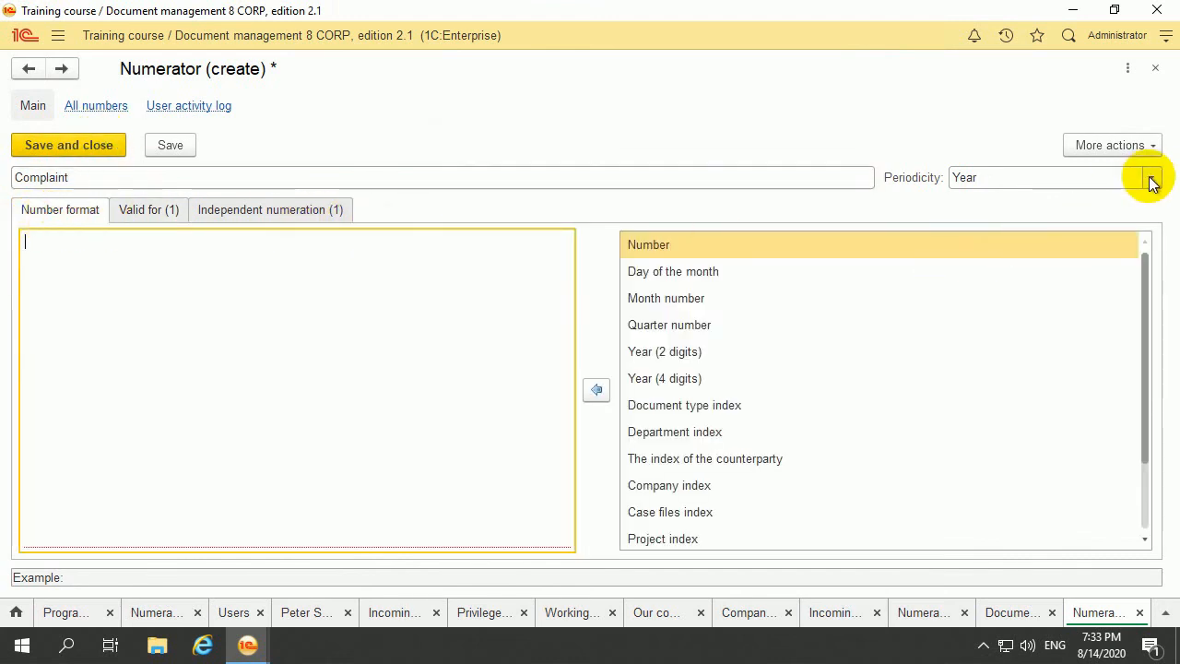
pyautogui.click(1151, 177)
pyautogui.click(1010, 313)
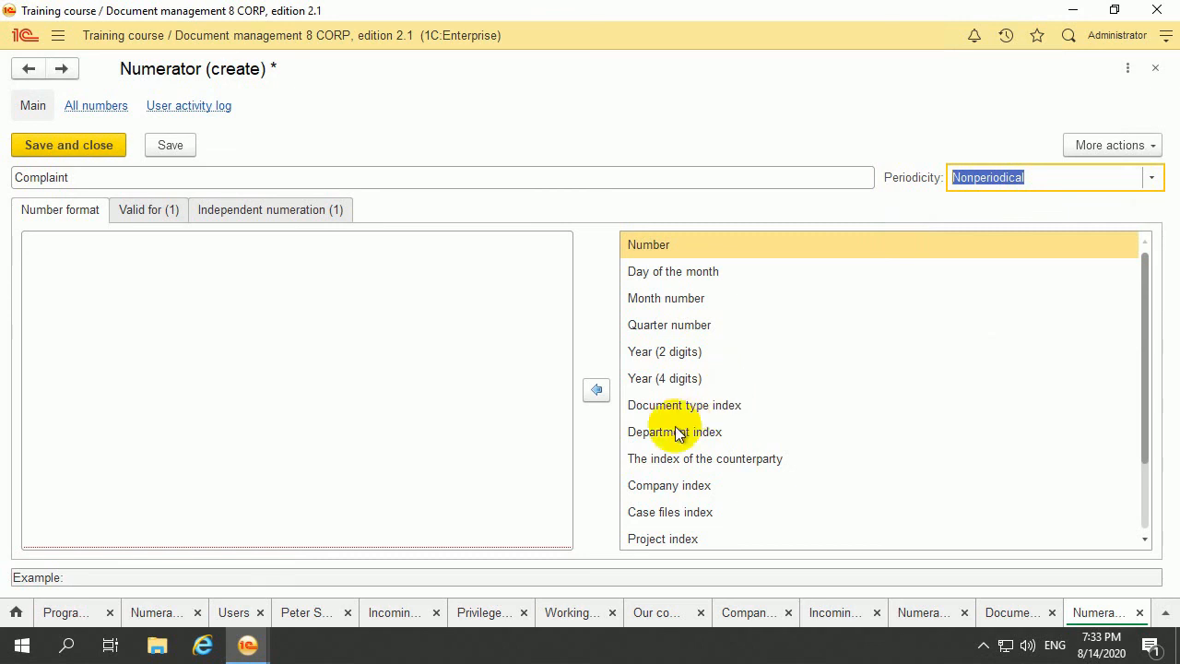
# Step: Begin the Complaint numerator's number format with the Number element followed by a hyphen
pyautogui.doubleClick(692, 254)
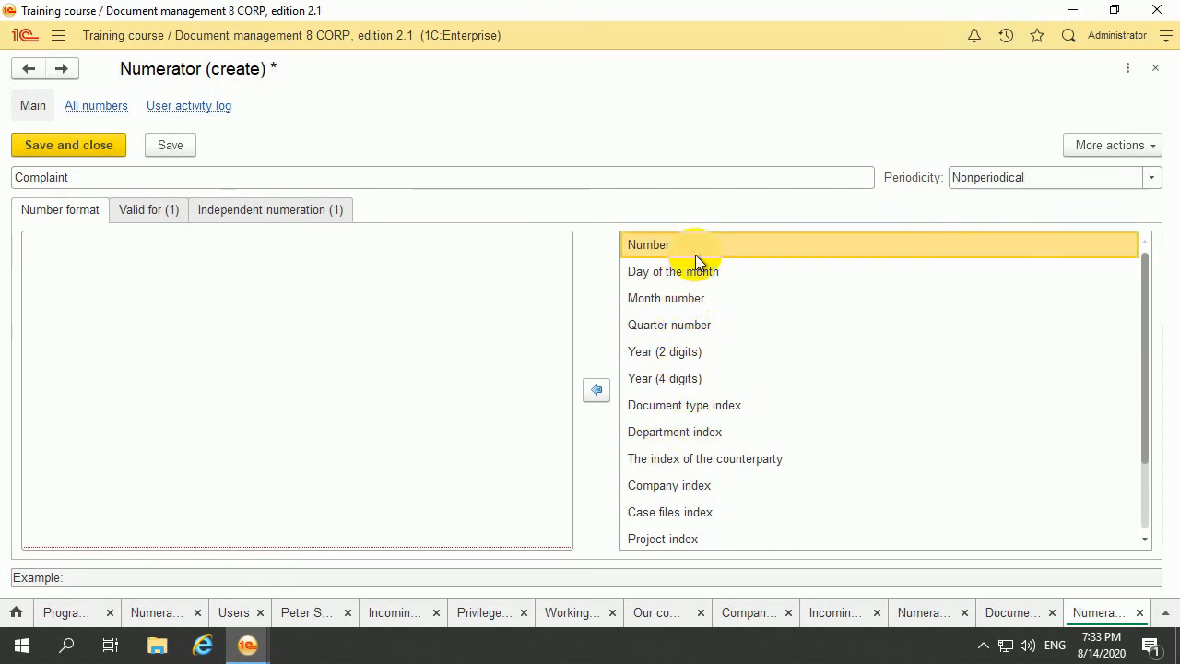
pyautogui.click(259, 274)
pyautogui.write('-')
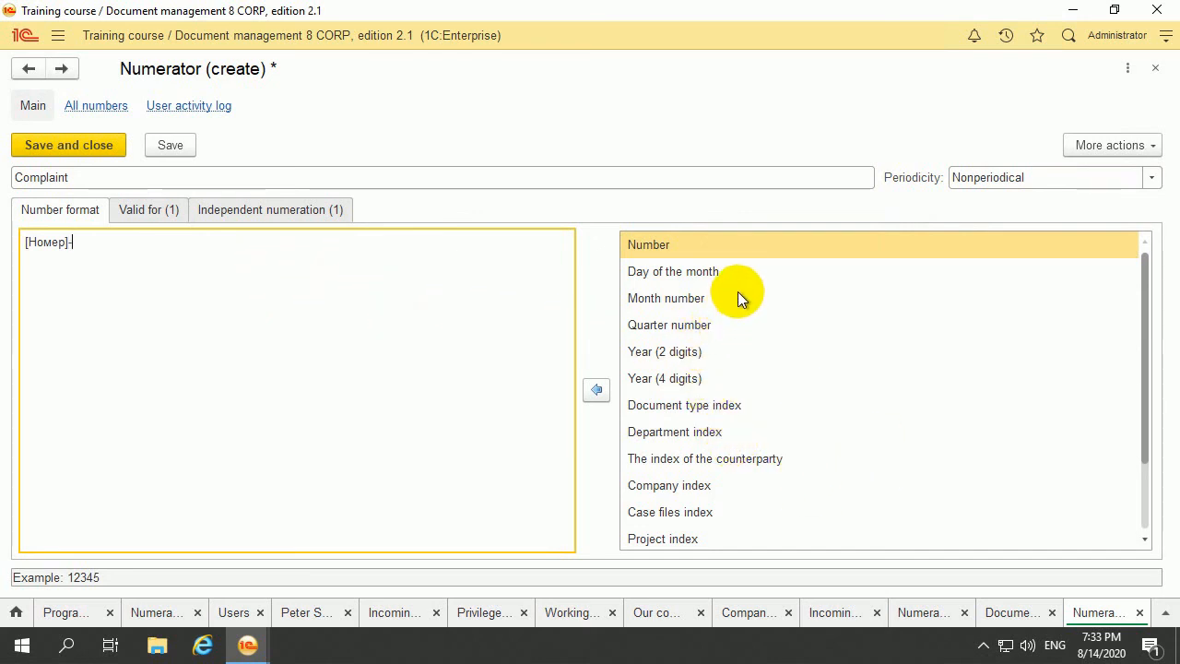
pyautogui.scroll(-1, 770, 407)
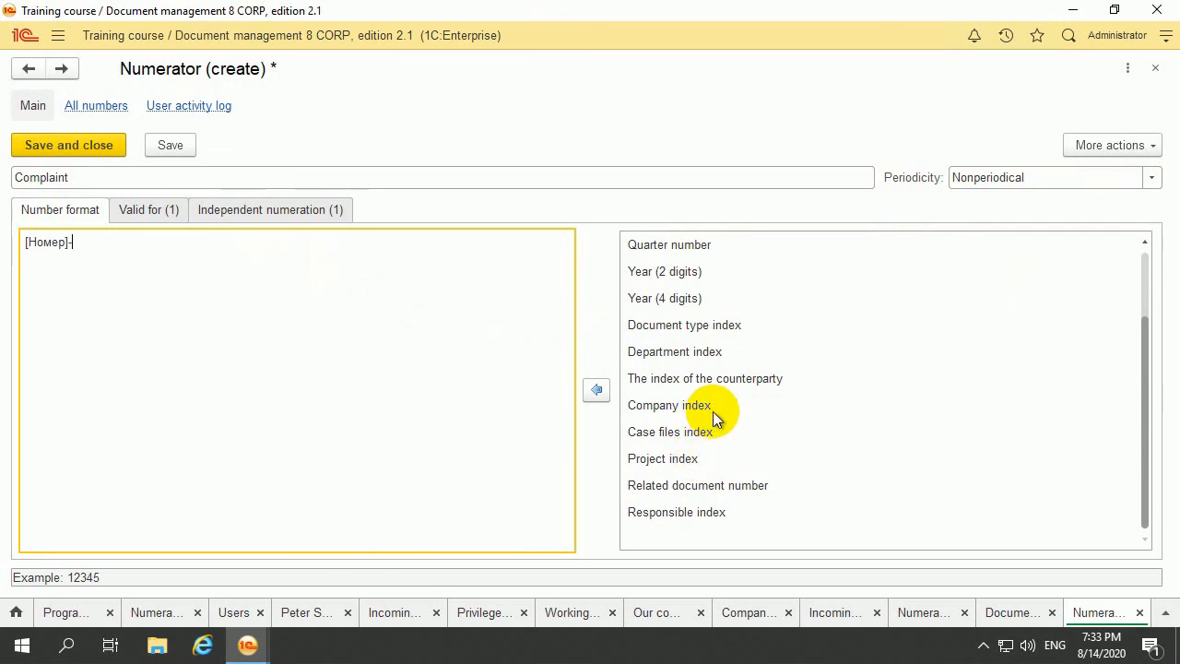
pyautogui.scroll(3, 726, 323)
pyautogui.doubleClick(726, 323)
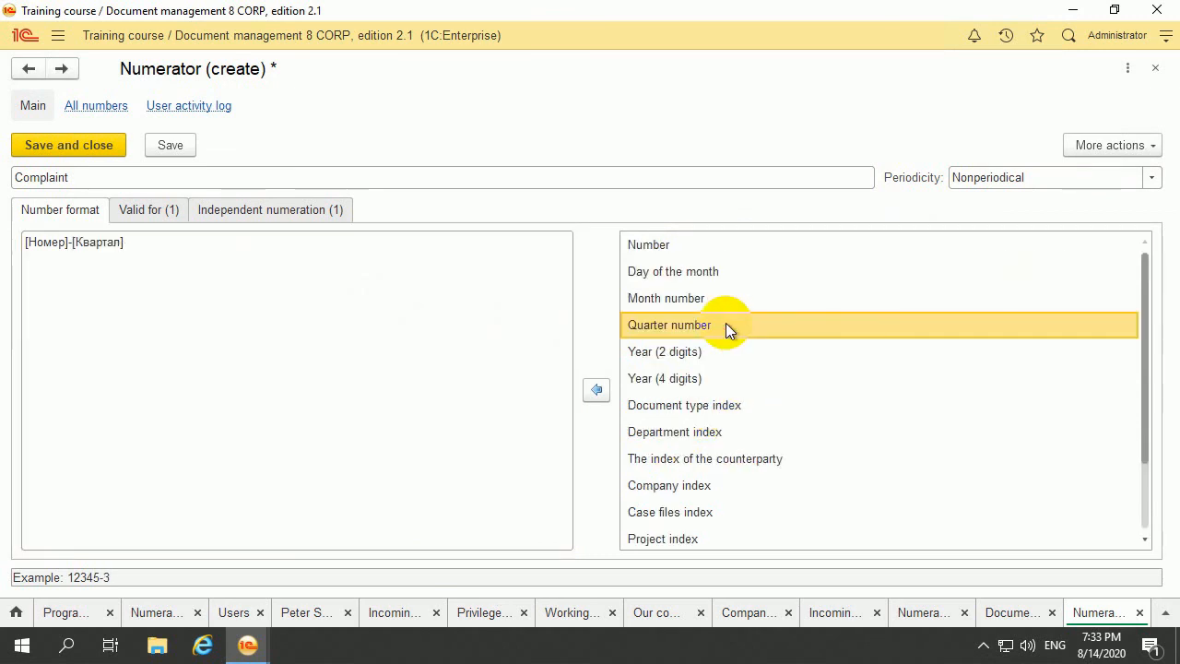
pyautogui.click(323, 243)
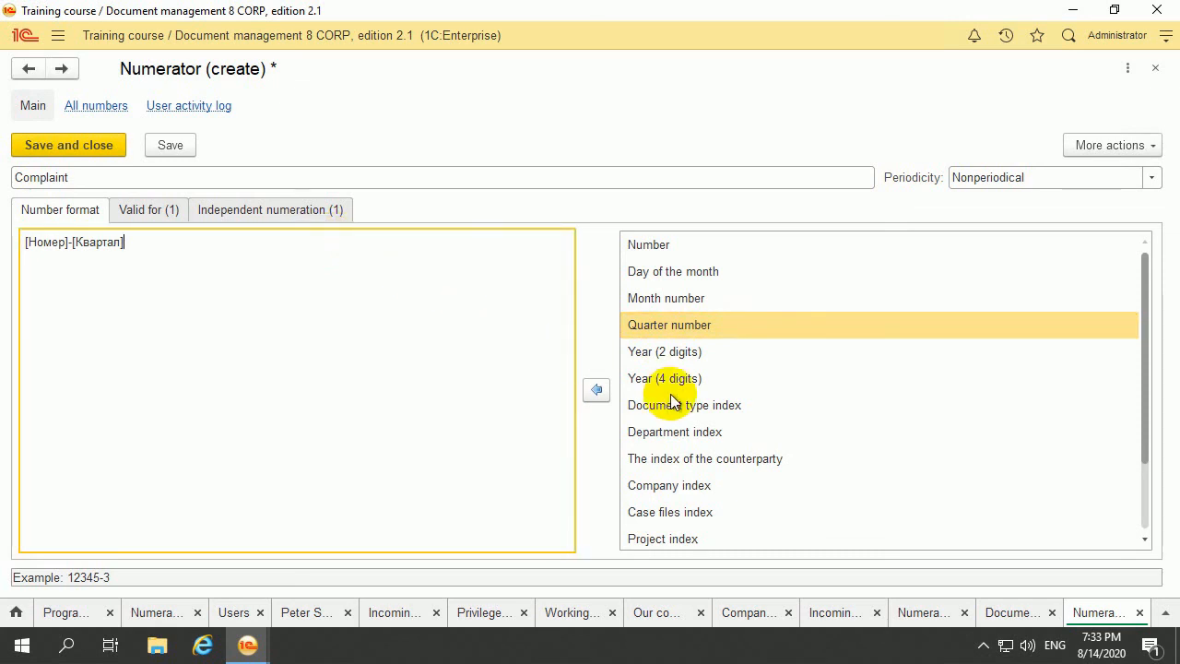
pyautogui.press('BackSpace')
pyautogui.press('BackSpace')
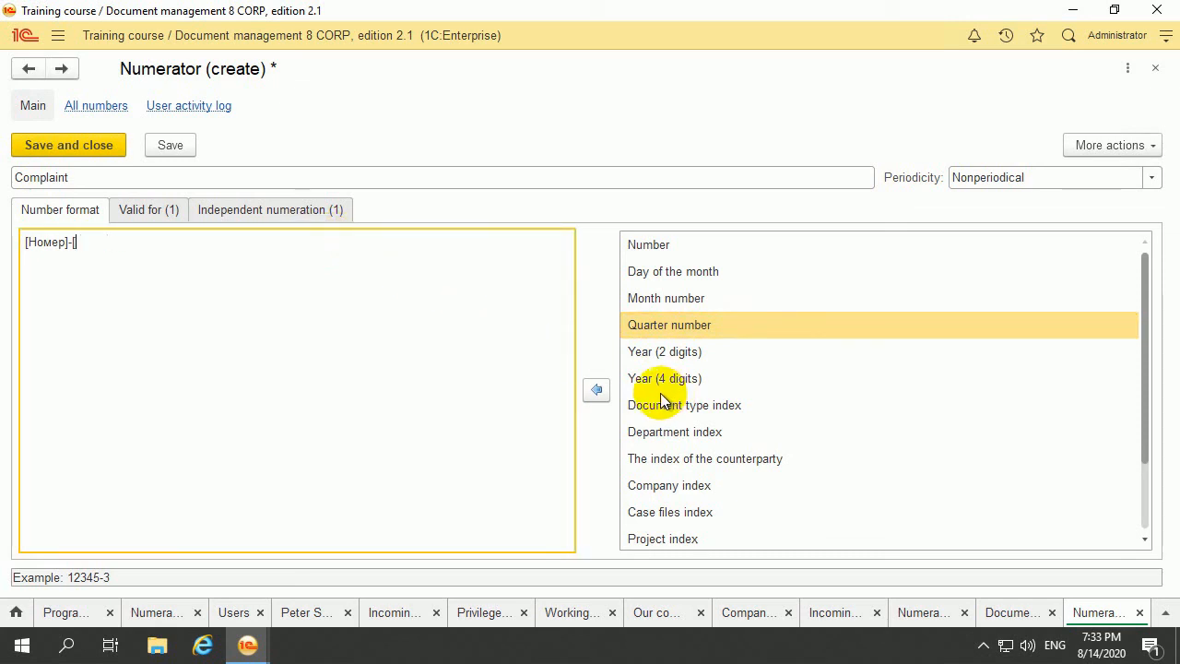
pyautogui.press('BackSpace')
# Step: Add the Document type index element and a slash after the hyphen in the number format
pyautogui.doubleClick(714, 411)
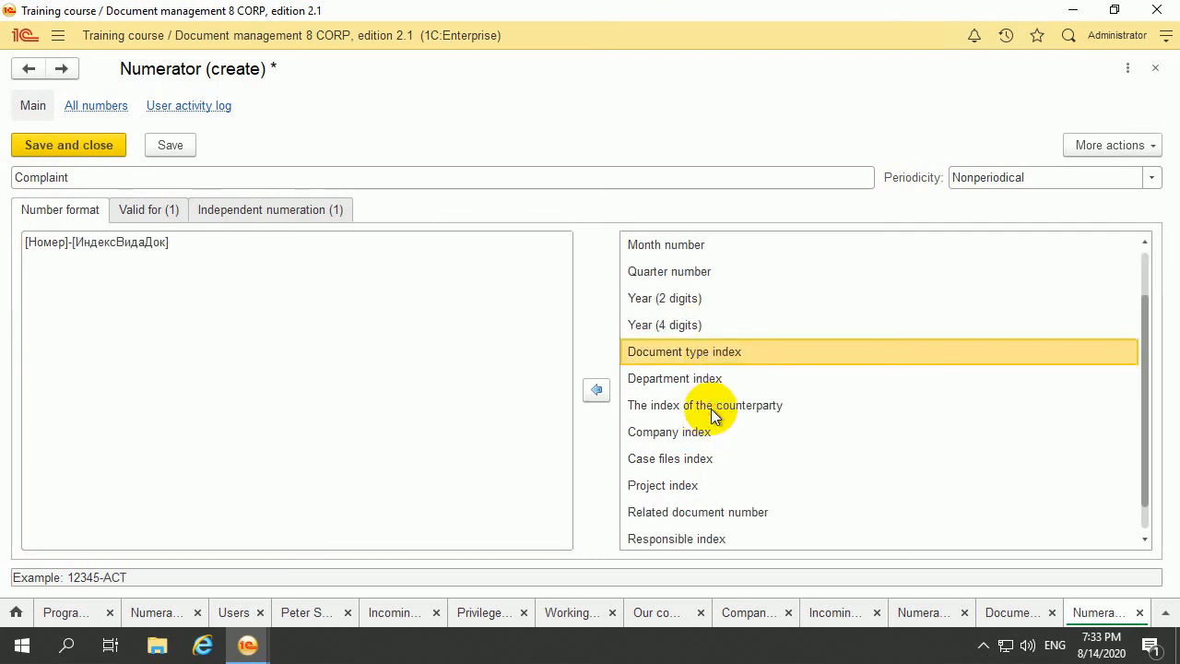
pyautogui.click(244, 257)
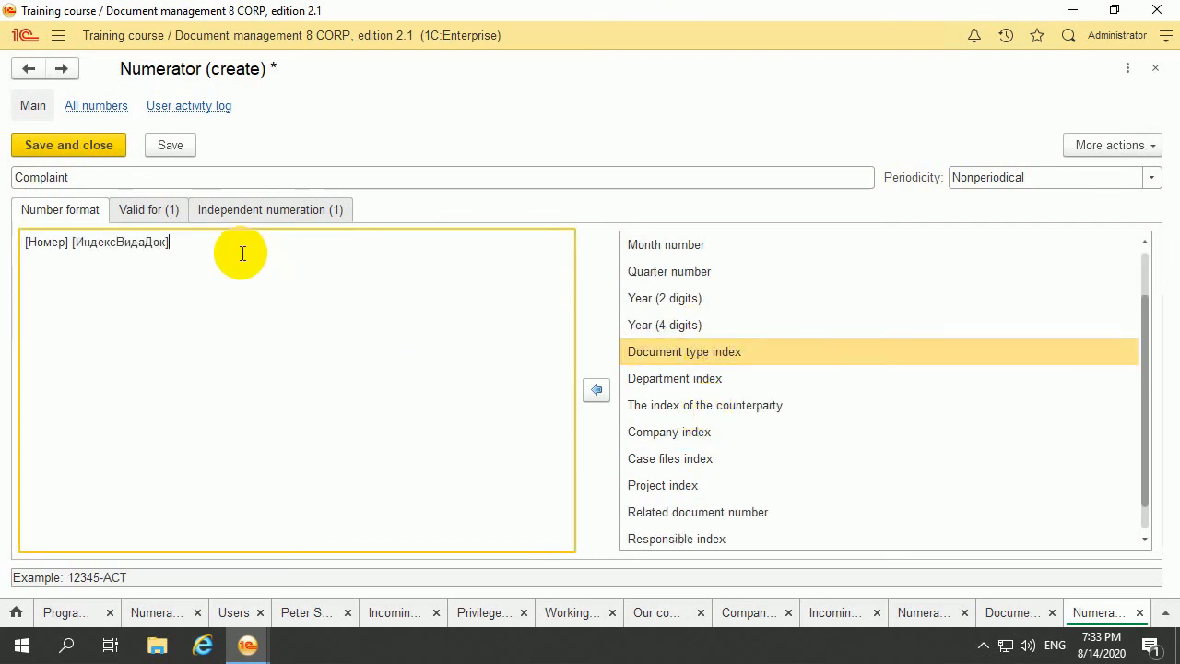
pyautogui.scroll(2, 746, 433)
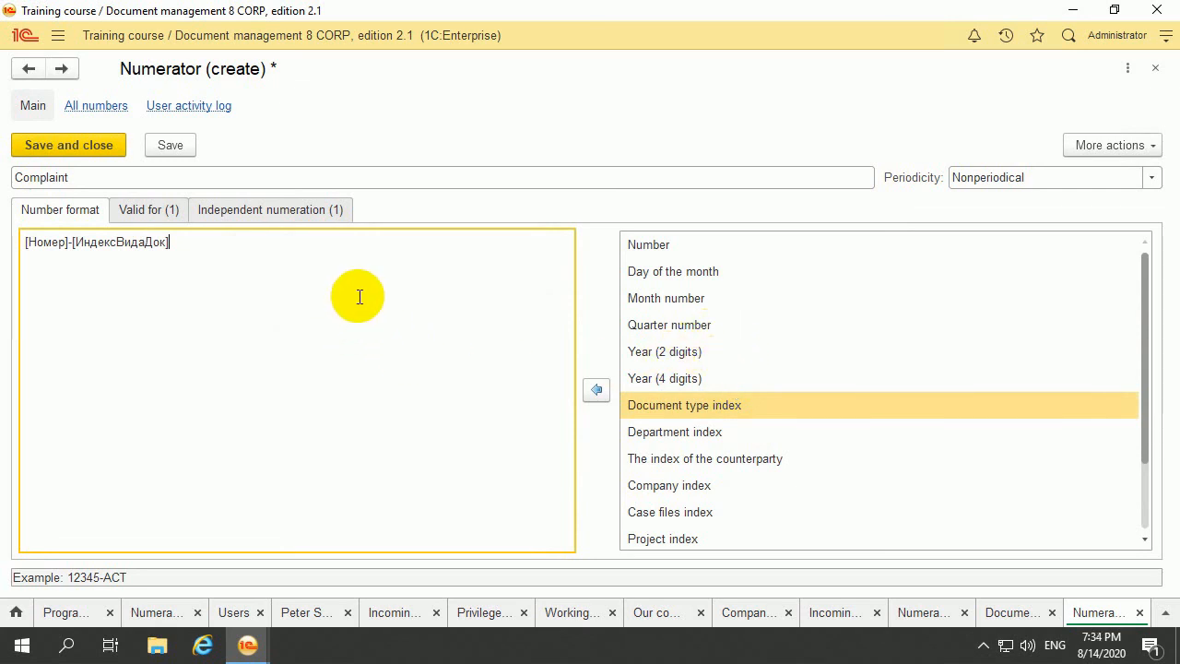
pyautogui.write('/')
pyautogui.doubleClick(686, 323)
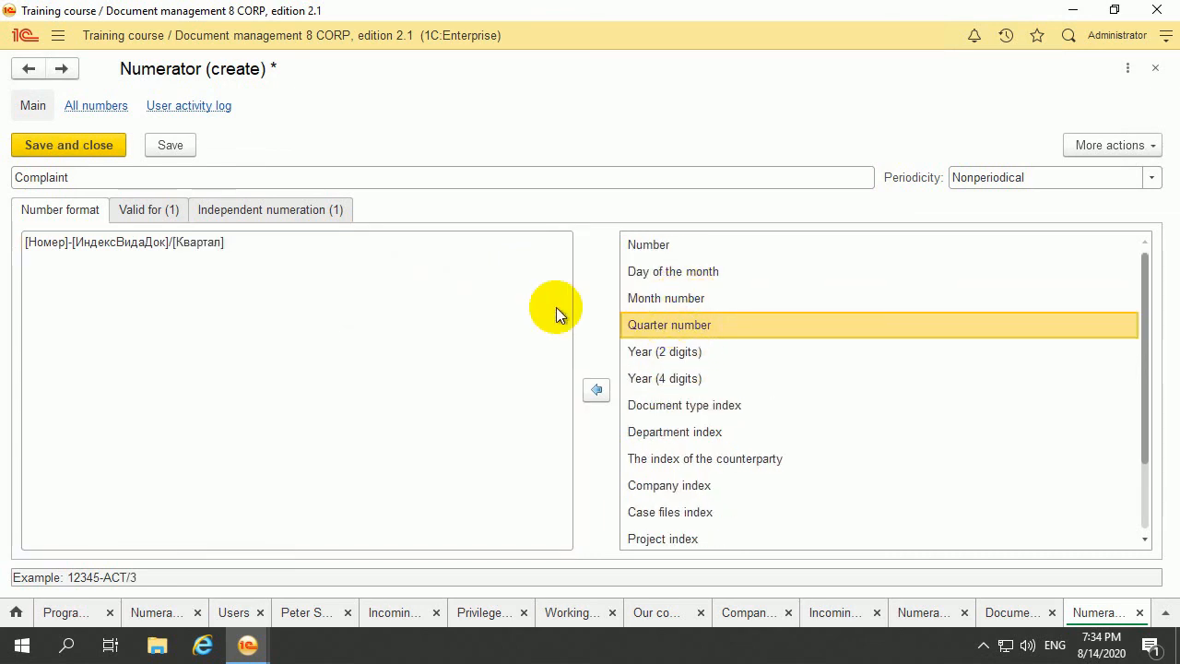
pyautogui.click(426, 268)
pyautogui.press('BackSpace')
pyautogui.press('BackSpace')
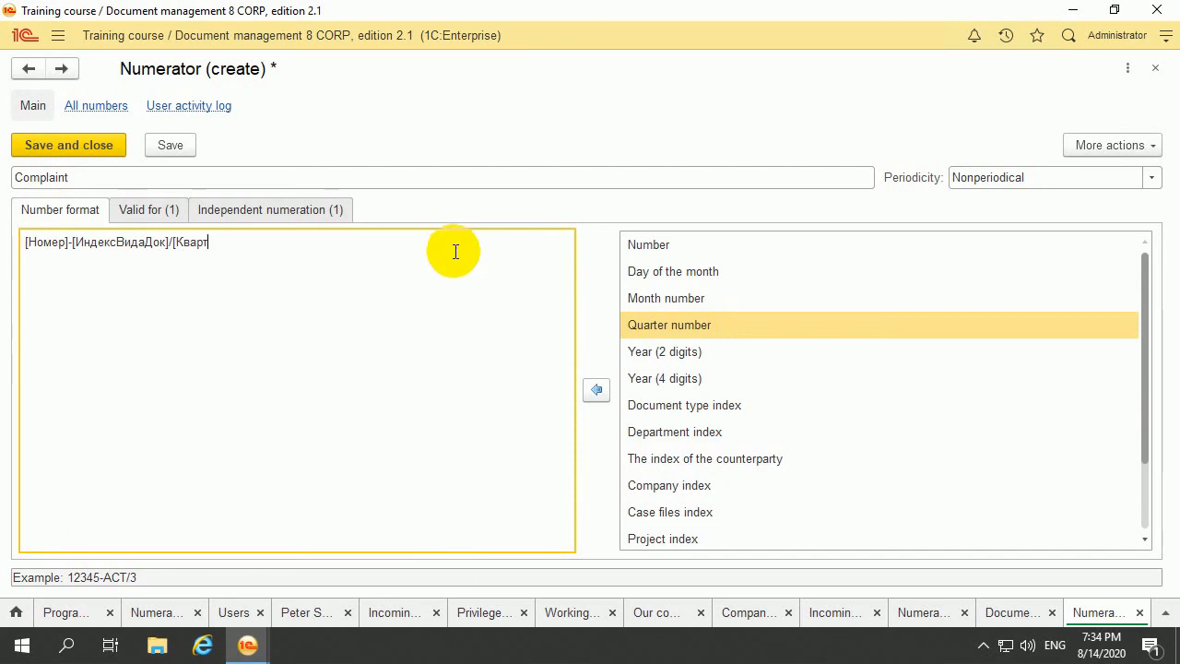
pyautogui.press('BackSpace')
pyautogui.press('BackSpace')
pyautogui.press('BackSpace')
pyautogui.press('BackSpace')
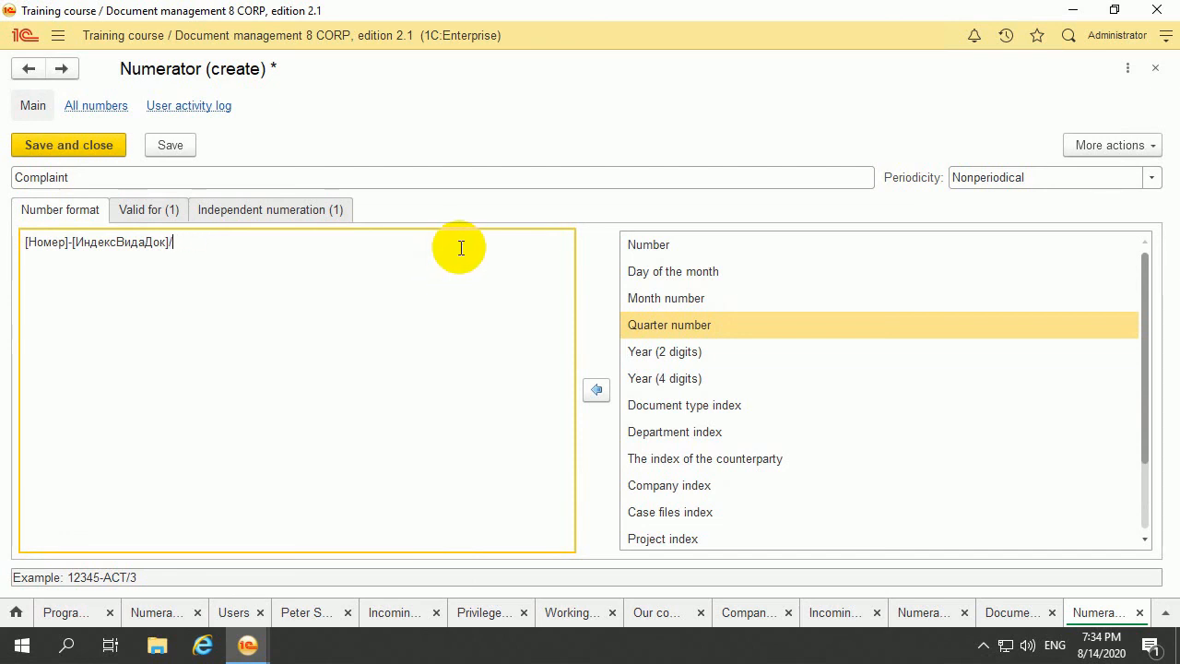
# Step: Add the Day of the month, Month number and Year (4 digits) elements after the slash in the number format
pyautogui.click(699, 274)
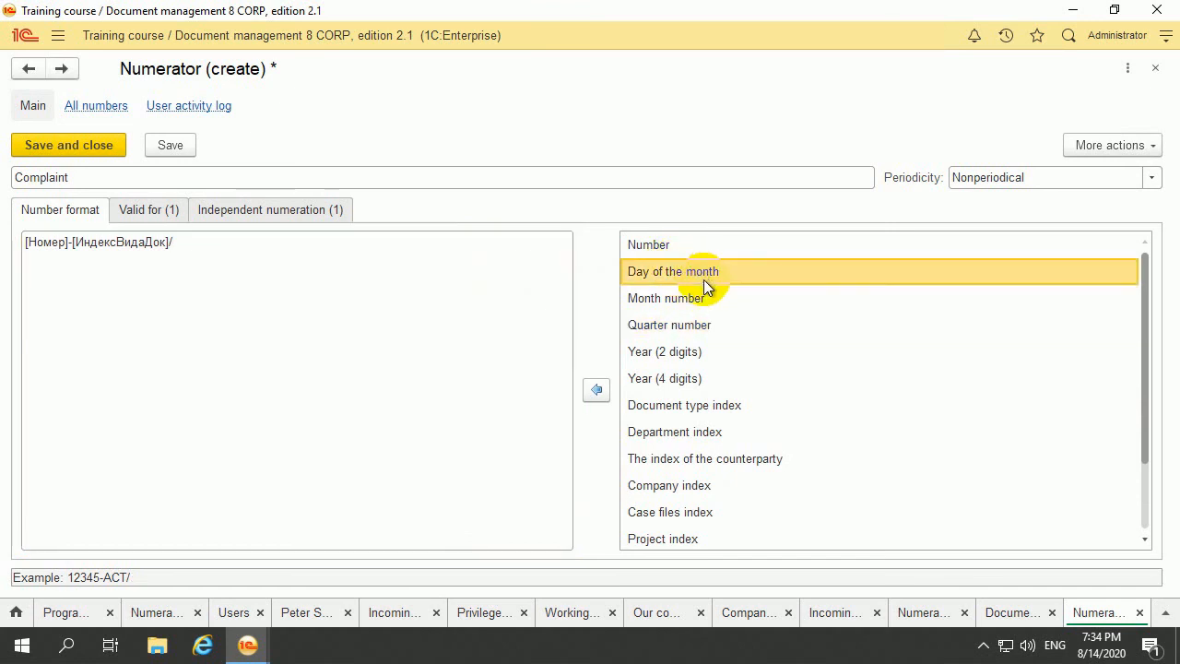
pyautogui.doubleClick(697, 277)
pyautogui.doubleClick(702, 298)
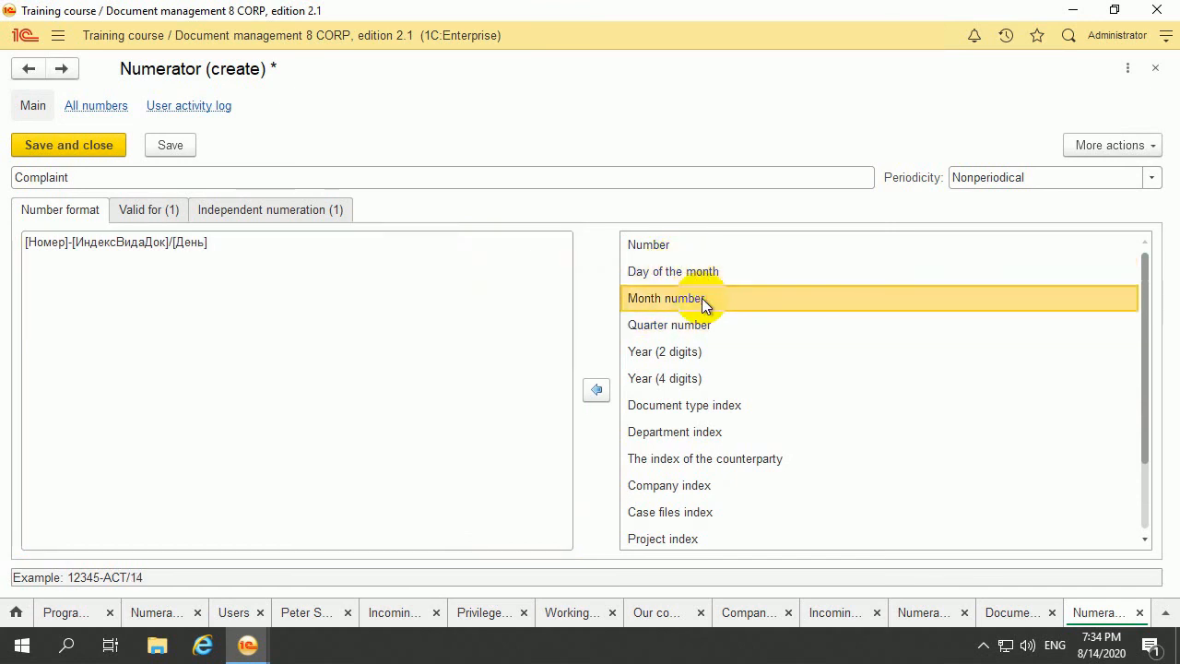
pyautogui.click(707, 382)
pyautogui.doubleClick(707, 382)
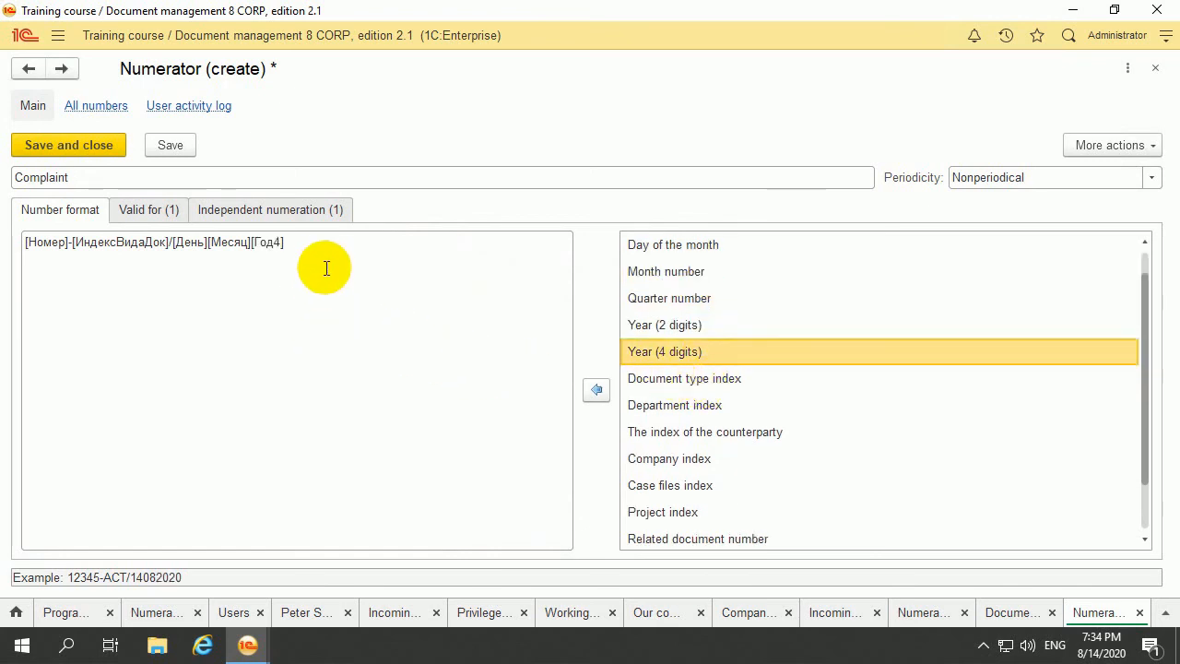
# Step: Separate the day, month and year elements in the number format with periods
pyautogui.click(251, 242)
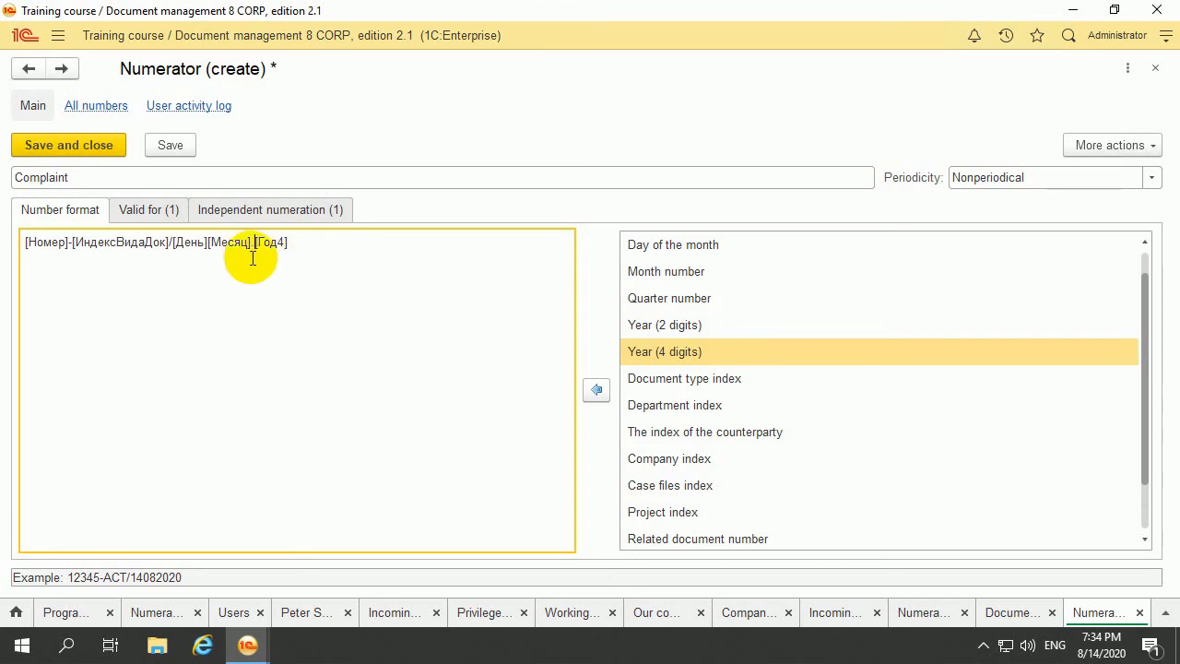
pyautogui.click(210, 250)
pyautogui.write('.')
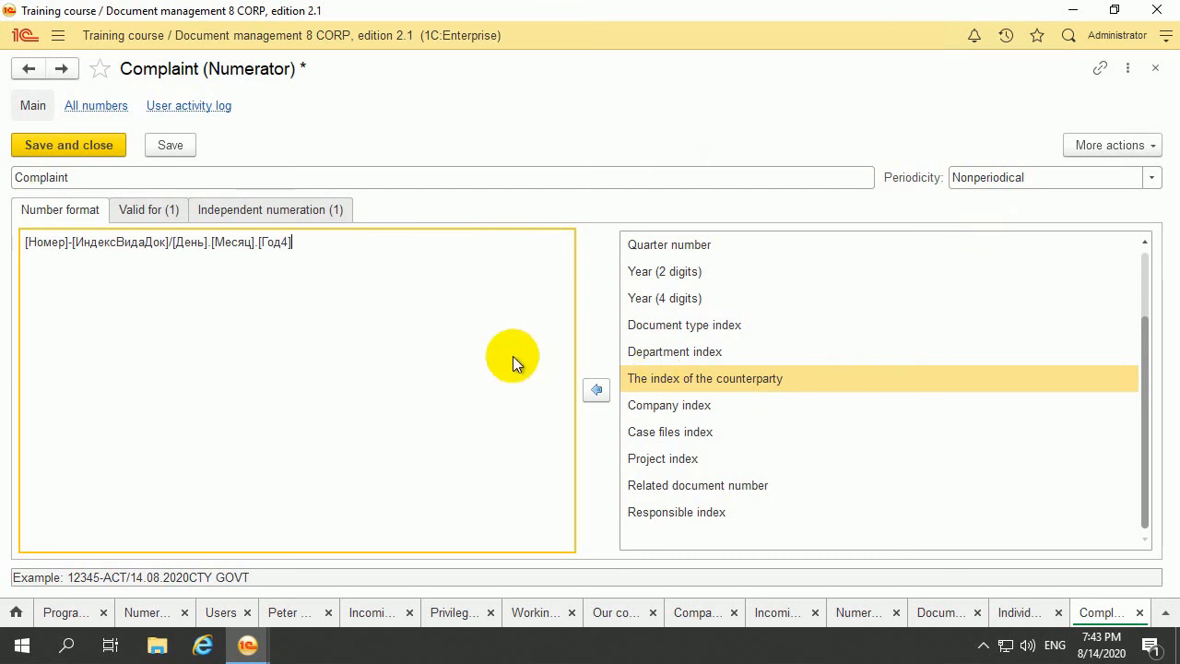
# Step: Append a hyphen and the counterparty index element to the number format, and save and close the Complaint numerator
pyautogui.doubleClick(744, 380)
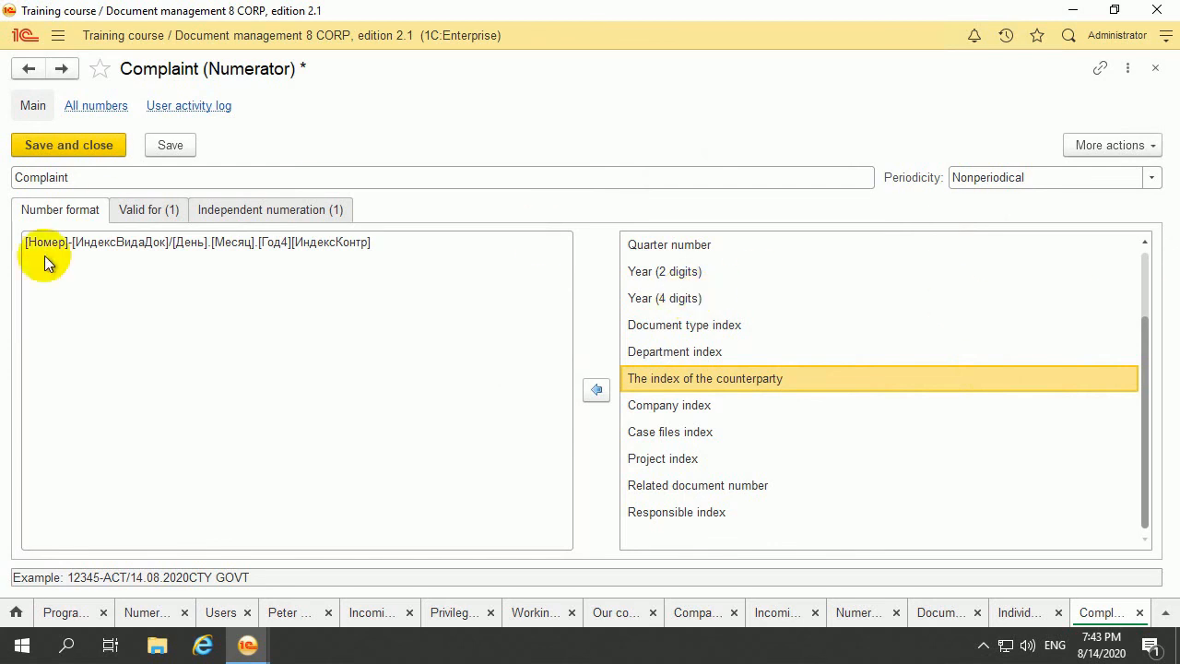
pyautogui.click(295, 245)
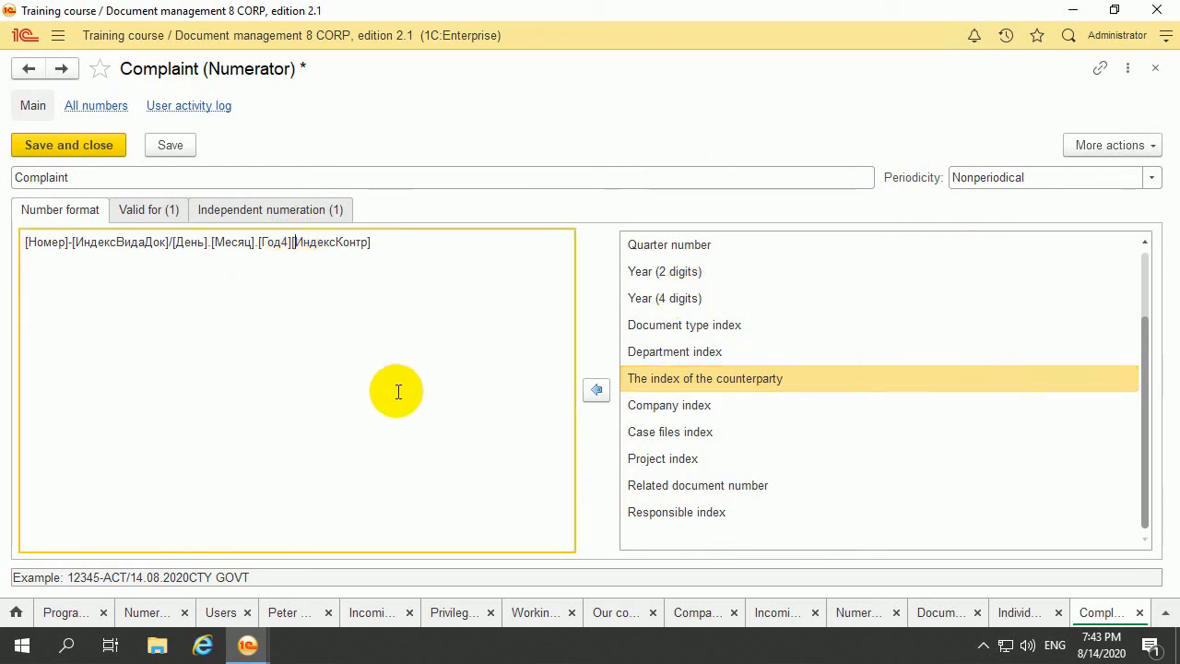
pyautogui.write('-')
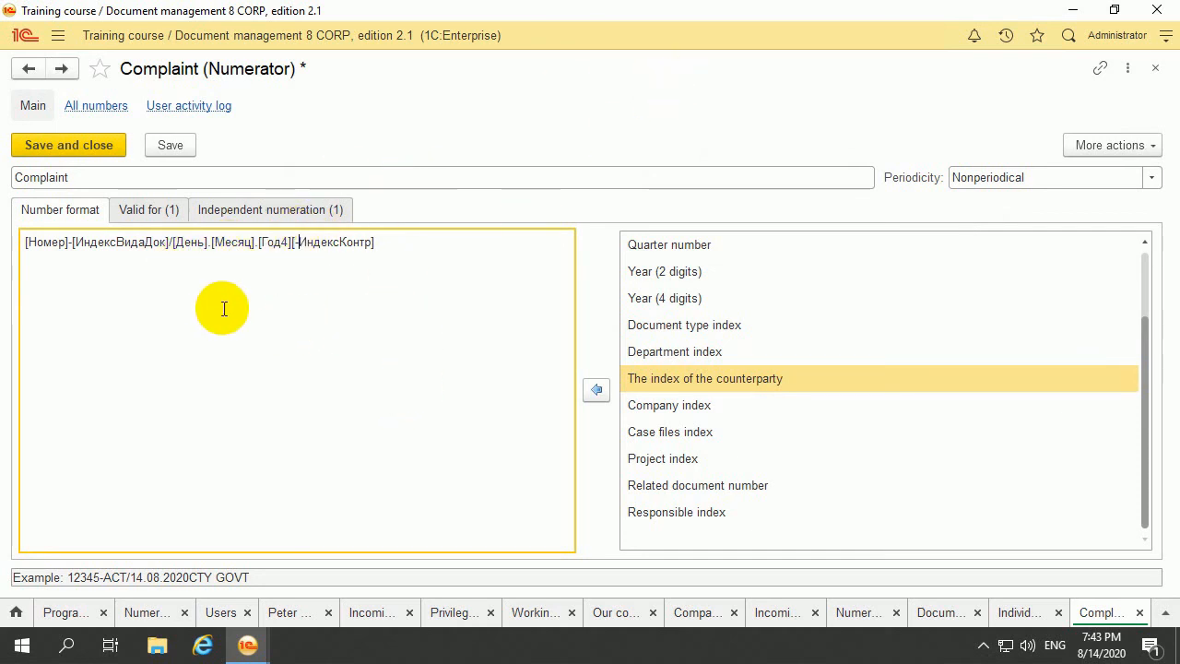
pyautogui.click(50, 150)
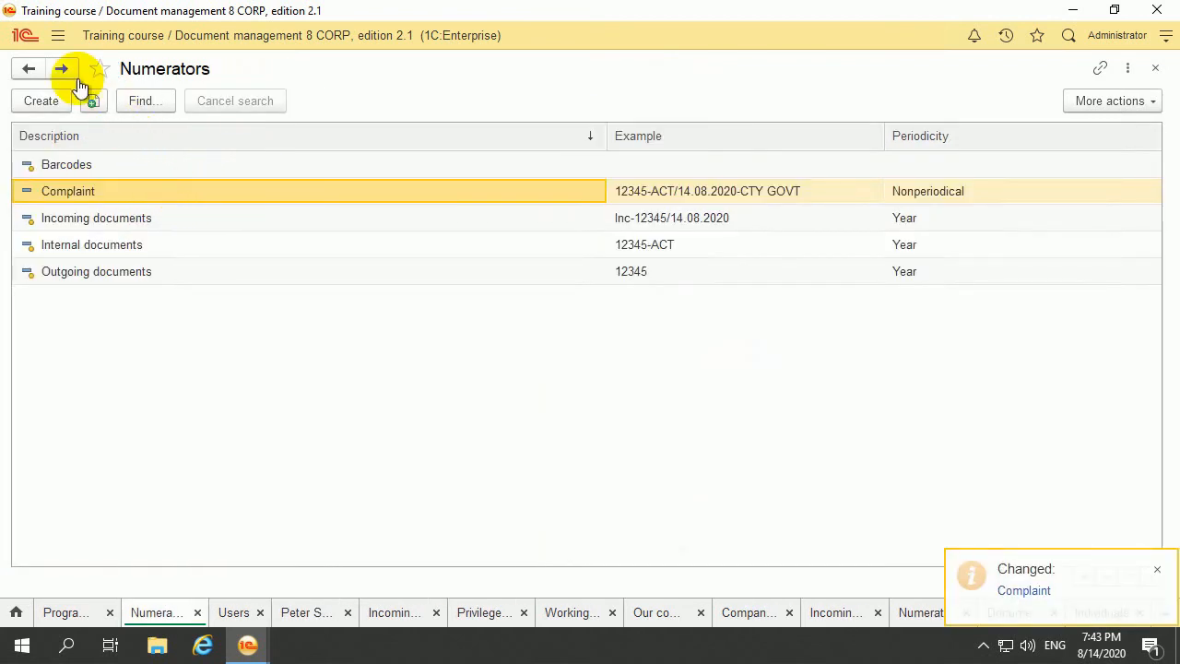
# Step: Switch to the regular user's session and open the list of incoming documents
pyautogui.click(58, 37)
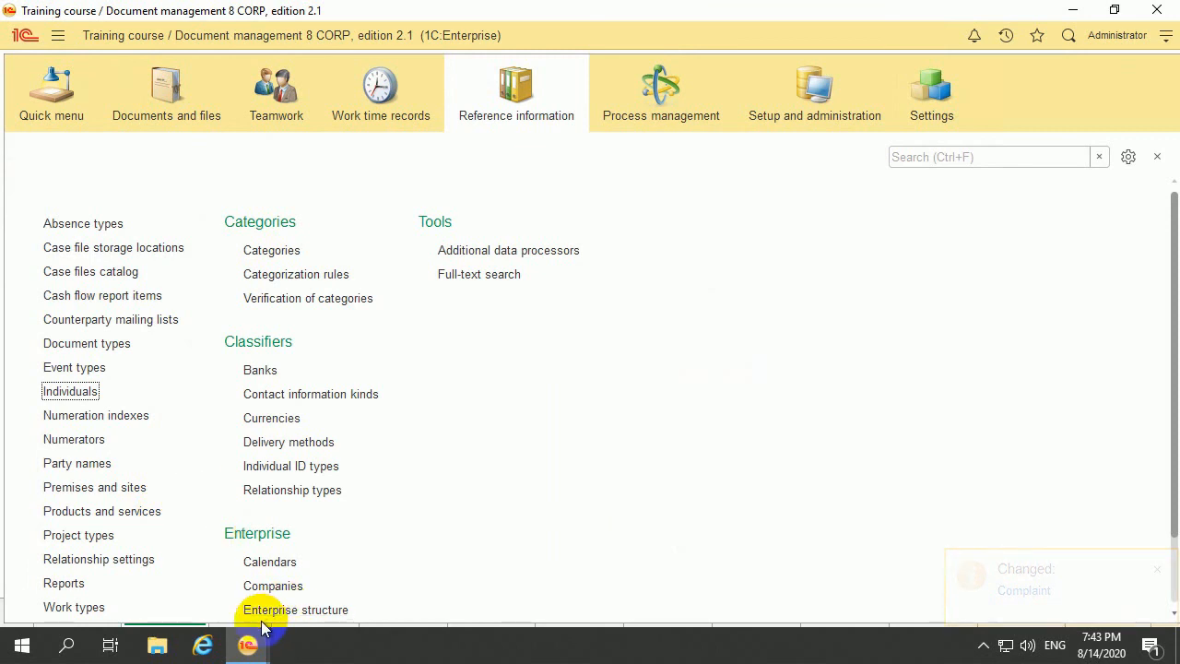
pyautogui.moveTo(247, 644)
pyautogui.click(453, 503)
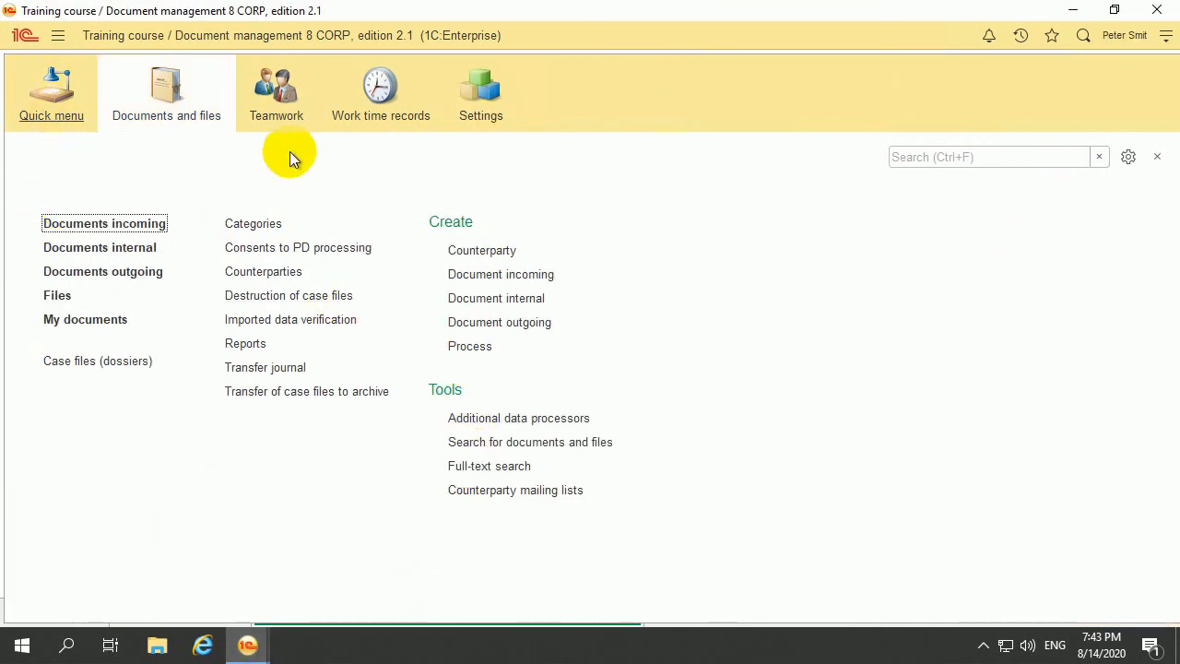
pyautogui.click(120, 229)
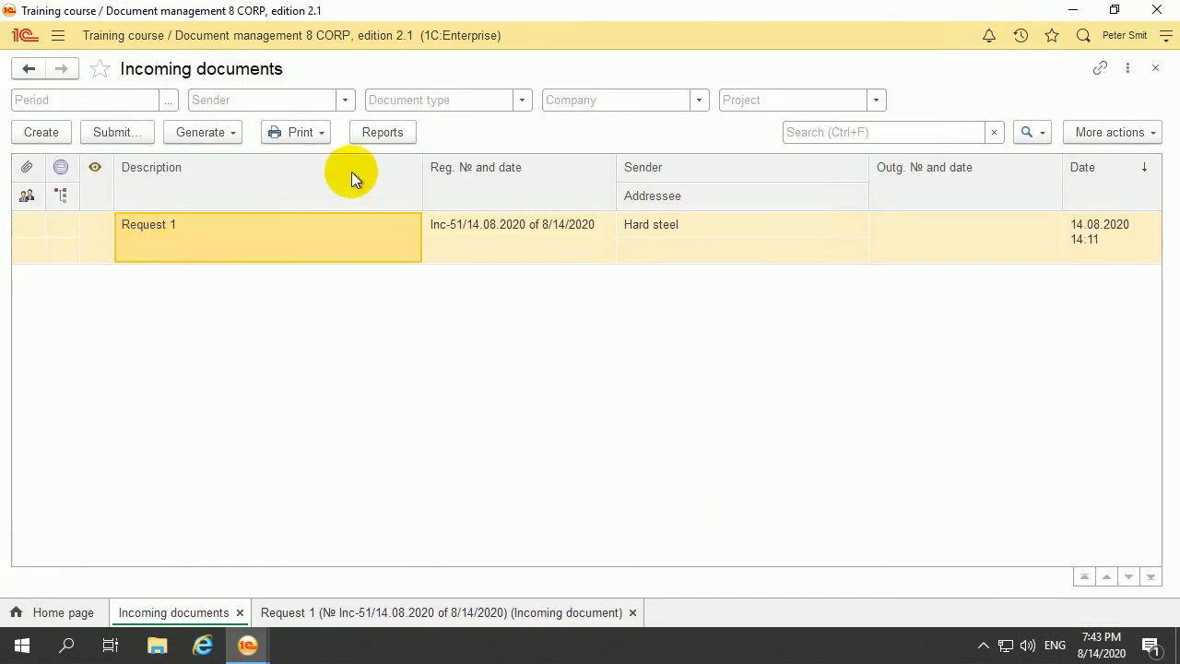
# Step: Create a new incoming document from the Complaint template
pyautogui.click(61, 141)
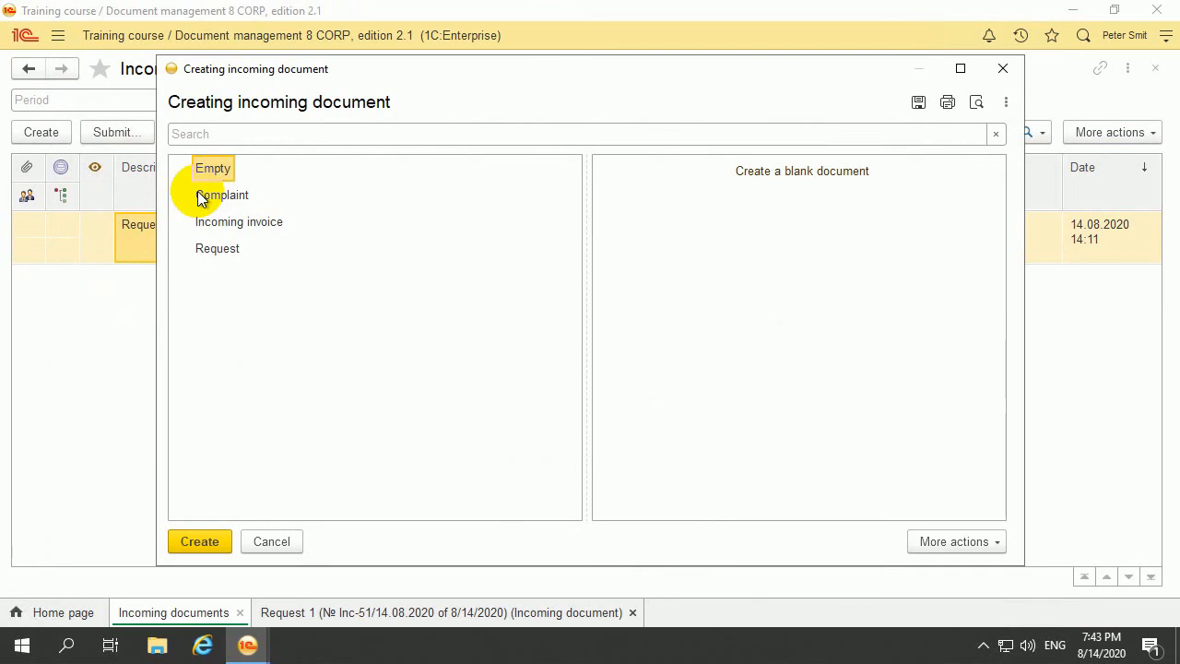
pyautogui.click(199, 194)
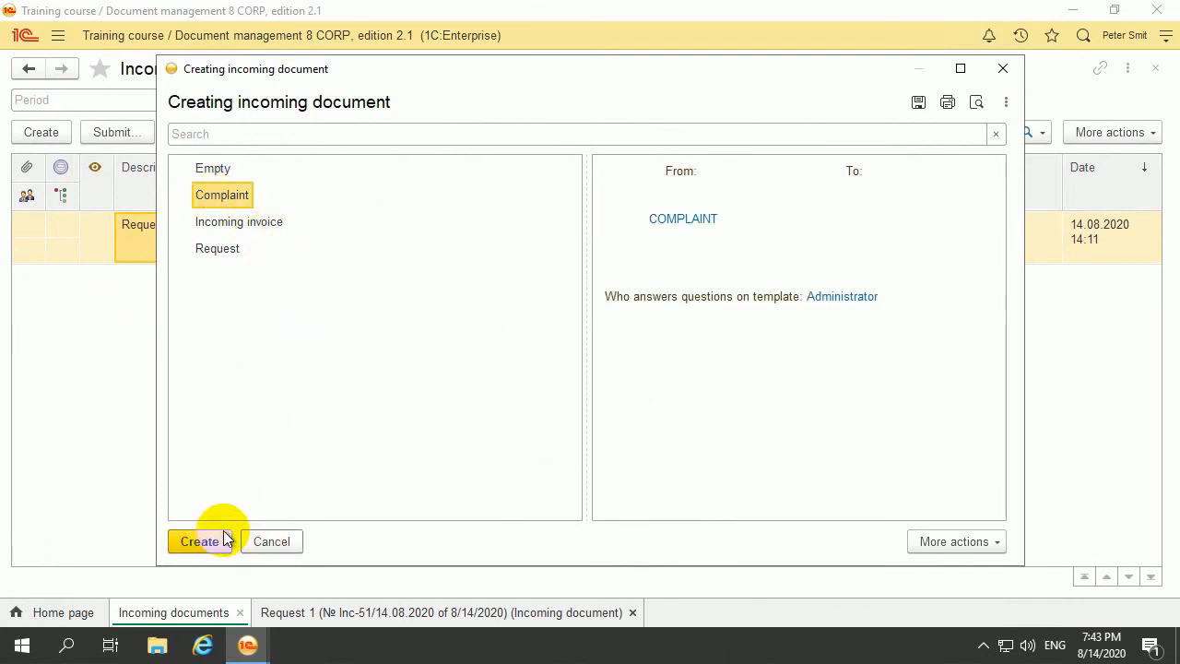
pyautogui.click(936, 545)
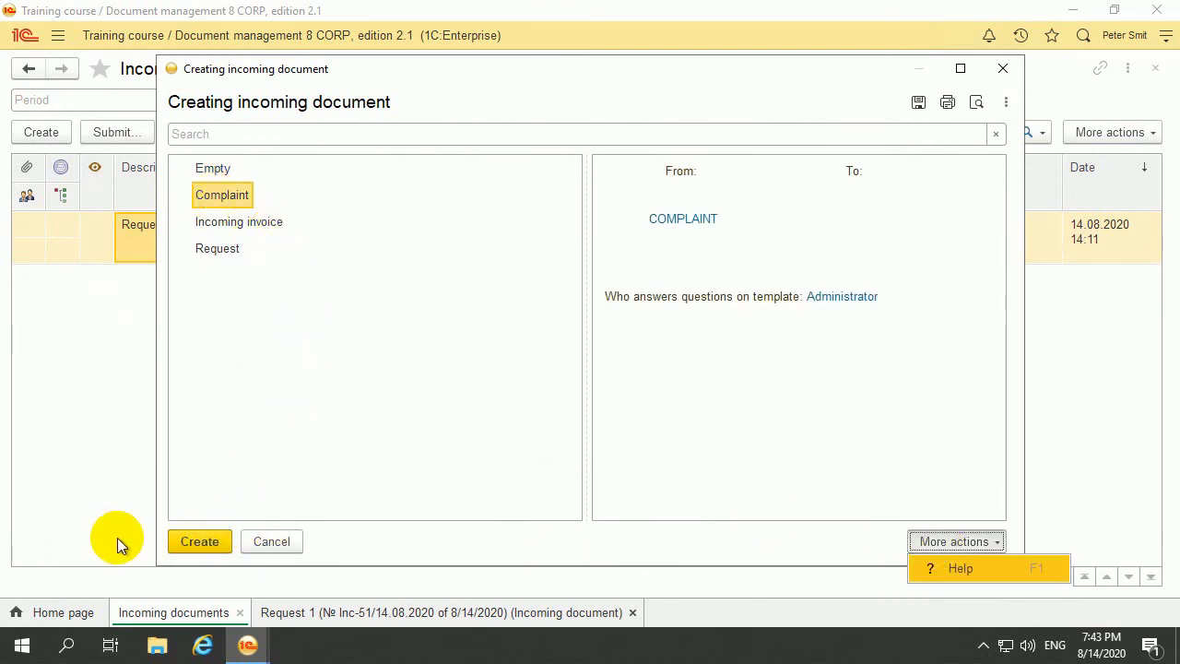
pyautogui.click(181, 544)
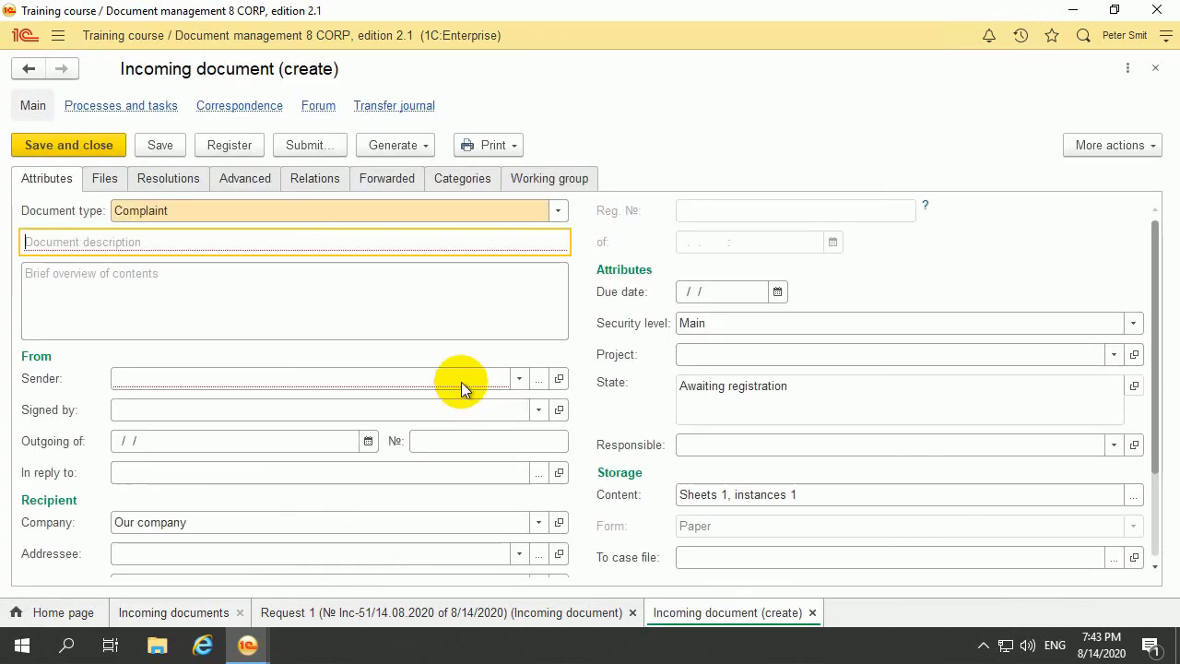
# Step: Set the new document's sender to Hard steel and its description to Complaint 1
pyautogui.click(519, 384)
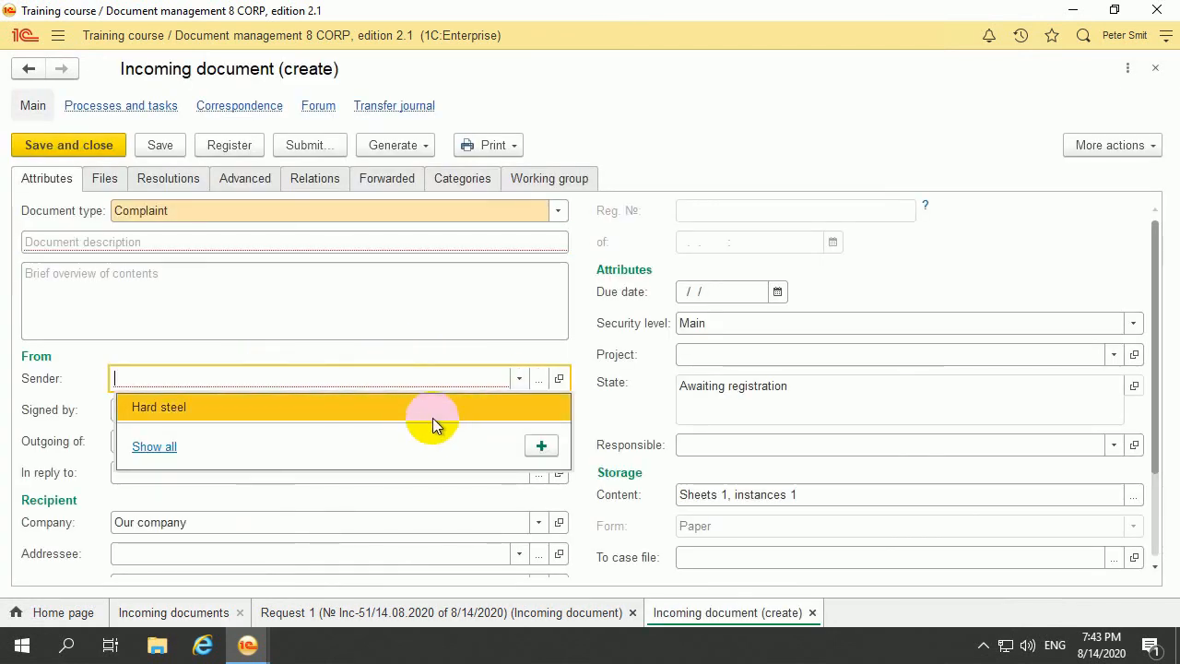
pyautogui.click(430, 417)
pyautogui.scroll(-3, 423, 383)
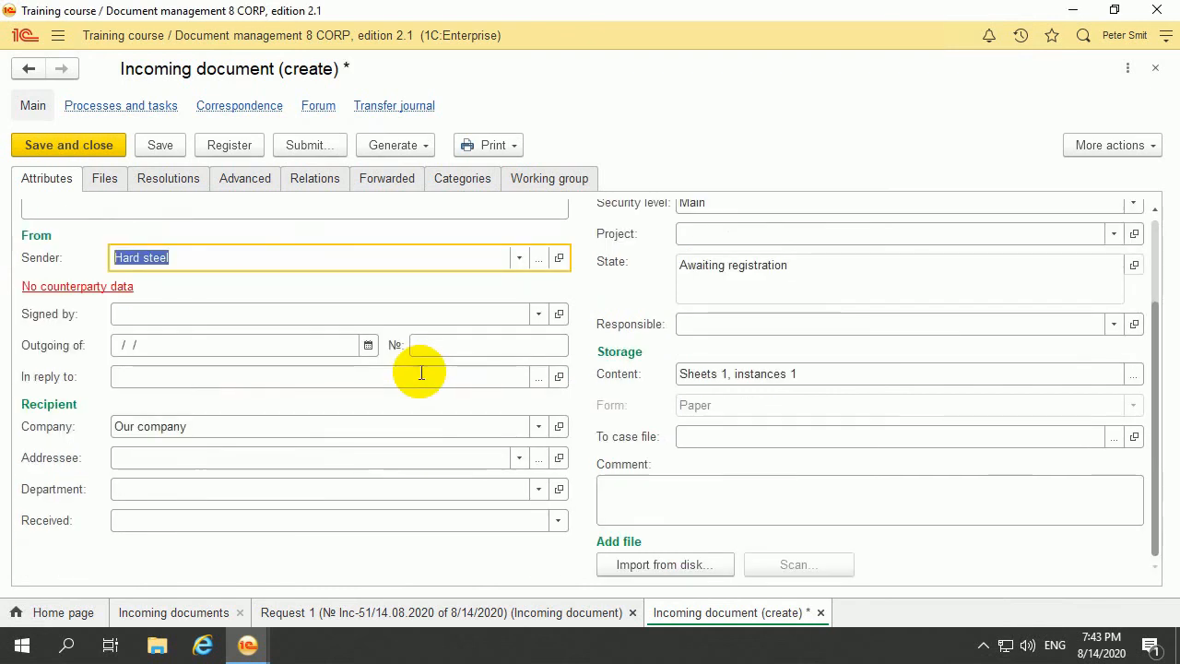
pyautogui.scroll(3, 411, 457)
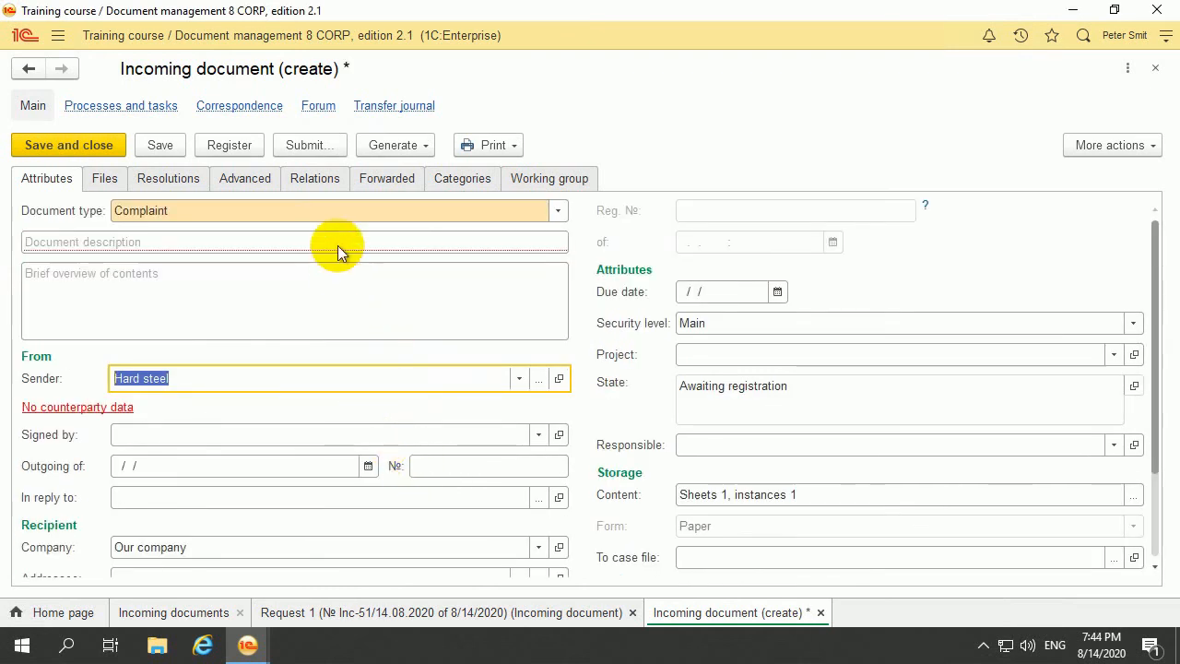
pyautogui.click(200, 241)
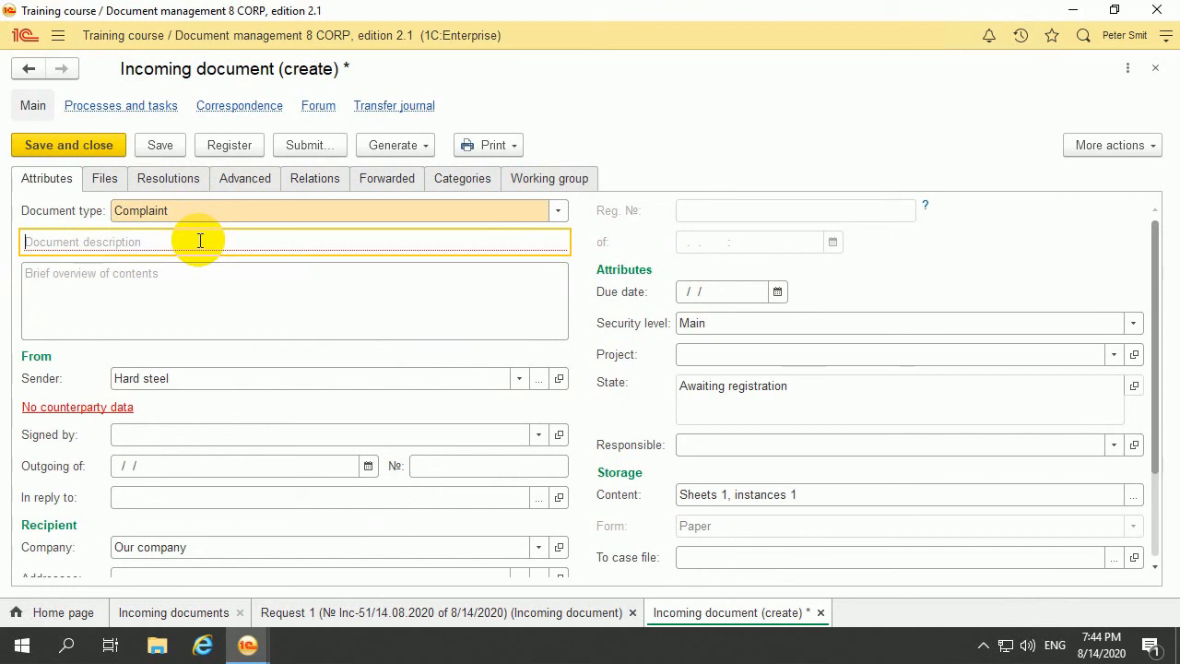
pyautogui.write('Complaint 1')
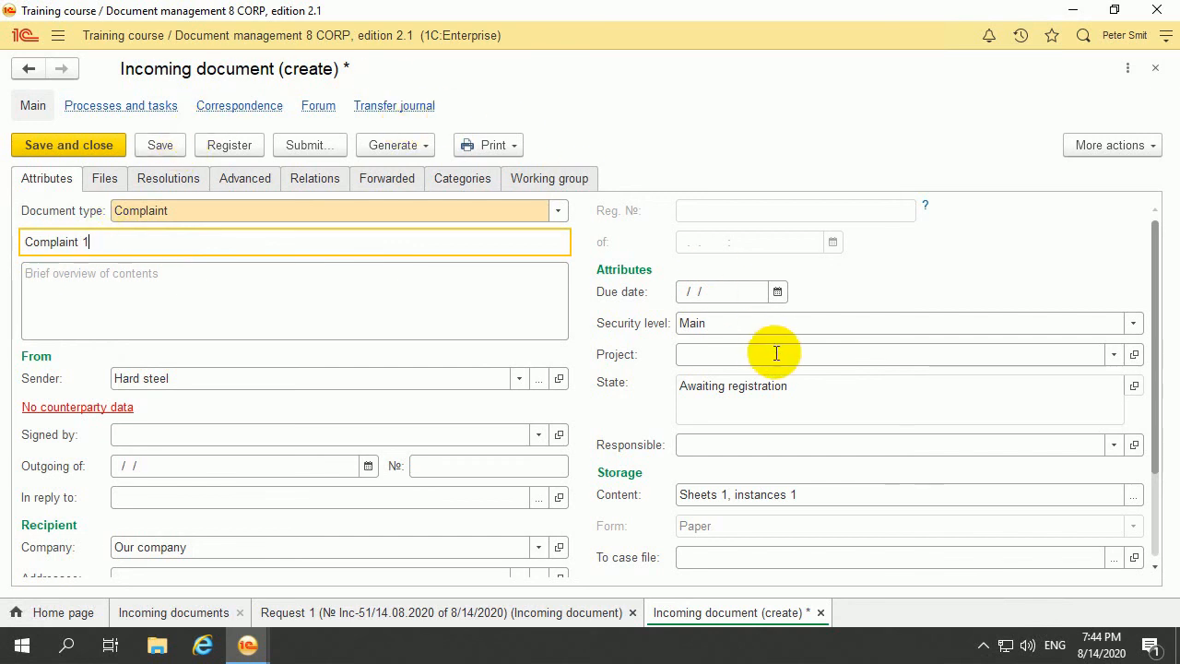
# Step: Save the Complaint 1 document and register it
pyautogui.scroll(-3, 778, 355)
pyautogui.scroll(2, 770, 387)
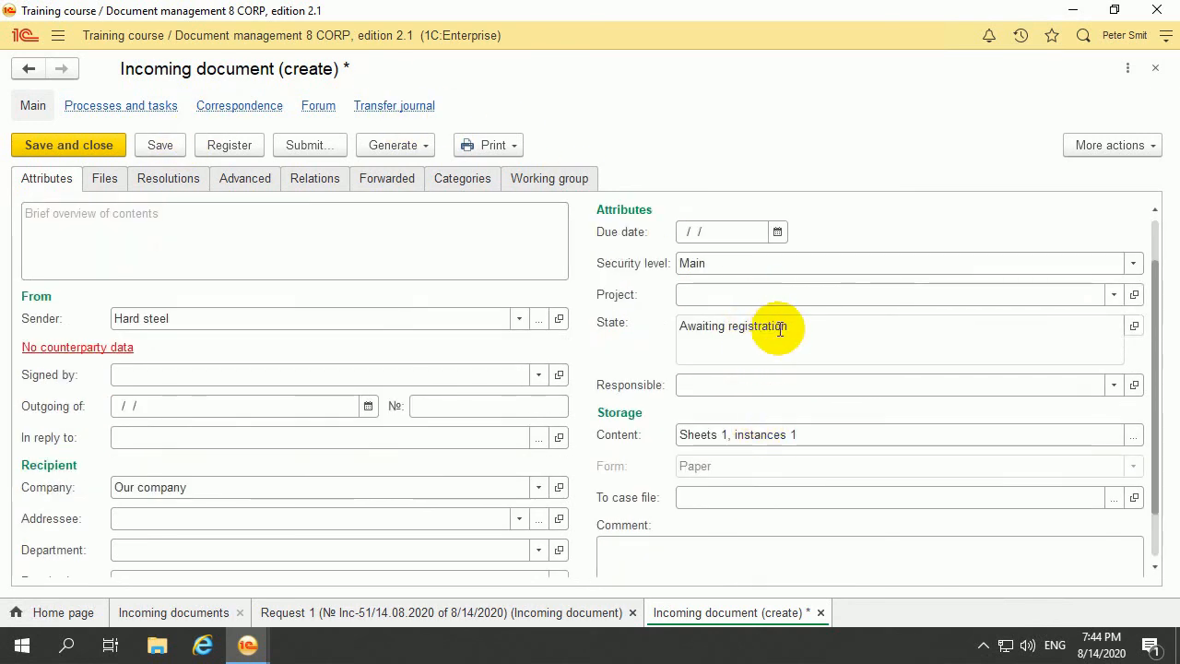
pyautogui.scroll(-2, 750, 363)
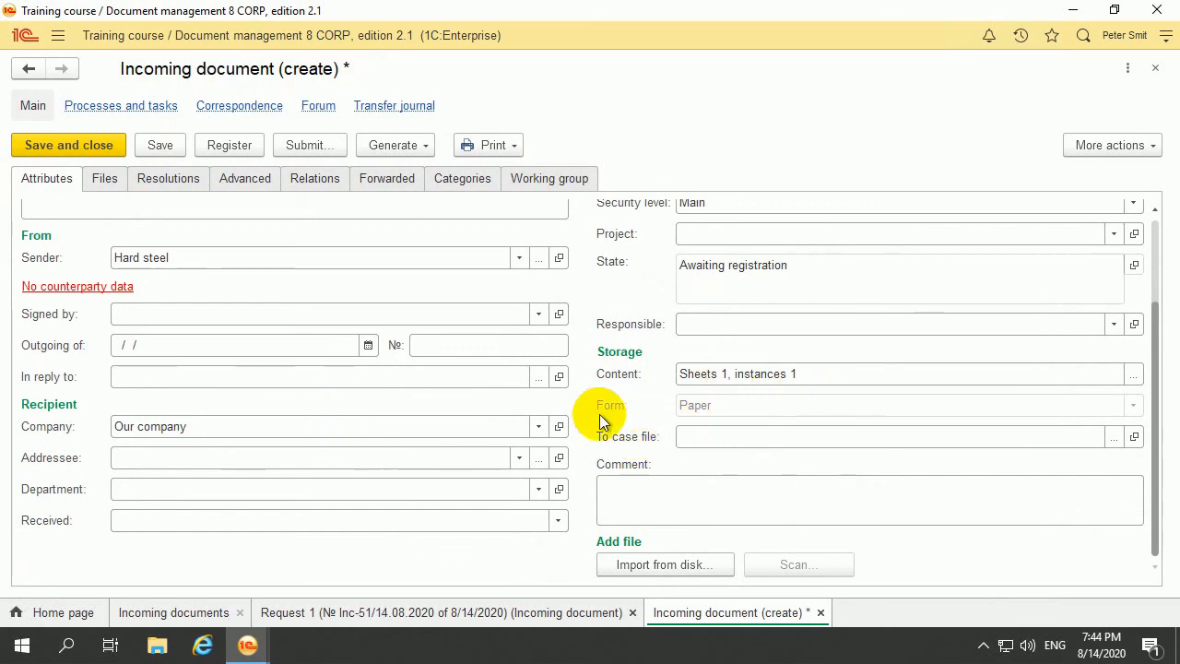
pyautogui.scroll(4, 282, 555)
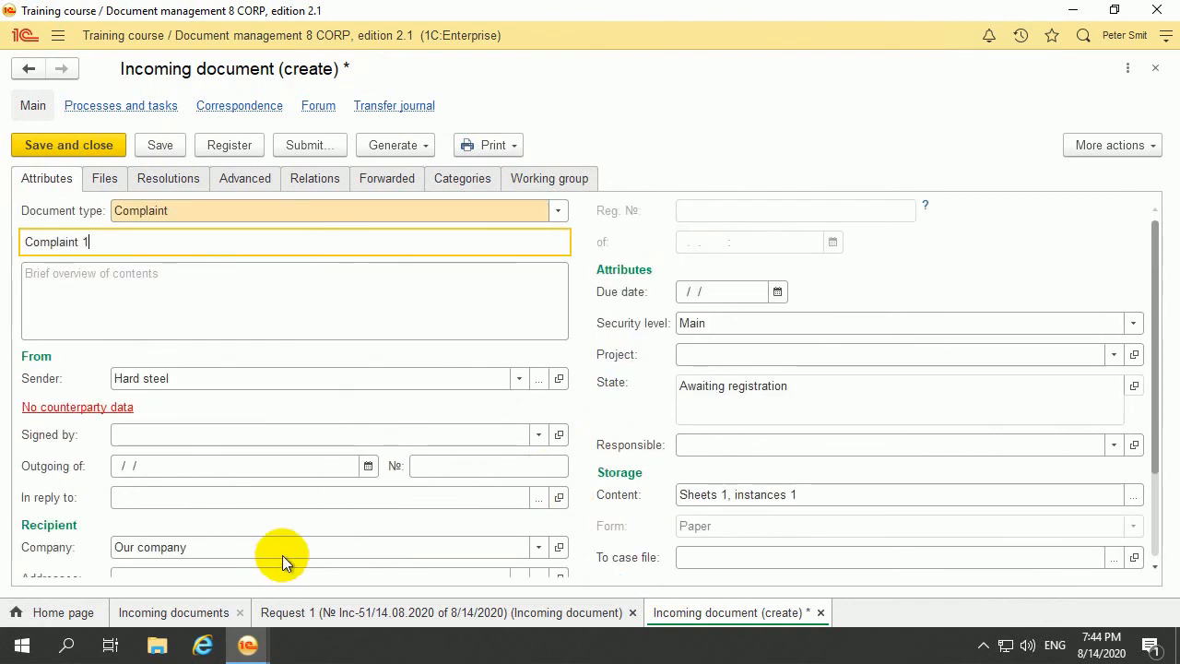
pyautogui.click(158, 149)
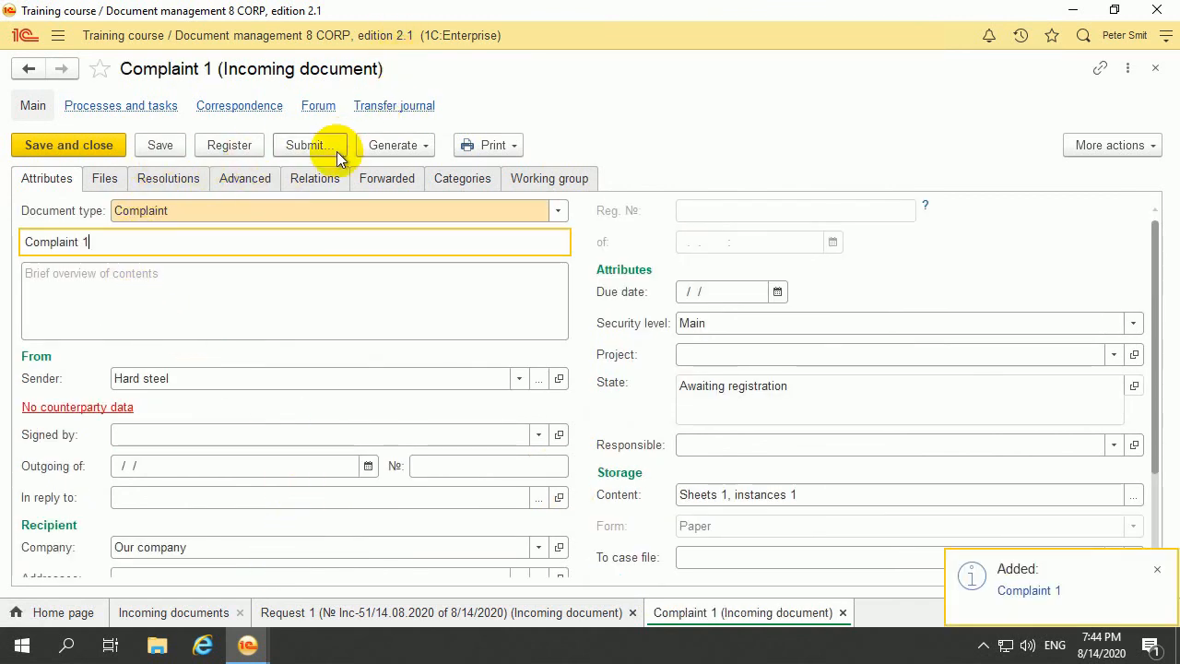
pyautogui.click(222, 148)
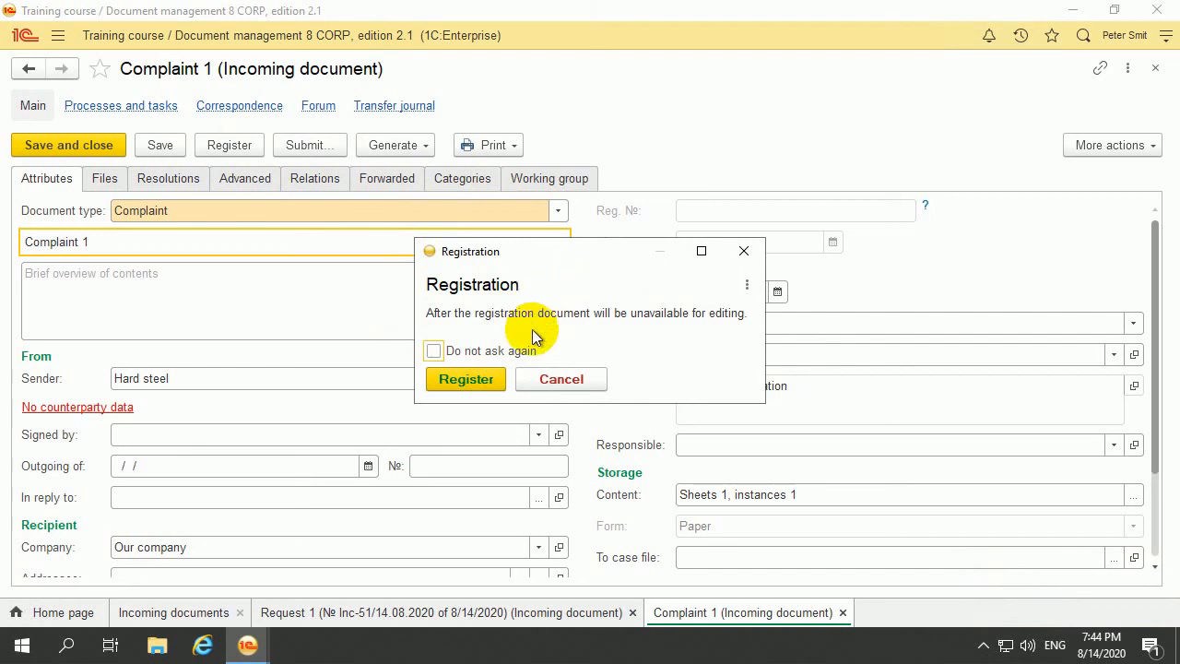
pyautogui.click(471, 381)
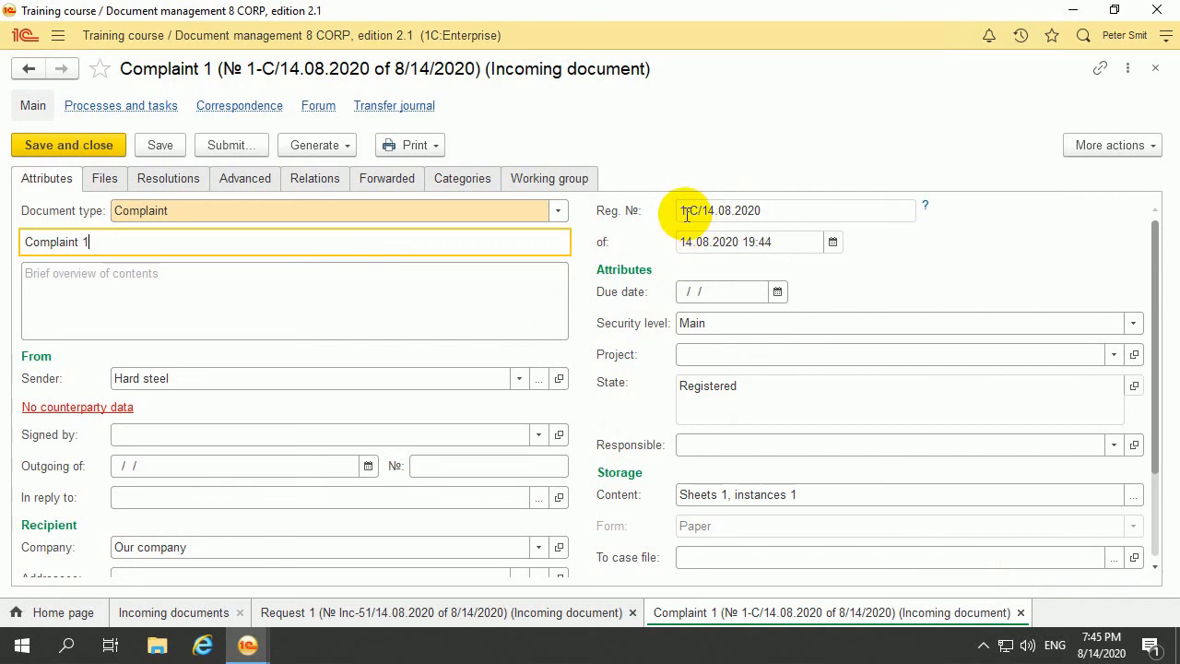
# Step: Examine the index and date parts of the registration number assigned to Complaint 1
pyautogui.moveTo(685, 213); pyautogui.dragTo(772, 211)
pyautogui.click(783, 211)
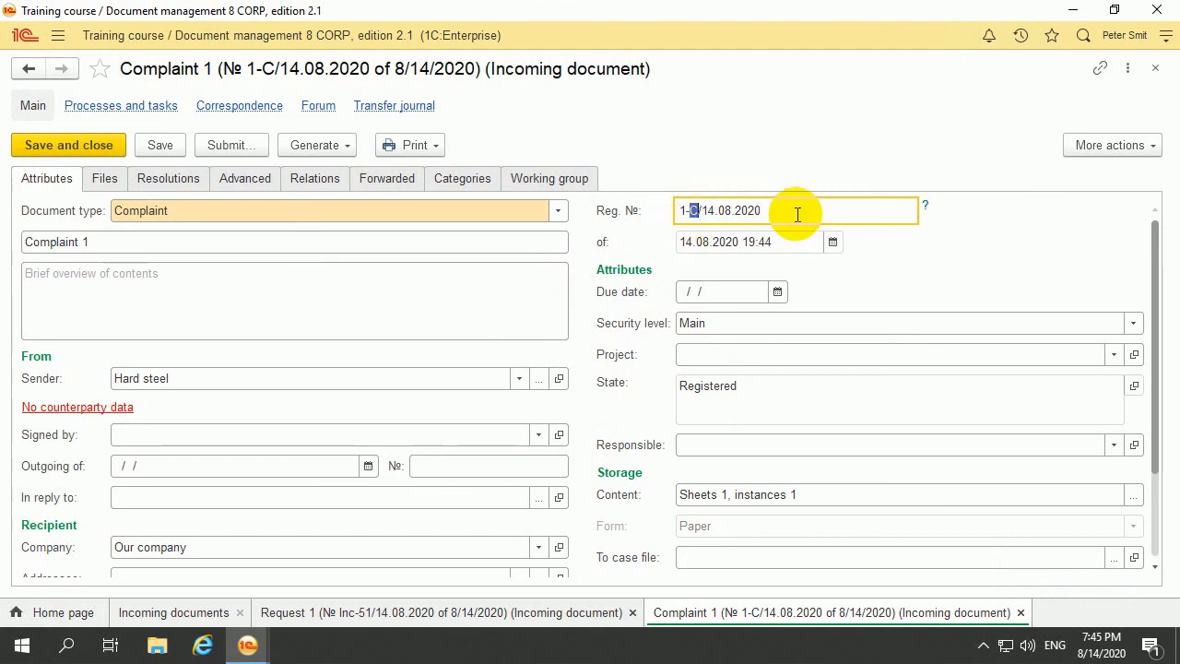
pyautogui.moveTo(703, 211); pyautogui.dragTo(764, 213)
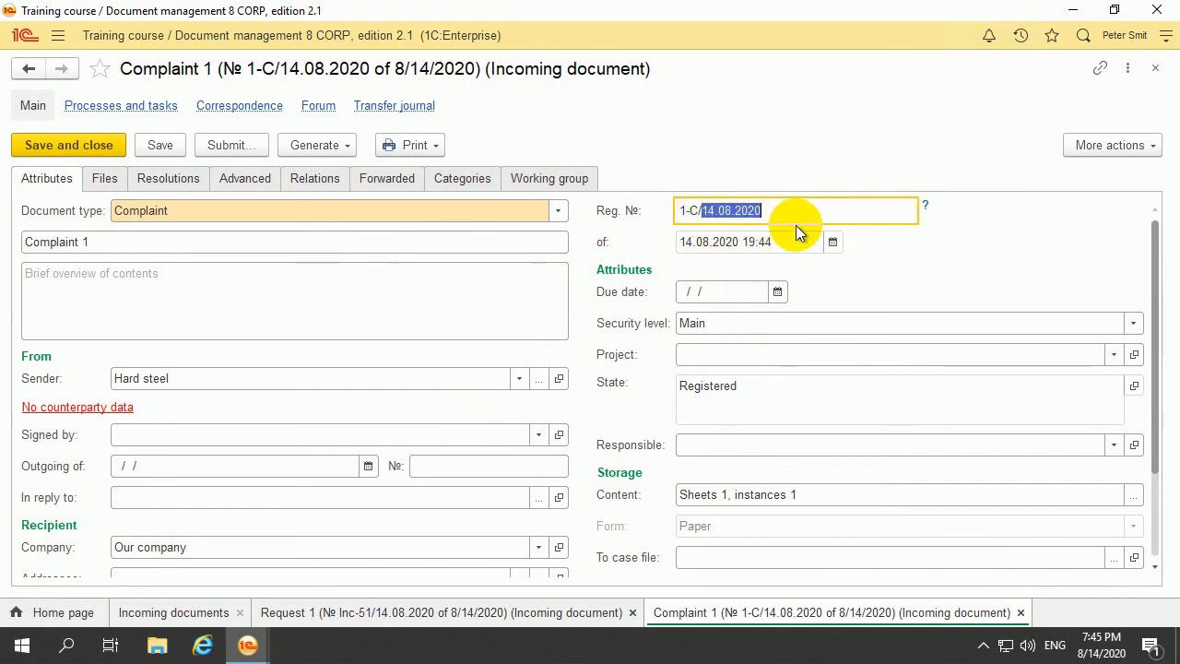
# Step: View the explanation of why the sender has no counterparty data, and close it
pyautogui.click(93, 407)
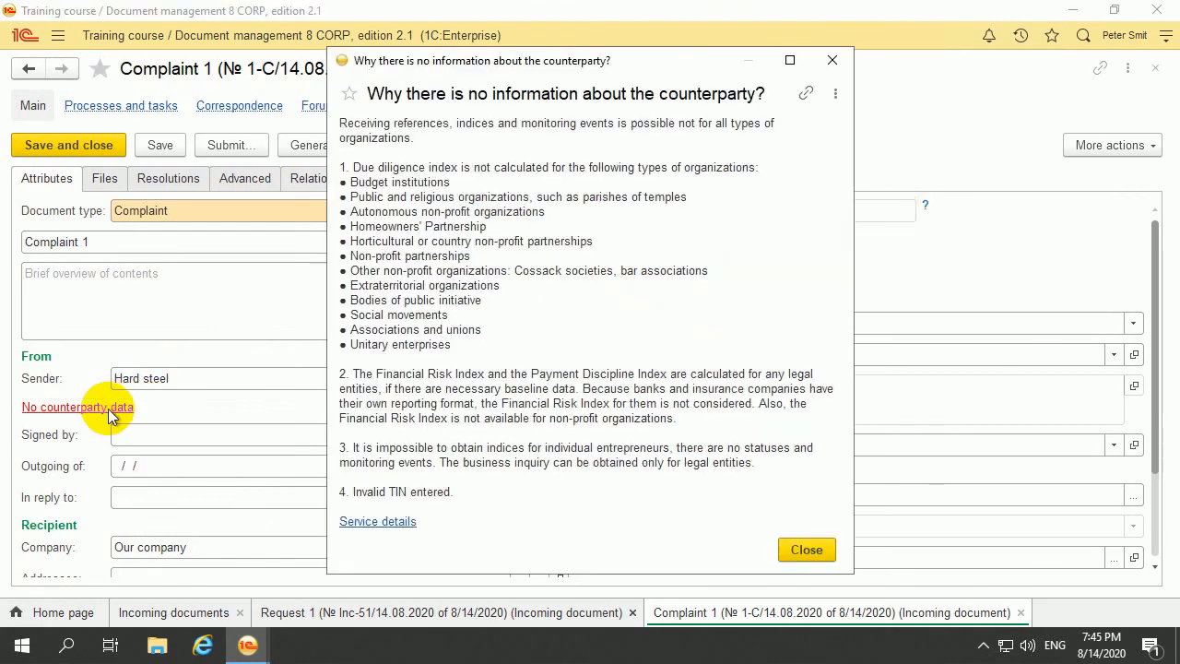
pyautogui.click(789, 558)
pyautogui.click(791, 554)
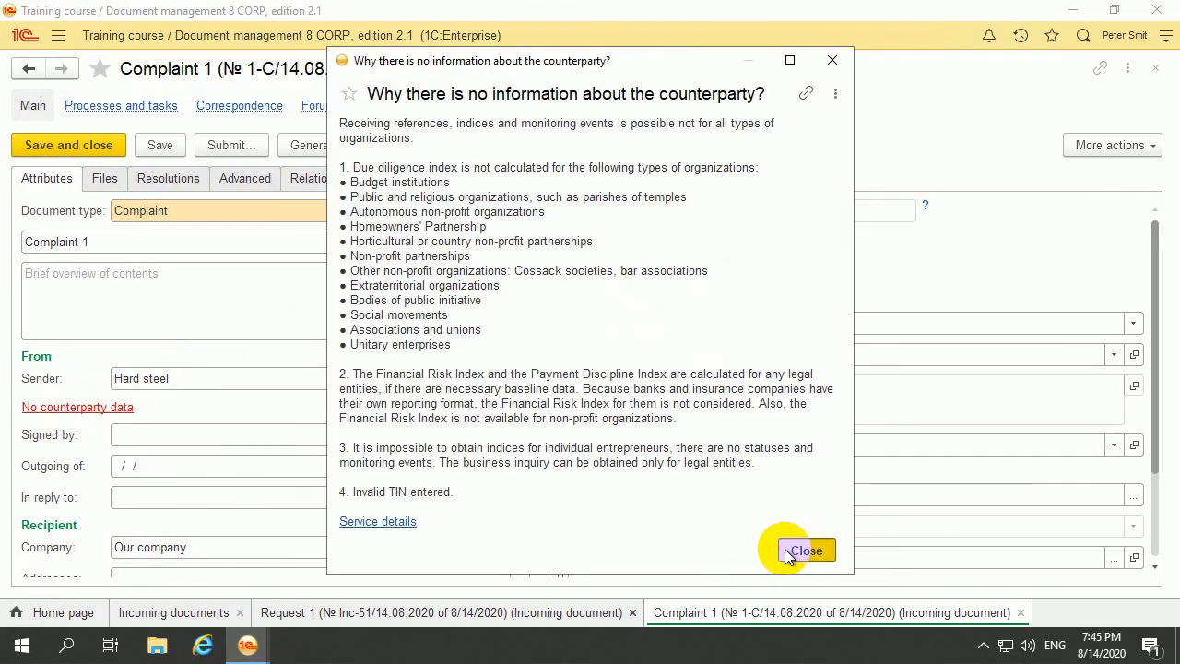
# Step: Open the Hard steel counterparty from the sender field and try to save it with the numeration index HS
pyautogui.click(559, 380)
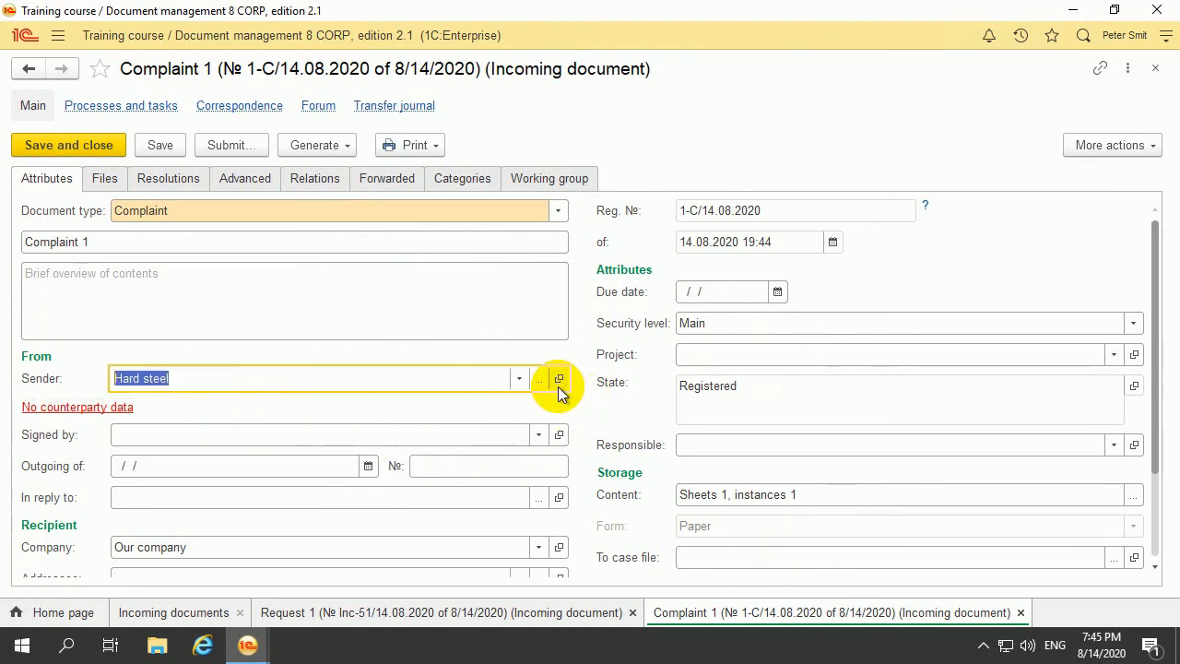
pyautogui.click(560, 378)
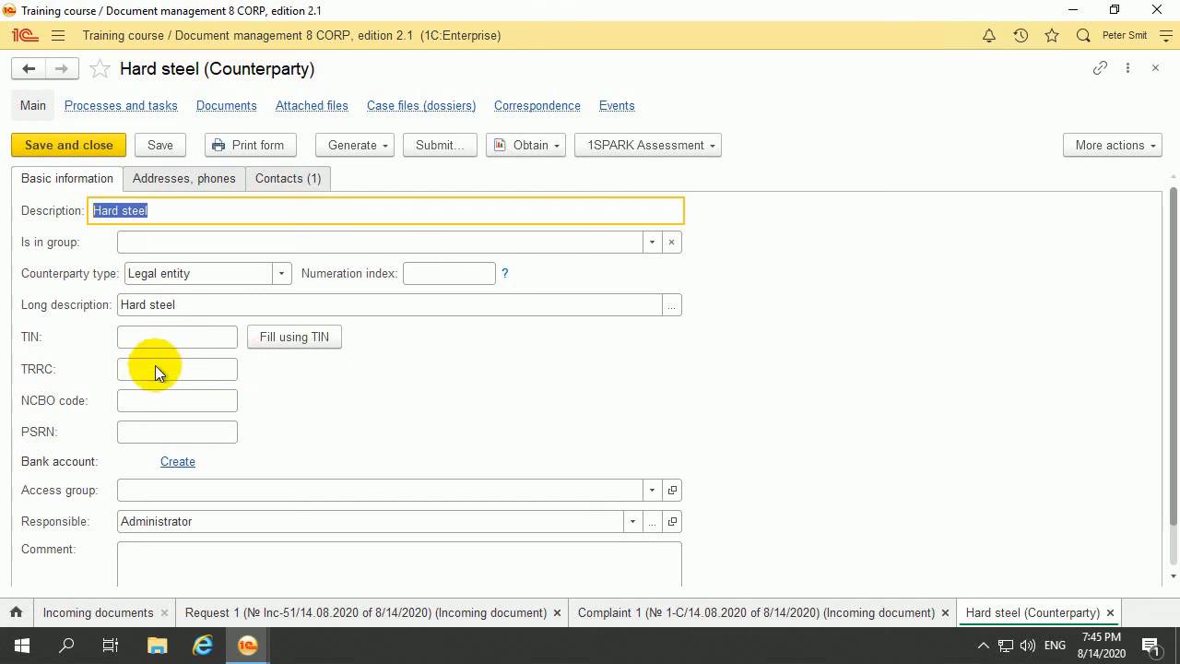
pyautogui.click(449, 274)
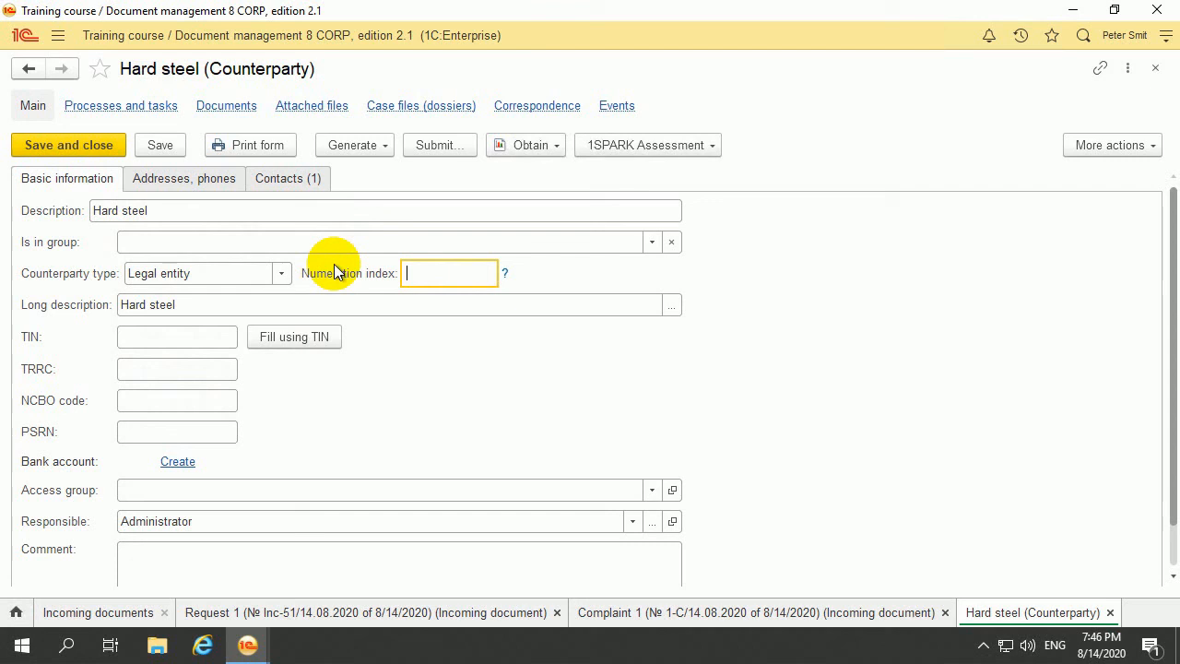
pyautogui.write('HS')
pyautogui.click(52, 152)
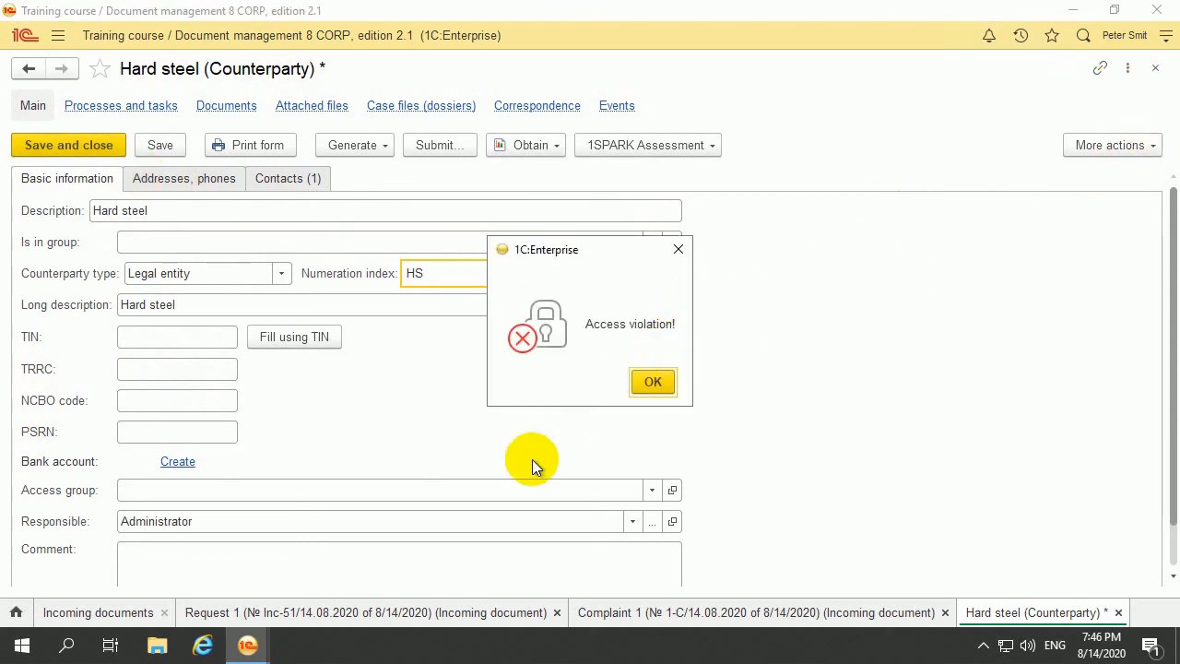
# Step: Dismiss the access error, switch to the administrator session and open the Hard steel counterparty from the Counterparties list
pyautogui.click(653, 383)
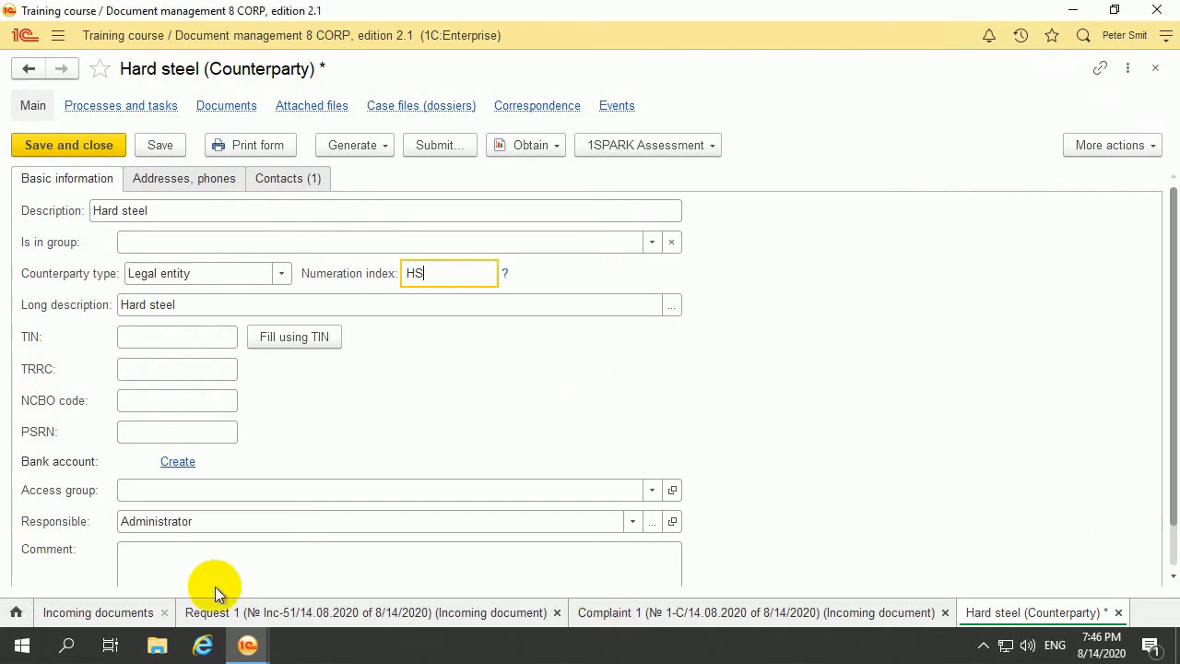
pyautogui.moveTo(254, 642)
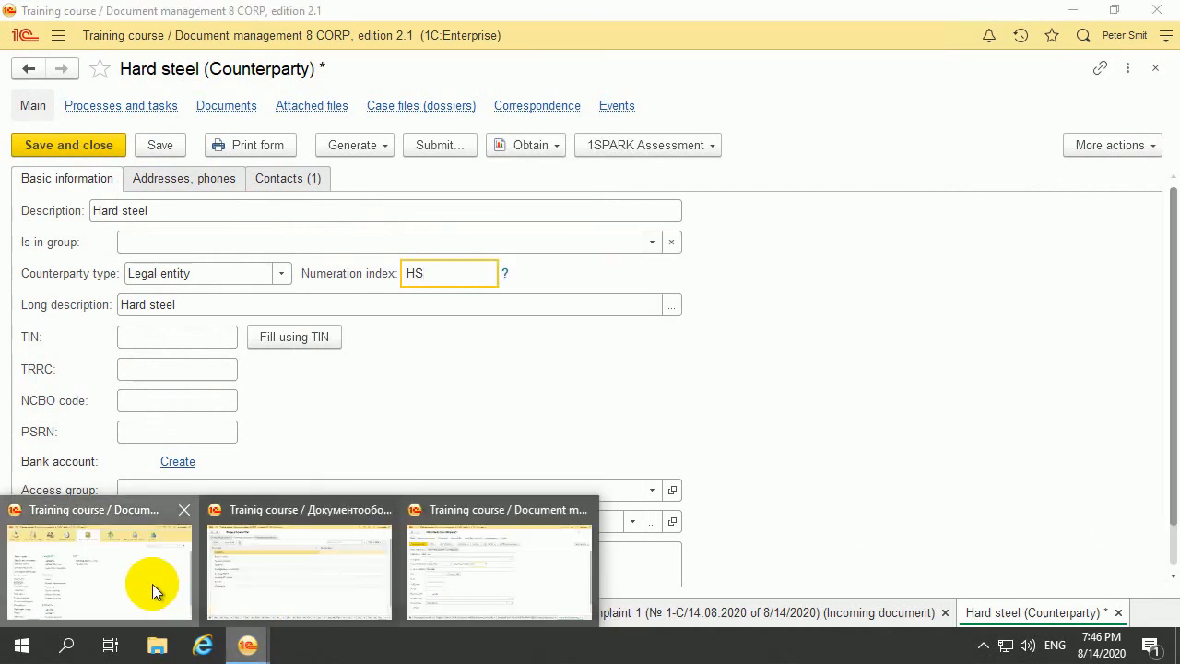
pyautogui.click(154, 588)
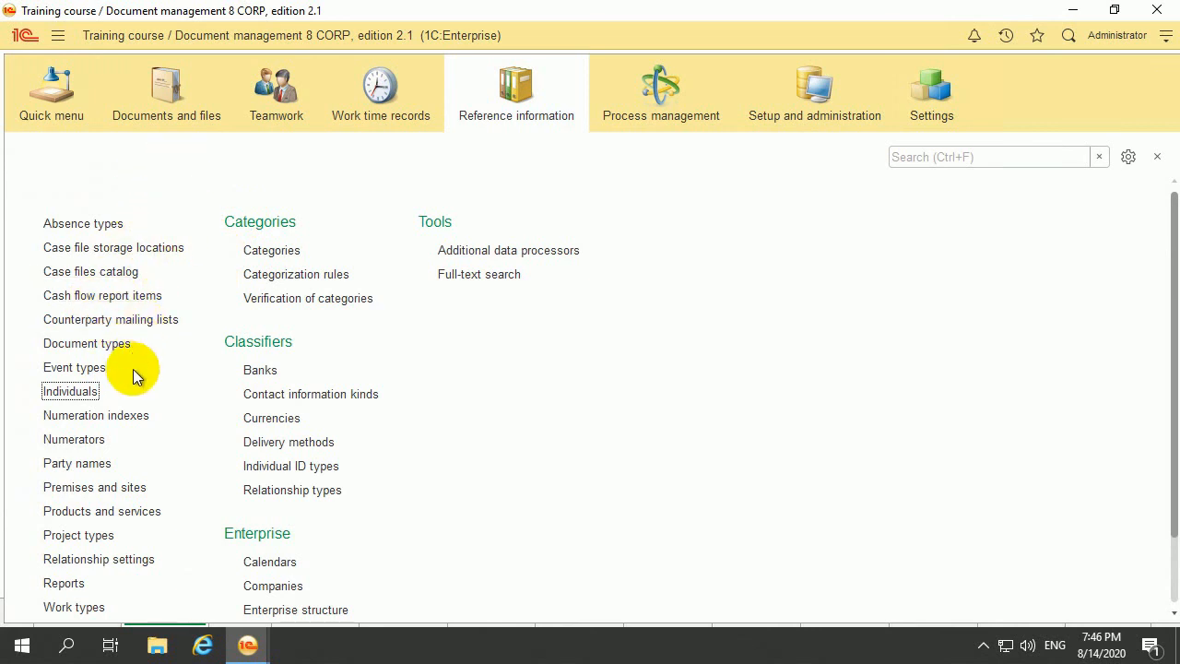
pyautogui.click(1002, 156)
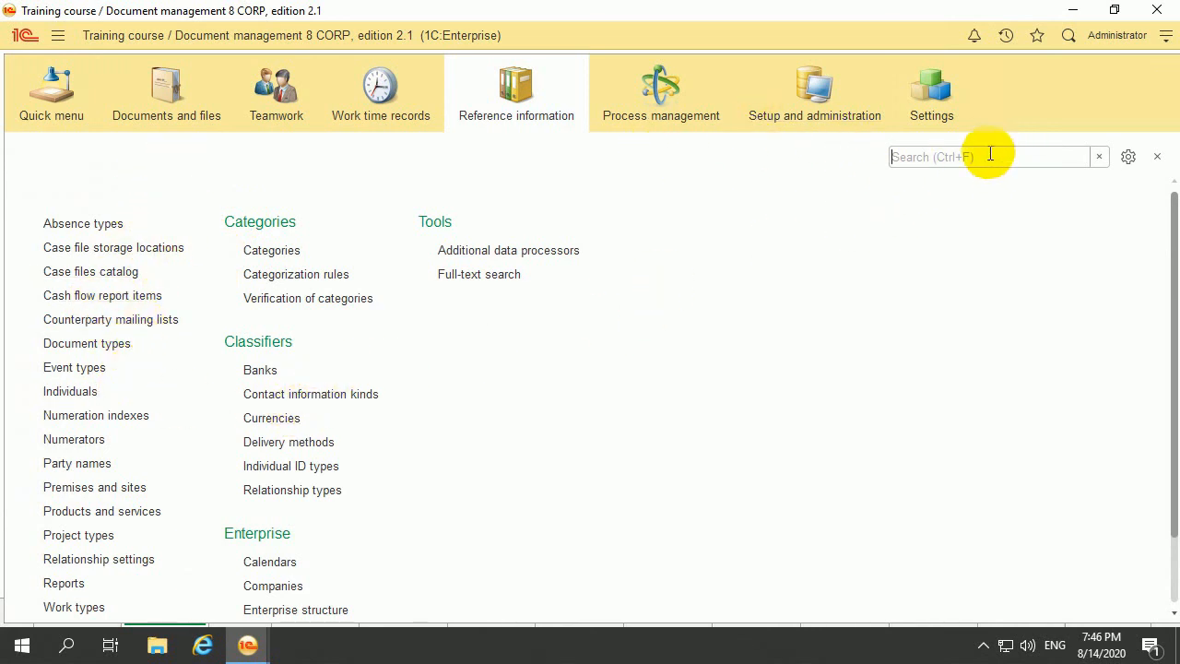
pyautogui.write('co')
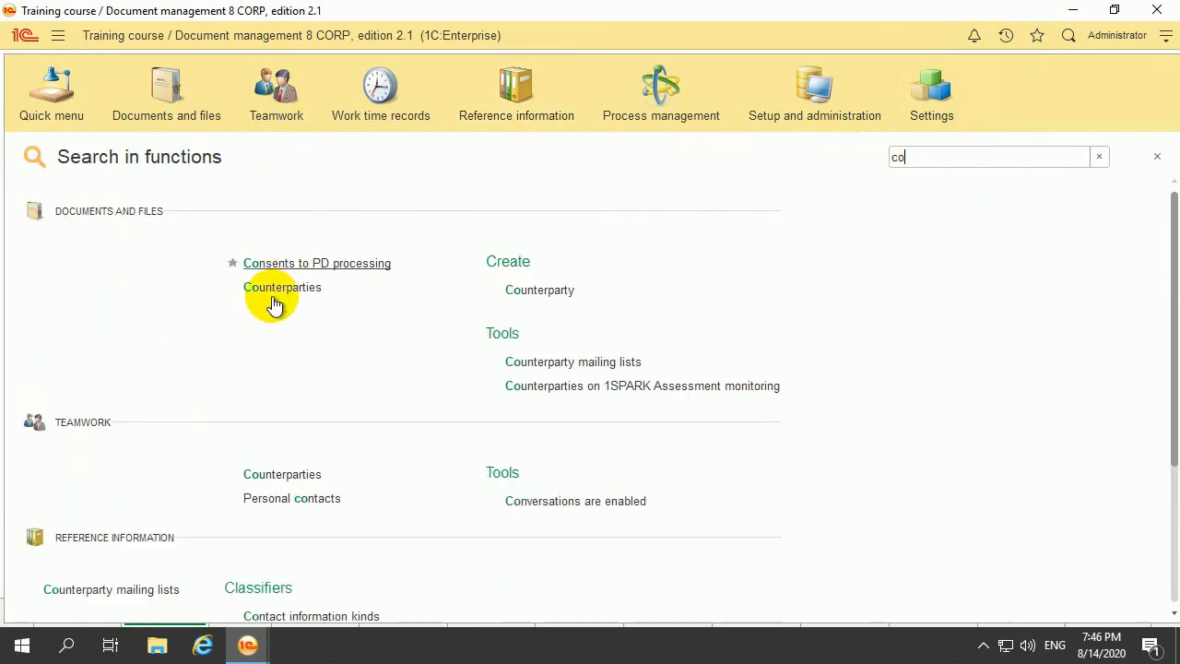
pyautogui.click(268, 289)
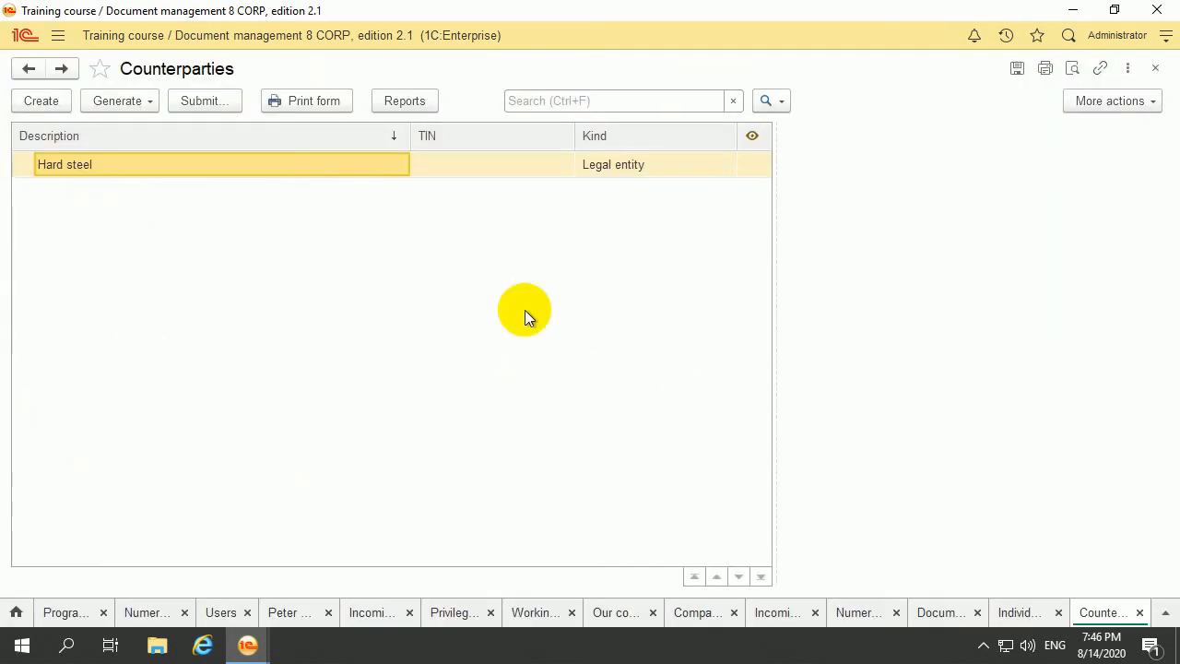
pyautogui.doubleClick(212, 169)
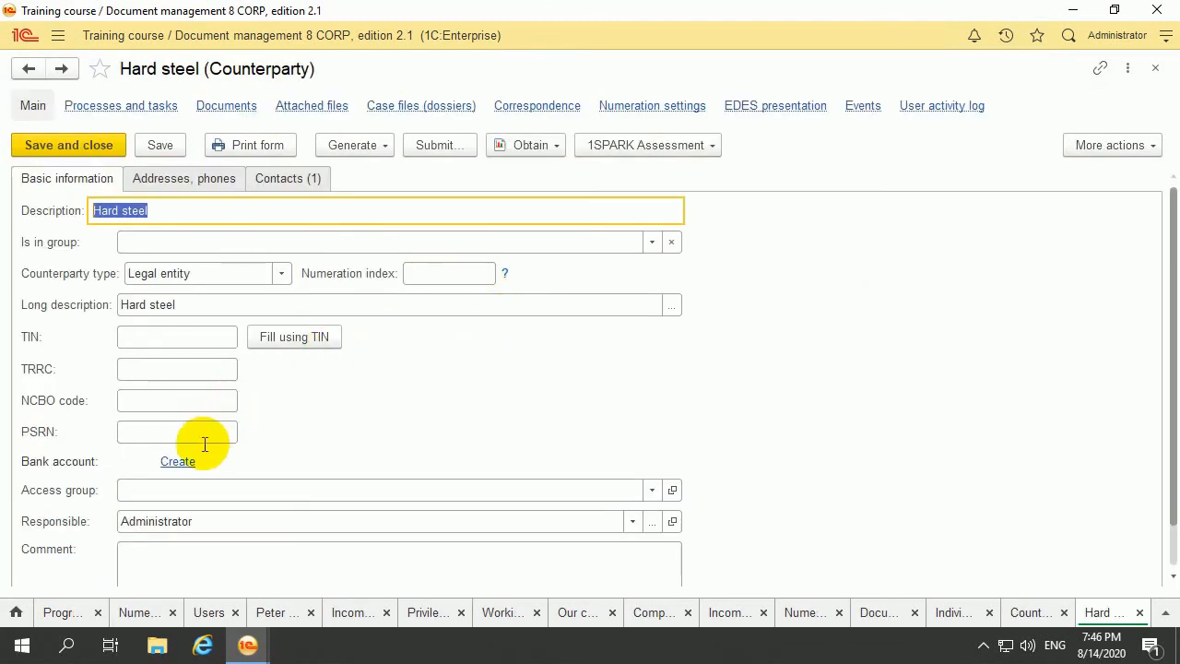
# Step: Try to enter a numeration index for the Hard steel counterparty, without taking over editing from the other session
pyautogui.click(453, 272)
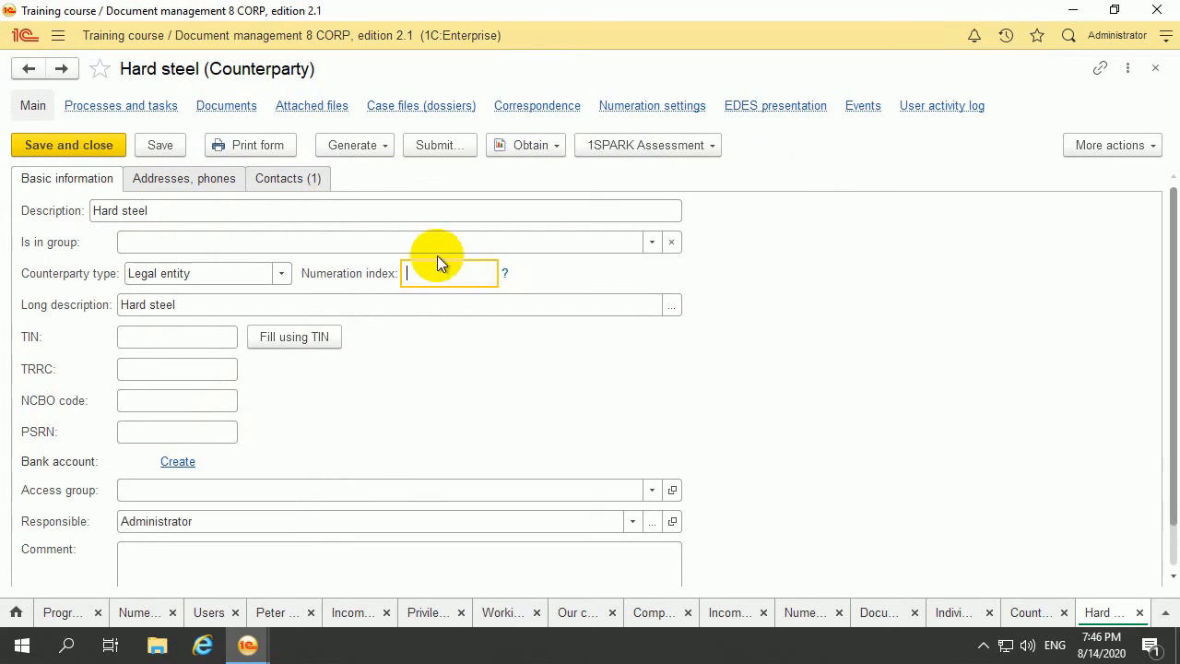
pyautogui.write('H')
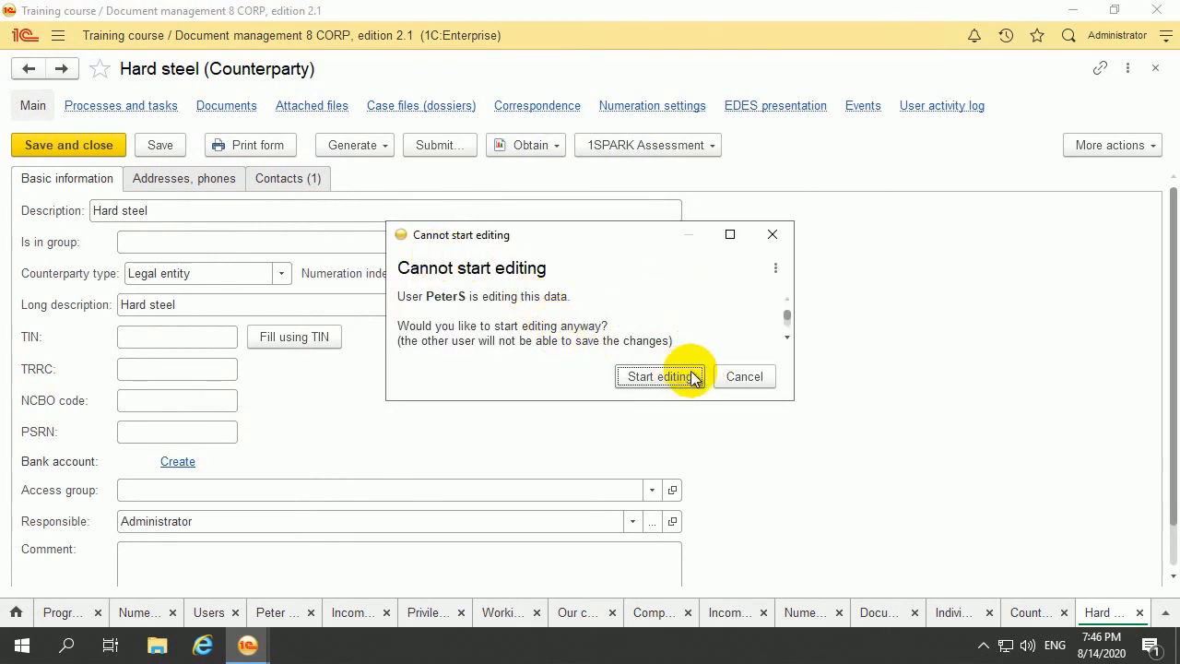
pyautogui.click(743, 376)
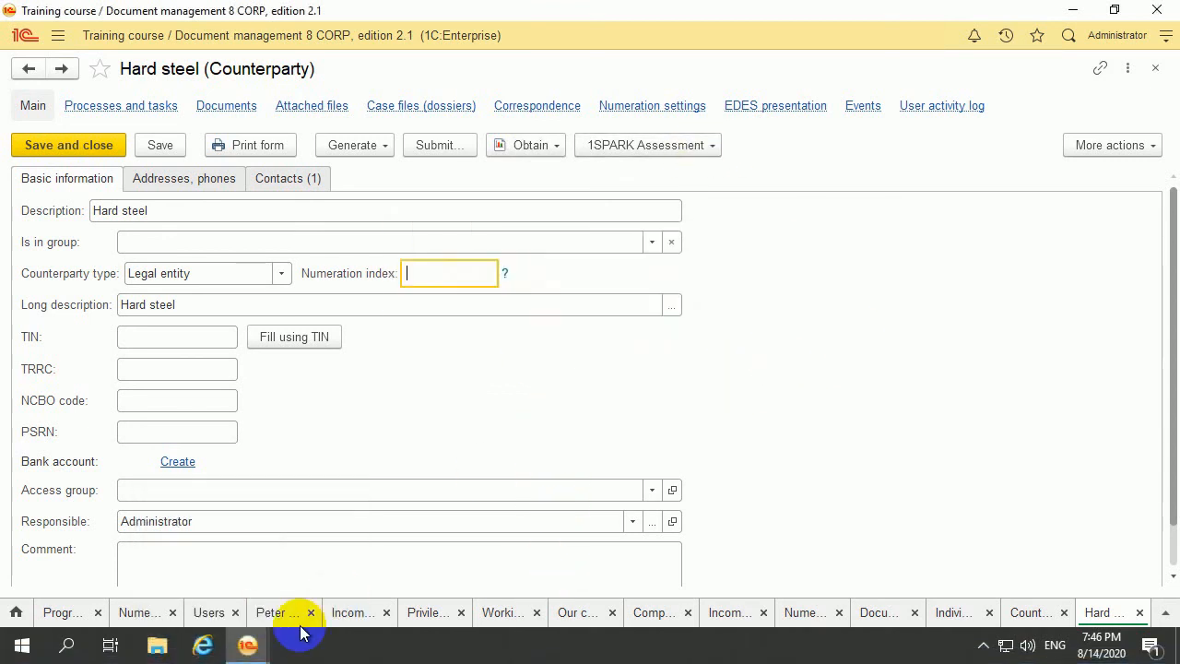
# Step: Switch back to the regular user's session, retry saving the Hard steel counterparty, and close it without keeping the changes
pyautogui.click(250, 642)
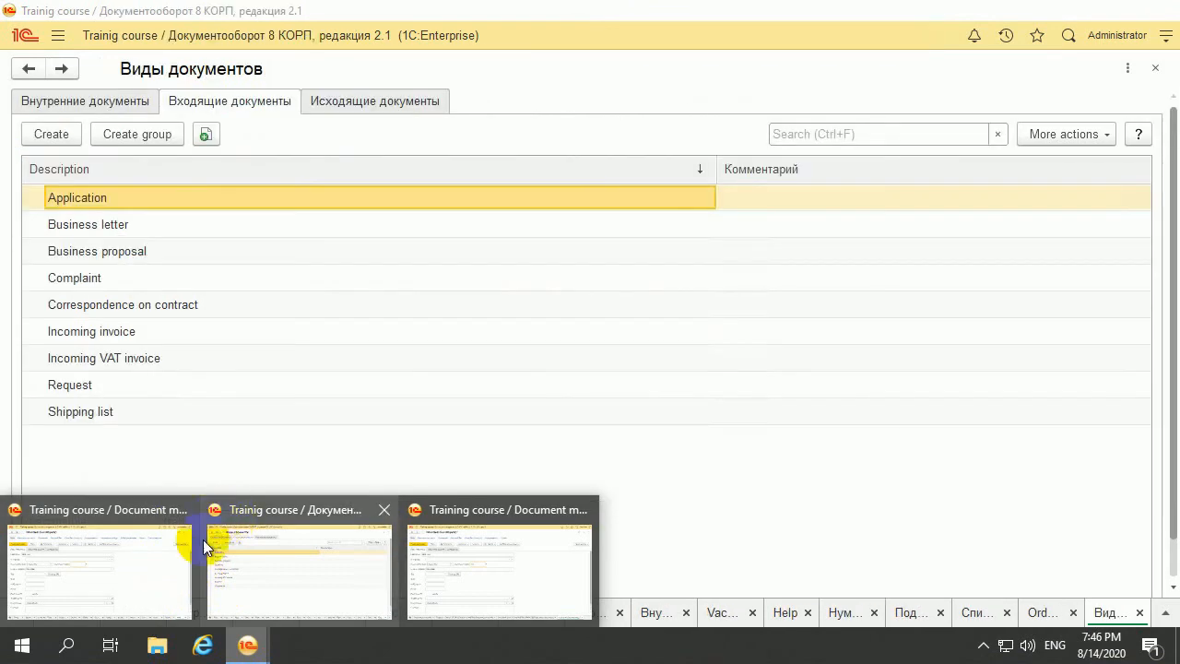
pyautogui.click(543, 602)
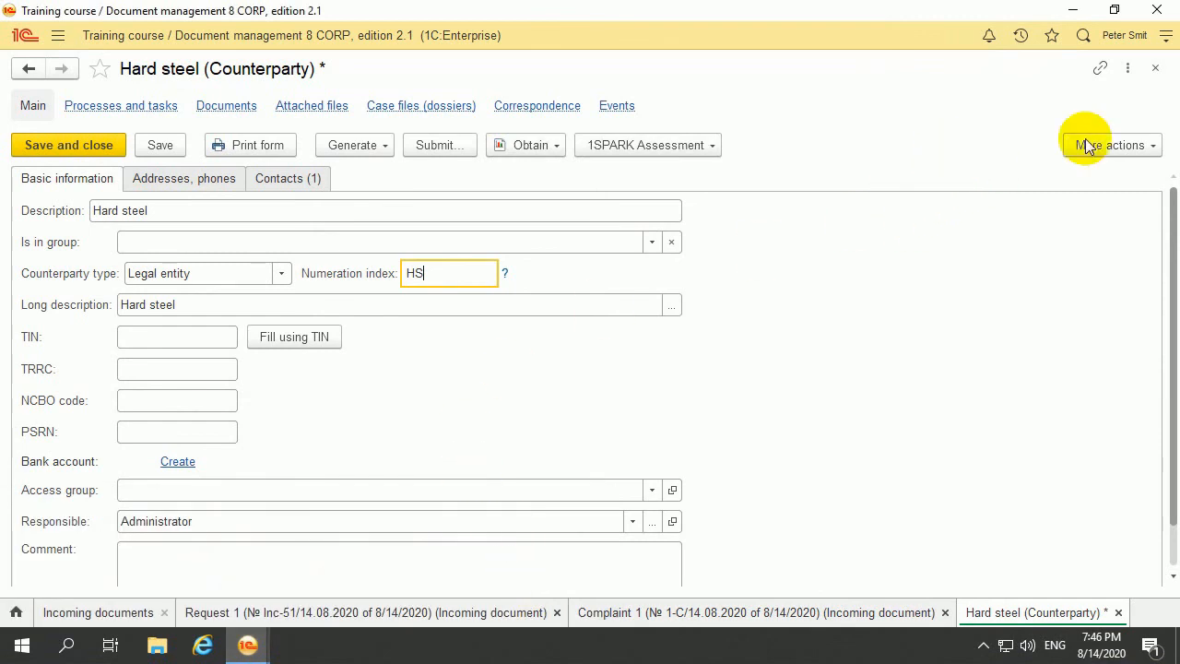
pyautogui.click(121, 146)
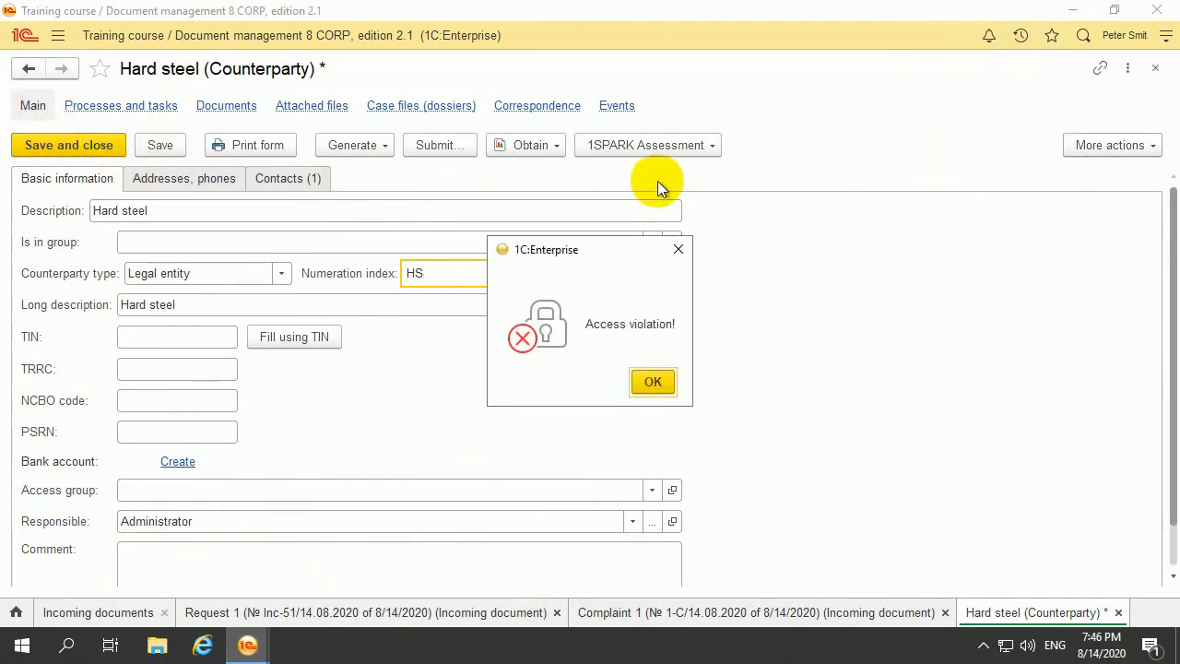
pyautogui.click(635, 379)
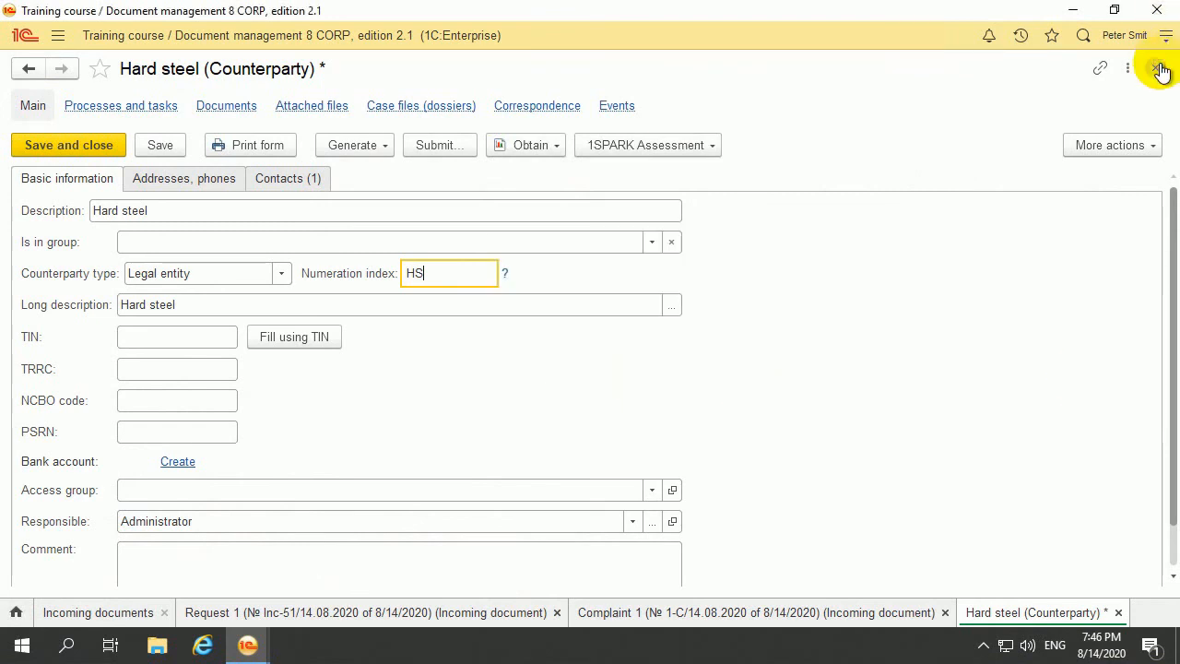
pyautogui.click(1158, 69)
pyautogui.click(620, 390)
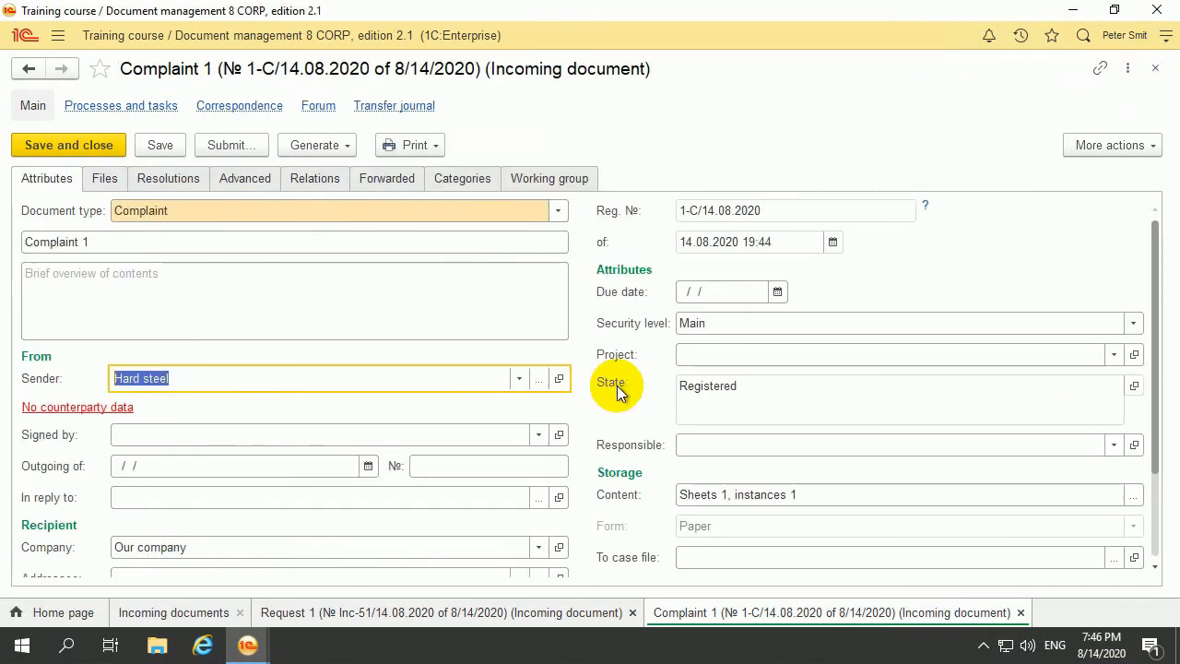
# Step: In the administrator session, set the Hard steel counterparty's numeration index to HS, then save and close it
pyautogui.moveTo(264, 636)
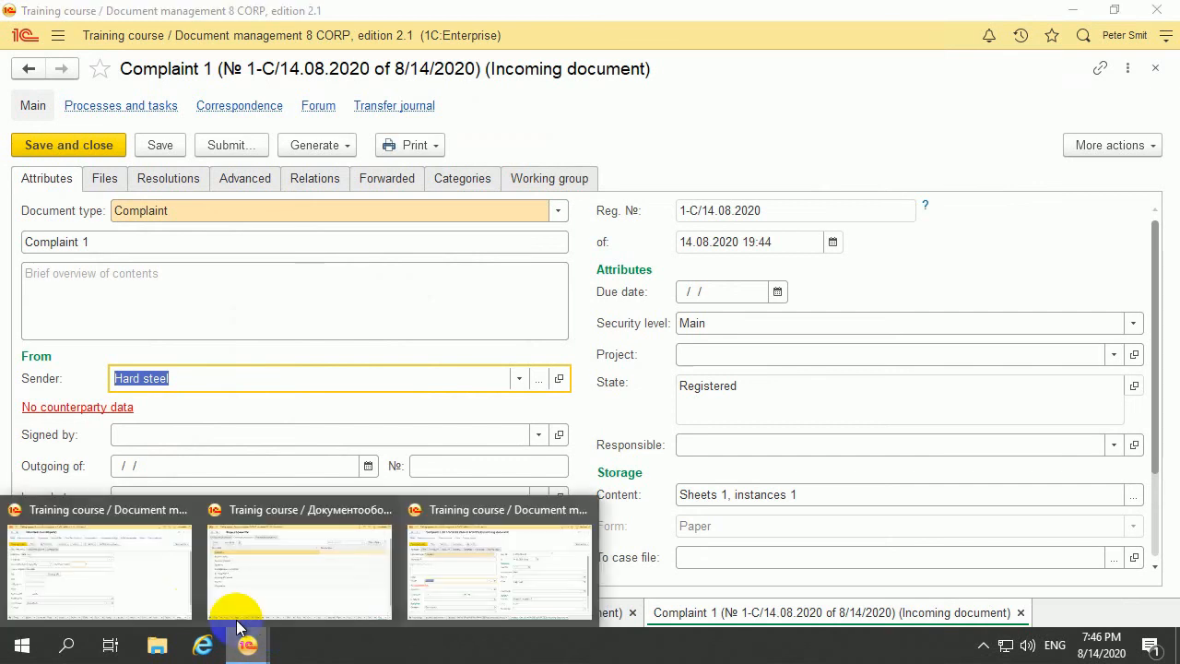
pyautogui.click(179, 595)
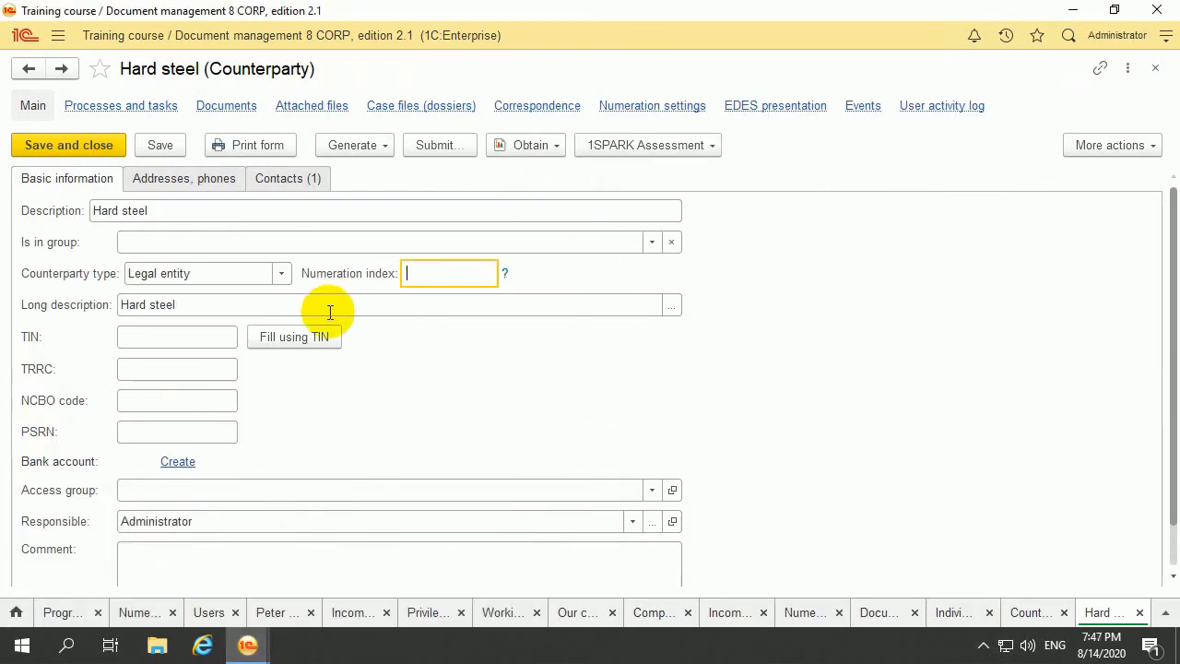
pyautogui.click(456, 268)
pyautogui.click(443, 258)
pyautogui.click(664, 369)
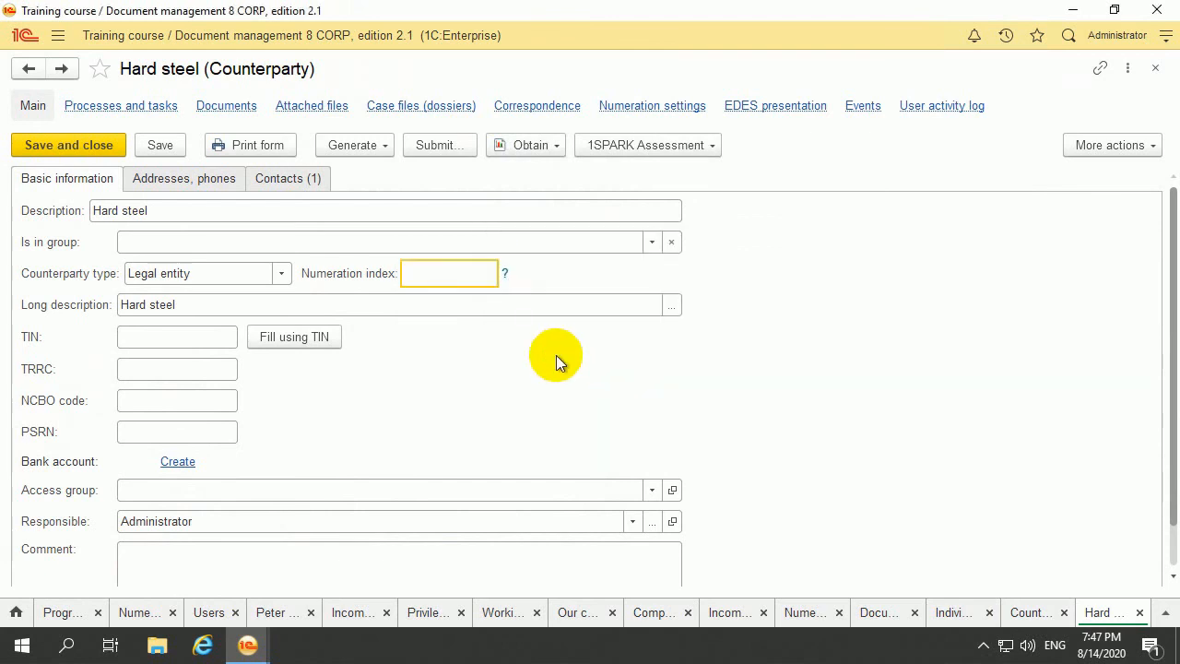
pyautogui.write('HS')
pyautogui.click(65, 141)
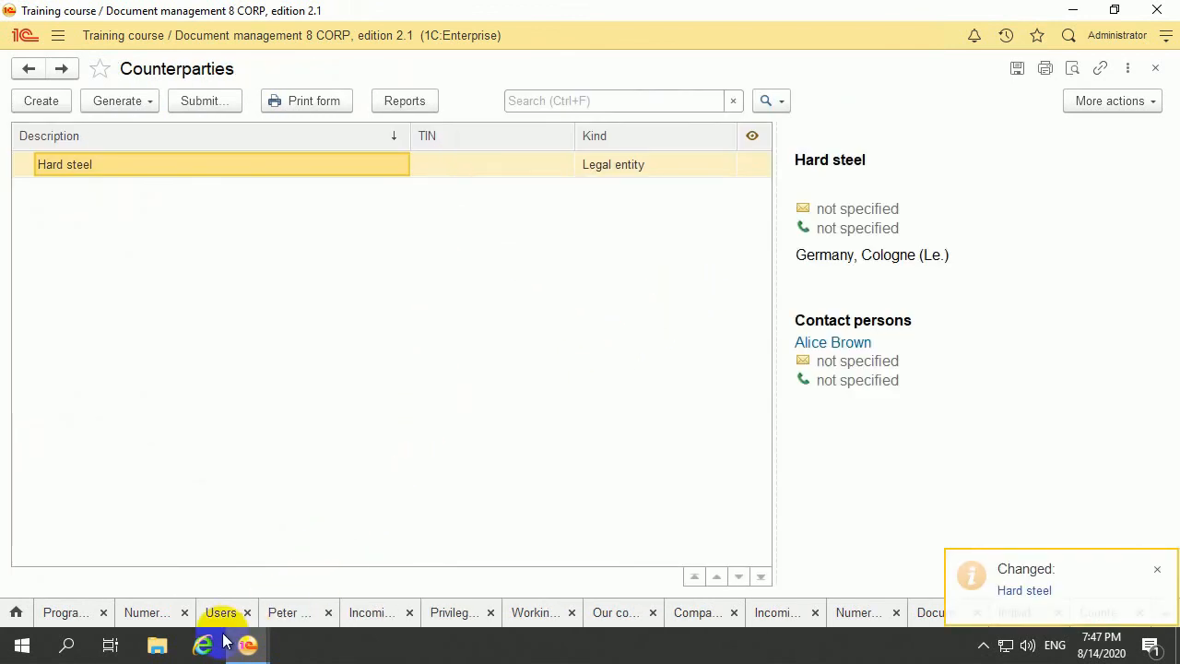
# Step: Return to the regular user's session and register the Complaint 1 document again
pyautogui.moveTo(246, 643)
pyautogui.click(452, 568)
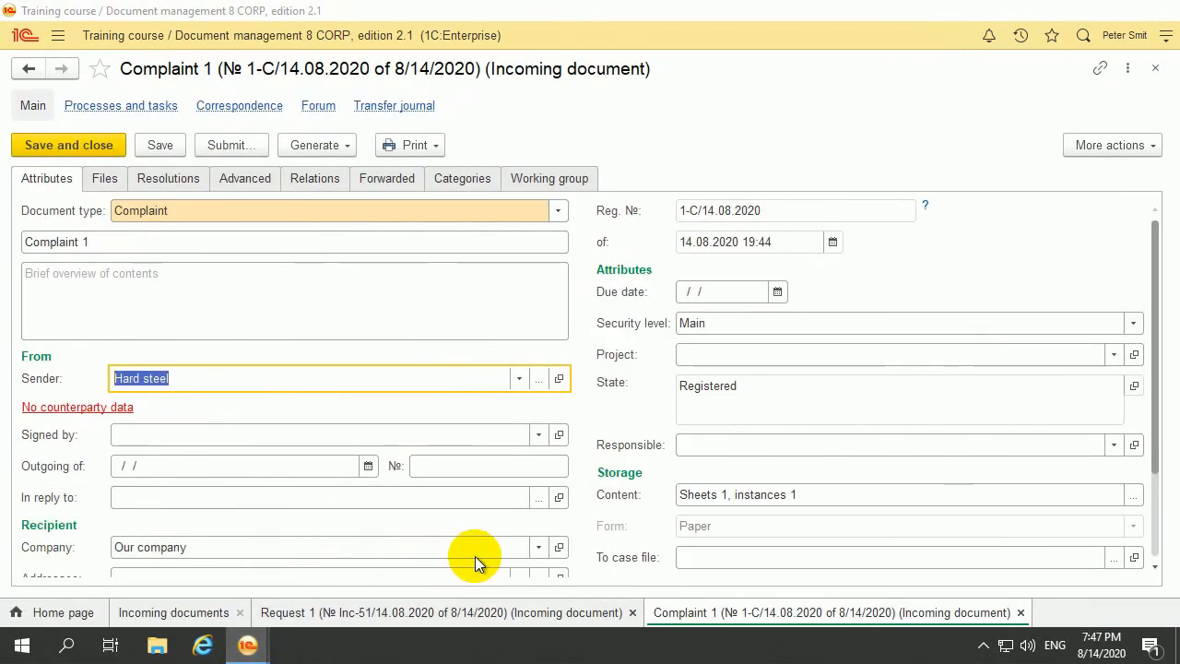
pyautogui.click(1123, 143)
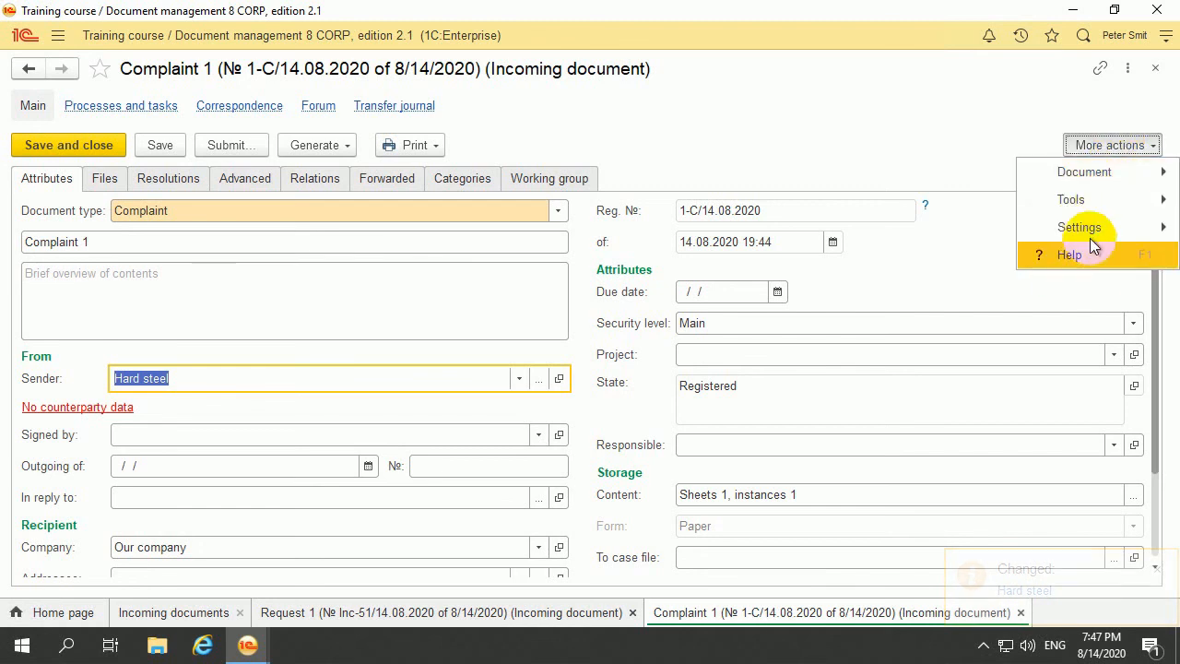
pyautogui.moveTo(1060, 201)
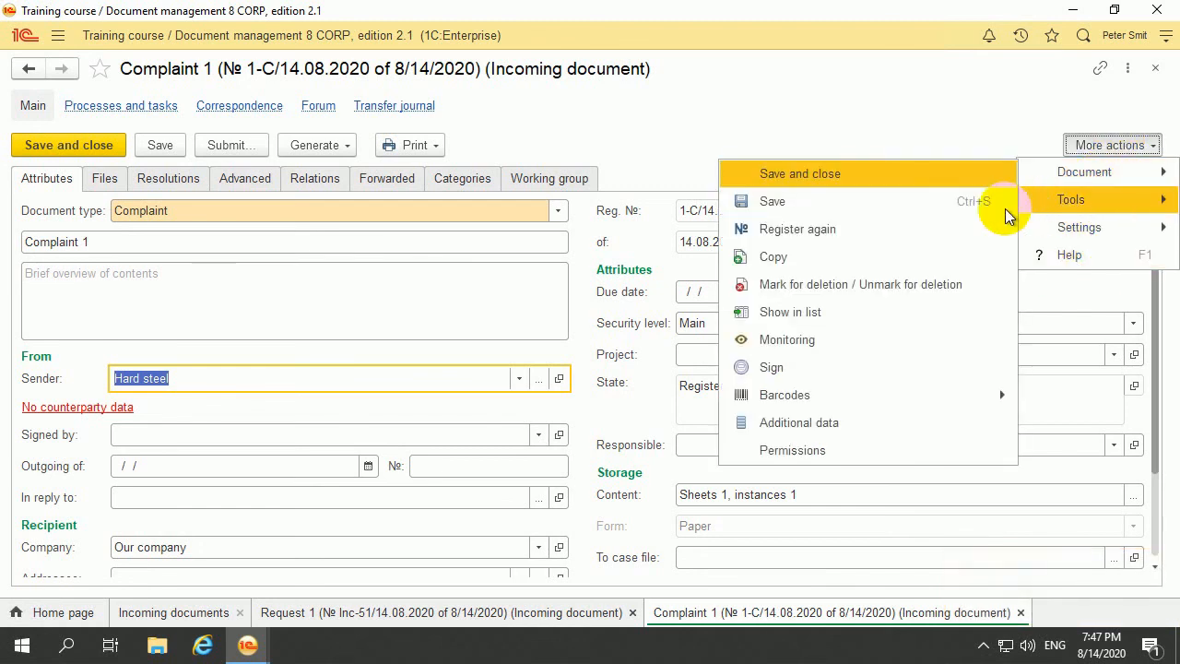
pyautogui.click(892, 236)
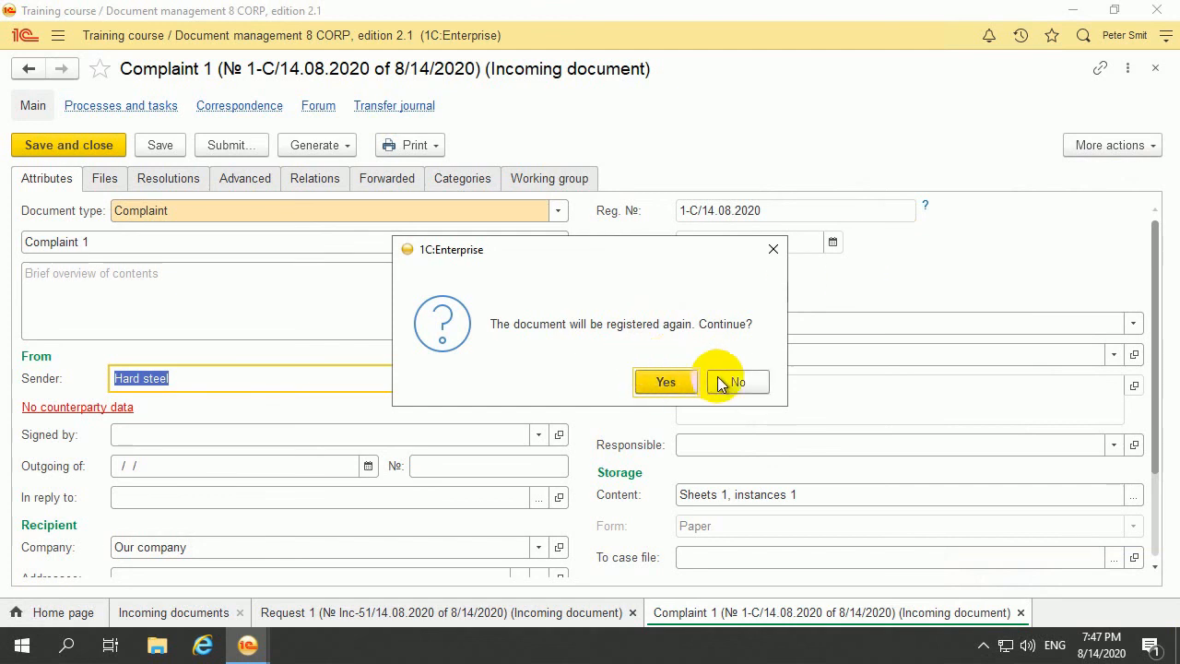
pyautogui.click(685, 382)
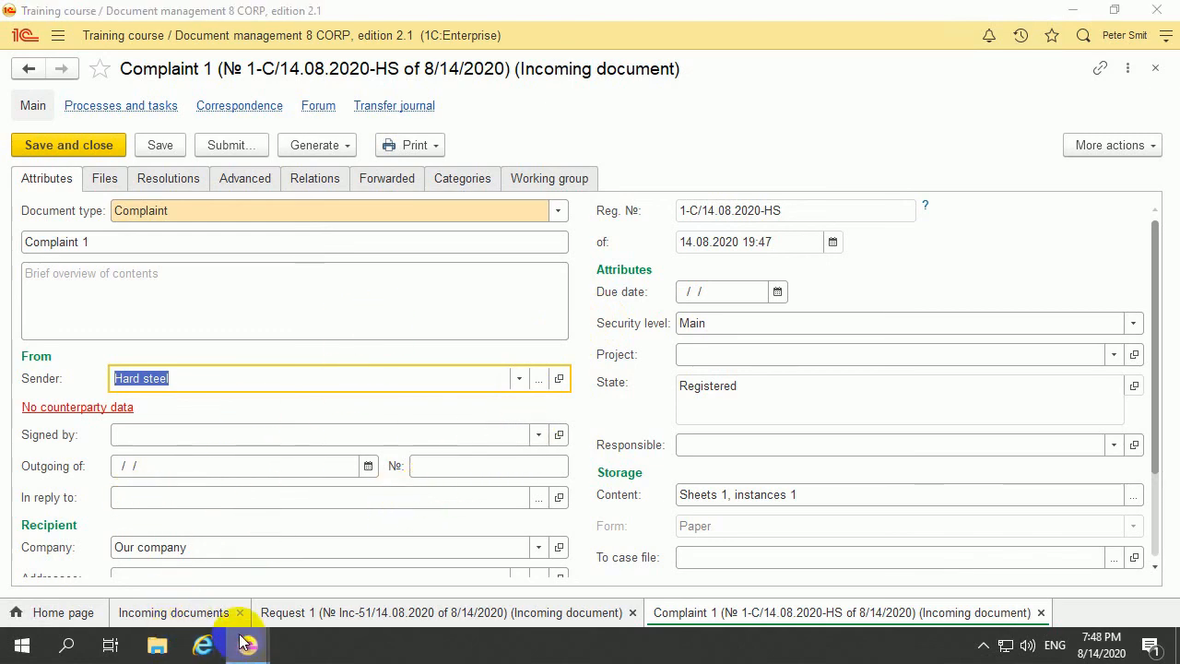
# Step: In the administrator session, open the Incoming documents numerator and review its number format and the document types it is valid for
pyautogui.moveTo(246, 645)
pyautogui.click(181, 590)
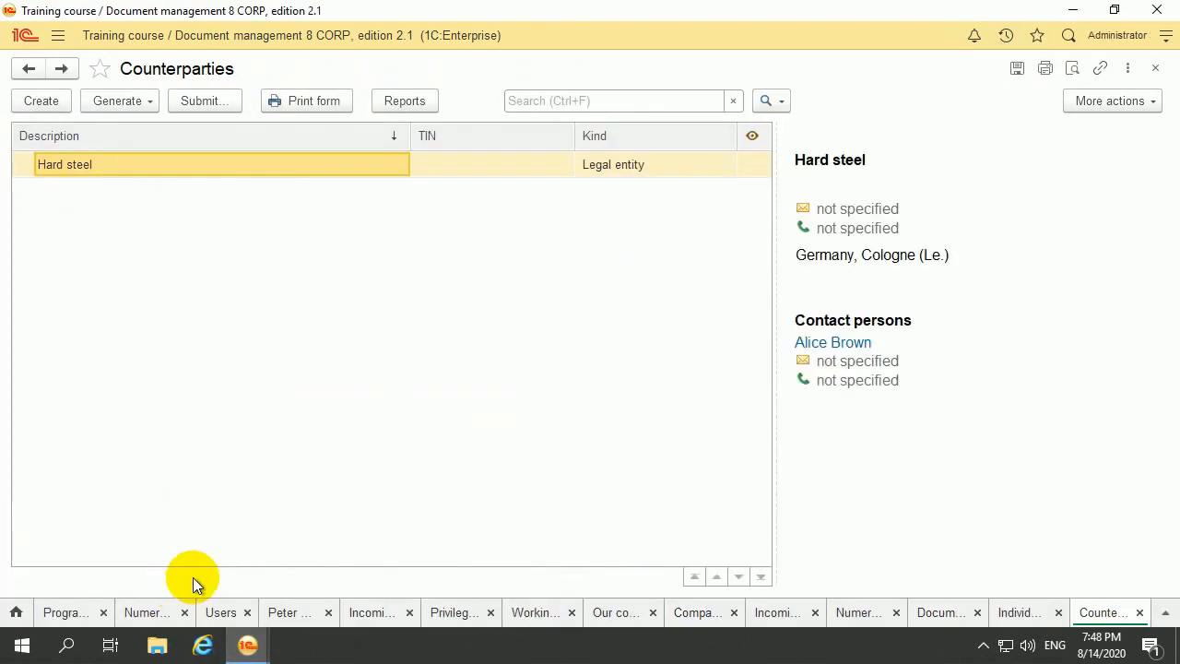
pyautogui.click(55, 36)
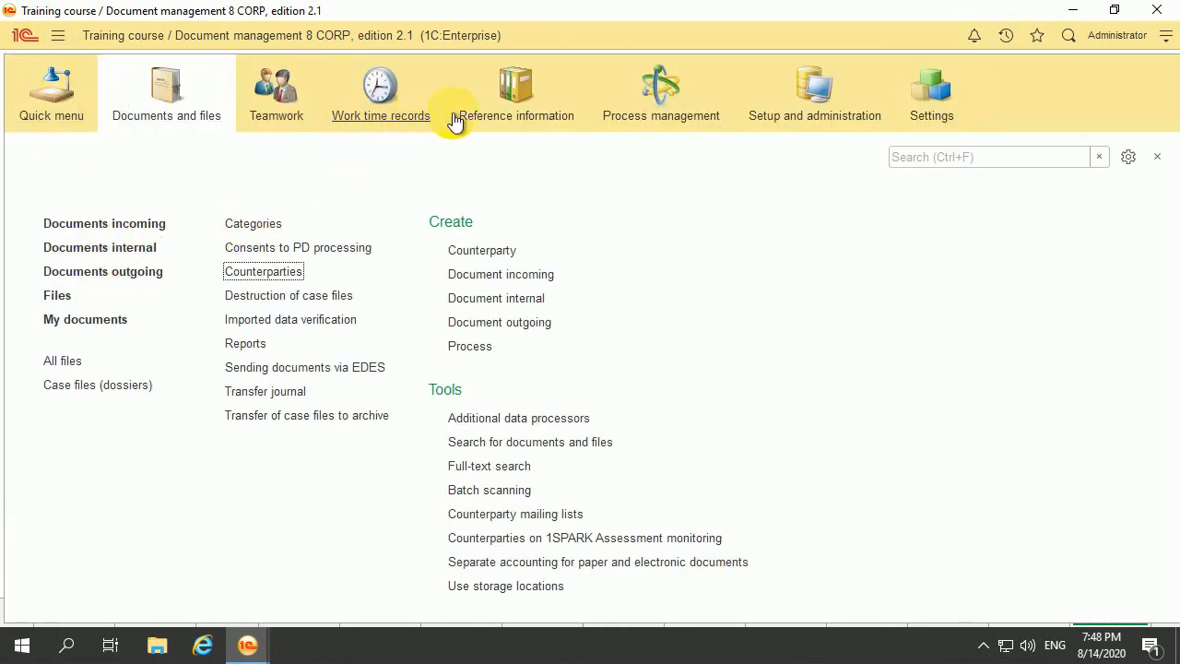
pyautogui.click(548, 124)
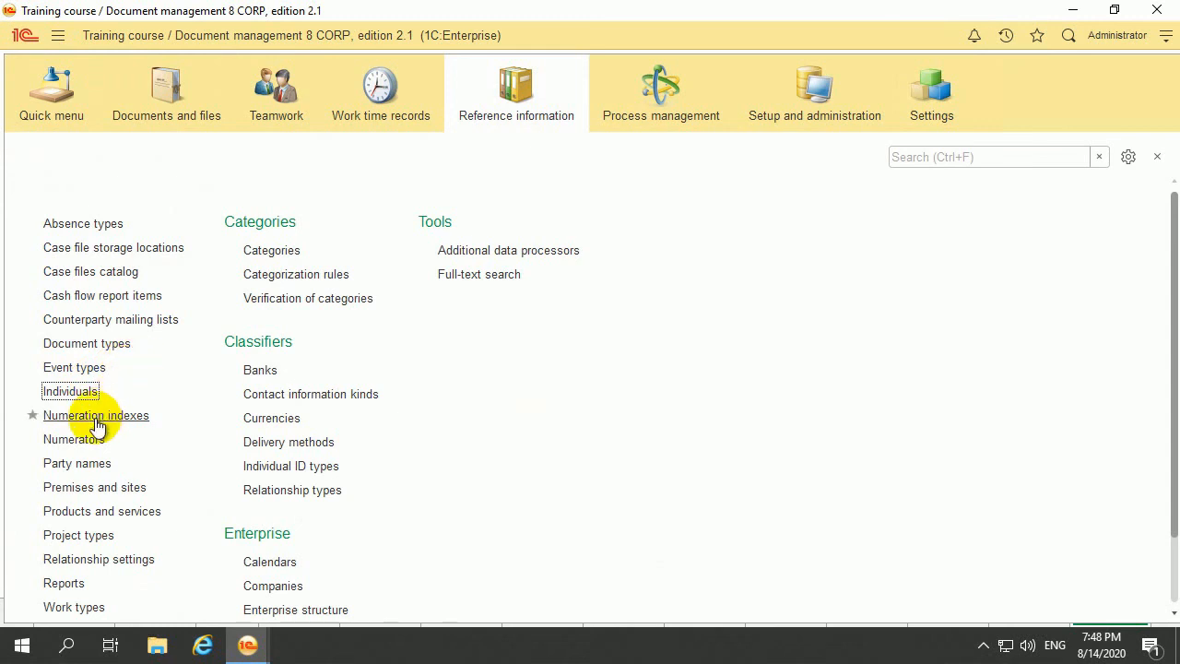
pyautogui.click(74, 440)
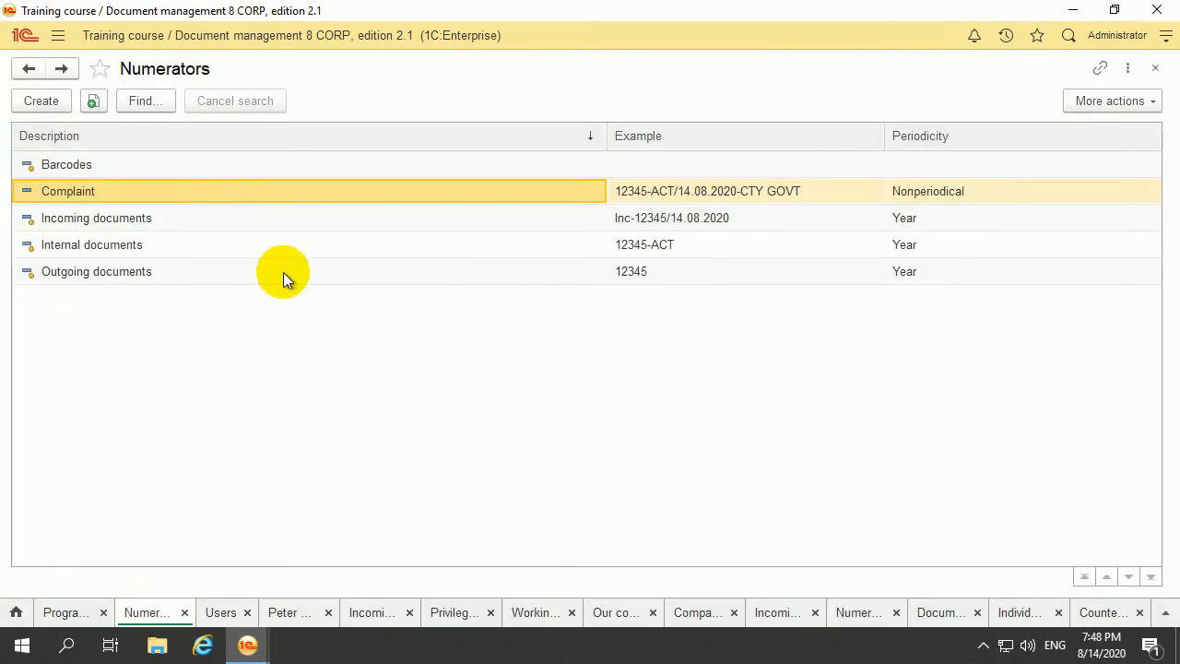
pyautogui.doubleClick(129, 218)
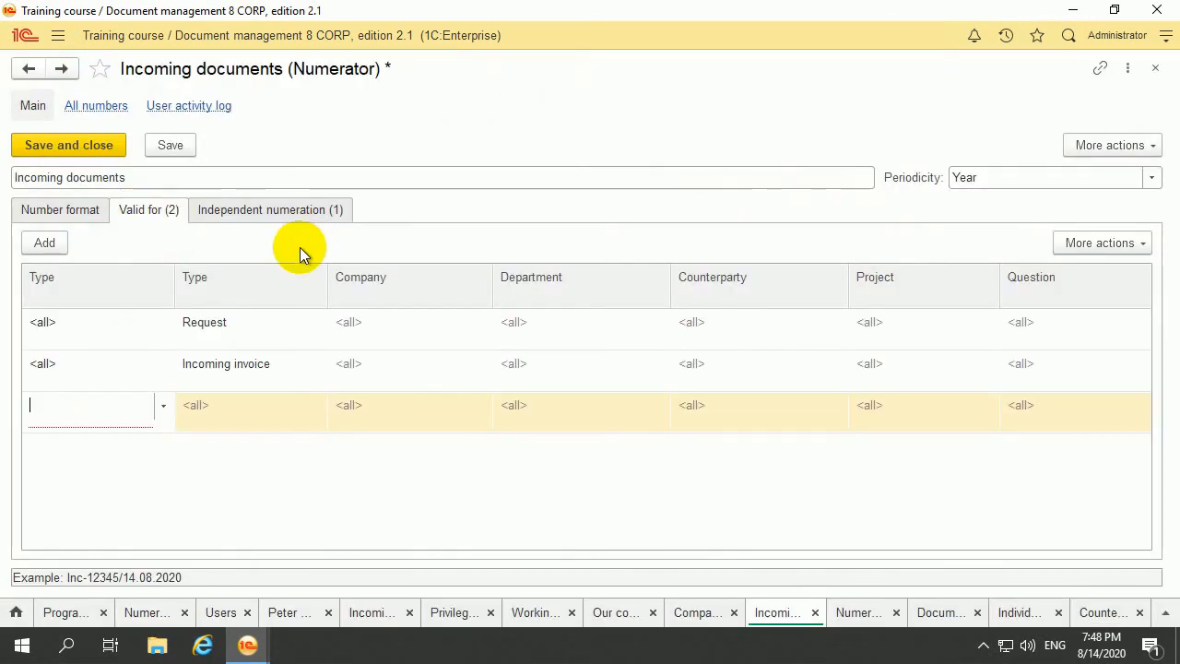
pyautogui.click(81, 216)
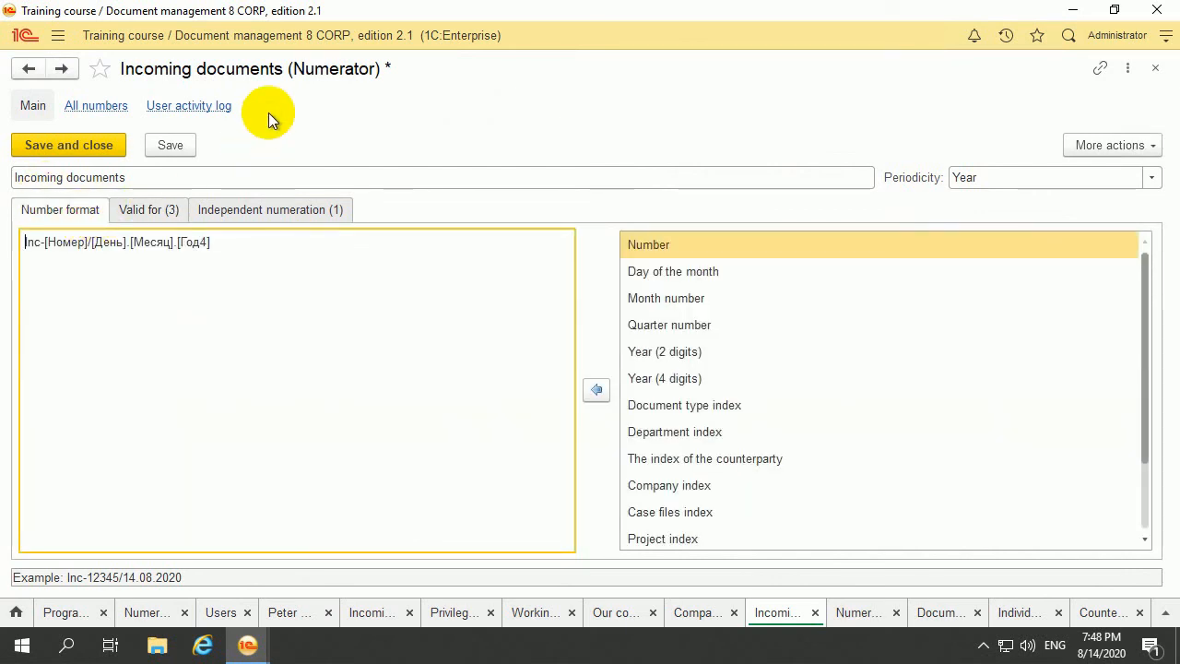
pyautogui.click(131, 207)
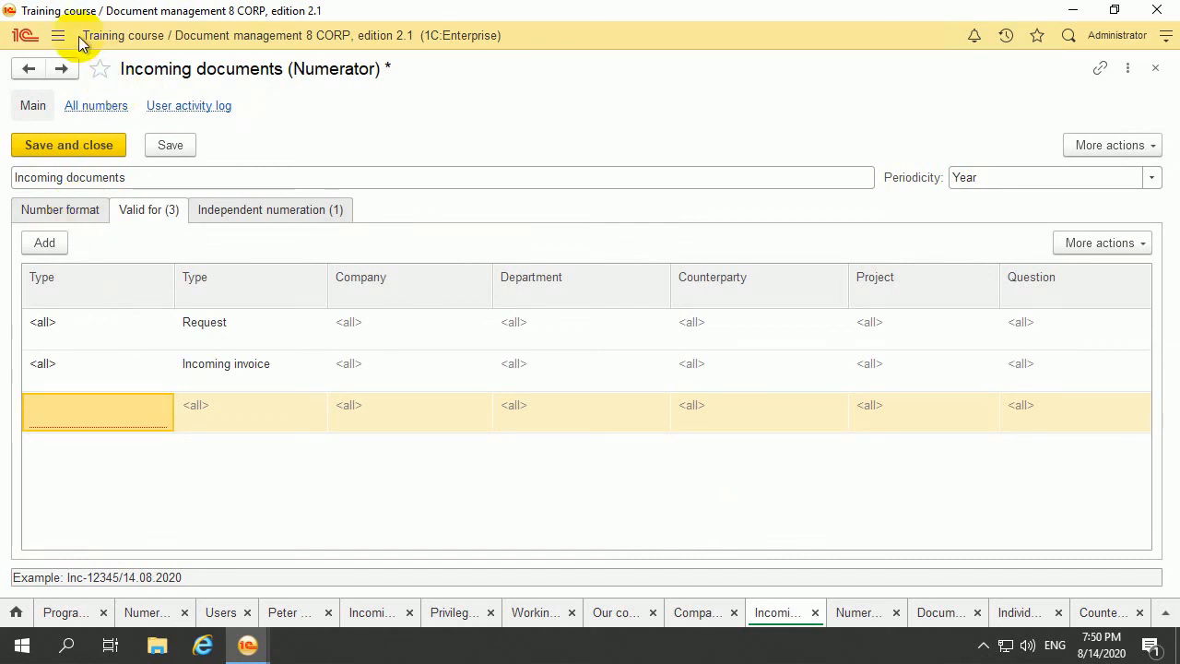
# Step: Open the numeration indexes and review those assigned to companies, counterparties and the enterprise structure
pyautogui.click(58, 36)
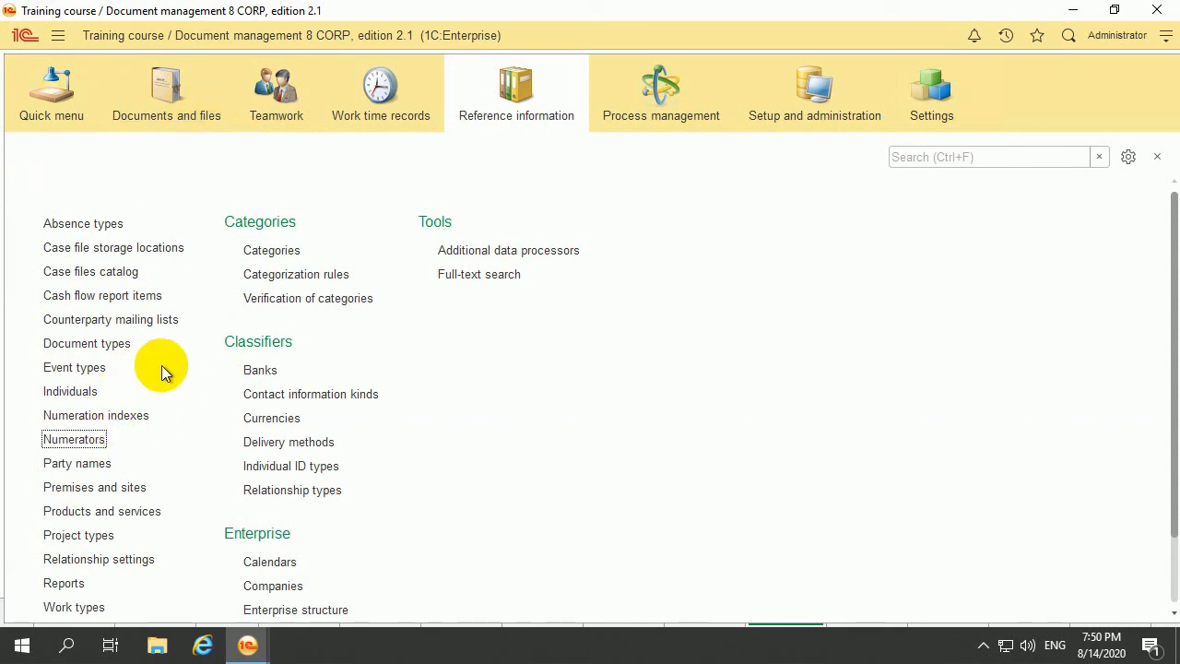
pyautogui.click(111, 415)
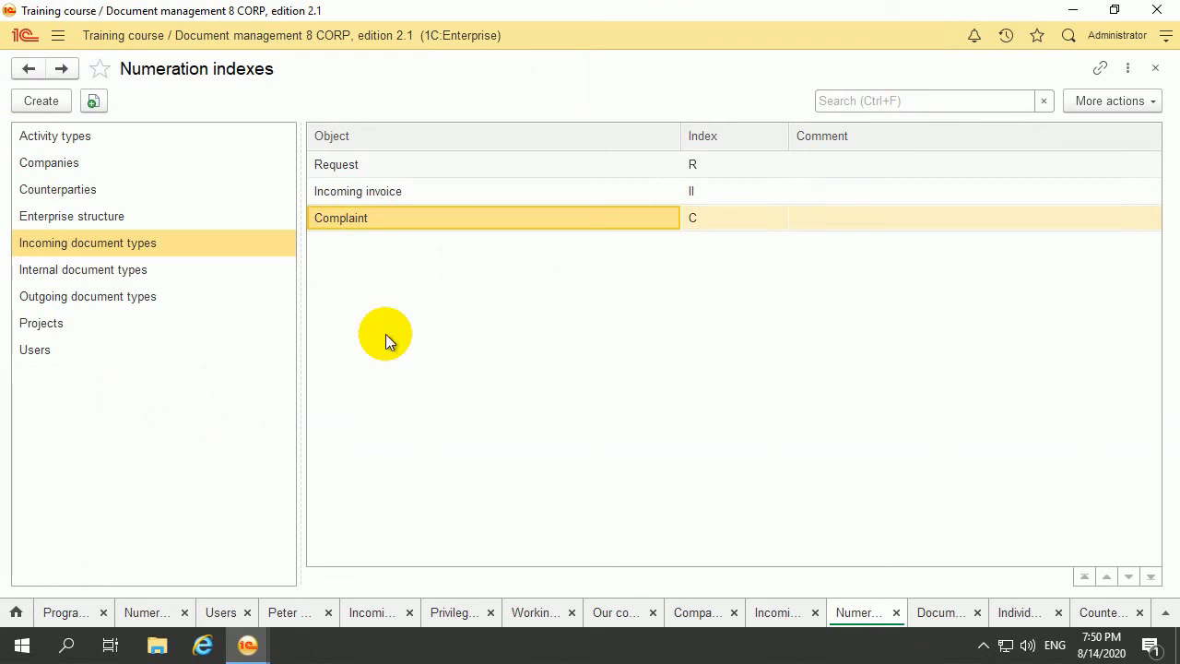
pyautogui.click(112, 144)
pyautogui.click(116, 159)
pyautogui.click(130, 190)
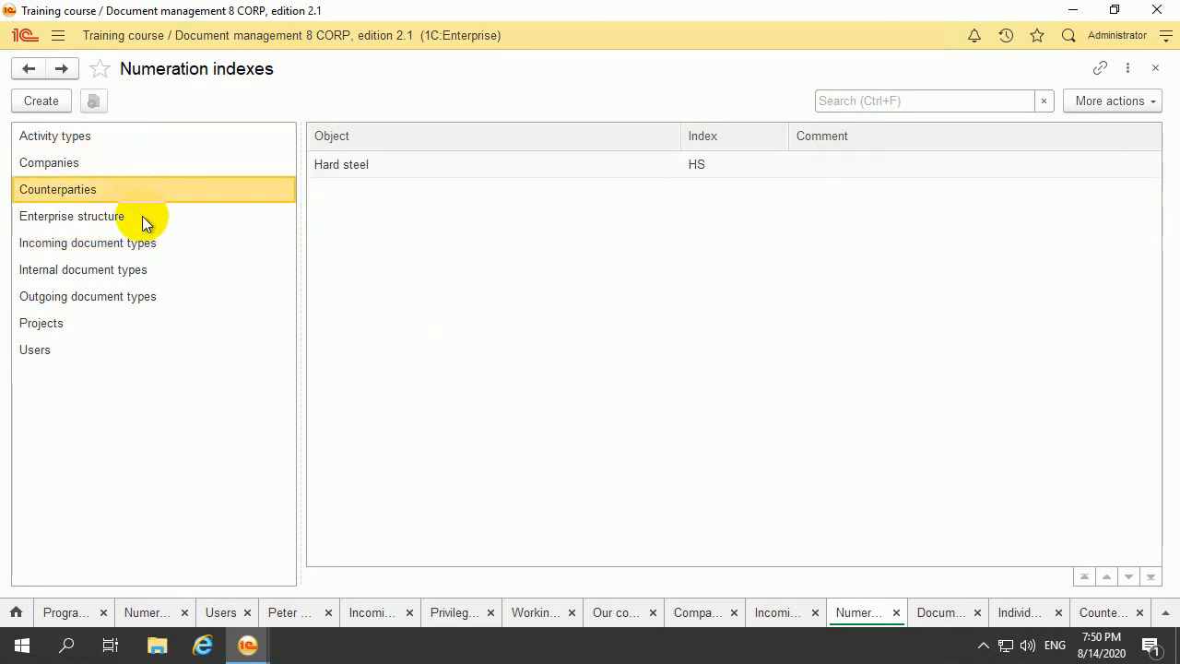
pyautogui.click(143, 221)
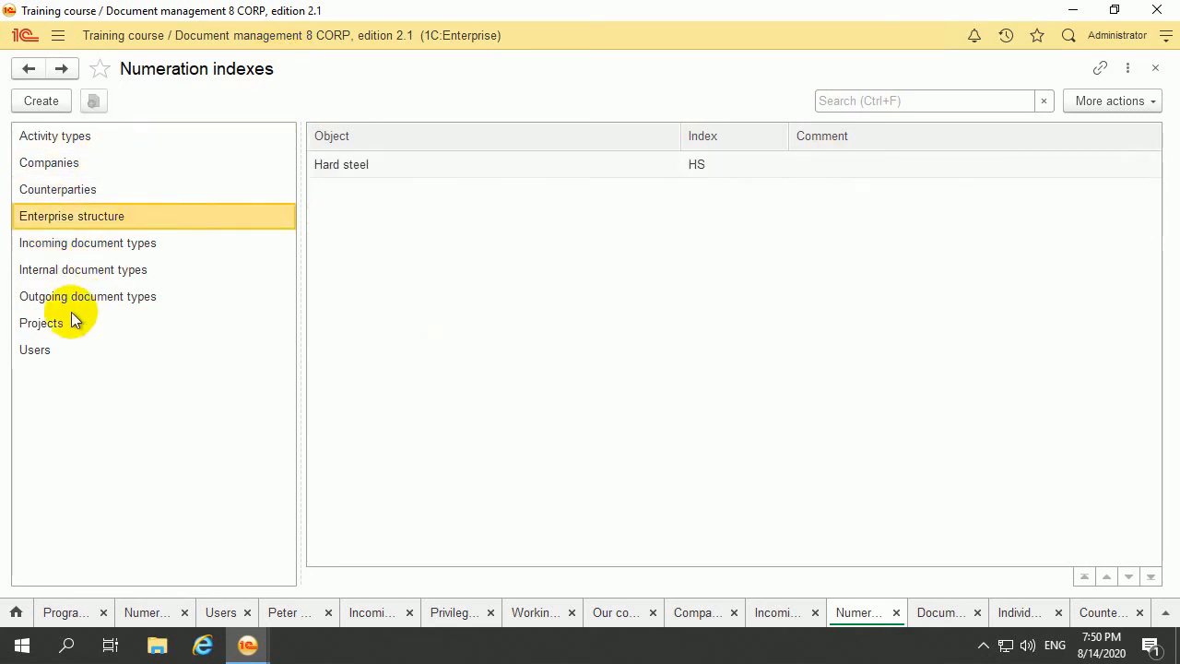
# Step: Review the numeration indexes assigned to projects and users
pyautogui.click(74, 326)
pyautogui.click(63, 350)
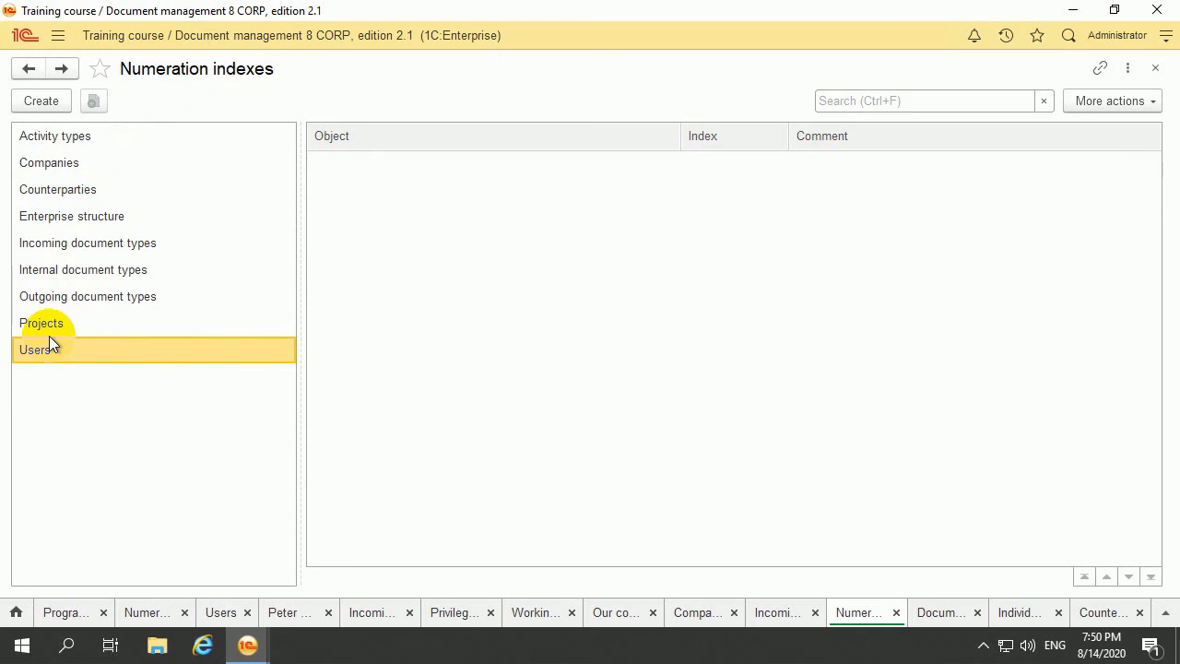
pyautogui.click(55, 102)
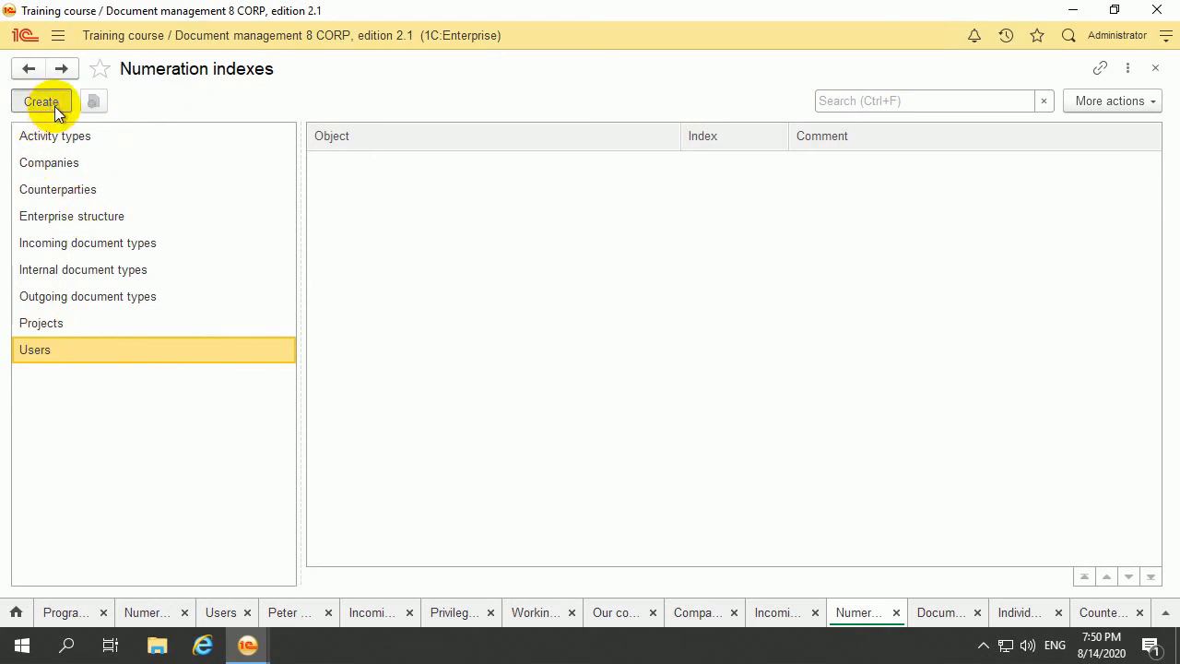
pyautogui.click(857, 219)
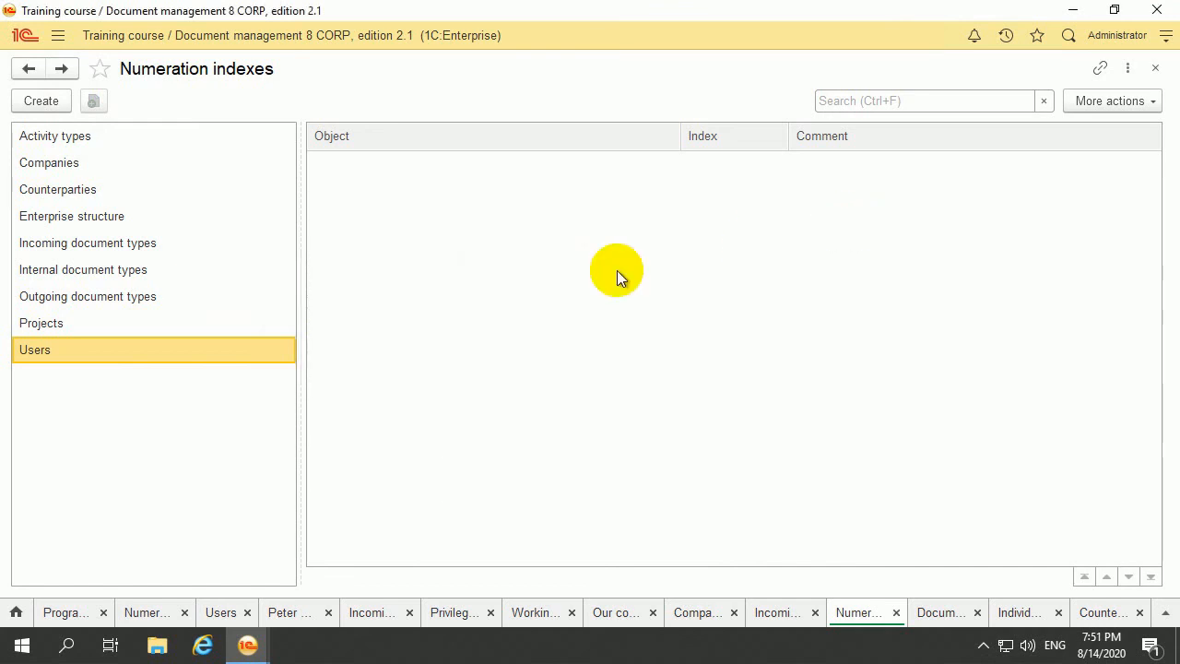
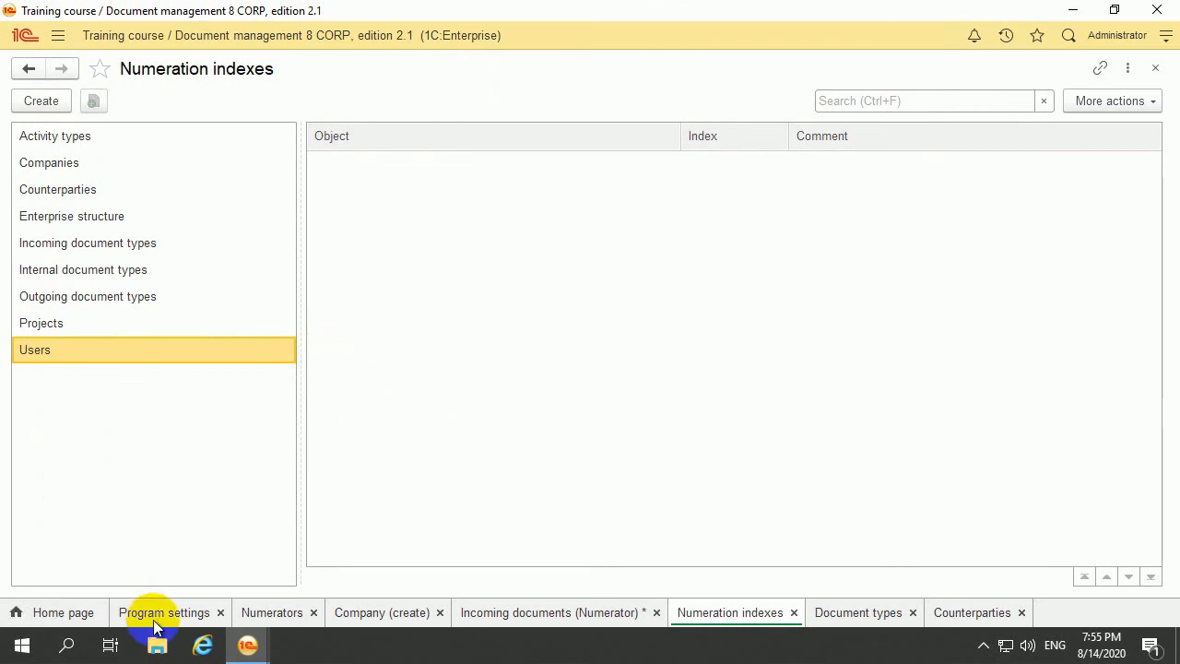
# Step: Reread the Incoming documents numerator to discard its unsaved changes, including the empty validity row, and close it
pyautogui.click(249, 612)
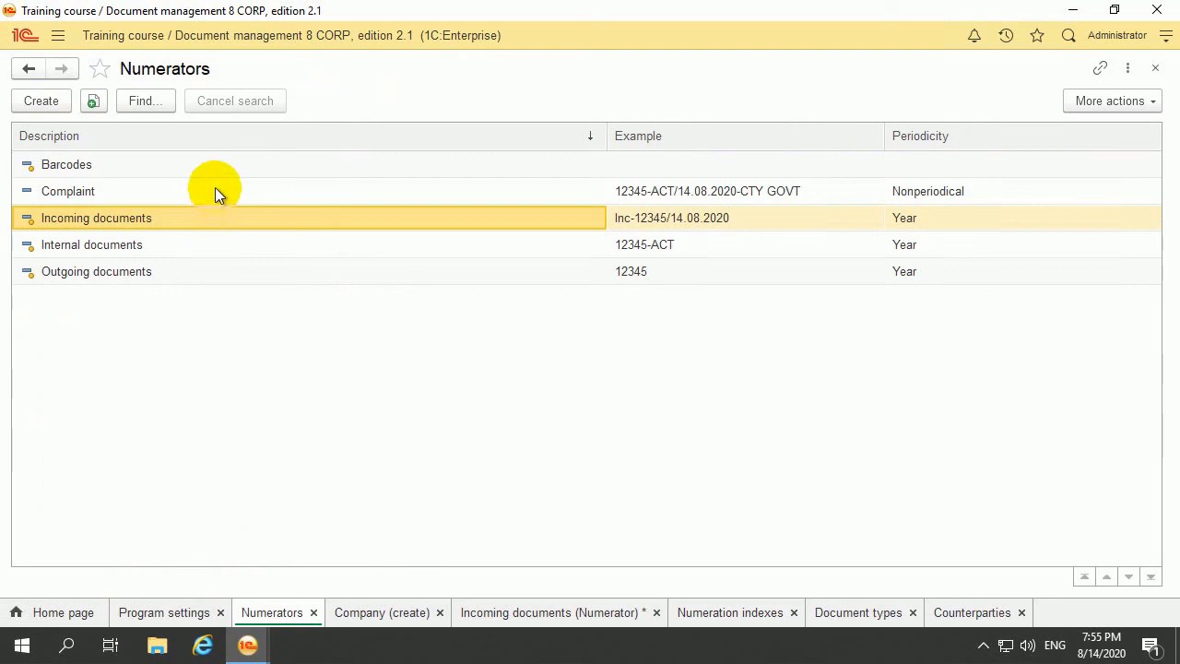
pyautogui.doubleClick(215, 219)
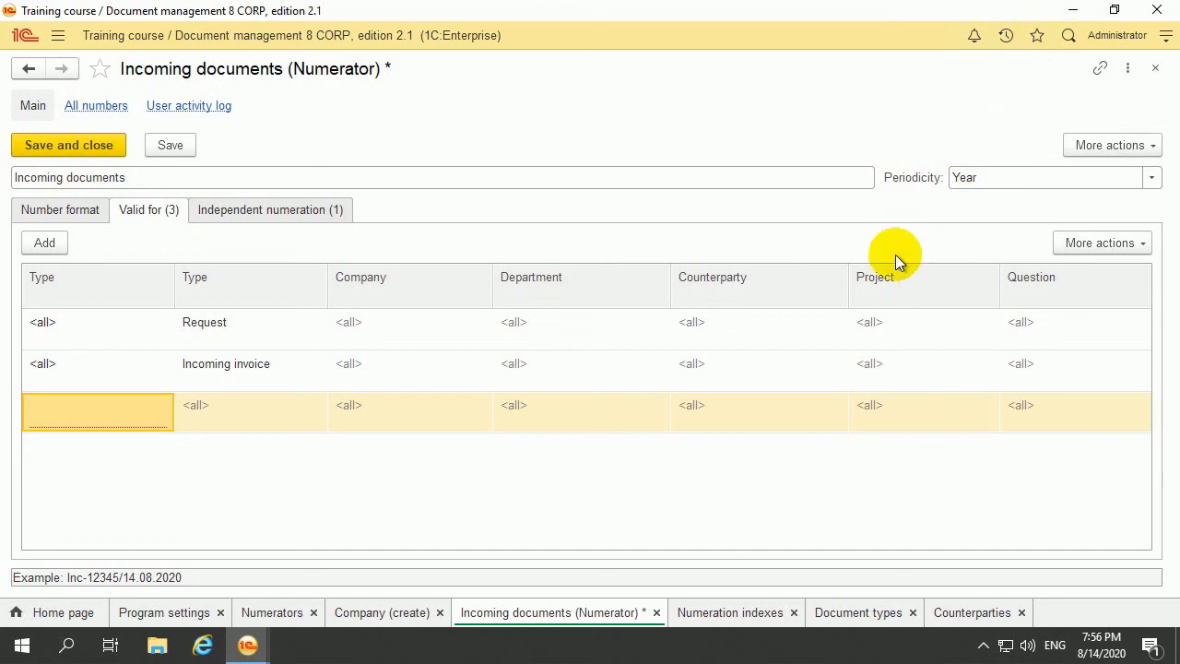
pyautogui.click(1138, 243)
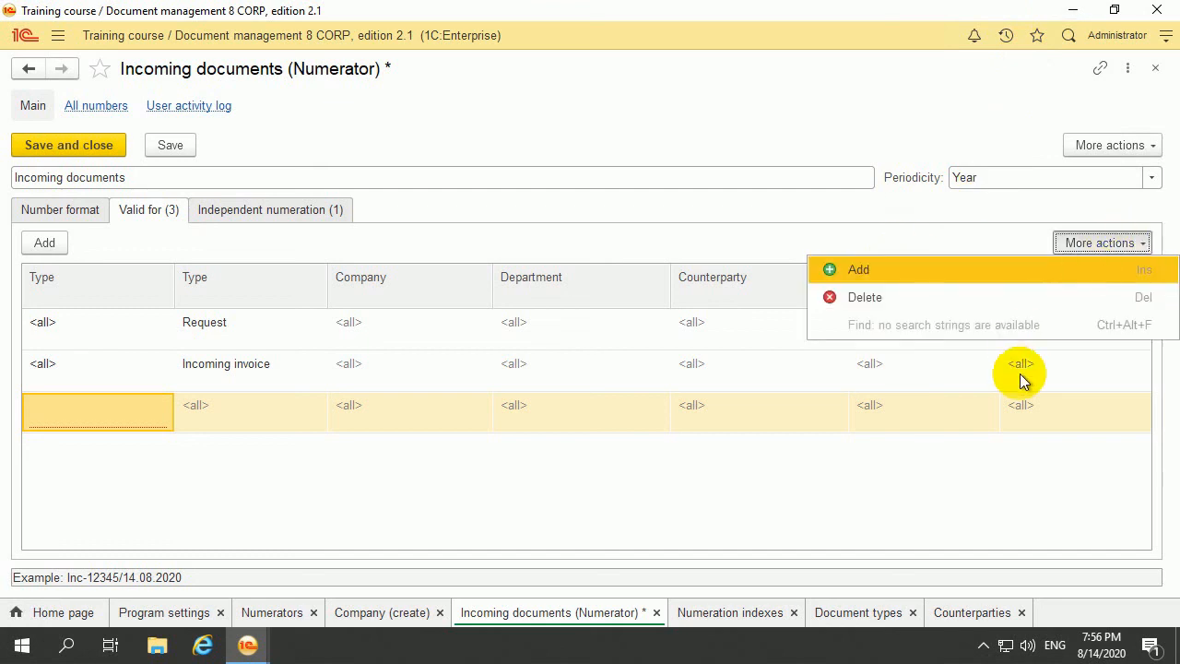
pyautogui.click(1120, 145)
pyautogui.click(1014, 233)
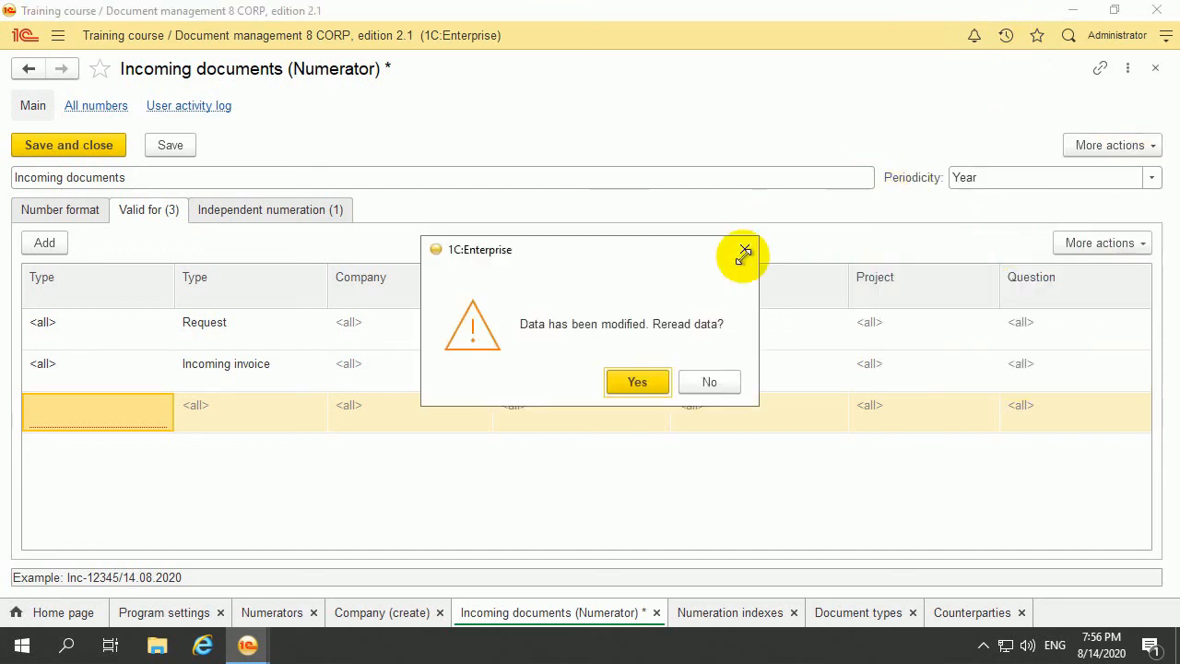
pyautogui.click(637, 382)
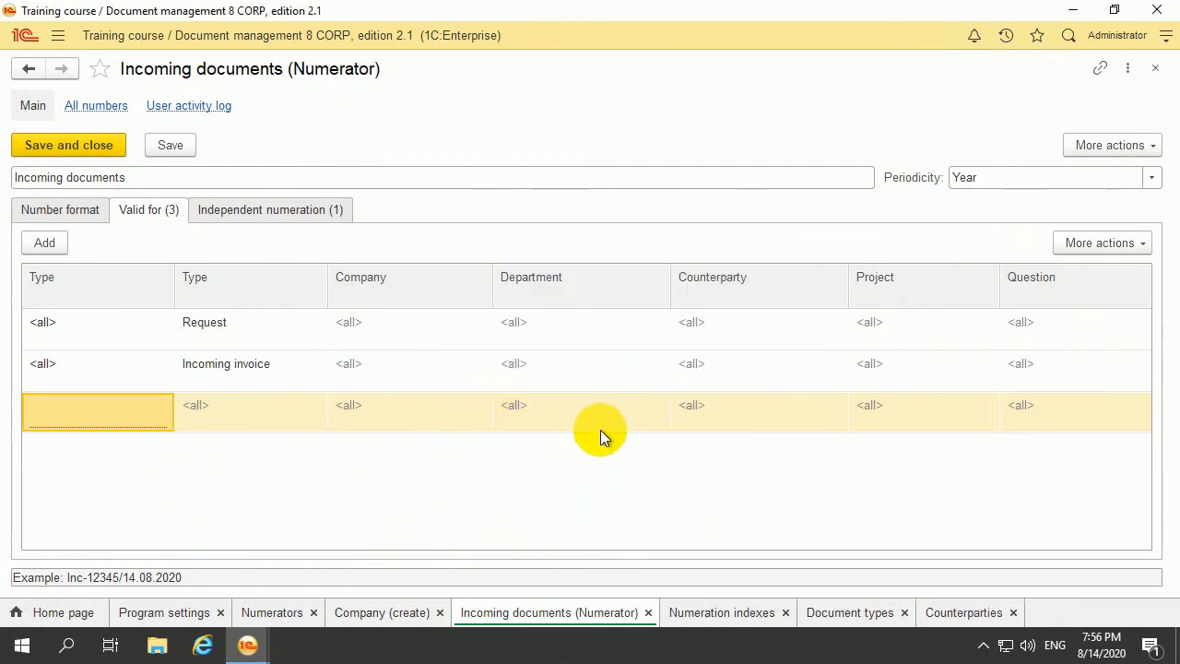
pyautogui.click(1136, 148)
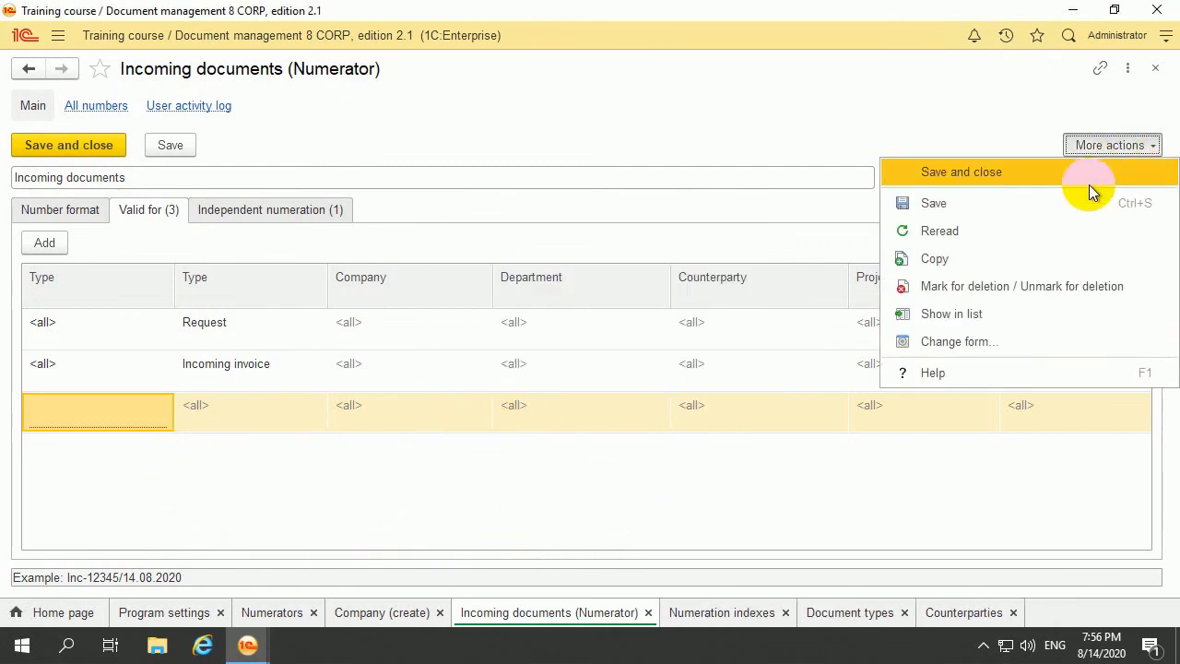
pyautogui.click(1028, 230)
pyautogui.click(1155, 68)
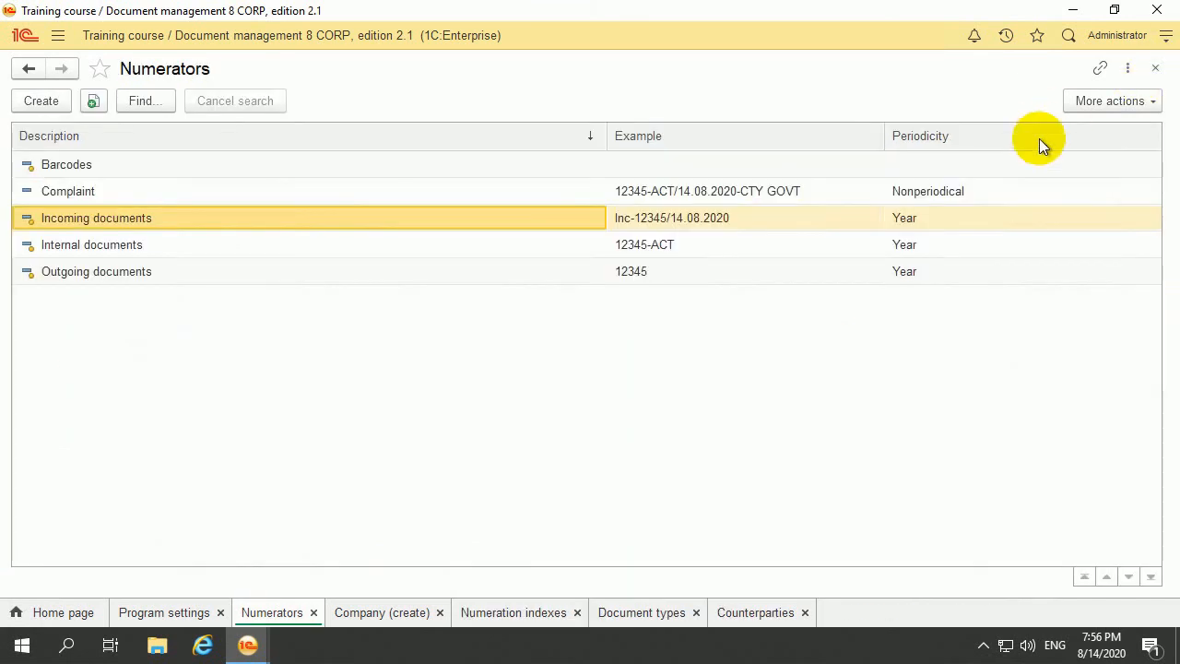
# Step: Reopen the Incoming documents numerator, add a validity row for the Incoming kind with document type Complaint, and save and close it
pyautogui.doubleClick(69, 219)
pyautogui.click(157, 210)
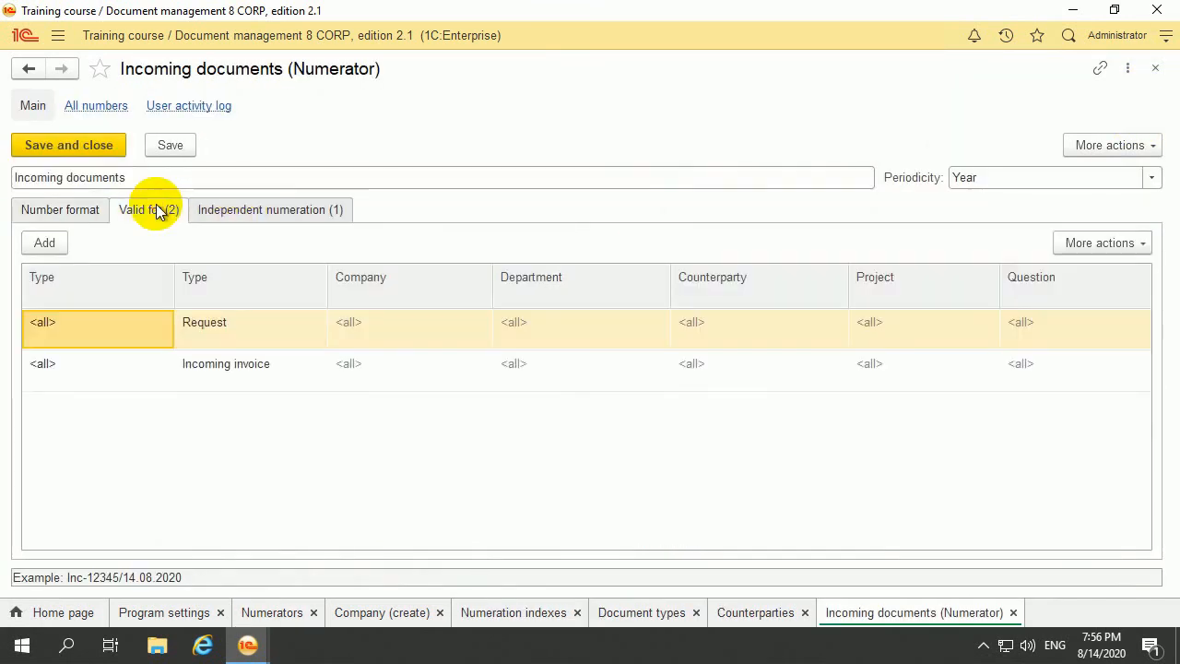
pyautogui.click(44, 241)
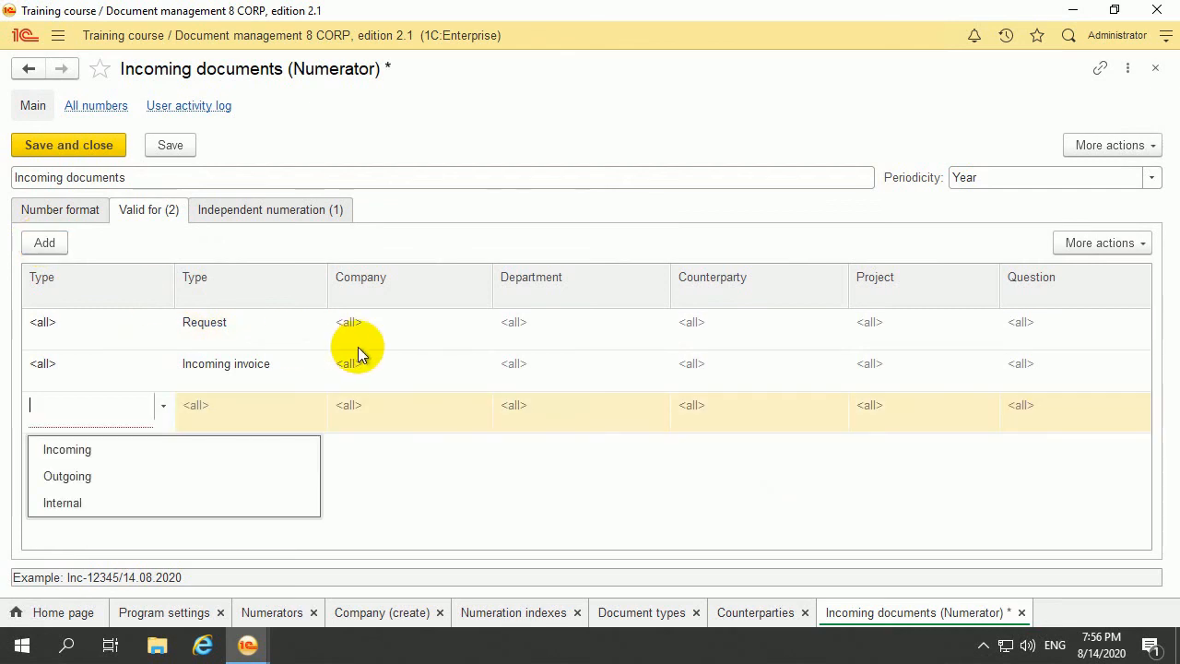
pyautogui.click(78, 458)
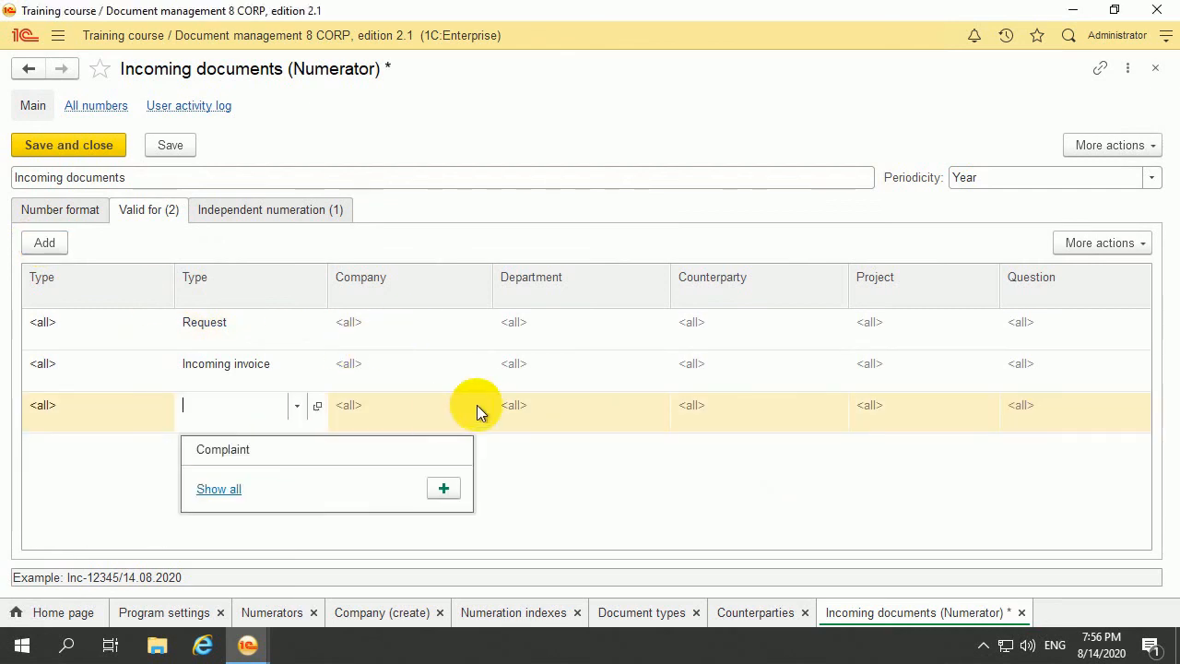
pyautogui.click(284, 455)
pyautogui.click(602, 520)
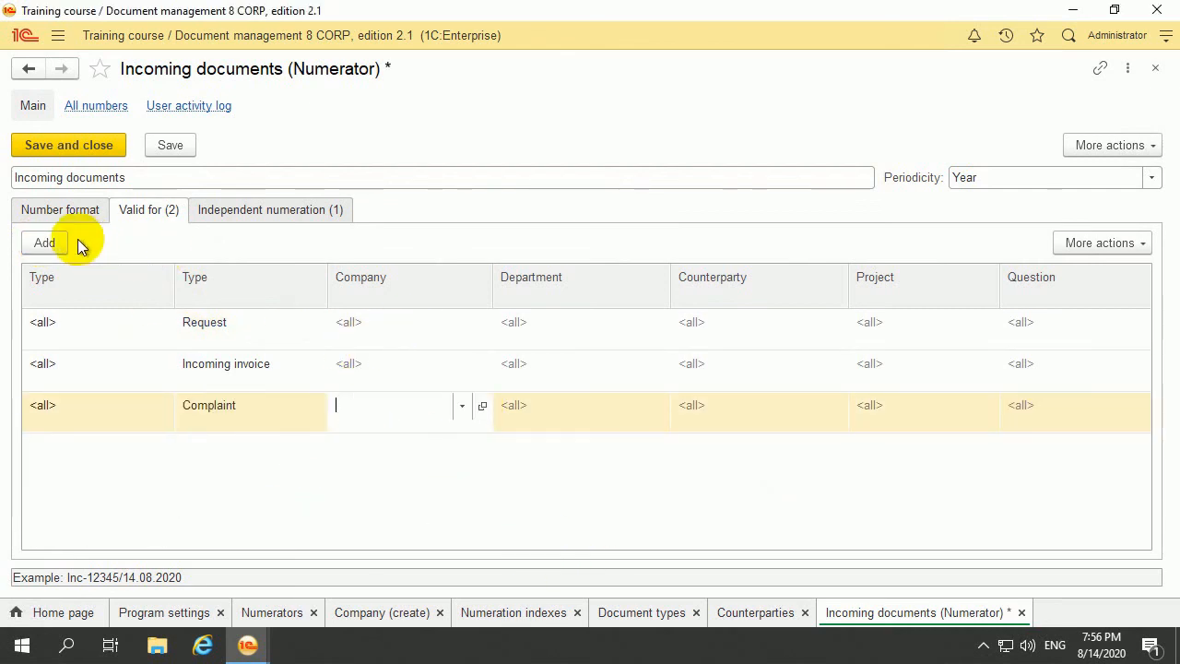
pyautogui.click(92, 157)
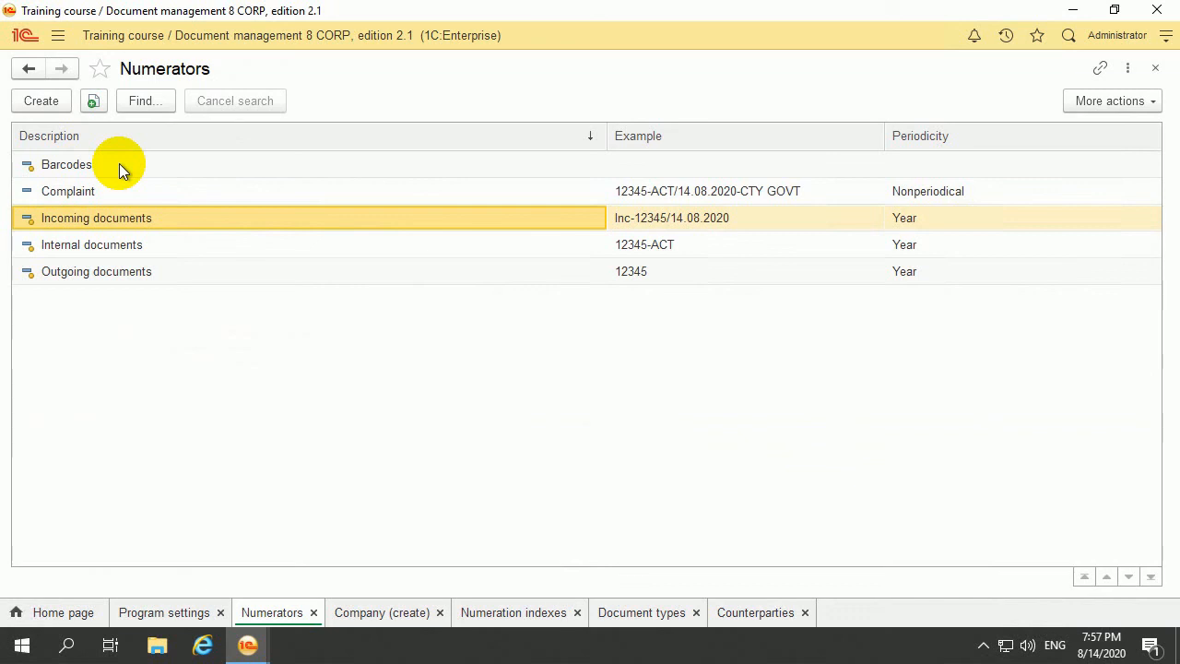
# Step: Open the Incoming documents numerator and examine its number format and the document types it is valid for
pyautogui.doubleClick(134, 218)
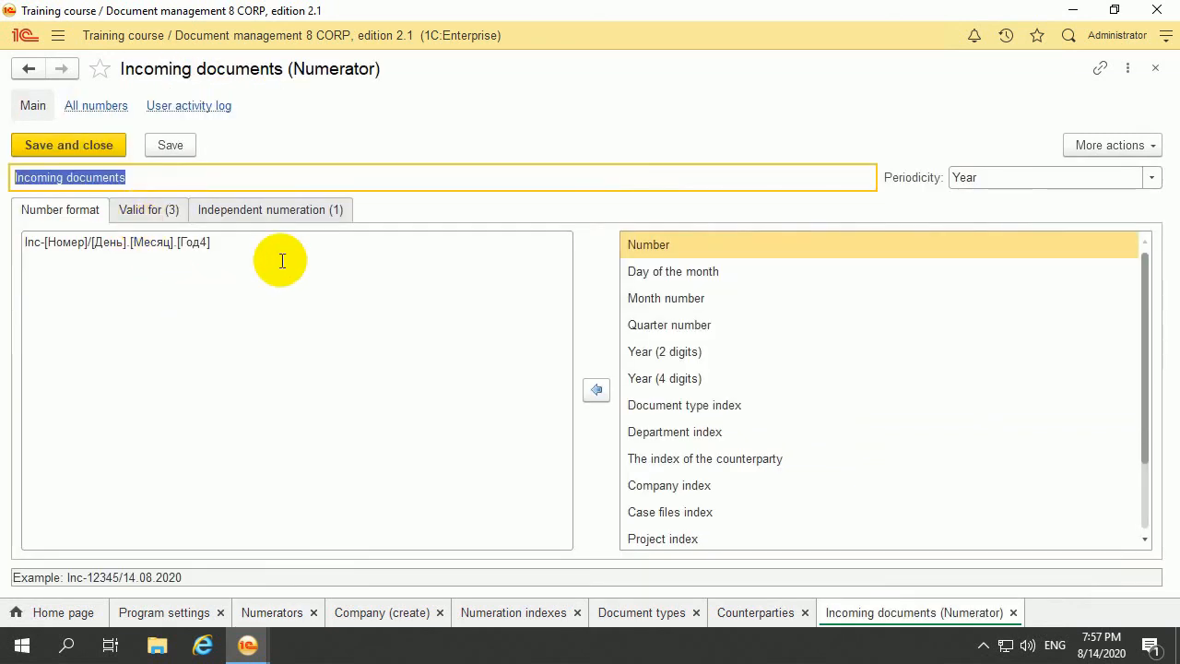
pyautogui.click(143, 217)
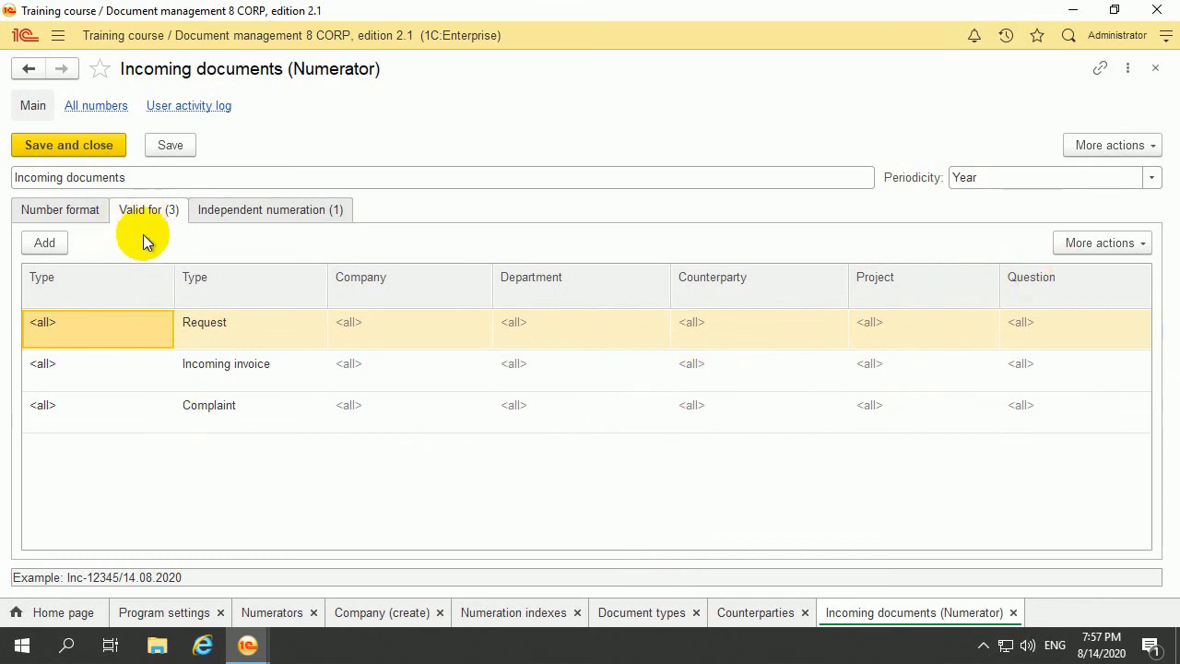
pyautogui.moveTo(122, 68)
pyautogui.mouseDown()
pyautogui.moveTo(247, 86)
pyautogui.moveTo(274, 68)
pyautogui.mouseUp()
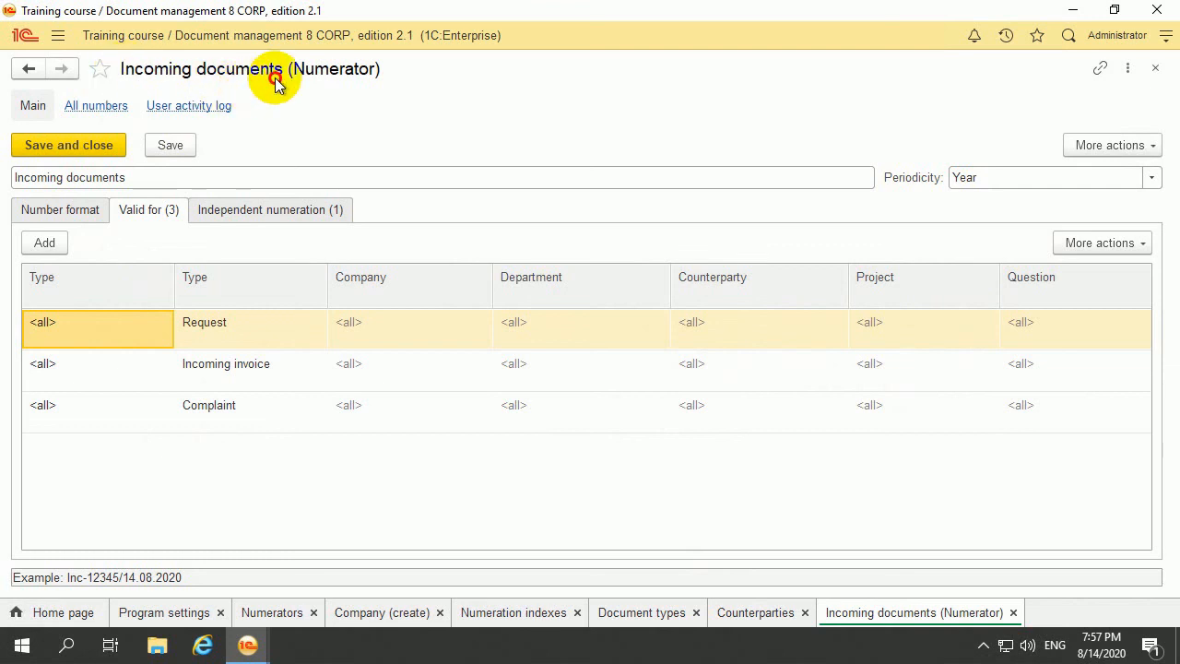
pyautogui.click(222, 323)
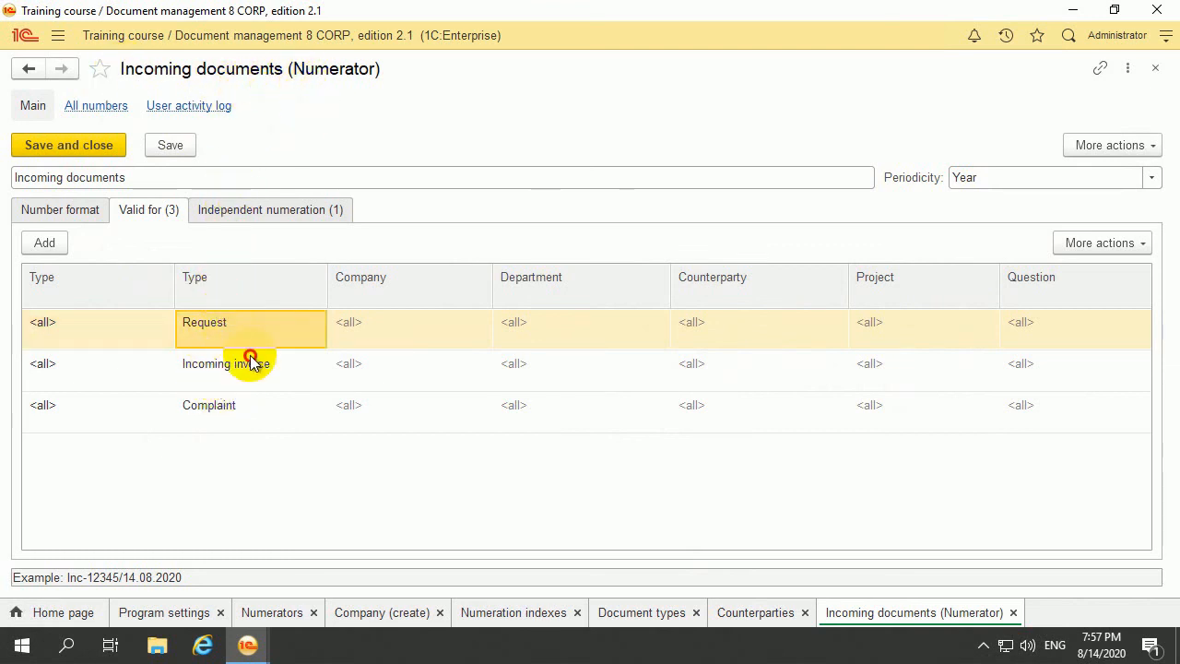
pyautogui.click(247, 365)
pyautogui.click(262, 406)
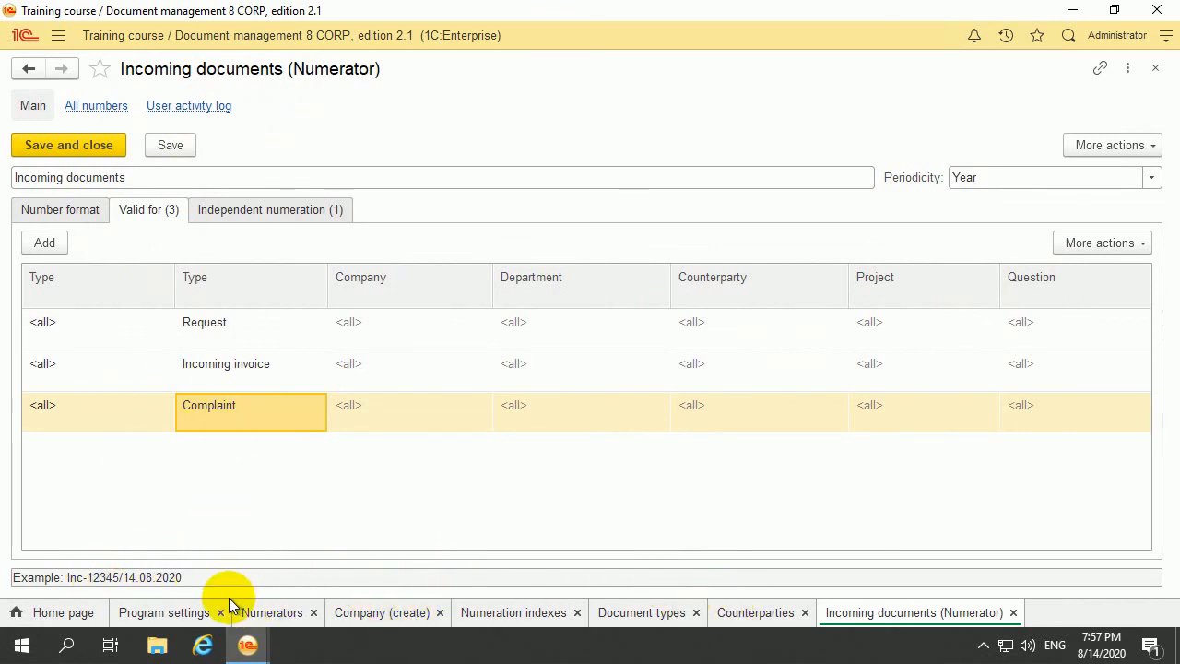
# Step: Add a validity row to the Complaint numerator for incoming Complaint documents of Our company and the Clerks department, then save and close it
pyautogui.click(268, 614)
pyautogui.doubleClick(158, 191)
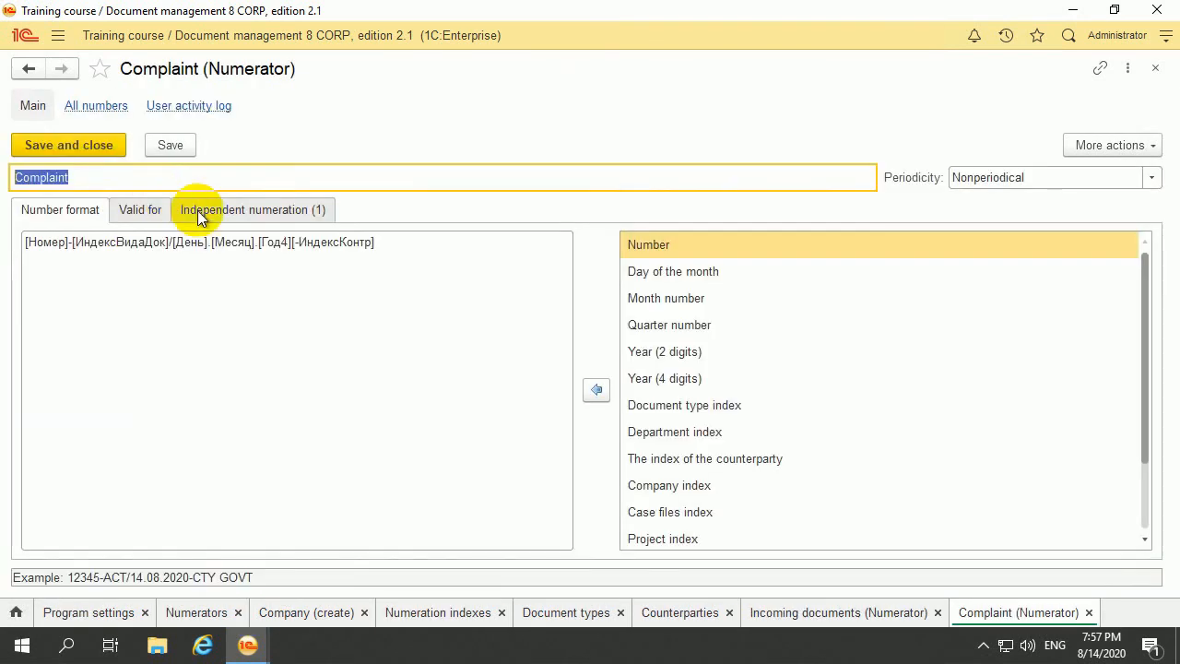
pyautogui.click(141, 210)
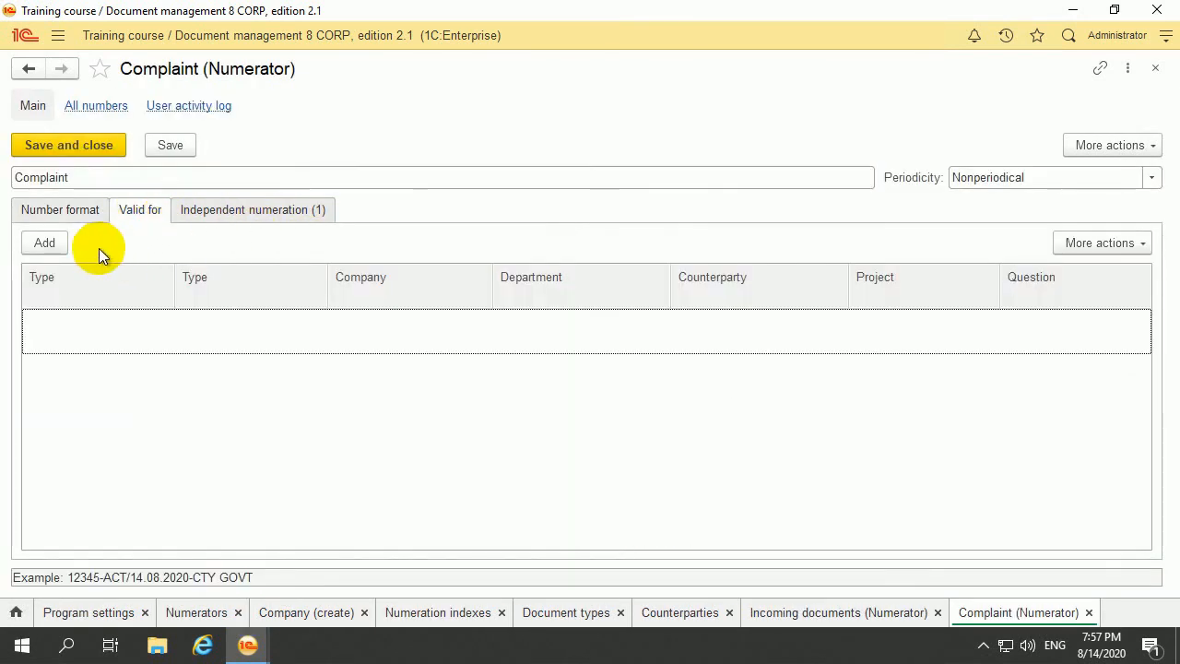
pyautogui.click(41, 242)
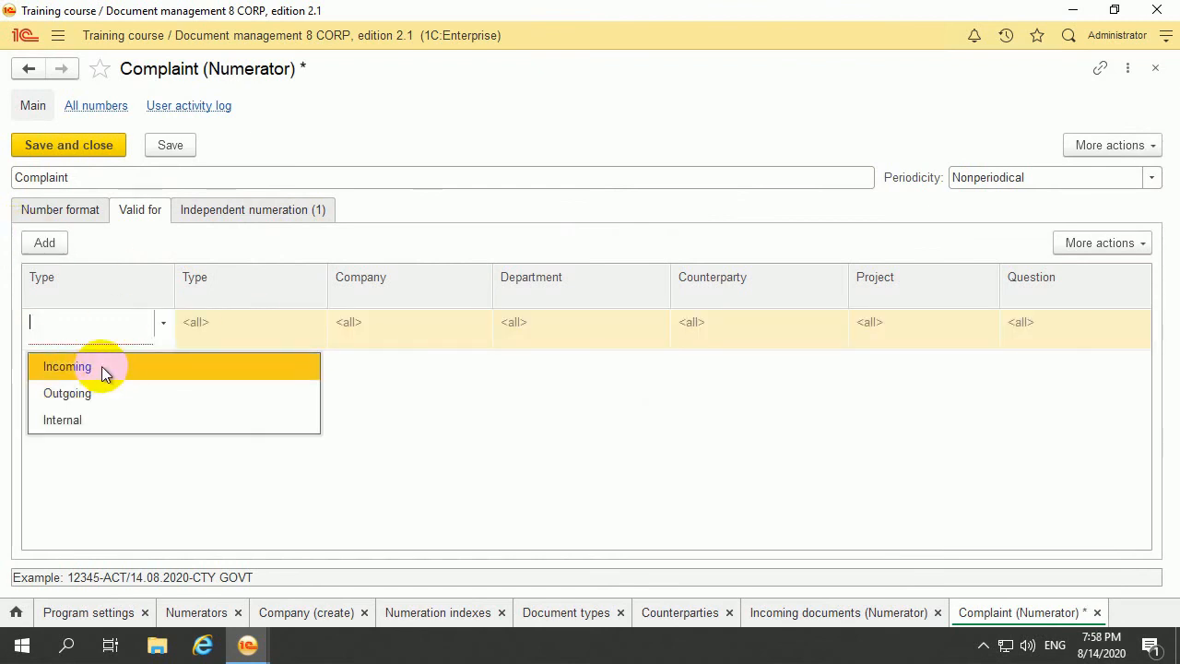
pyautogui.click(224, 345)
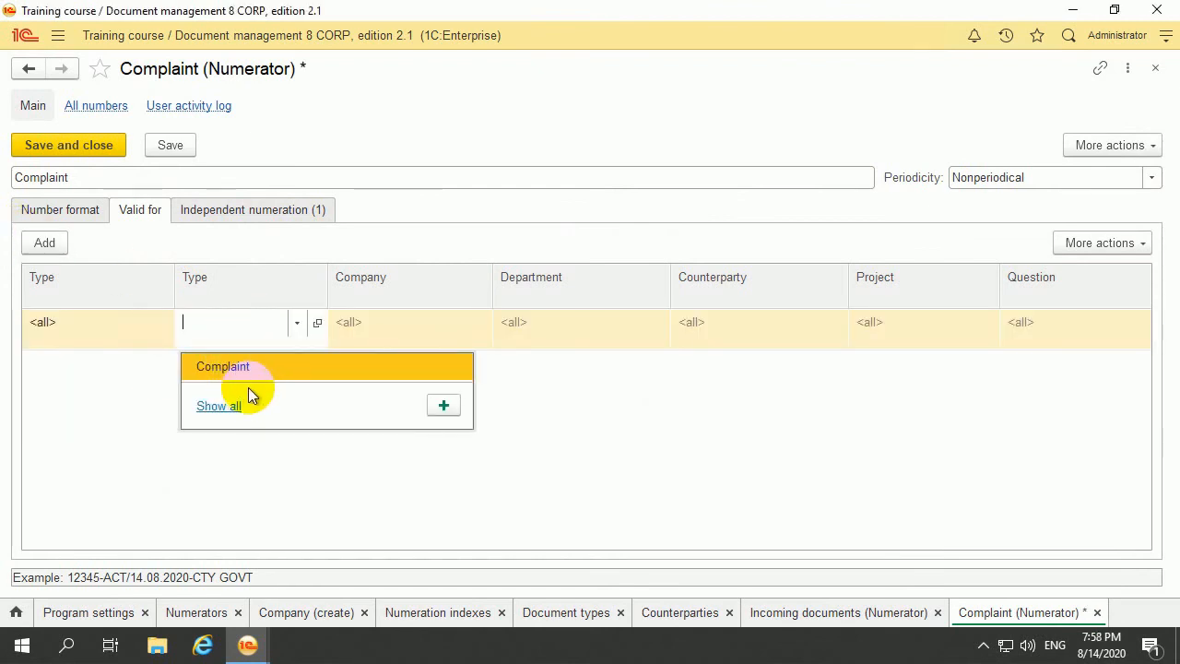
pyautogui.click(249, 372)
pyautogui.click(395, 365)
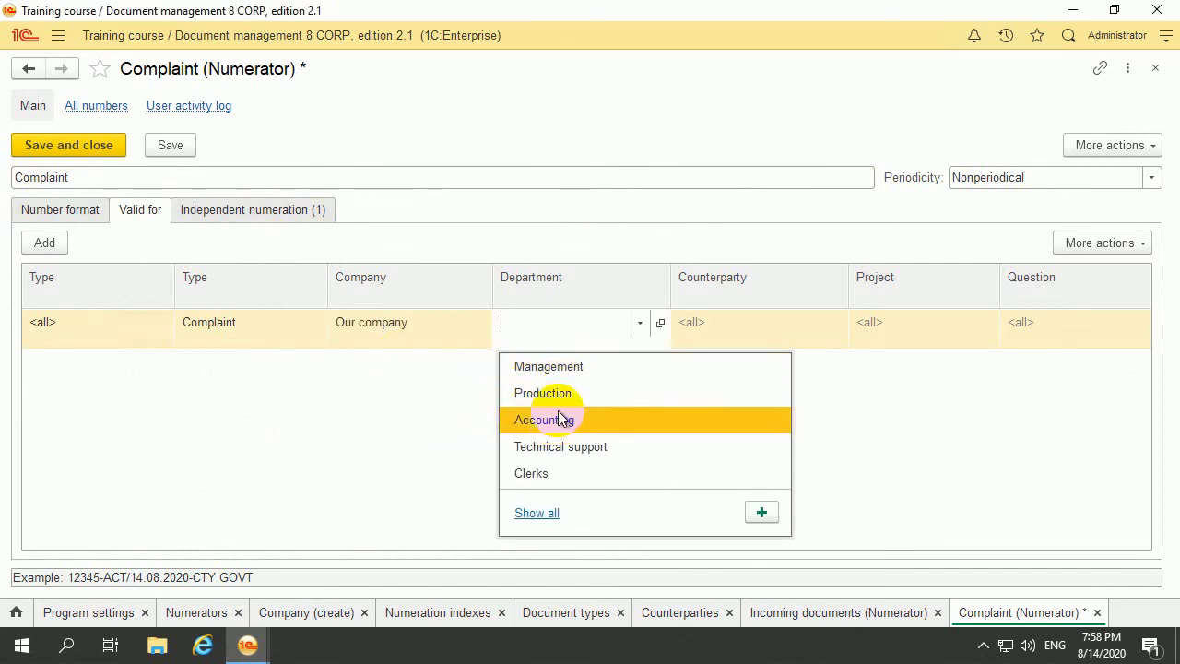
pyautogui.click(561, 473)
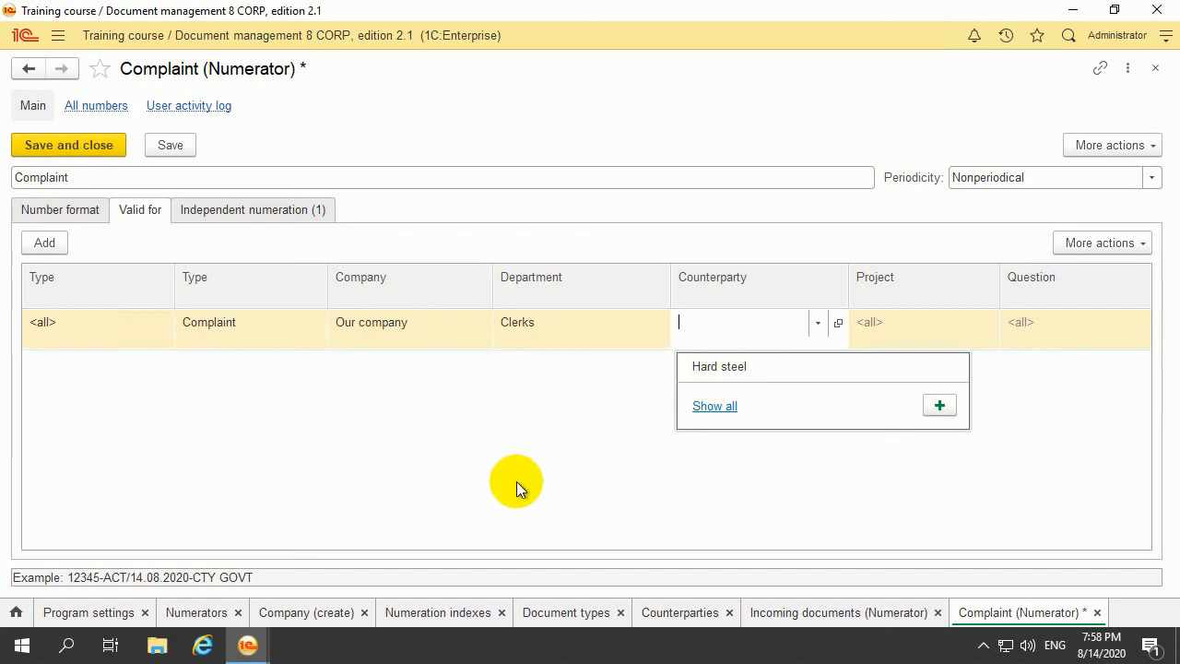
pyautogui.click(556, 441)
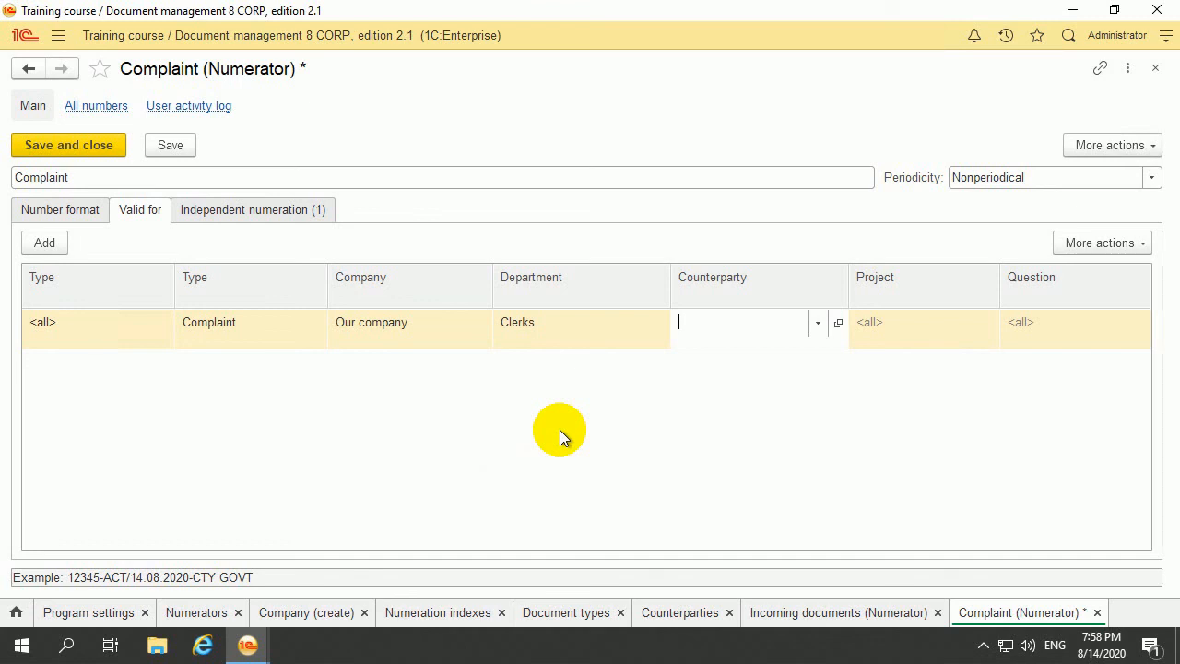
pyautogui.click(96, 142)
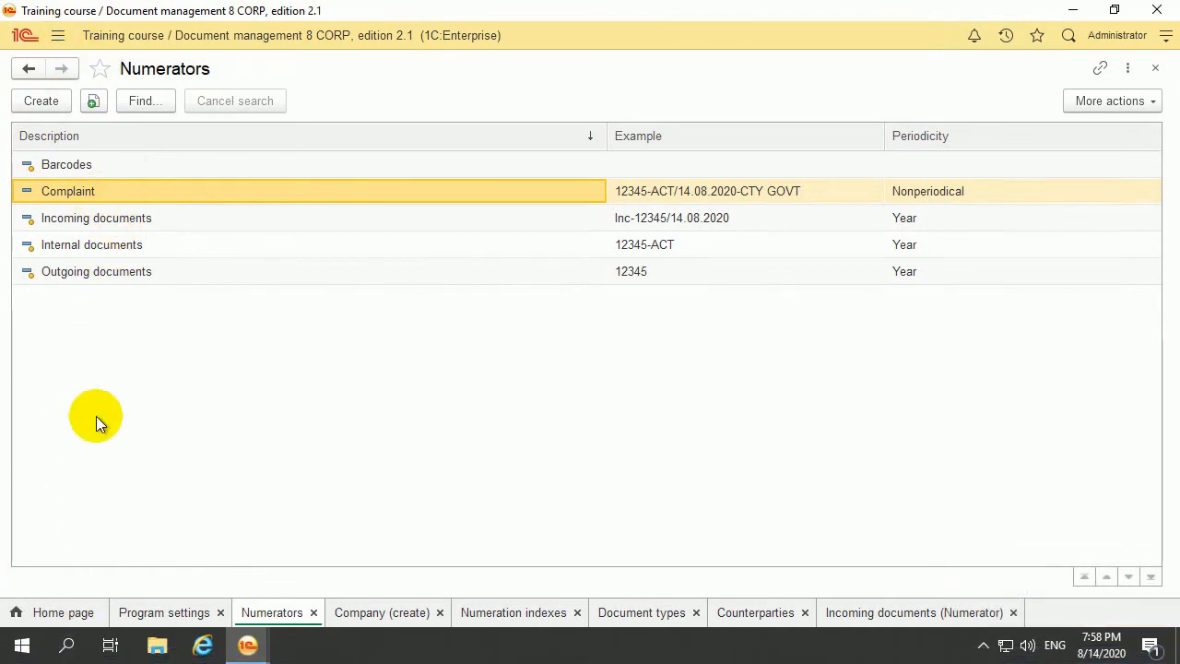
# Step: Delete the validity row for Complaint documents from the Complaint numerator, then save and close it
pyautogui.click(149, 605)
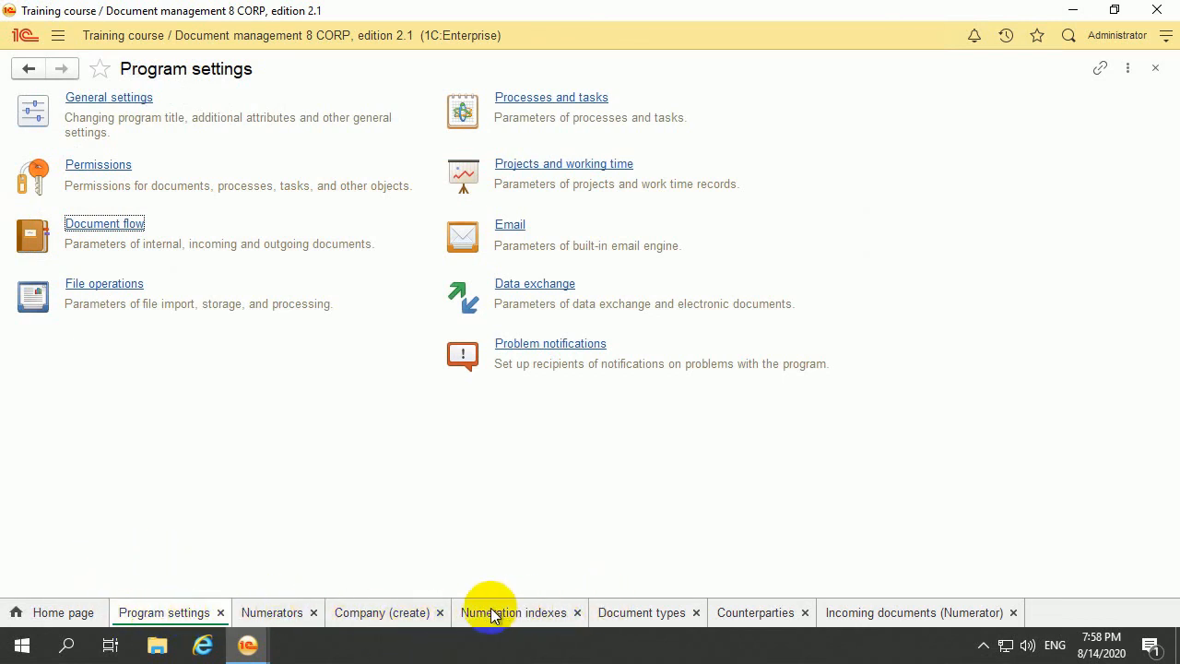
pyautogui.click(272, 612)
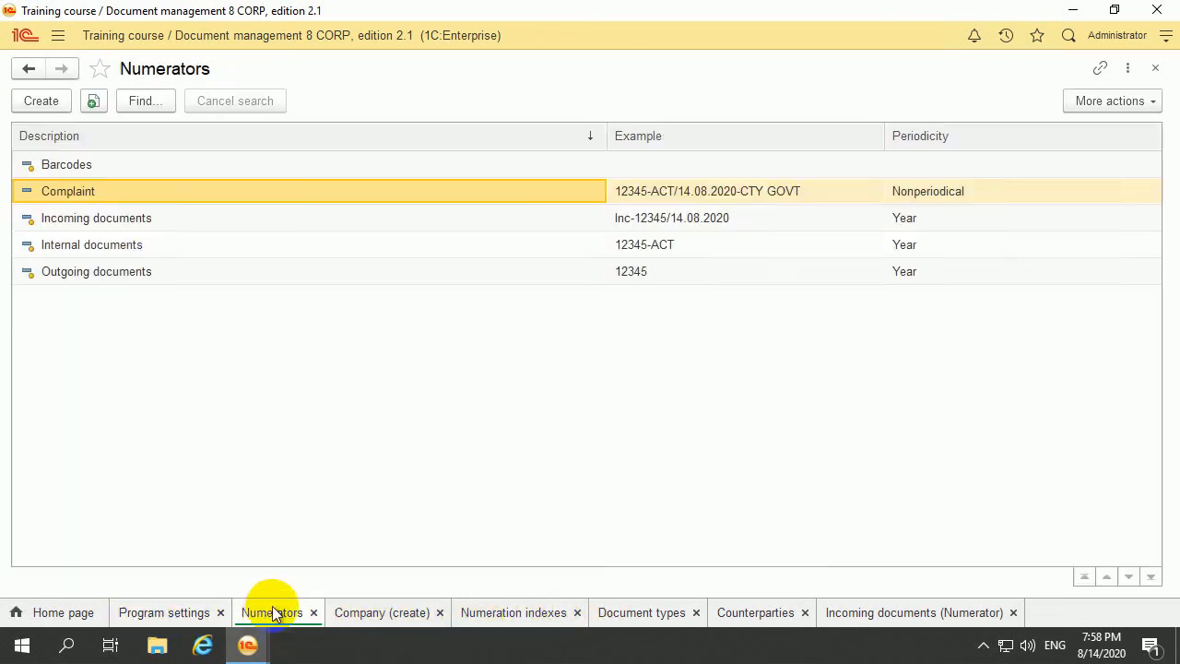
pyautogui.doubleClick(197, 191)
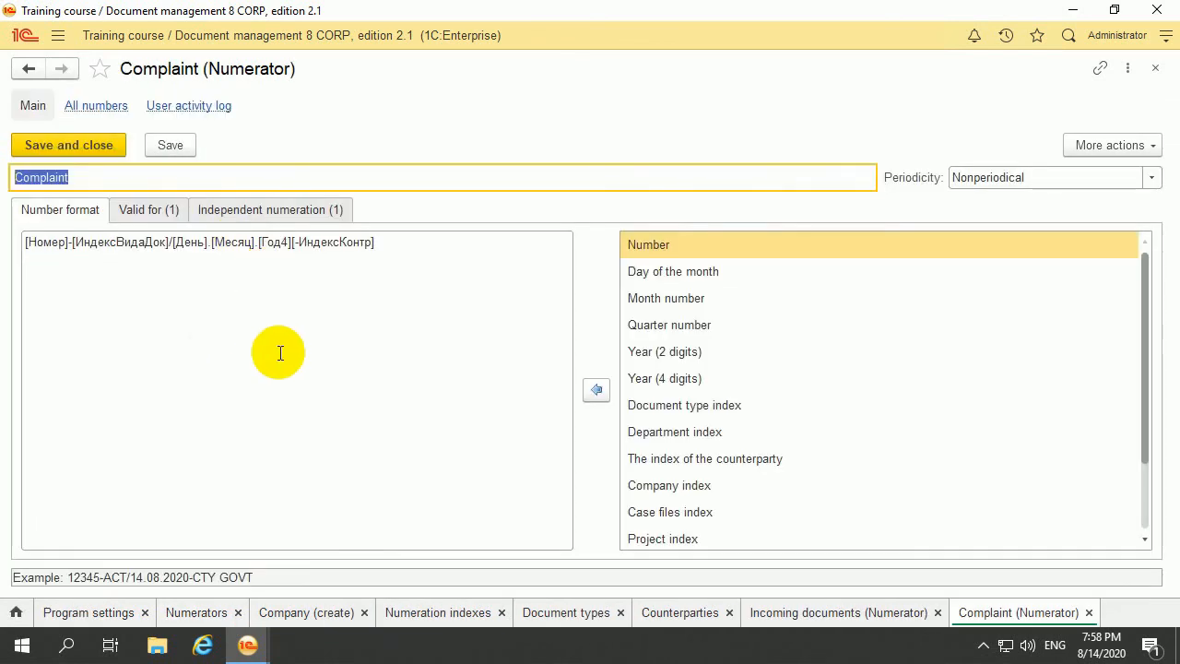
pyautogui.click(166, 211)
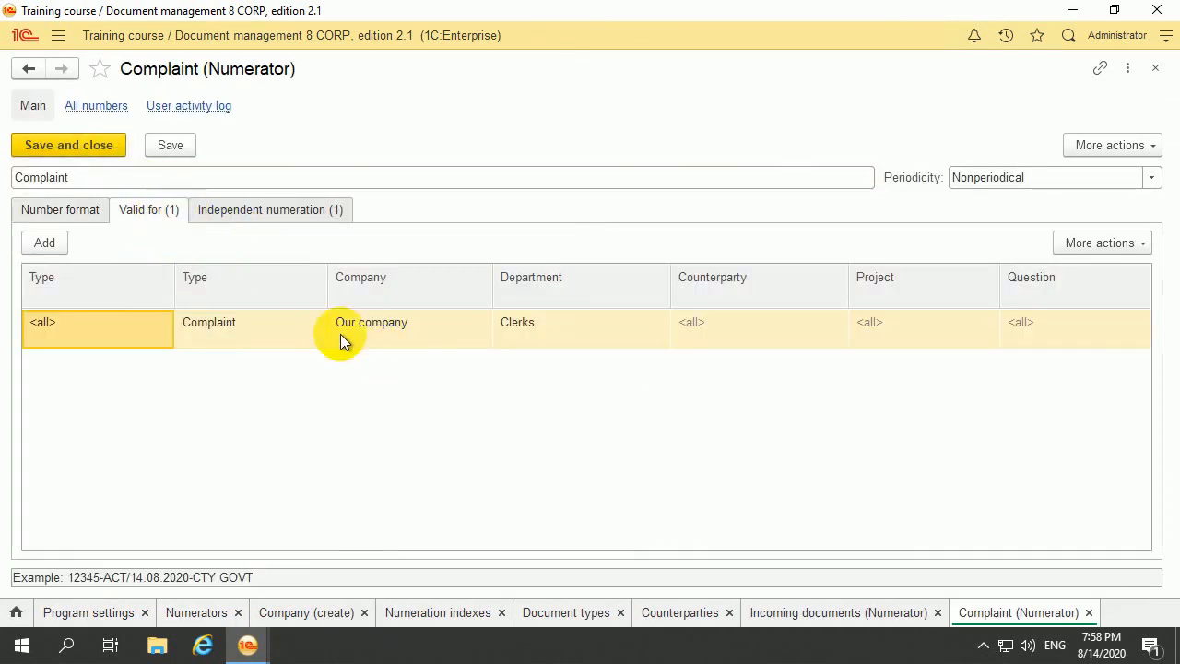
pyautogui.rightClick(90, 329)
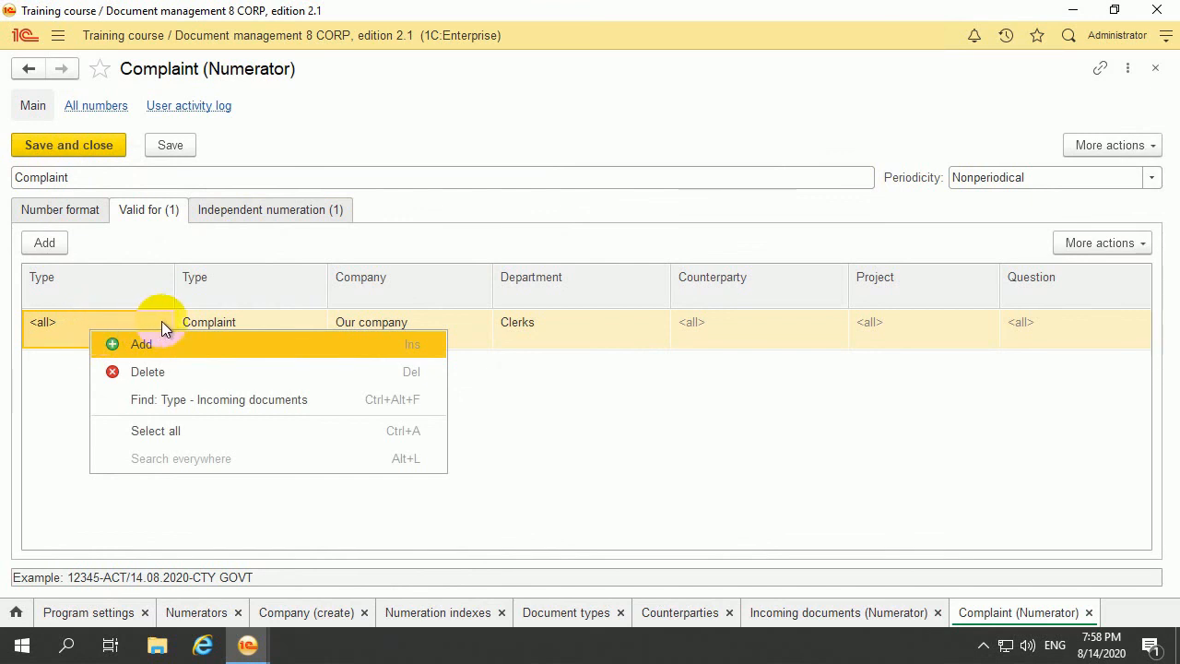
pyautogui.click(204, 374)
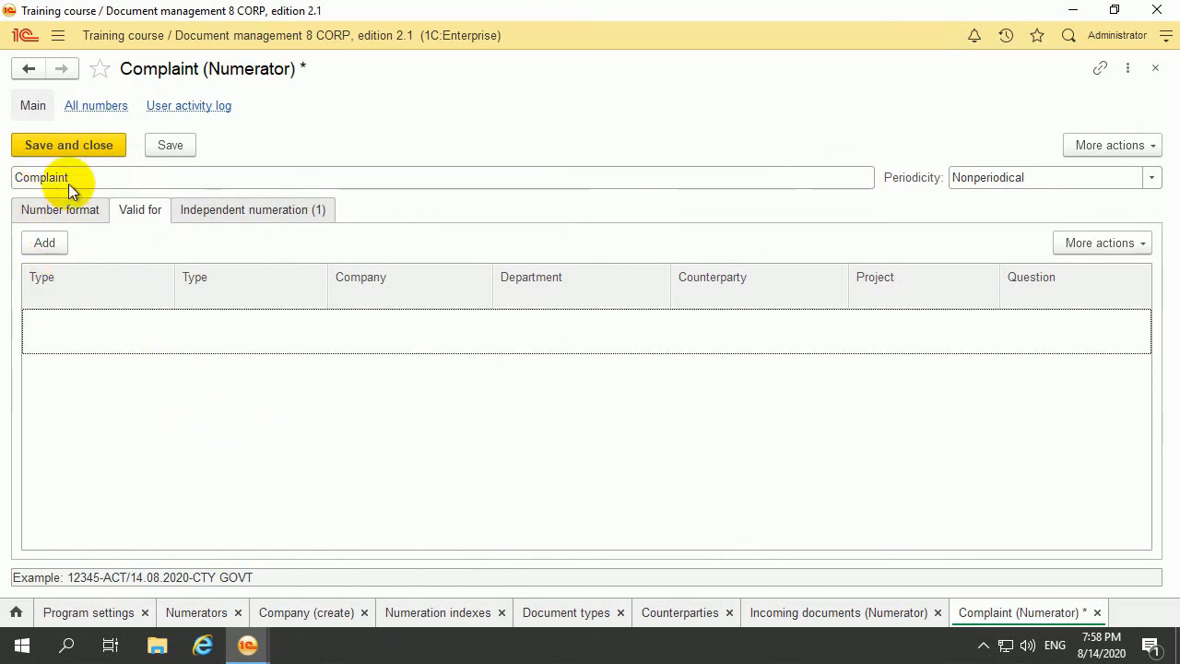
pyautogui.click(92, 150)
# Step: In the Incoming documents numerator, set the company of the Complaint validity row to Our company and save
pyautogui.click(170, 221)
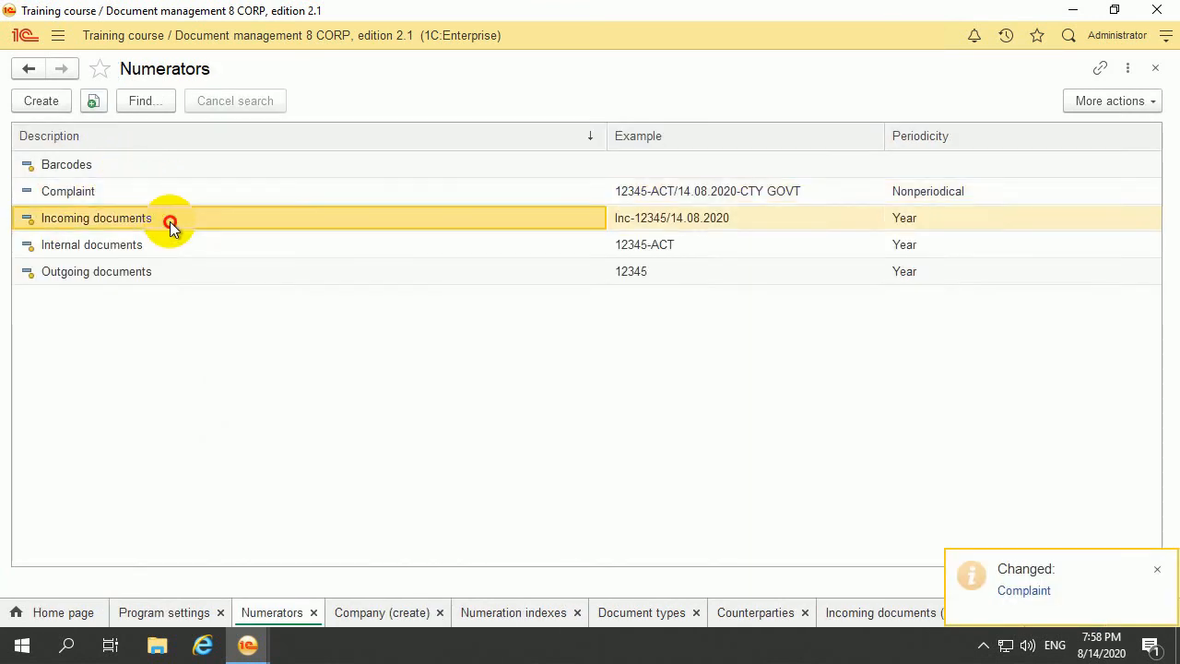
pyautogui.doubleClick(170, 221)
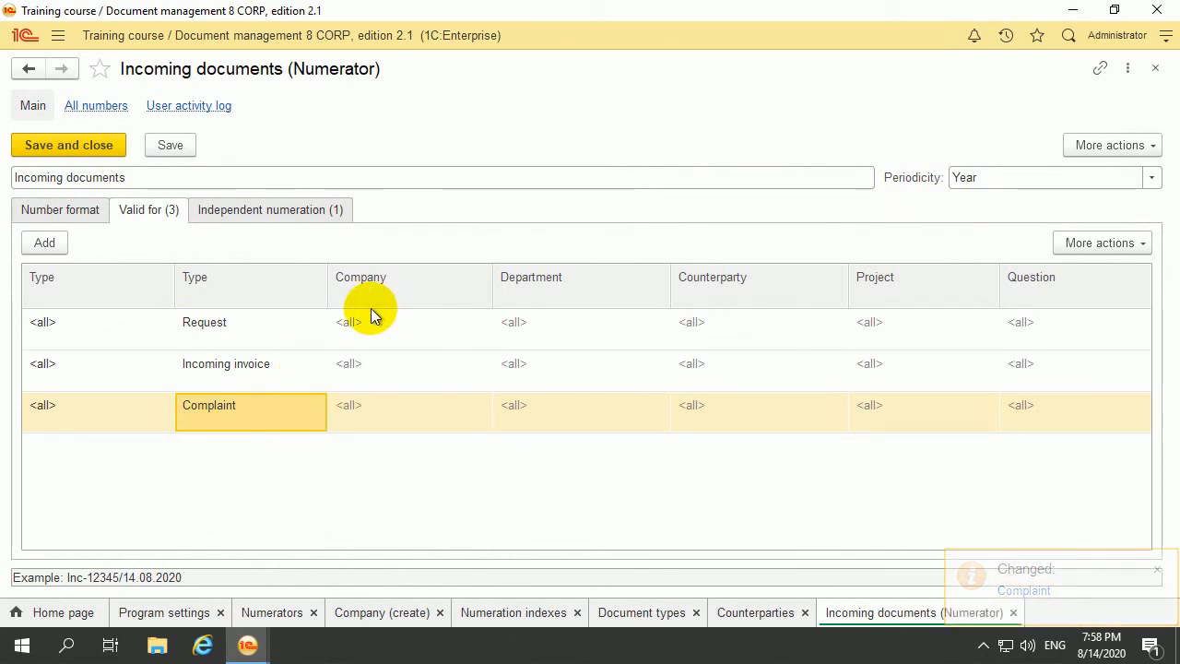
pyautogui.click(358, 409)
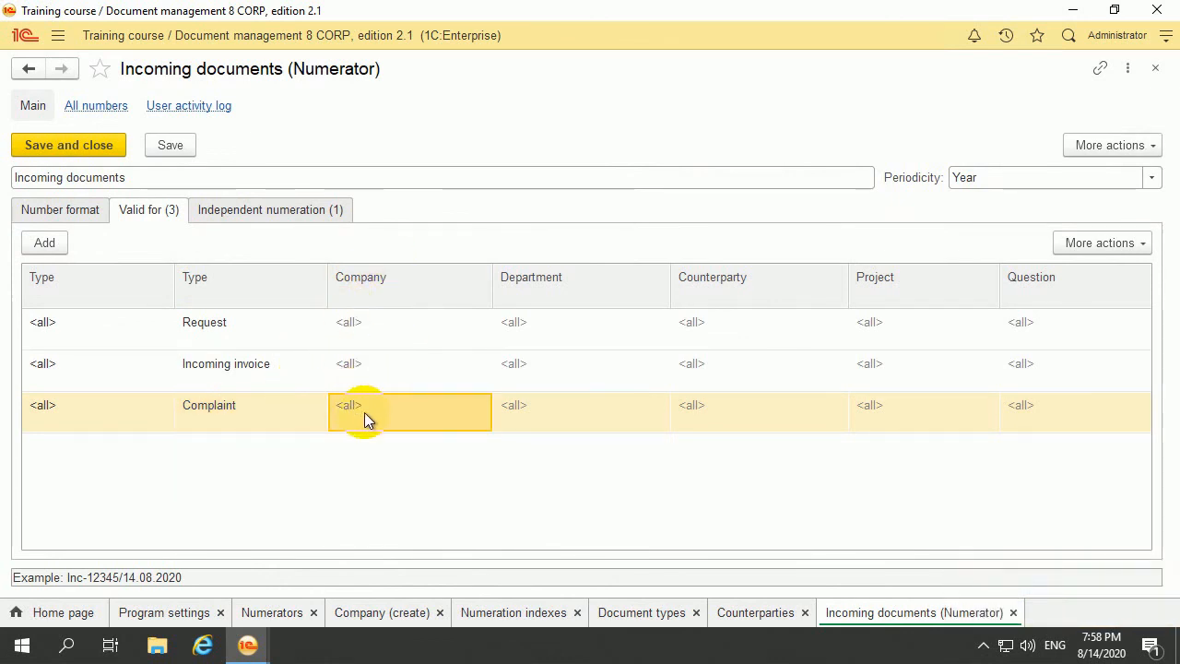
pyautogui.click(445, 408)
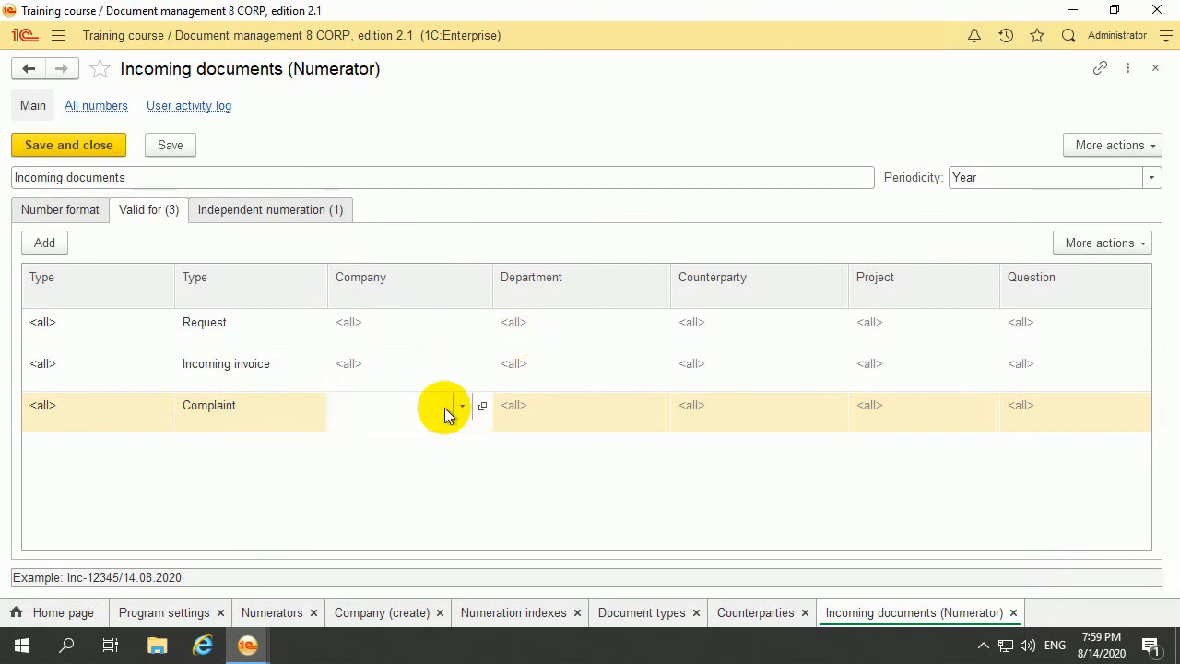
pyautogui.click(469, 451)
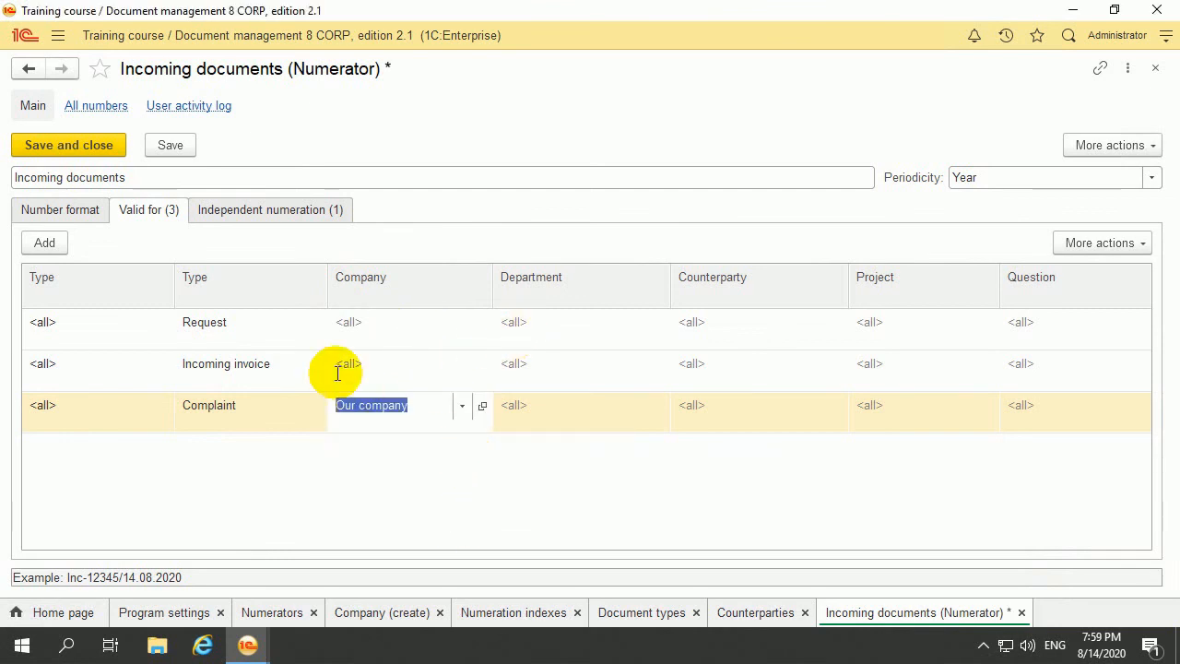
pyautogui.click(167, 147)
# Step: Compare the number format of the Incoming documents numerator with that of the Complaint numerator
pyautogui.click(64, 215)
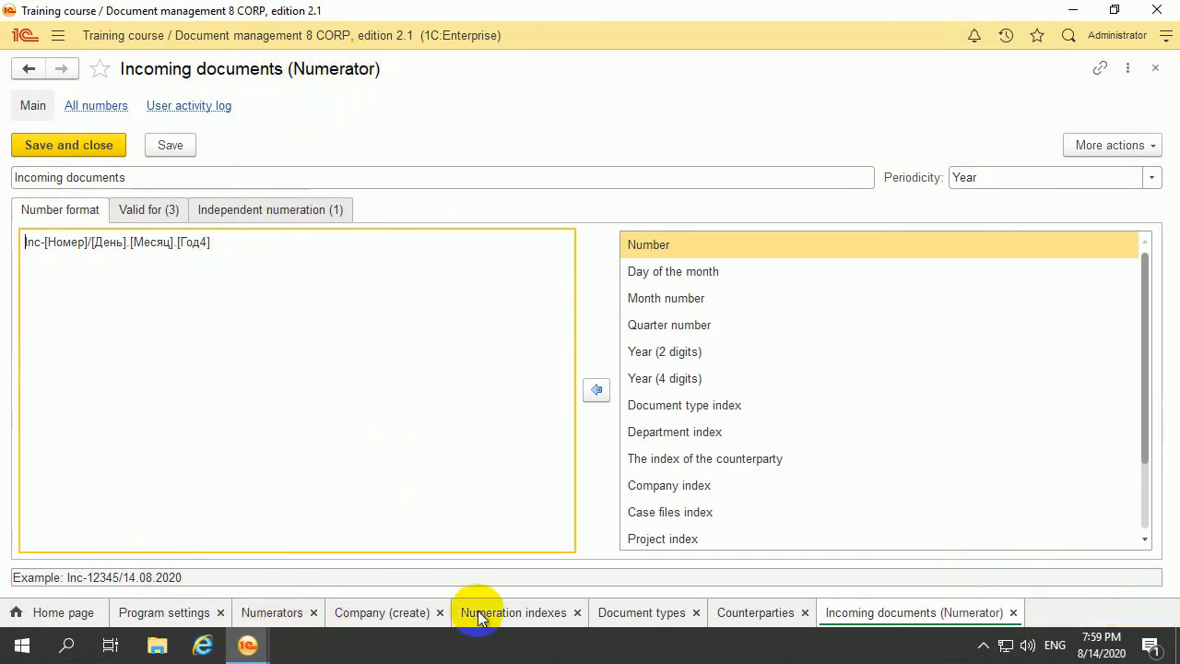
pyautogui.click(272, 614)
pyautogui.doubleClick(199, 194)
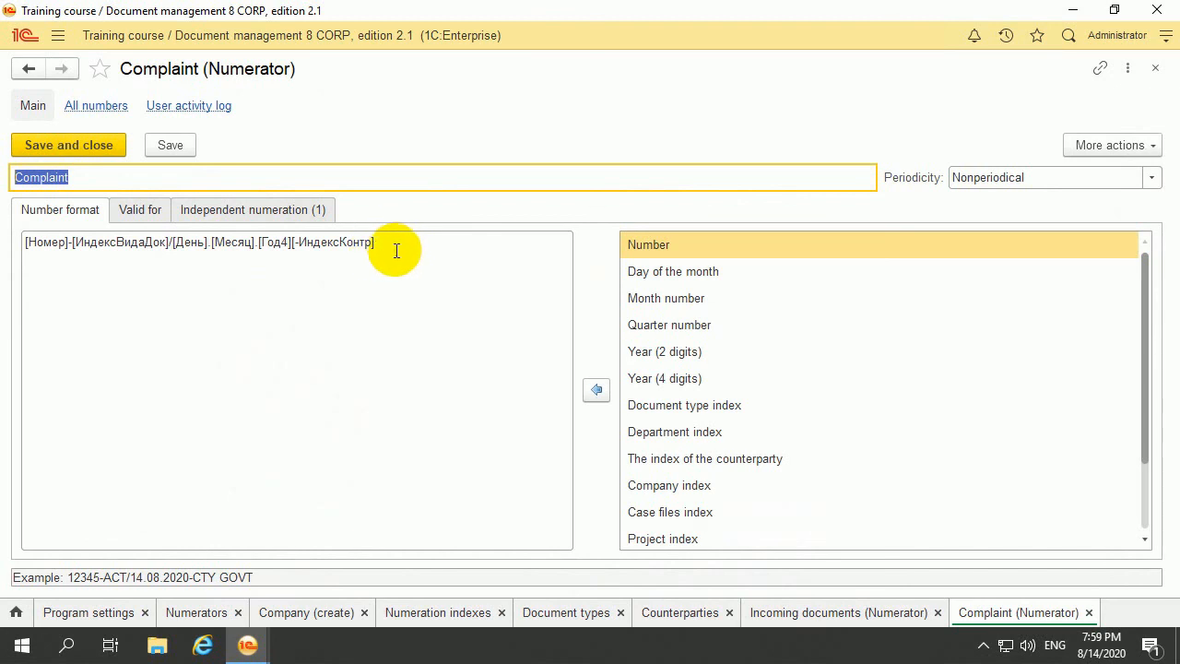
# Step: Switch to the other user's Document management window and create an incoming document from the Complaint template
pyautogui.click(63, 40)
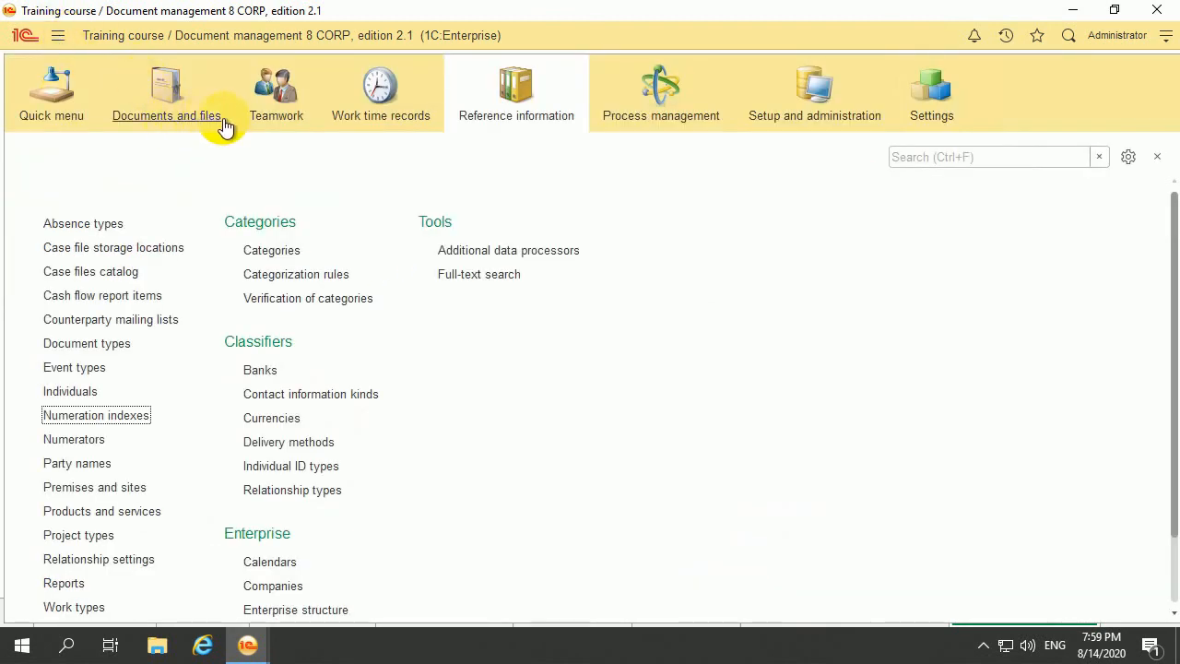
pyautogui.moveTo(247, 643)
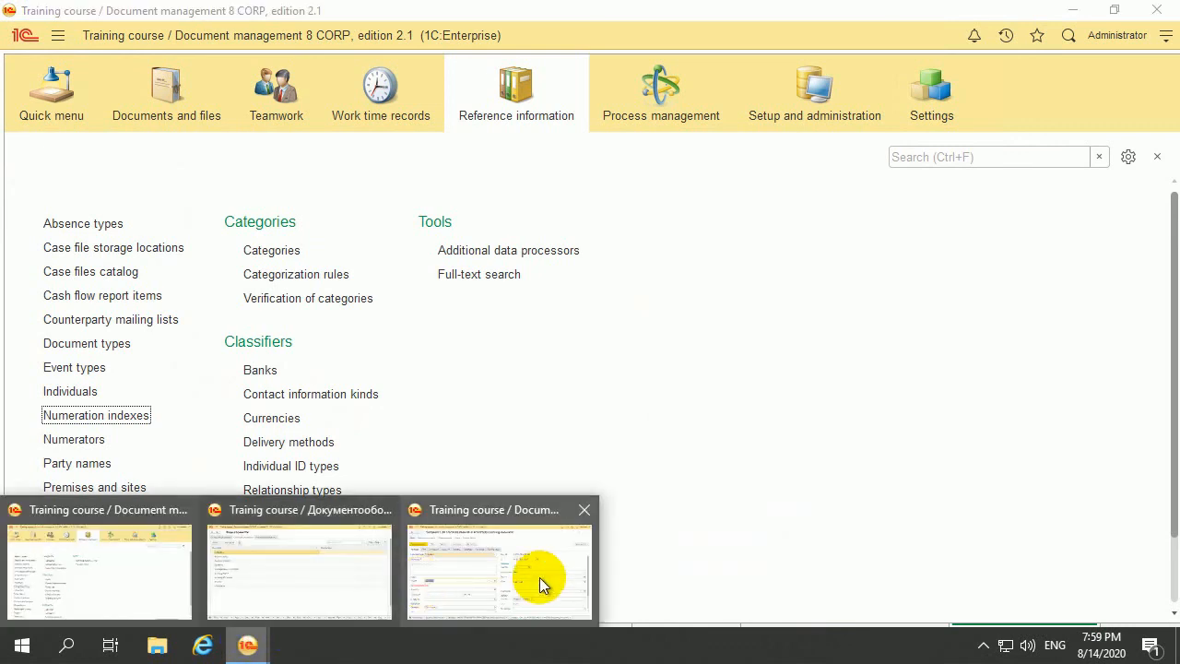
pyautogui.click(539, 577)
pyautogui.click(29, 70)
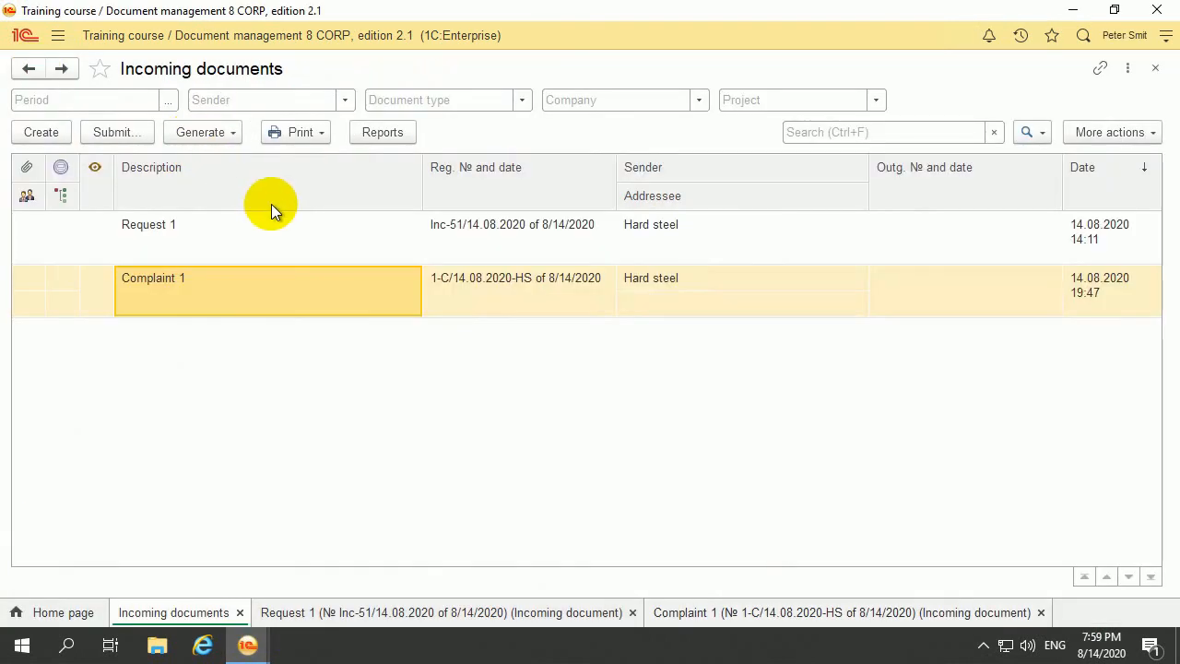
pyautogui.rightClick(230, 319)
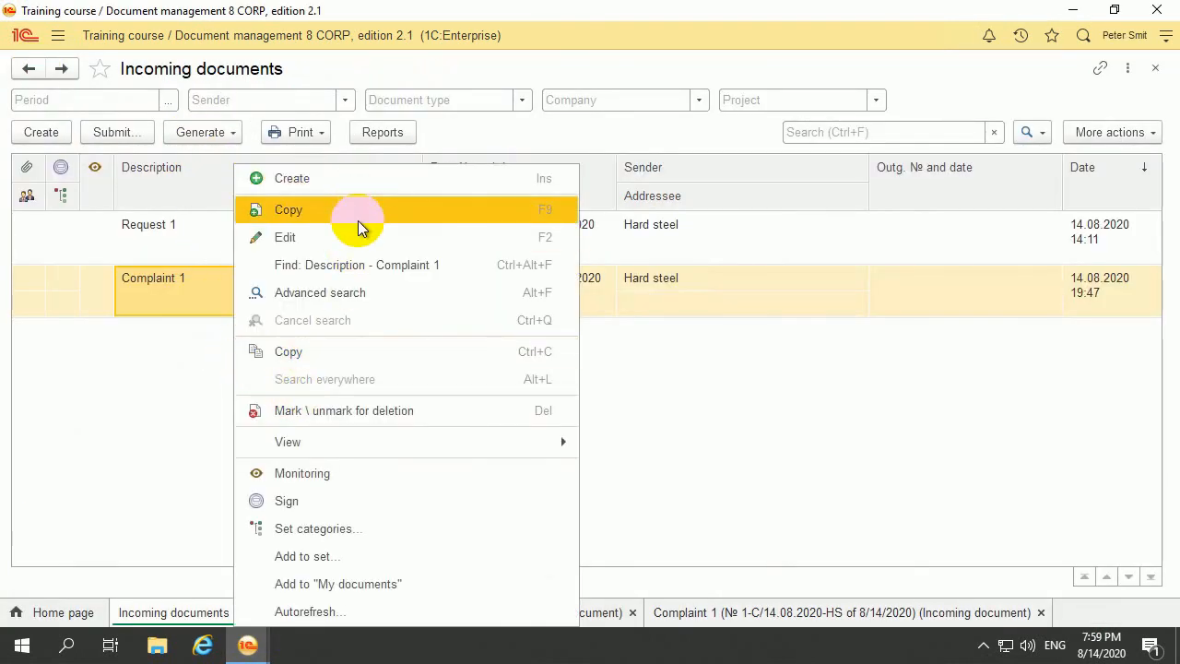
pyautogui.click(361, 179)
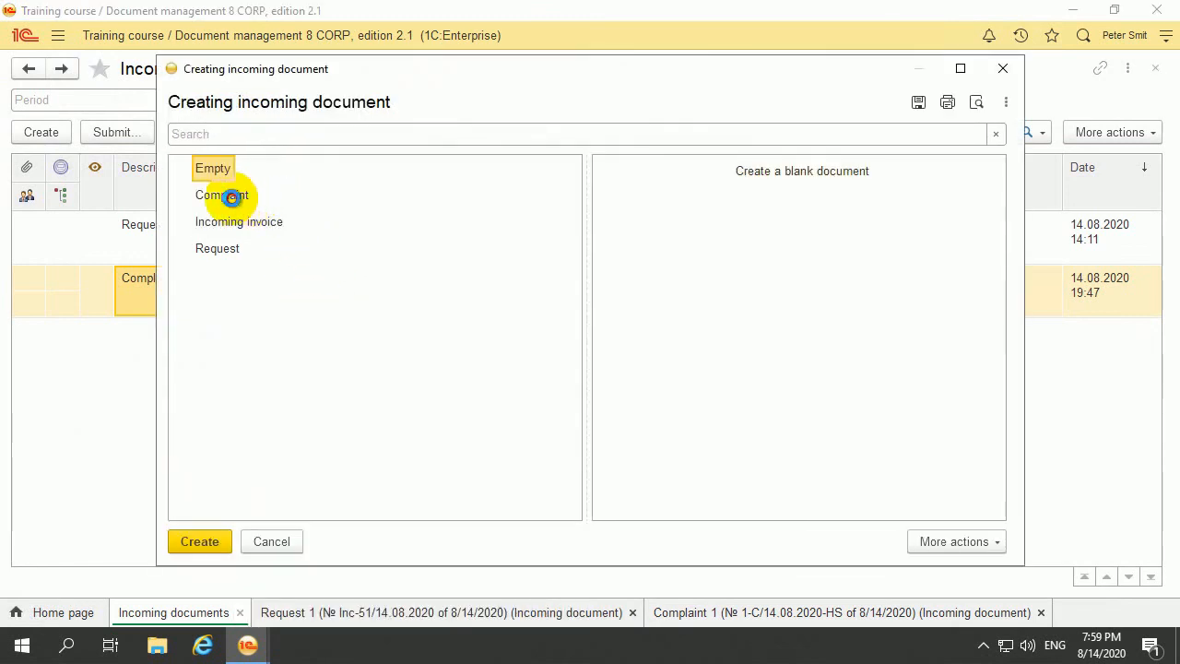
pyautogui.click(230, 197)
pyautogui.click(199, 535)
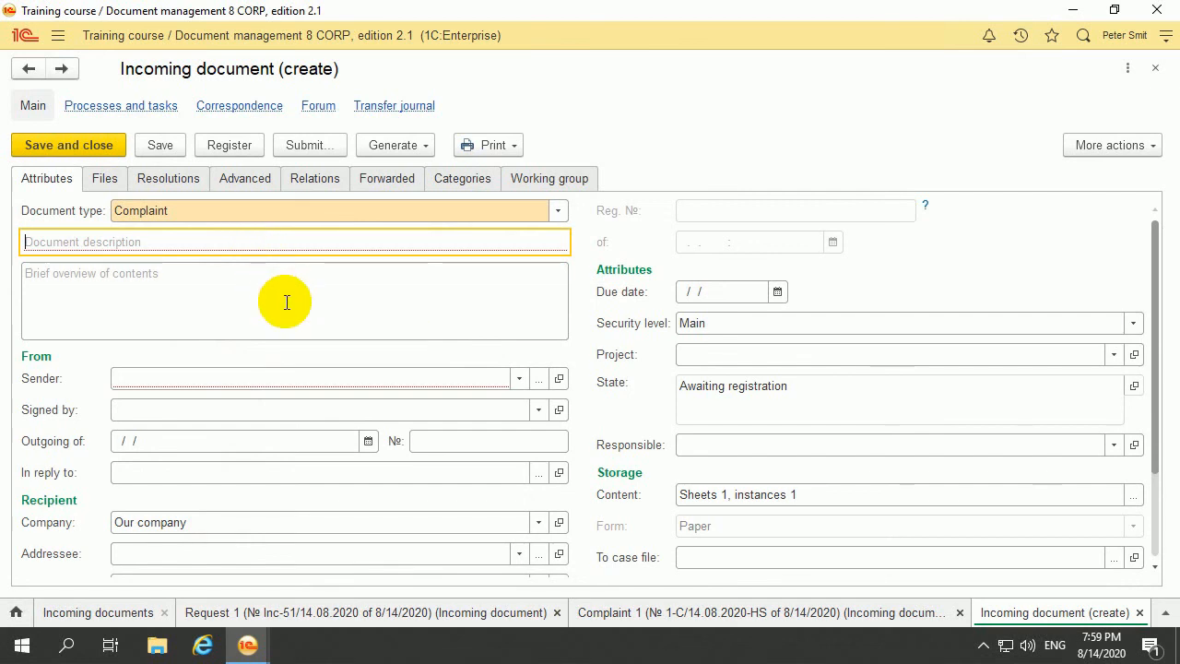
# Step: Describe the new incoming document as Complaint 2 and select Hard steel as its sender
pyautogui.write('Complain')
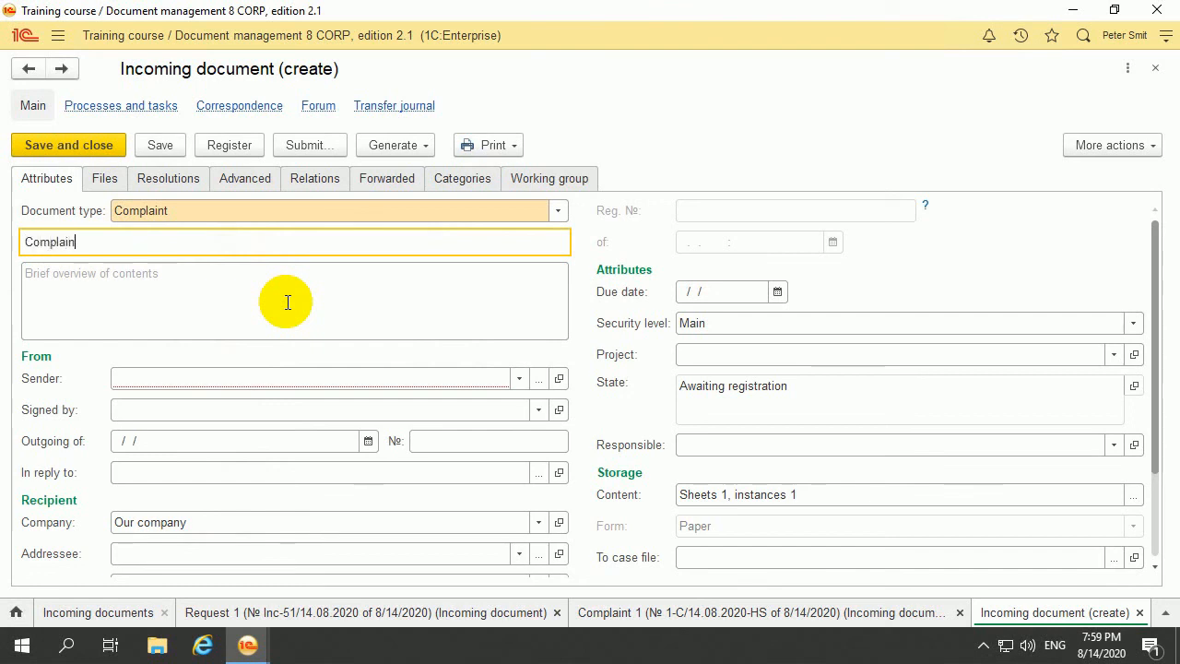
pyautogui.write('t 2')
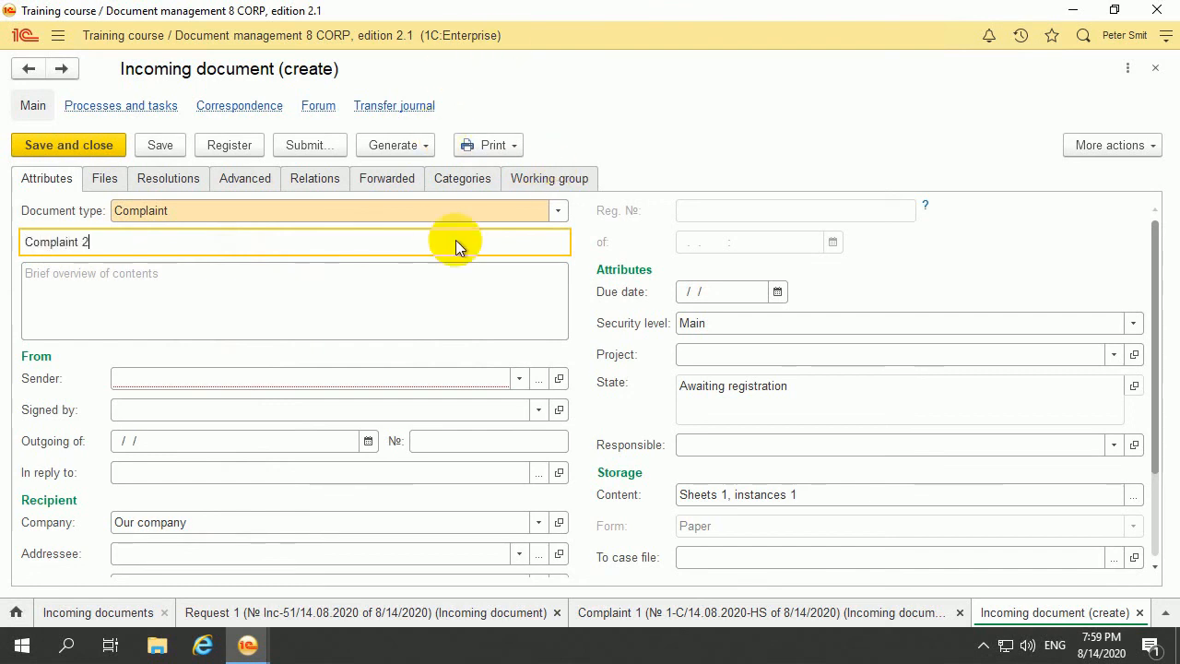
pyautogui.scroll(-3, 414, 345)
pyautogui.scroll(3, 316, 285)
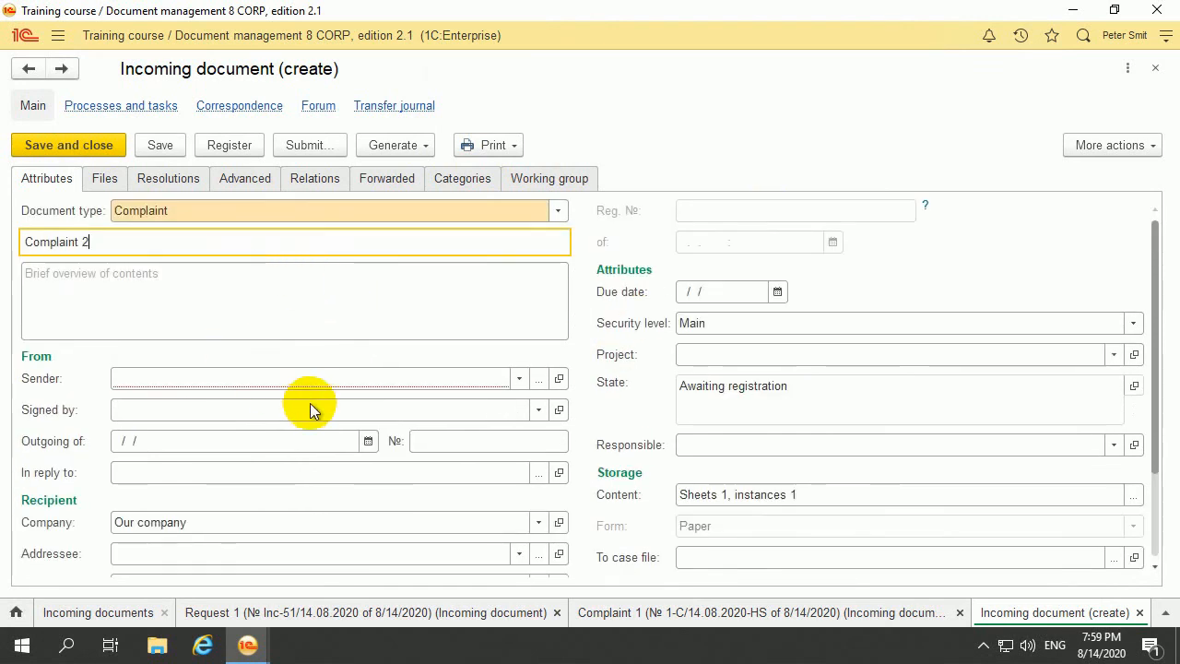
pyautogui.click(531, 381)
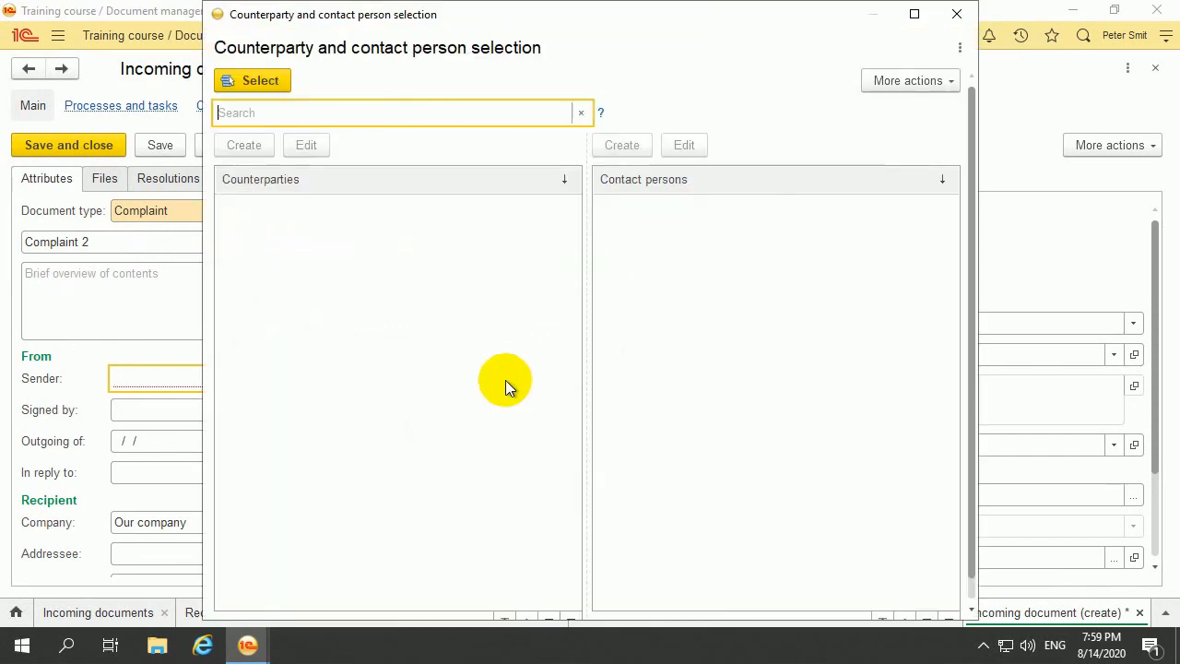
pyautogui.click(354, 203)
pyautogui.doubleClick(354, 203)
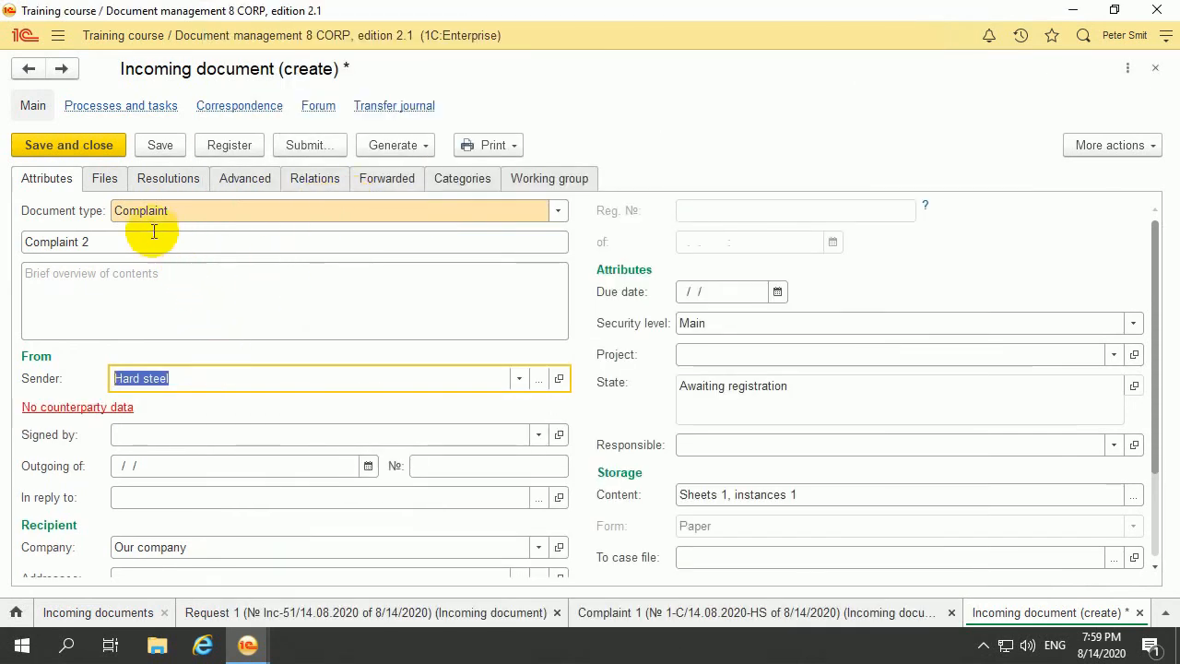
# Step: Save and register Complaint 2, and view Complaint 1 to compare their registration numbers
pyautogui.hotkey('ctrl', 's')
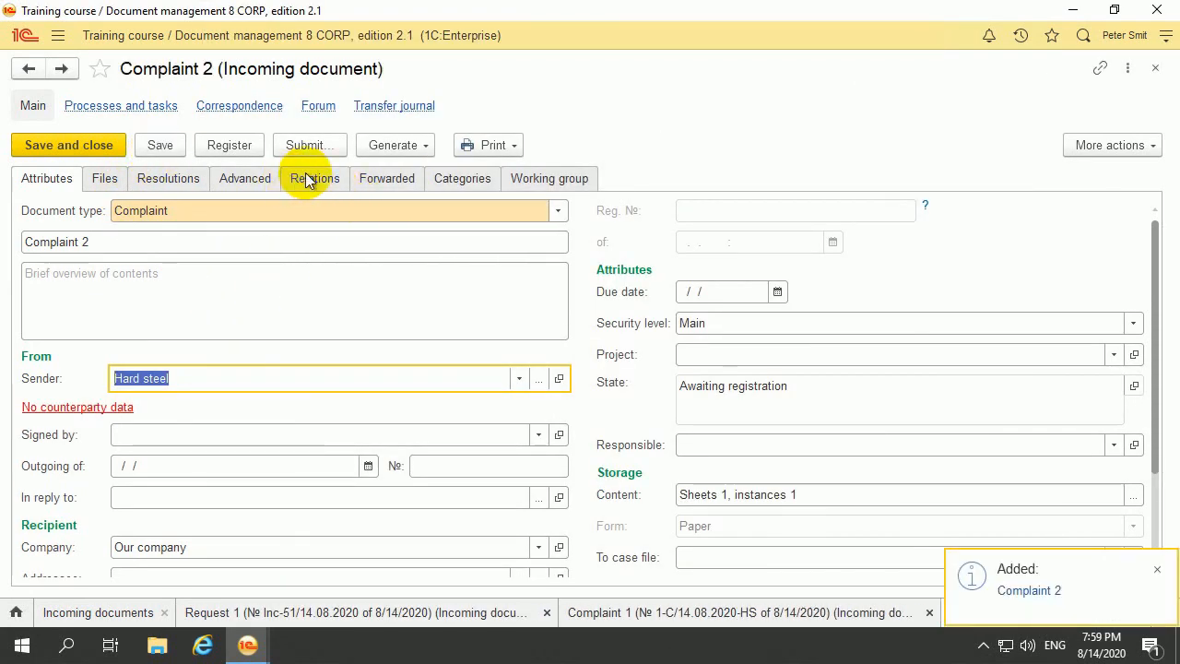
pyautogui.click(216, 147)
pyautogui.click(482, 377)
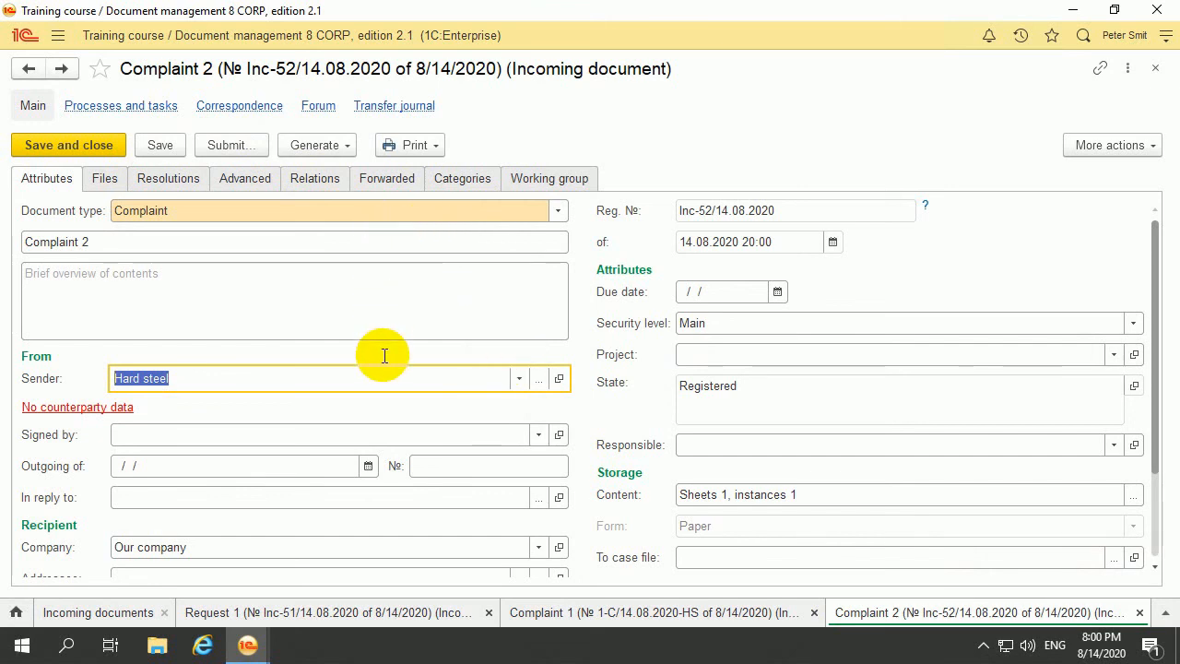
pyautogui.click(600, 610)
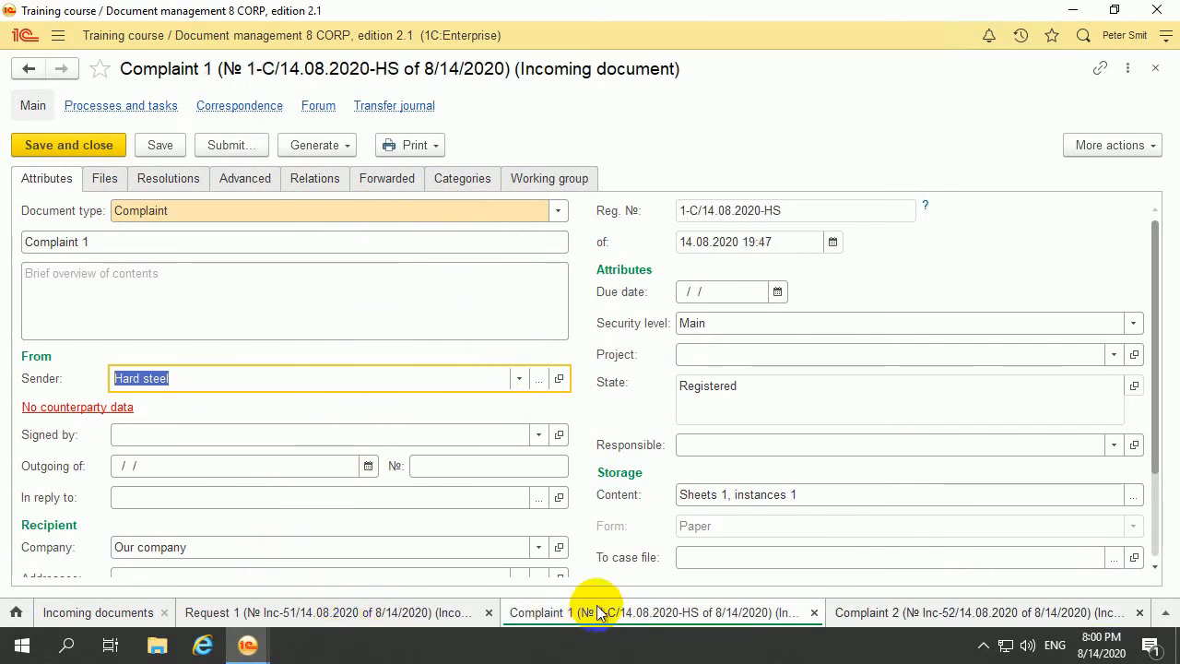
# Step: Switch back to the administrator's Document management window and open the validity list of the Complaint numerator
pyautogui.moveTo(247, 644)
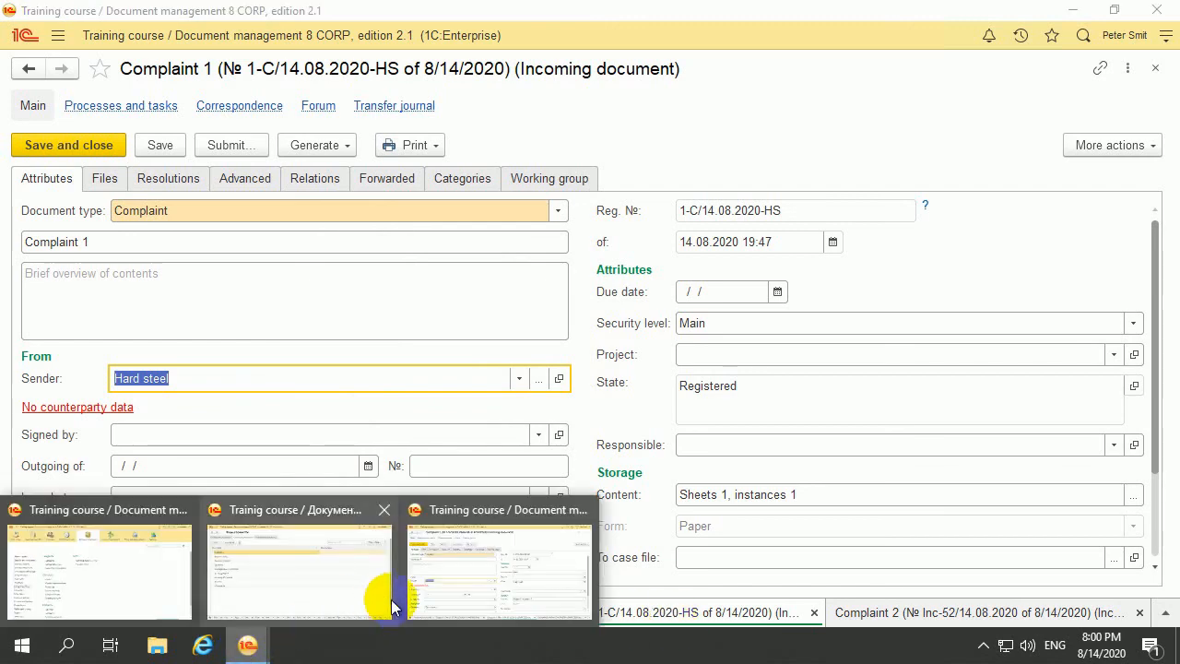
pyautogui.click(459, 584)
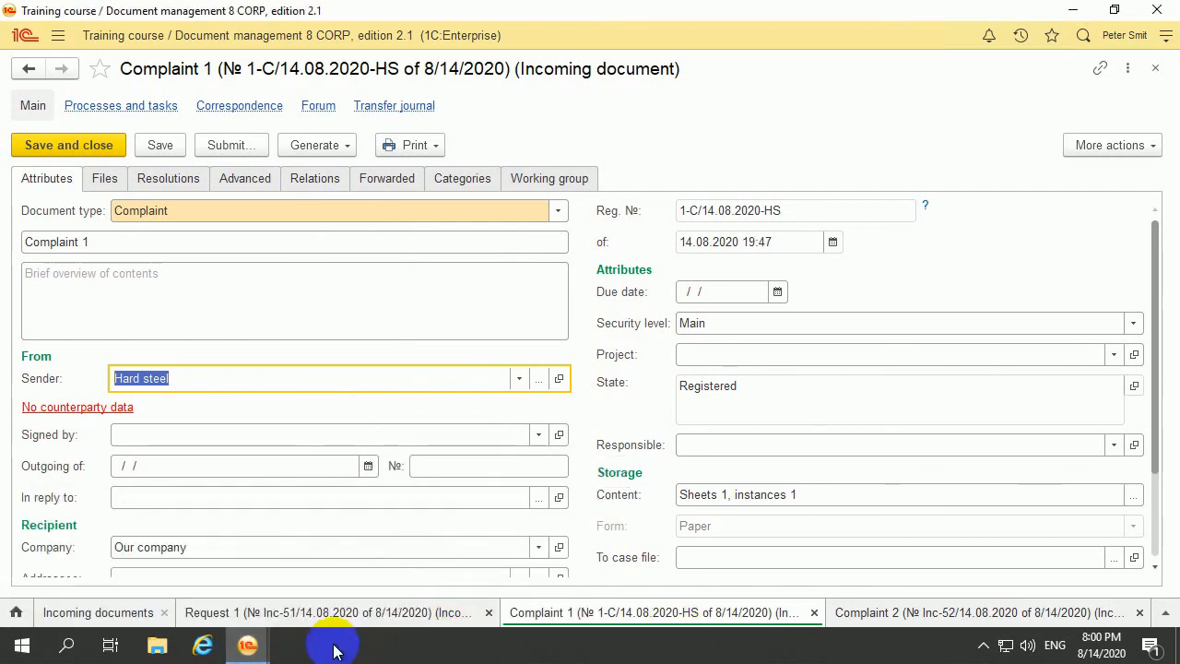
pyautogui.moveTo(247, 643)
pyautogui.click(143, 589)
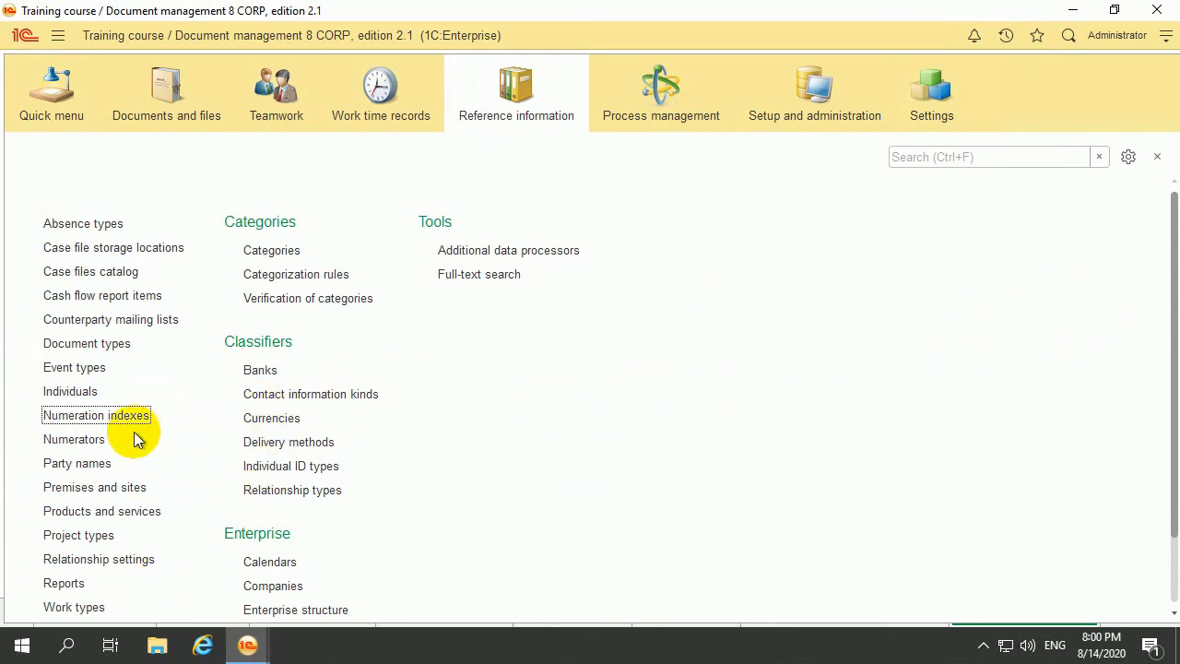
pyautogui.click(102, 441)
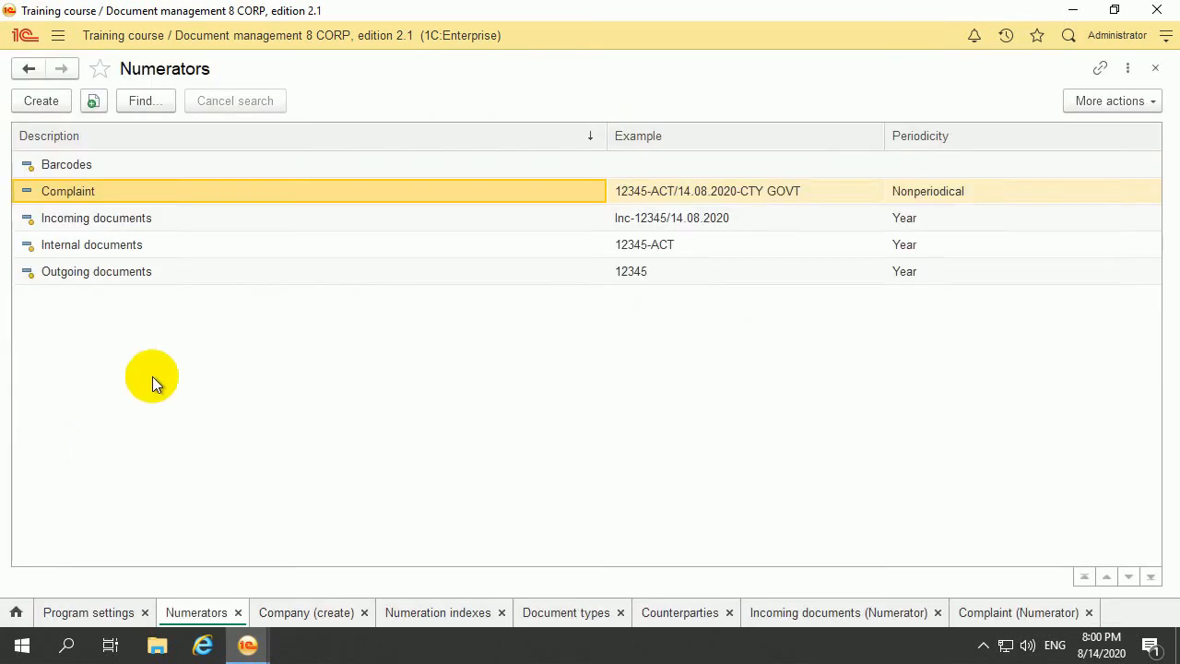
pyautogui.doubleClick(255, 190)
pyautogui.click(129, 212)
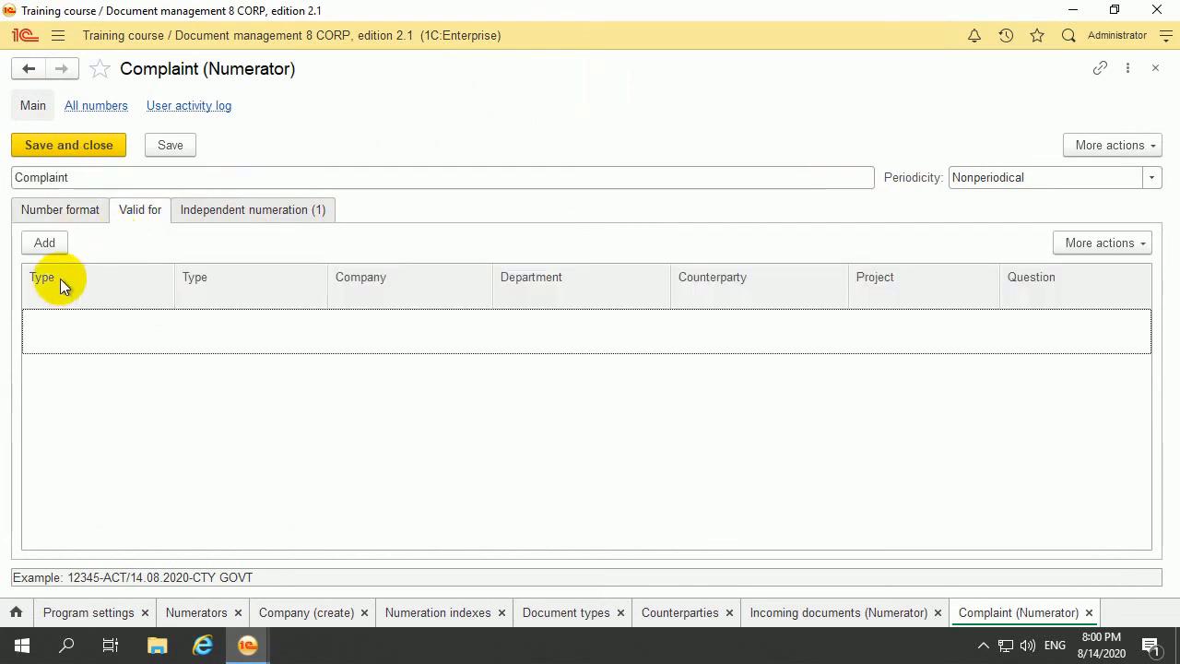
# Step: Add a validity row to the Complaint numerator with type Complaint, company Our company, department Clerks and counterparty Hard steel, and save it
pyautogui.click(50, 242)
pyautogui.click(150, 363)
pyautogui.click(243, 367)
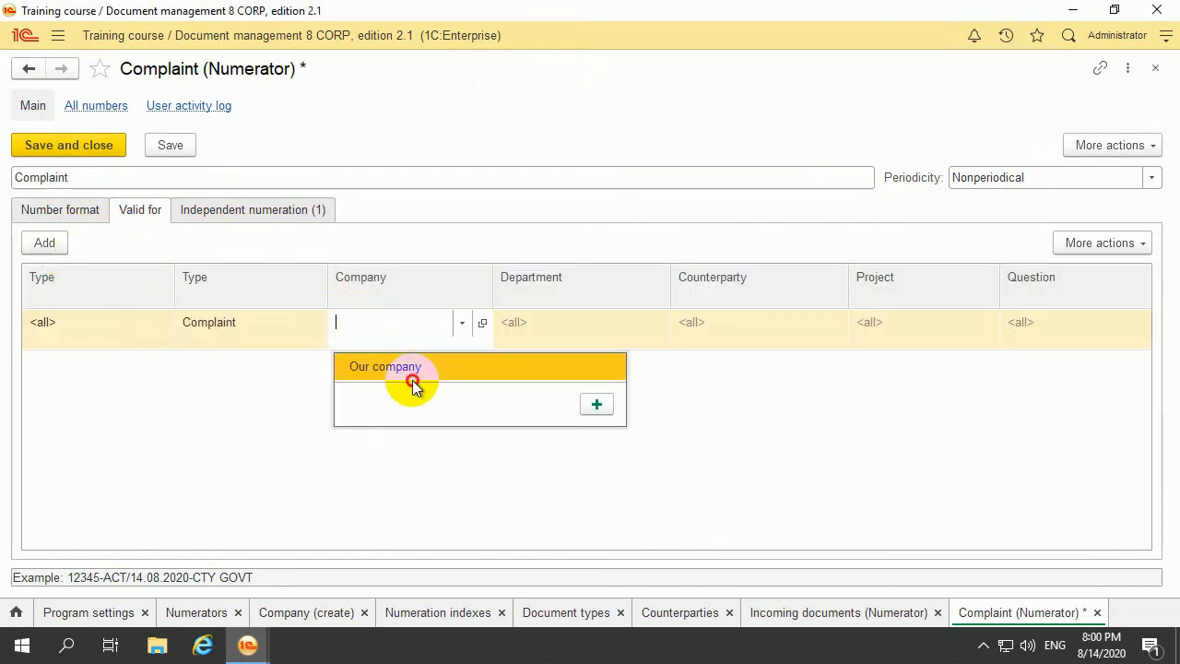
pyautogui.click(487, 364)
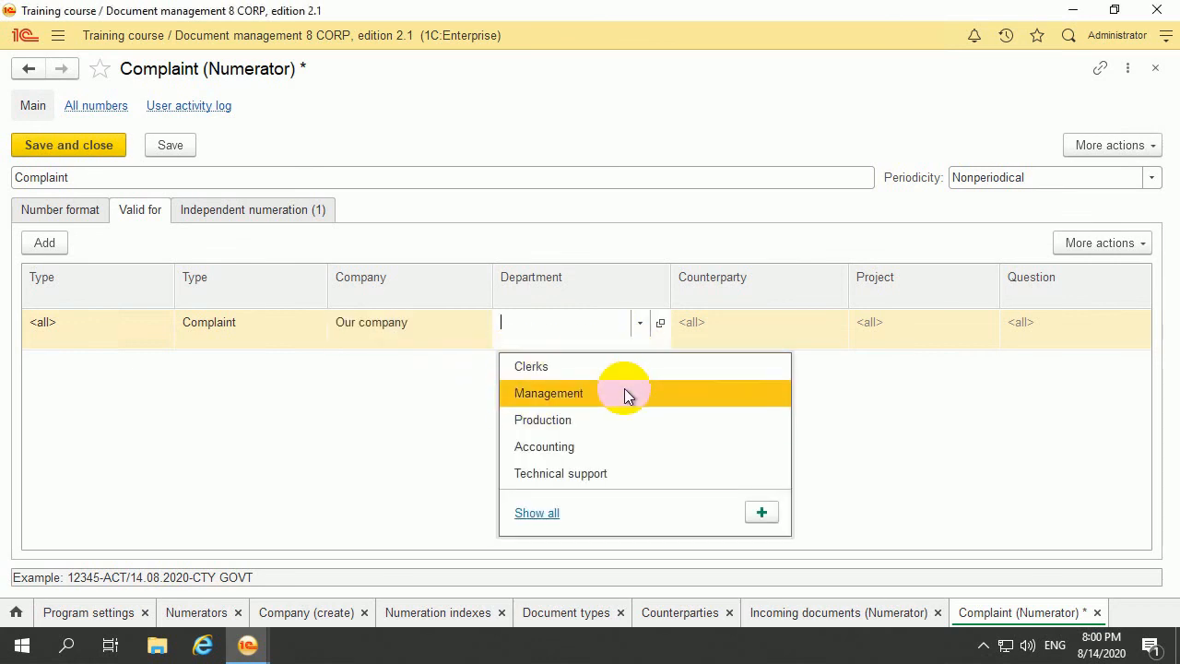
pyautogui.click(626, 369)
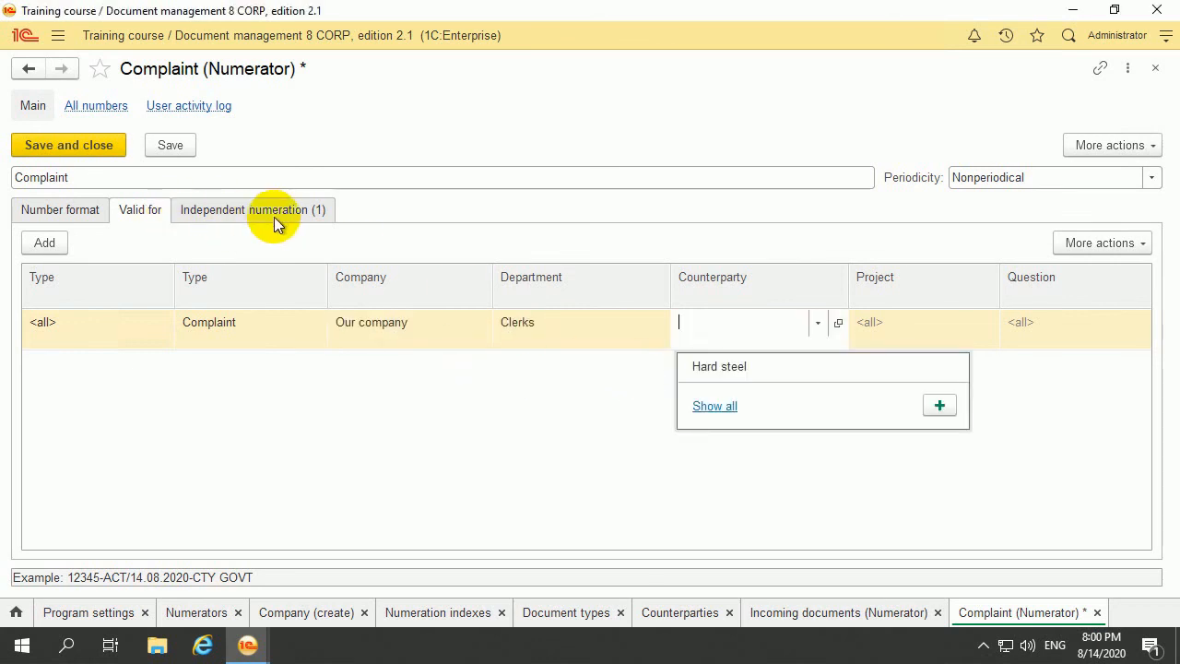
pyautogui.click(33, 150)
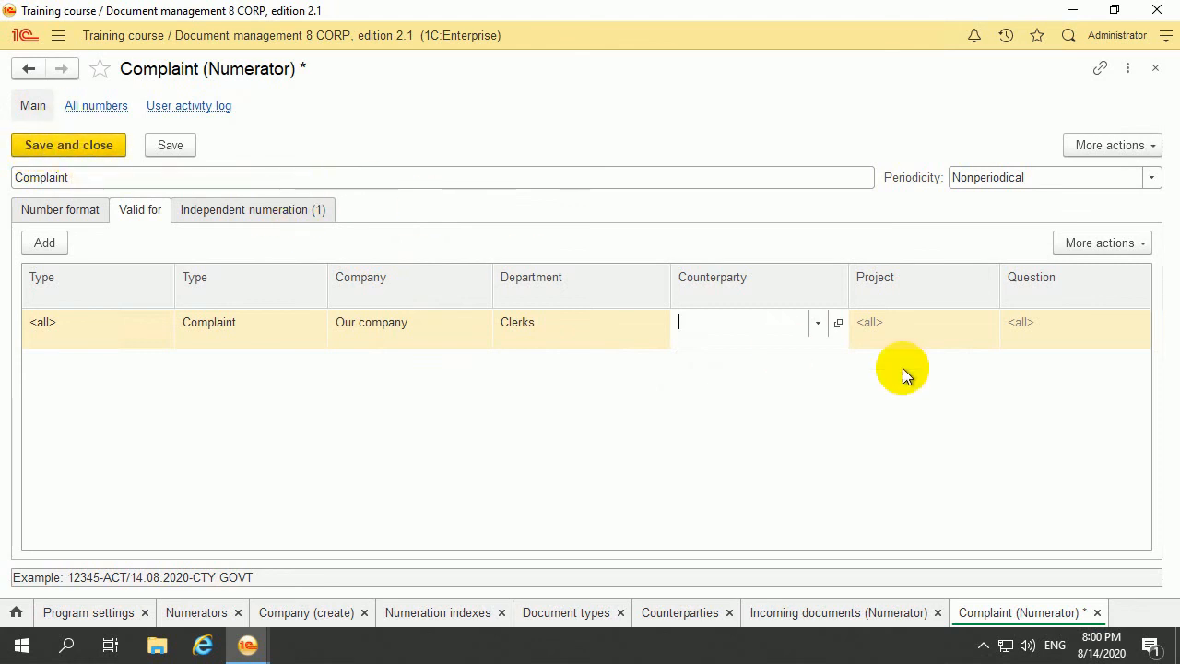
pyautogui.click(821, 322)
pyautogui.click(751, 368)
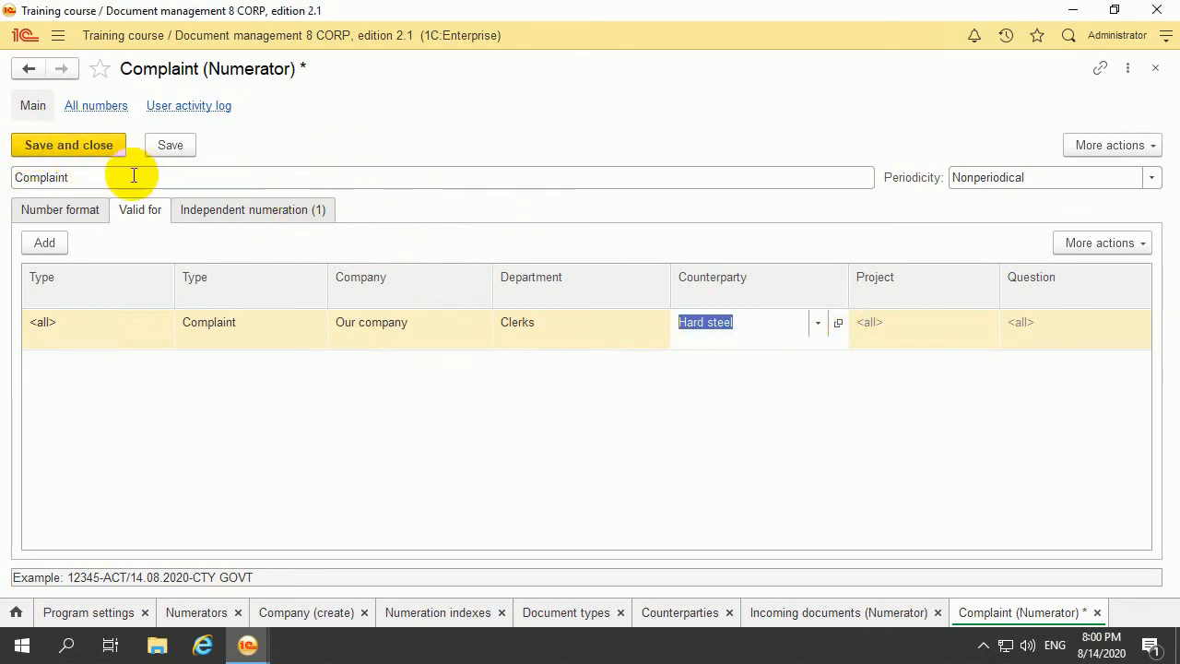
pyautogui.click(104, 143)
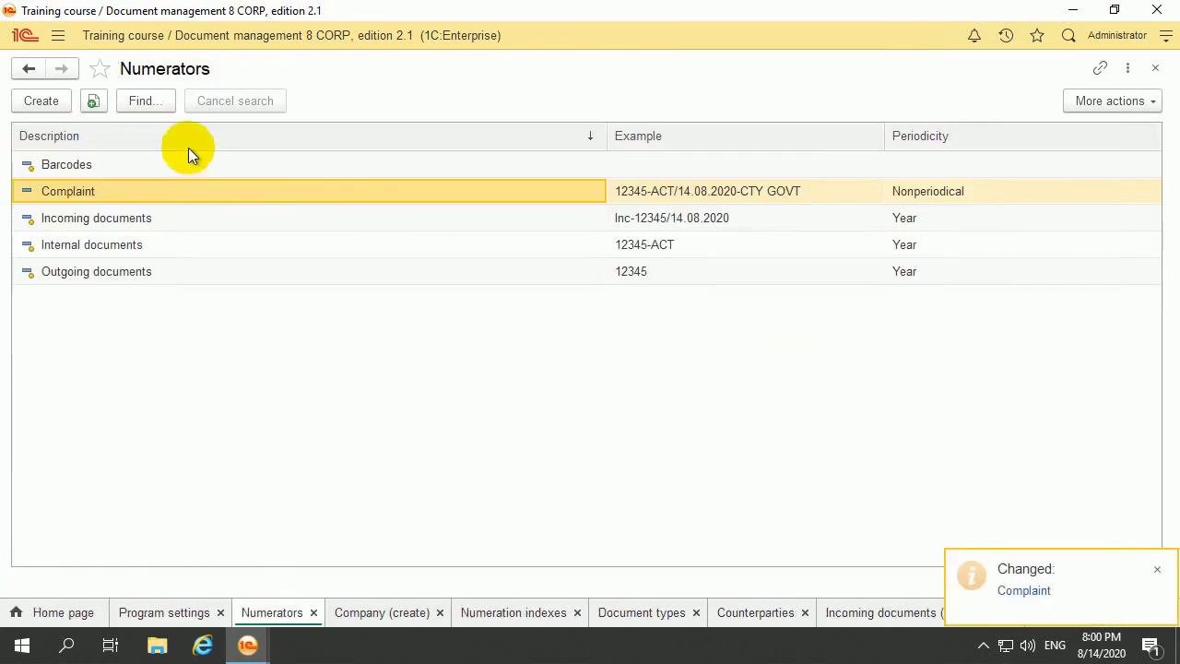
# Step: Switch to the other user's Document management window and close the Complaint 1 document
pyautogui.click(249, 642)
pyautogui.click(509, 593)
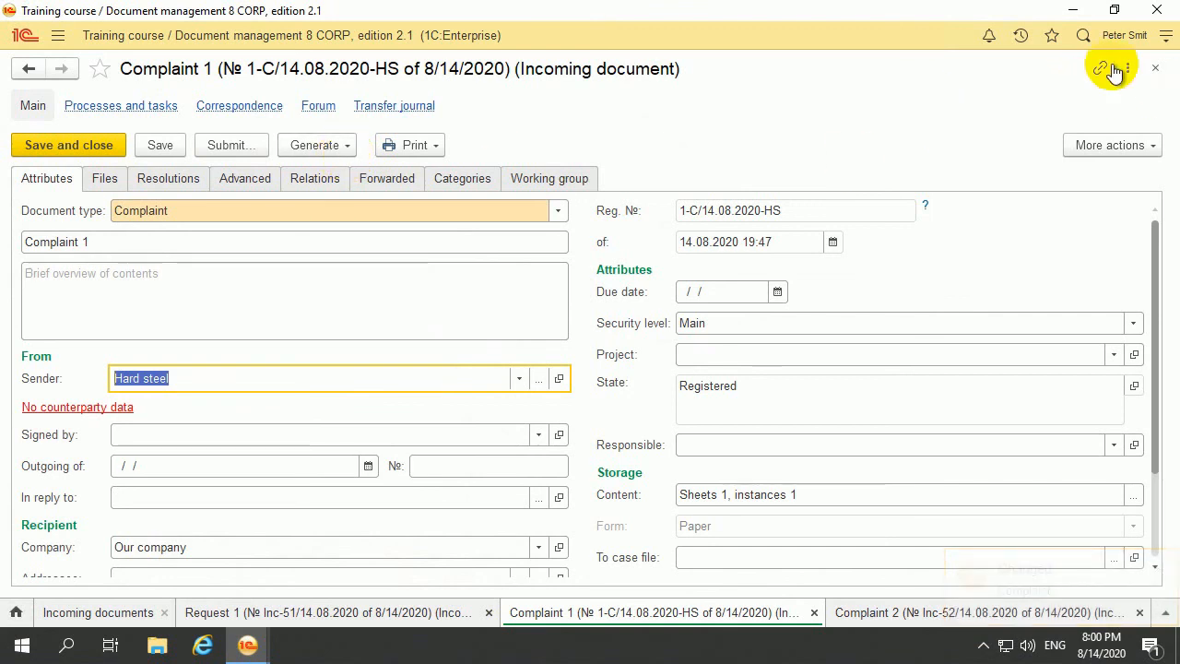
pyautogui.click(1120, 140)
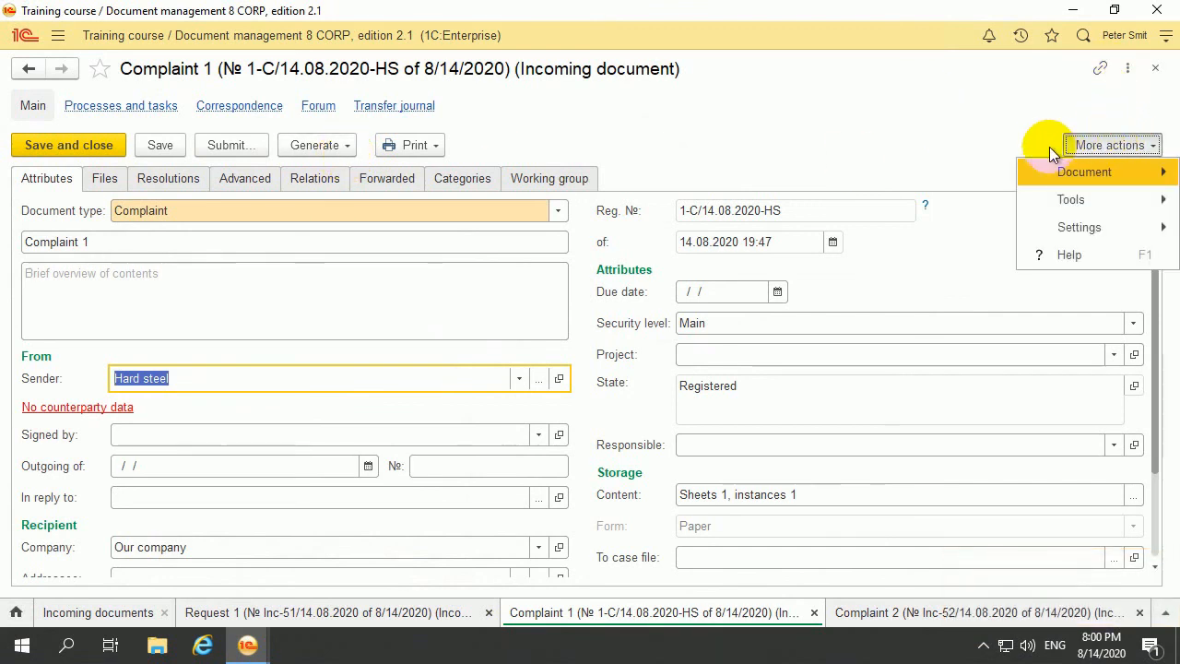
pyautogui.click(1155, 67)
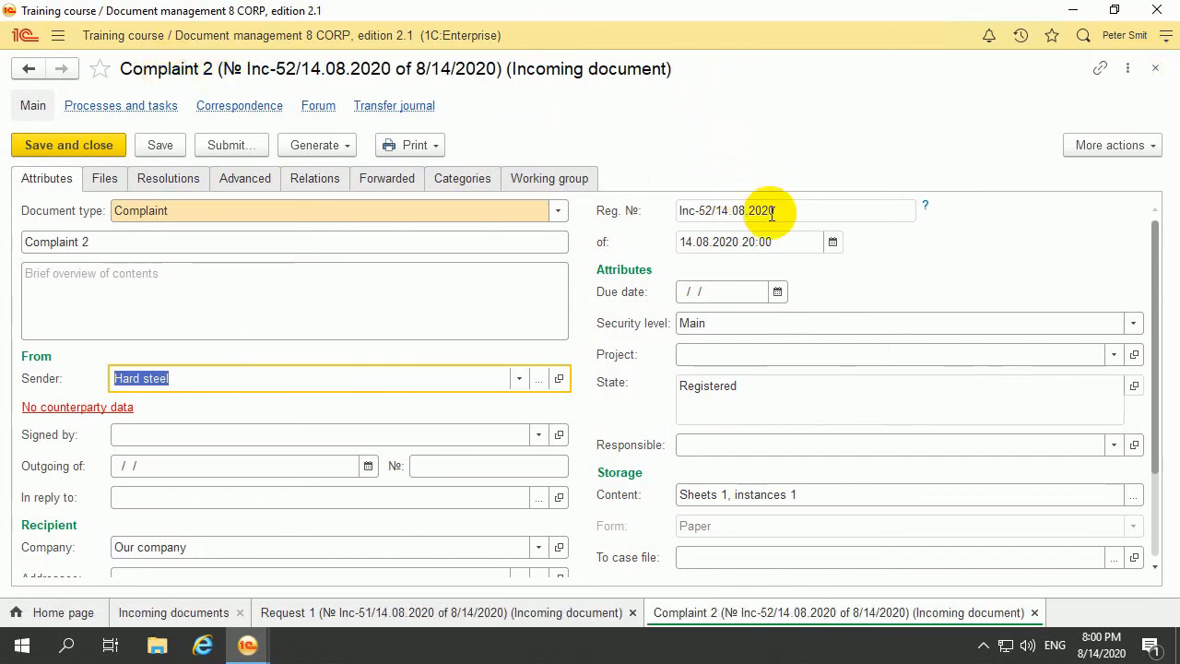
# Step: Register Complaint 2 again and confirm, to test the Complaint numerator's new validity row
pyautogui.click(1141, 145)
pyautogui.click(1035, 177)
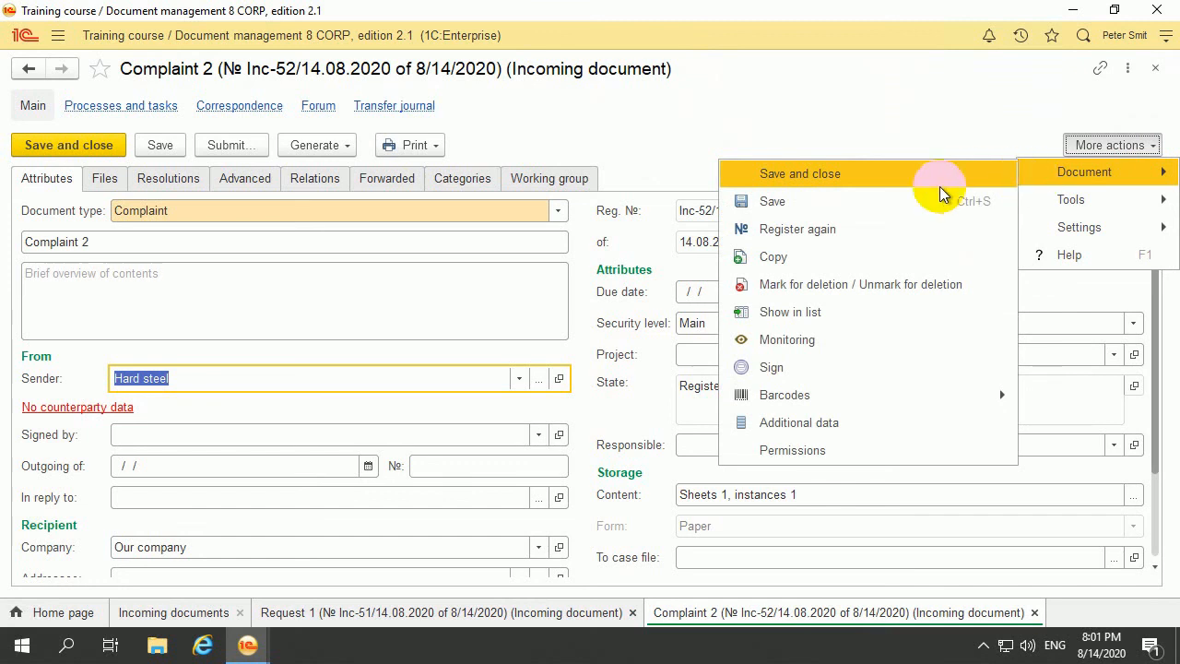
pyautogui.click(911, 237)
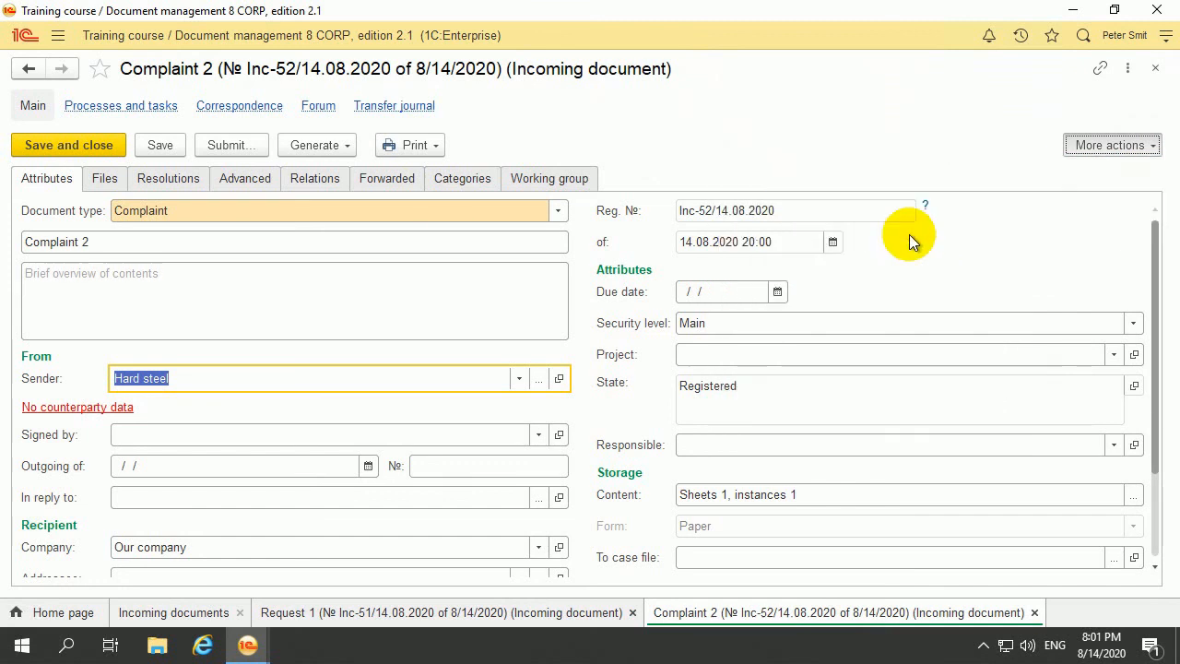
pyautogui.click(663, 381)
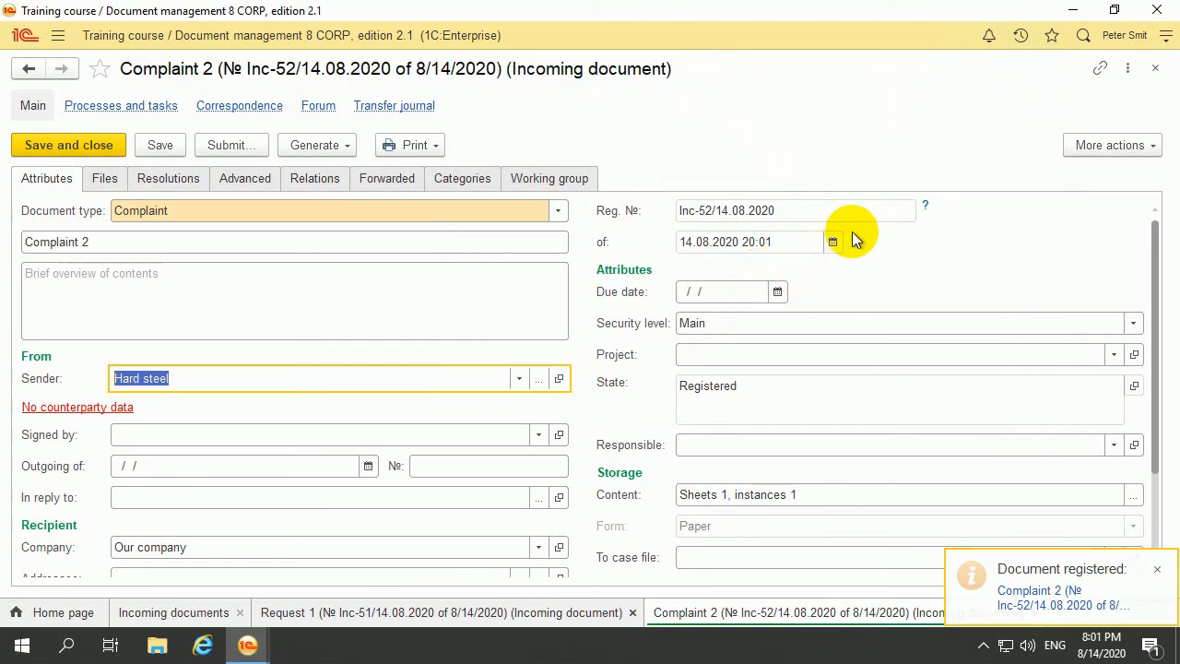
# Step: Close Complaint 2 and Request 1, and reopen Complaint 2 from the incoming documents list to show its attributes
pyautogui.click(1155, 69)
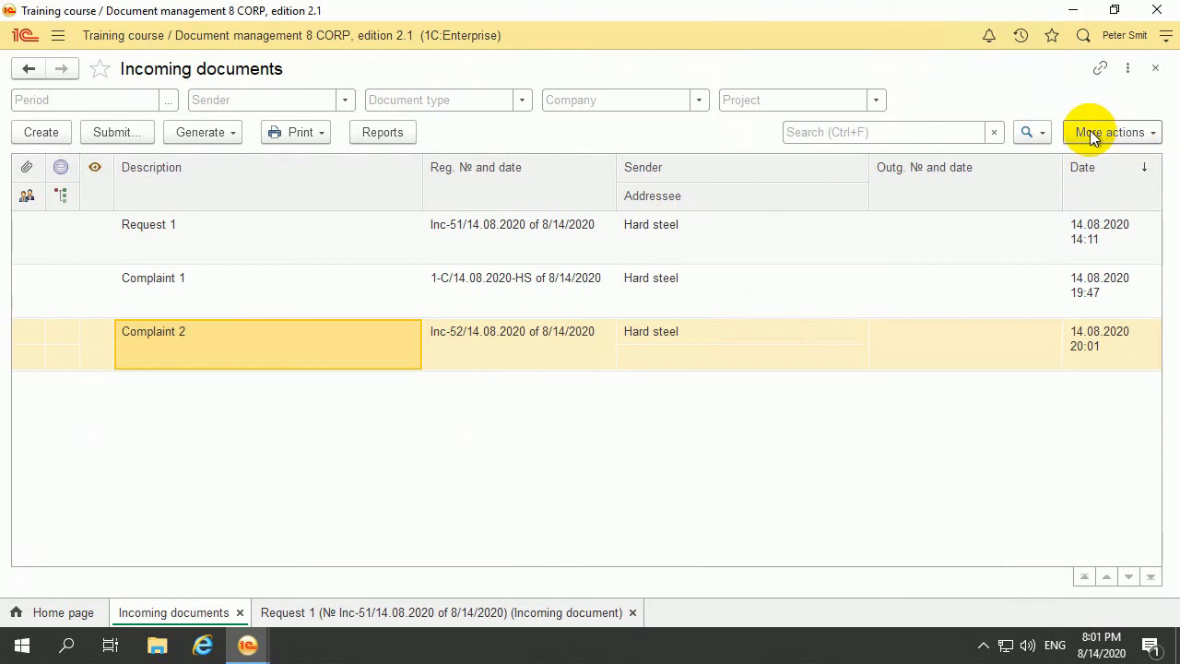
pyautogui.click(633, 613)
pyautogui.click(1117, 132)
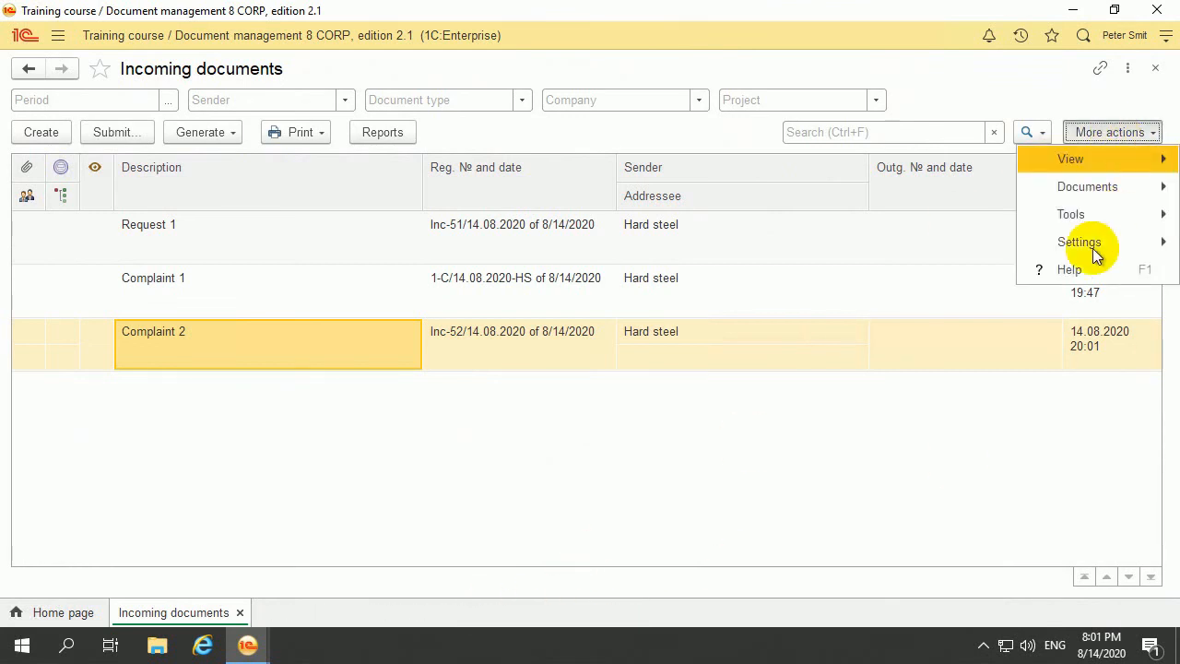
pyautogui.doubleClick(398, 356)
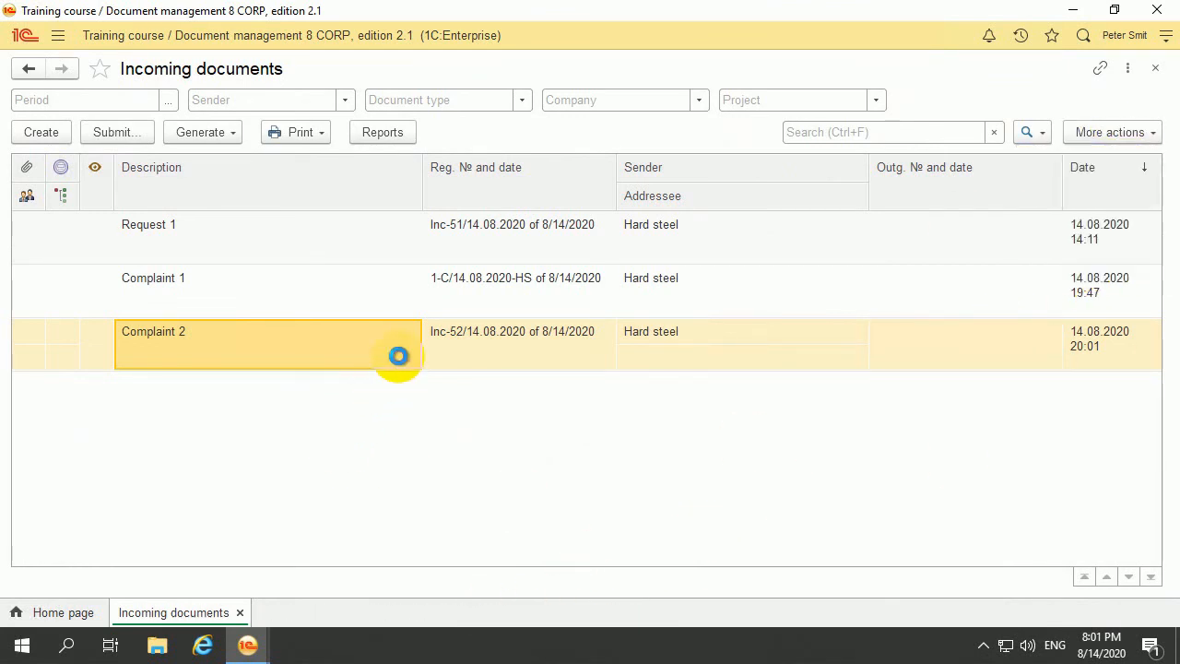
pyautogui.click(1132, 210)
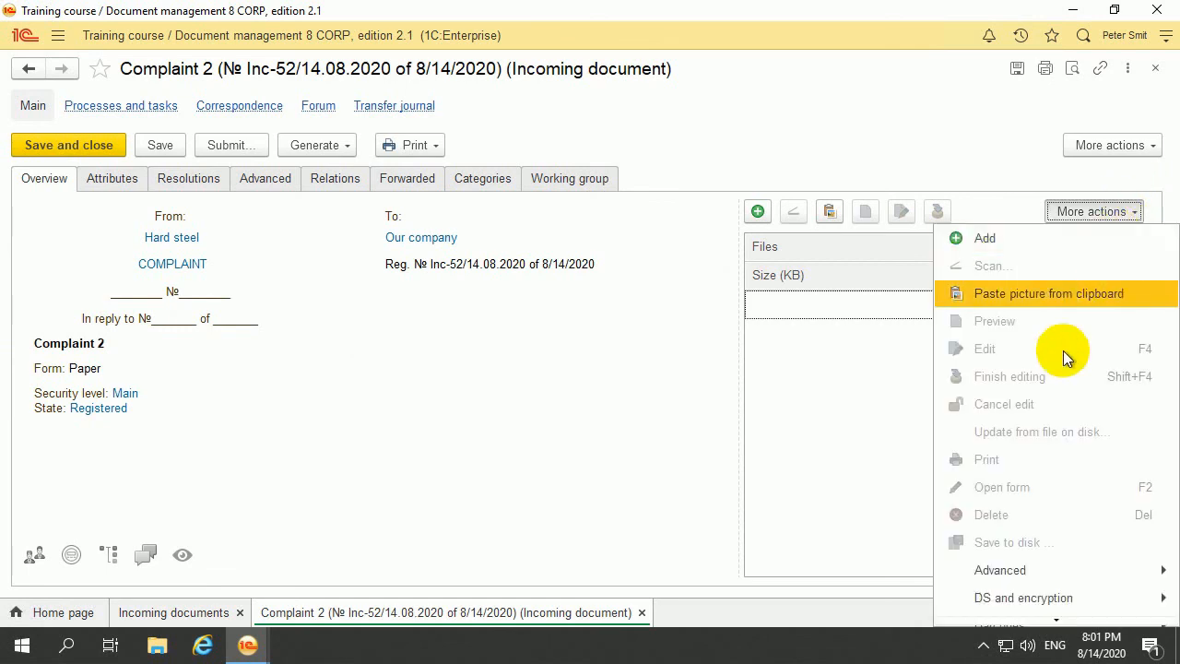
pyautogui.scroll(-4, 1000, 576)
pyautogui.click(1012, 575)
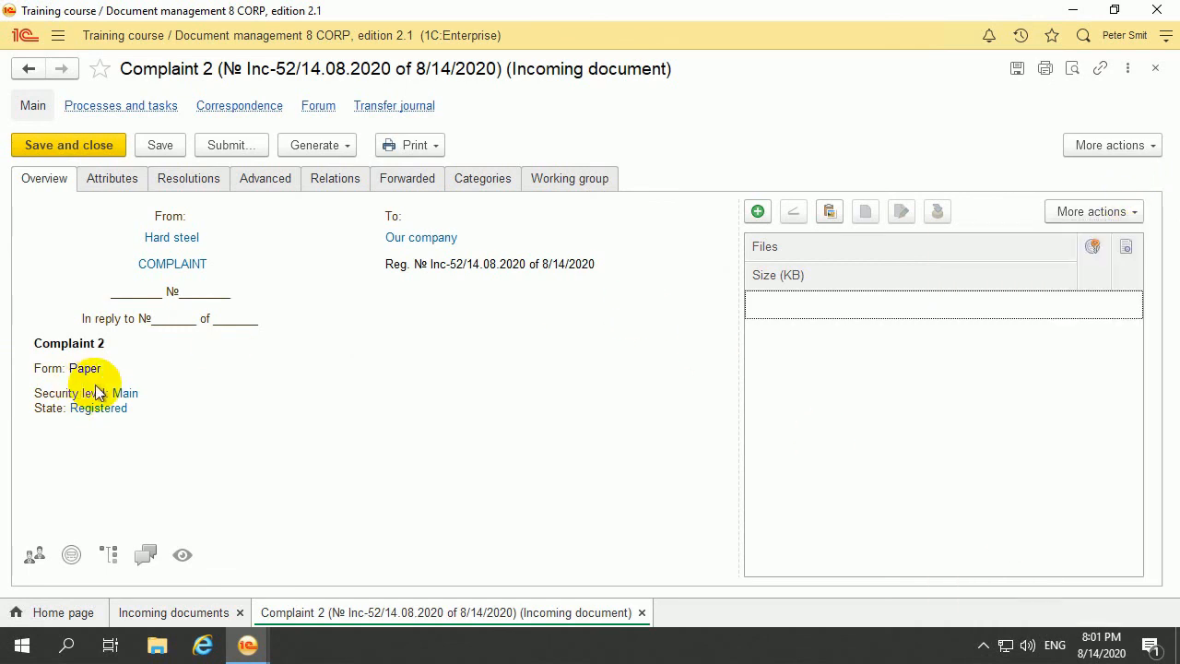
pyautogui.click(89, 181)
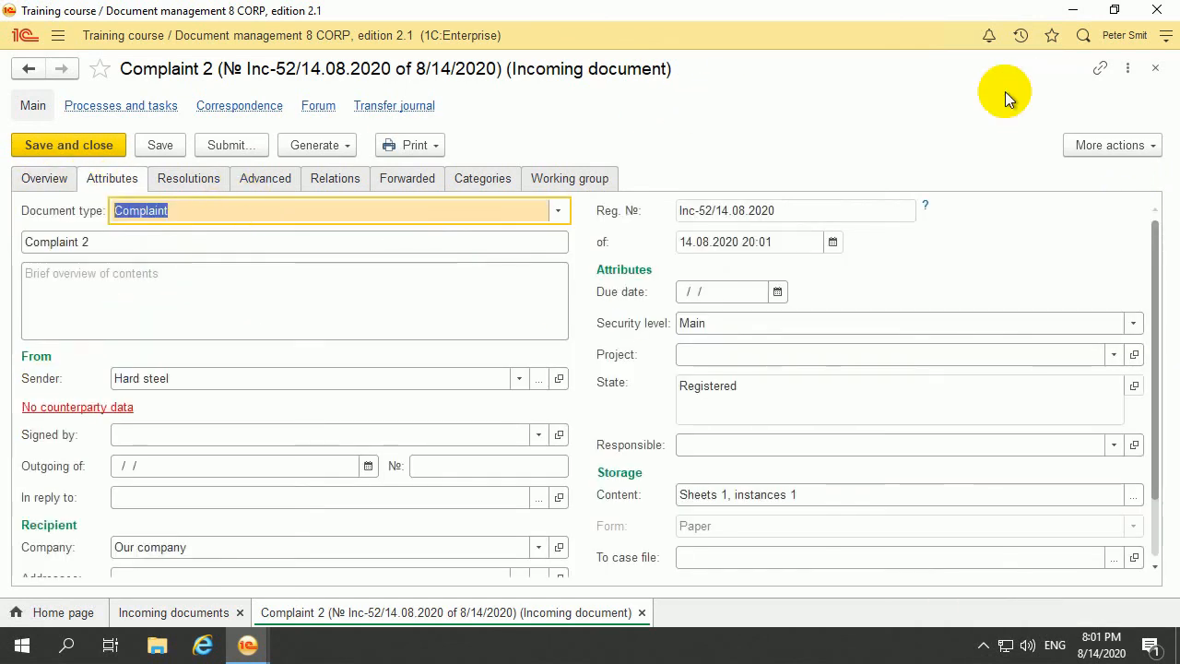
# Step: Repeat the registration of the reopened Complaint 2
pyautogui.click(1140, 145)
pyautogui.click(1120, 177)
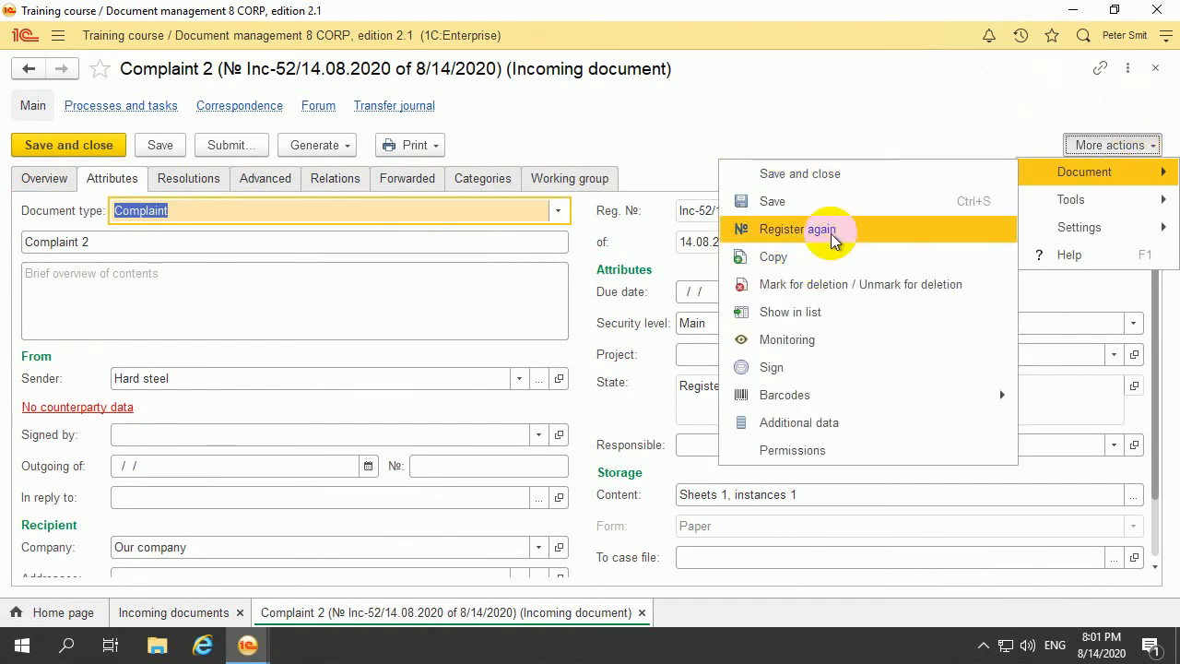
pyautogui.click(837, 239)
pyautogui.click(653, 378)
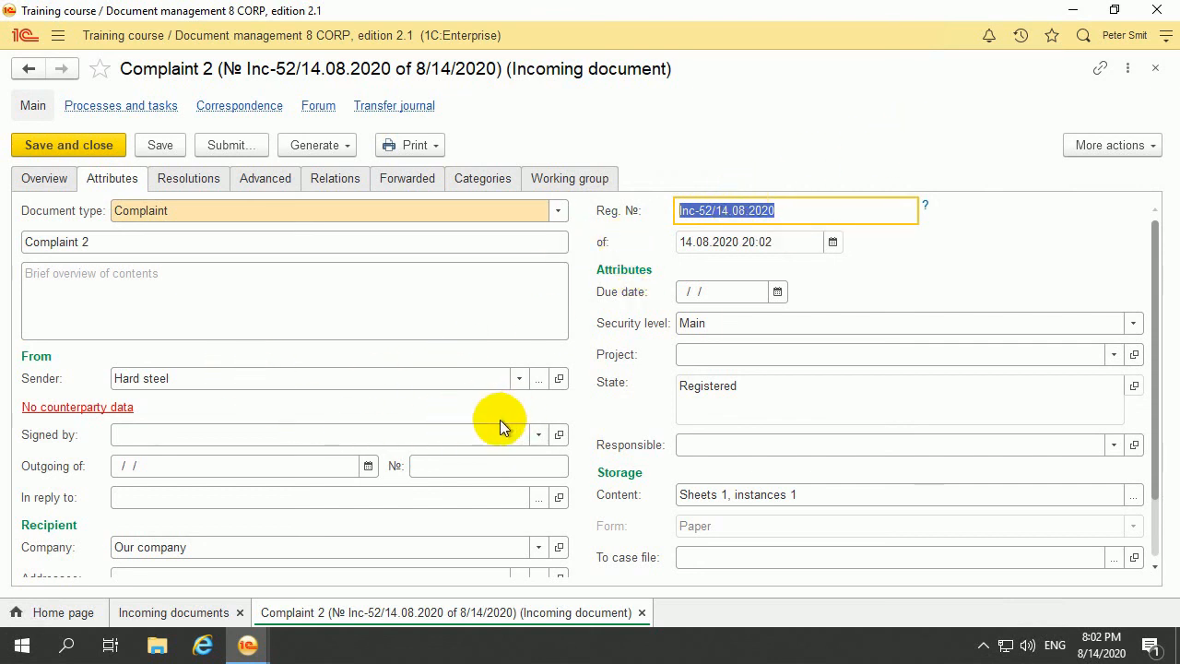
# Step: Set the recipient department of Complaint 2 to Clerks from the enterprise structure and save the document
pyautogui.scroll(-2, 412, 461)
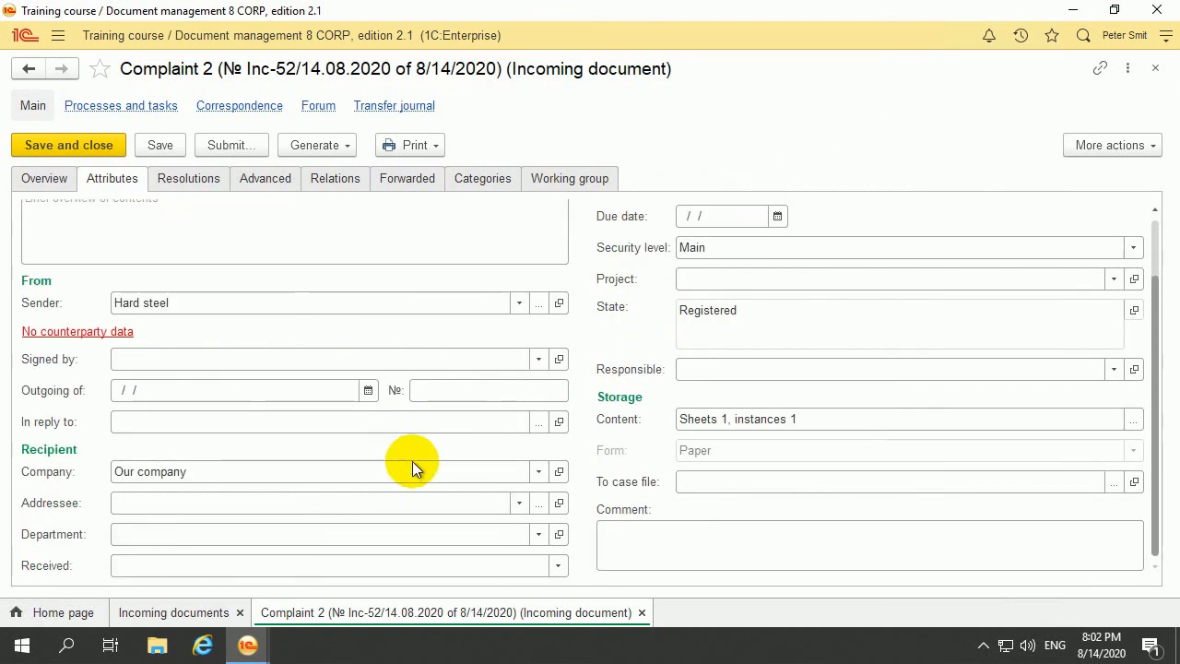
pyautogui.click(539, 536)
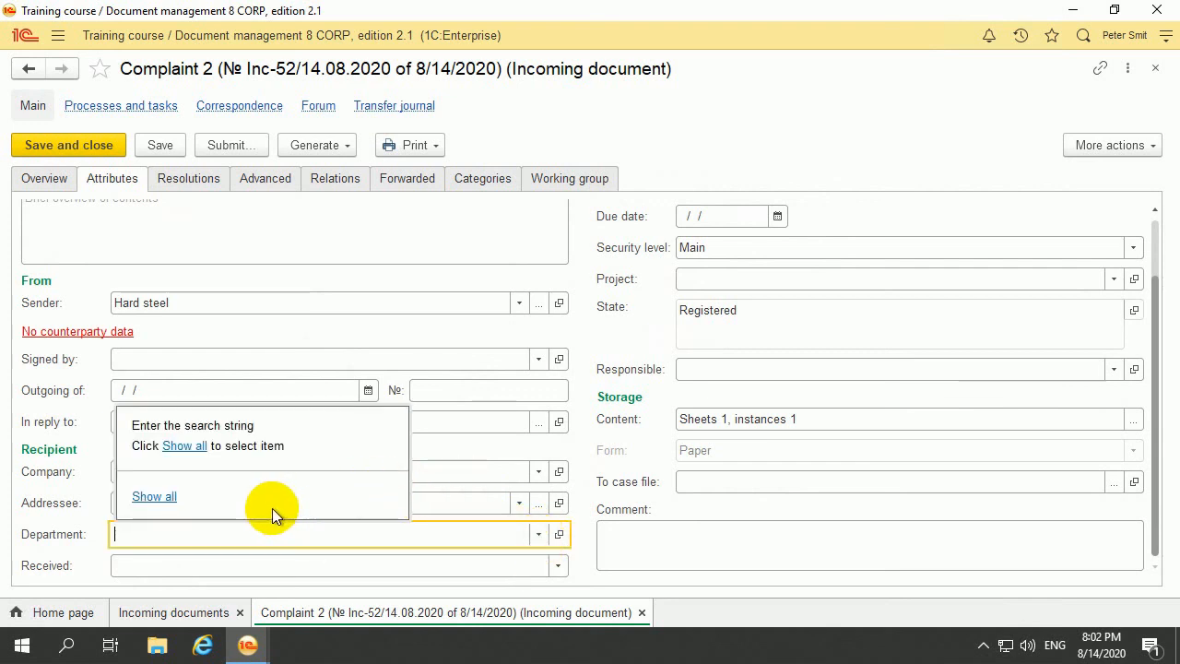
pyautogui.click(251, 644)
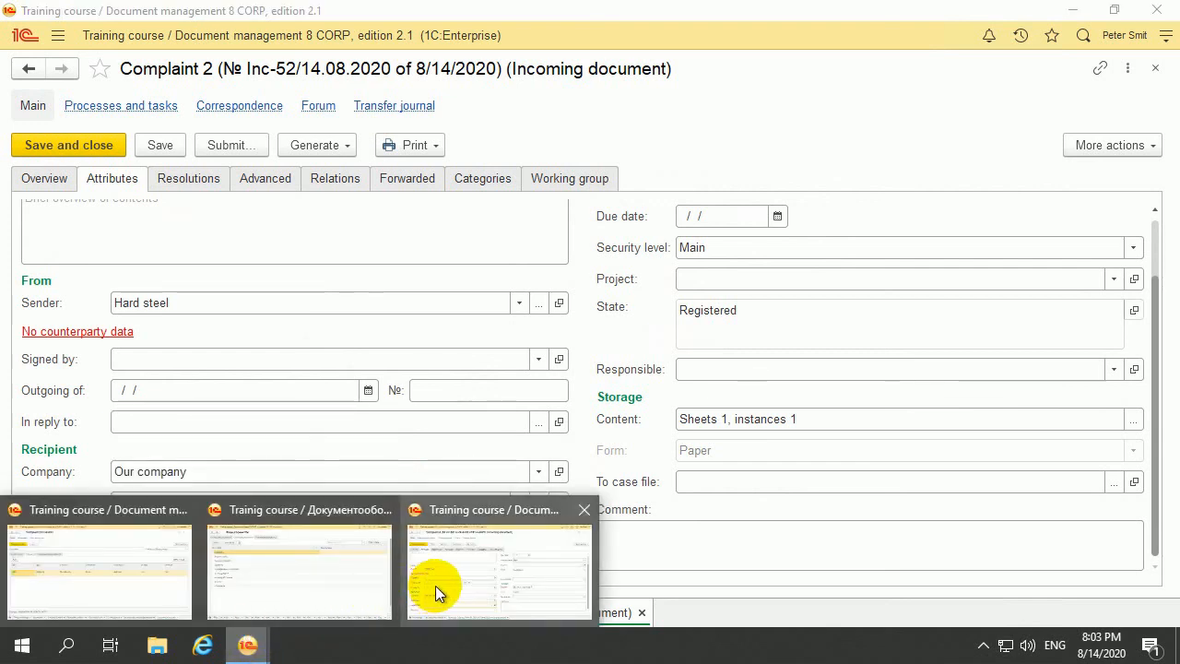
pyautogui.moveTo(95, 522)
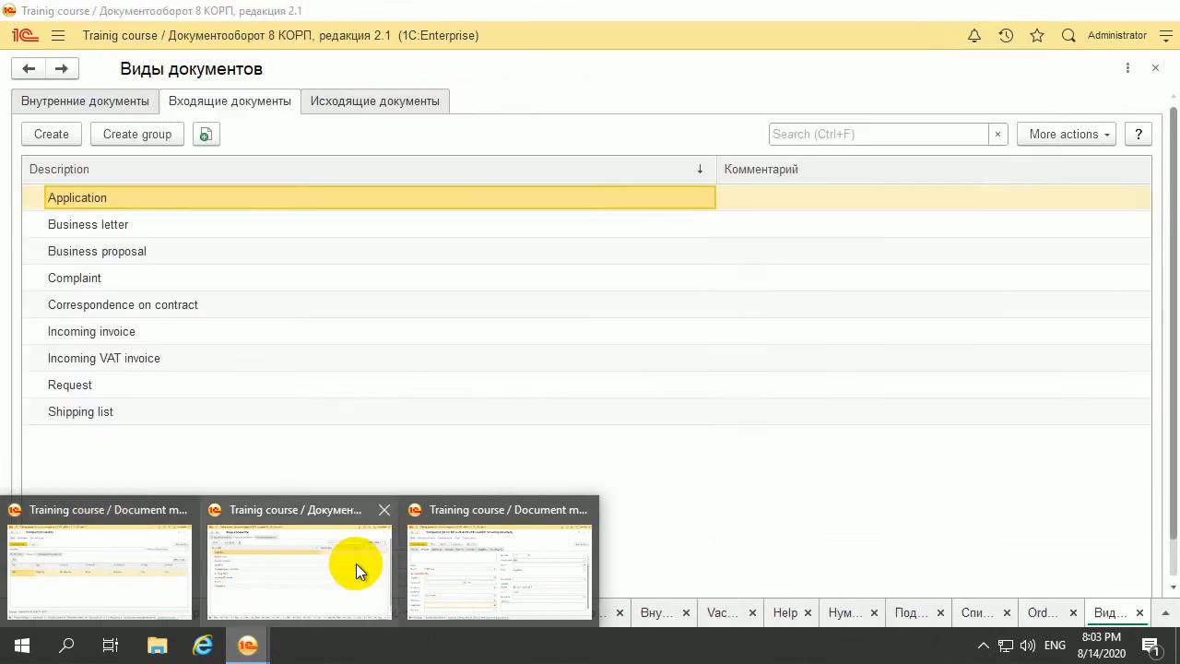
pyautogui.click(506, 573)
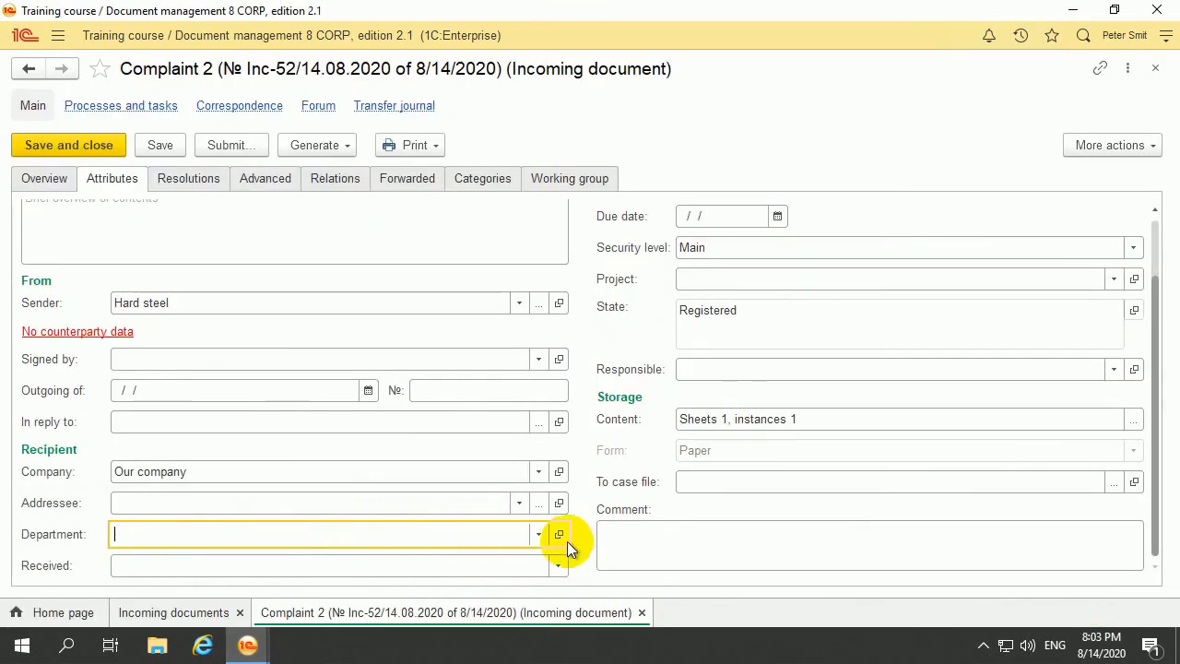
pyautogui.click(539, 536)
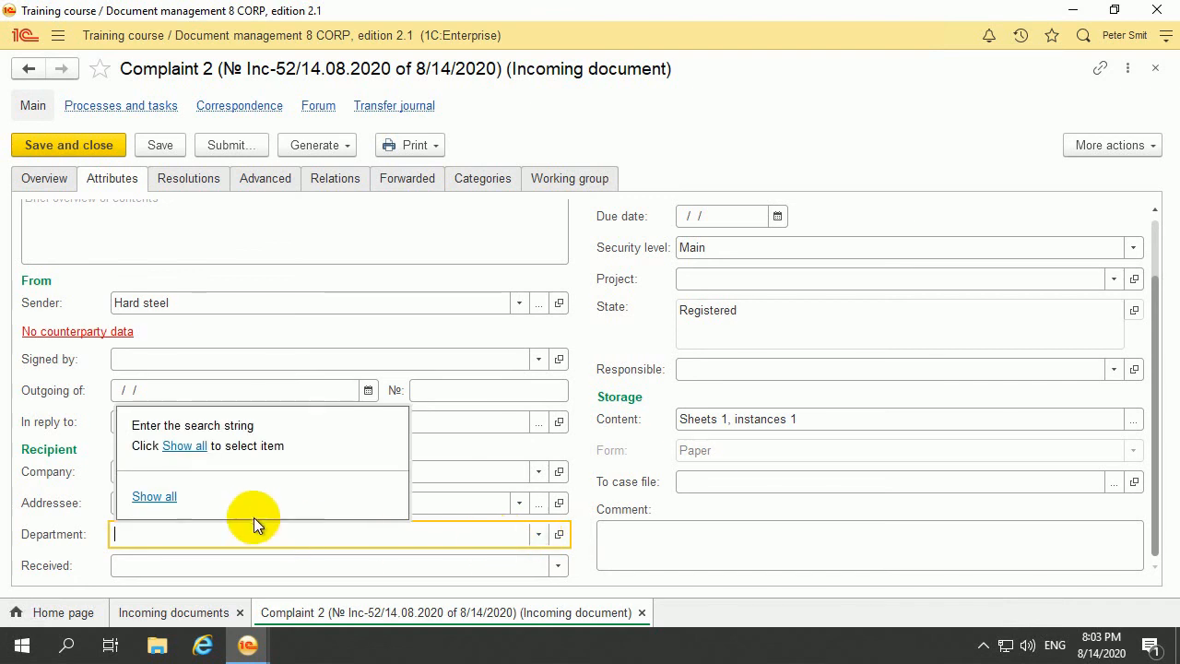
pyautogui.click(172, 502)
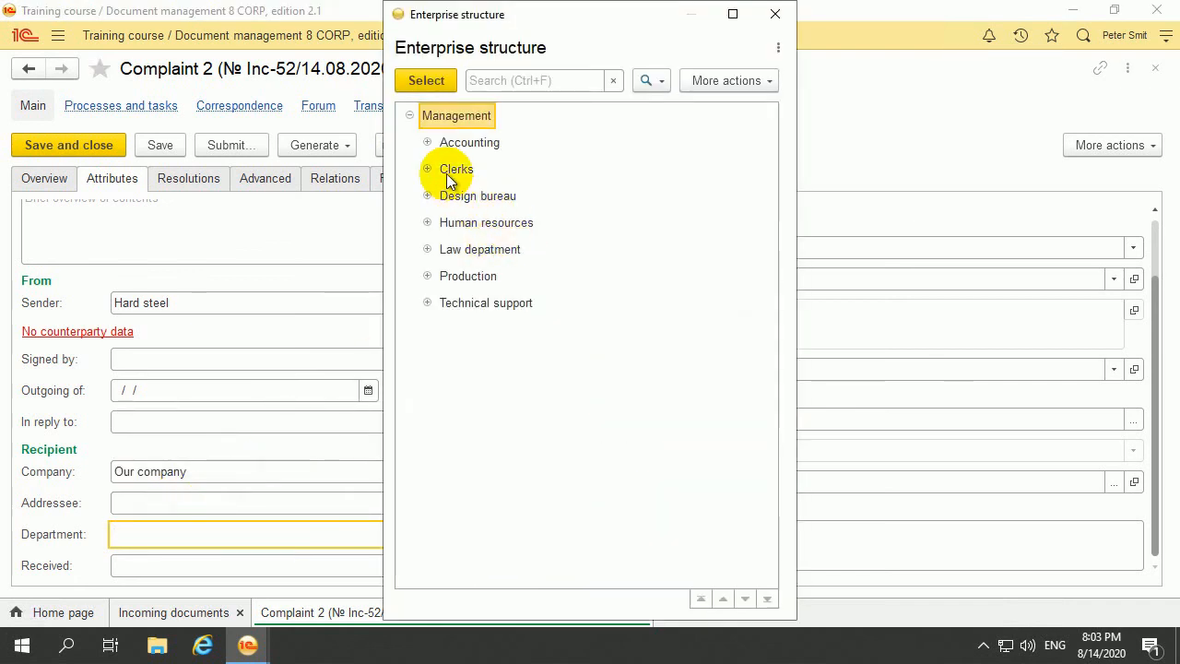
pyautogui.doubleClick(452, 169)
pyautogui.scroll(2, 737, 376)
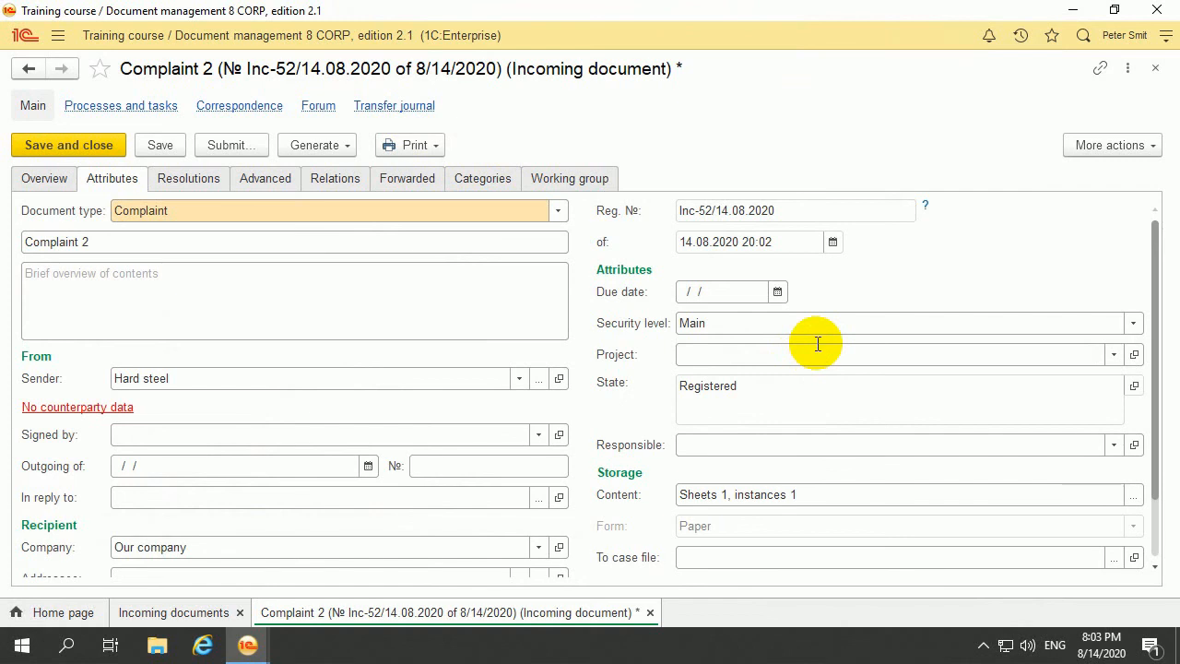
pyautogui.click(164, 149)
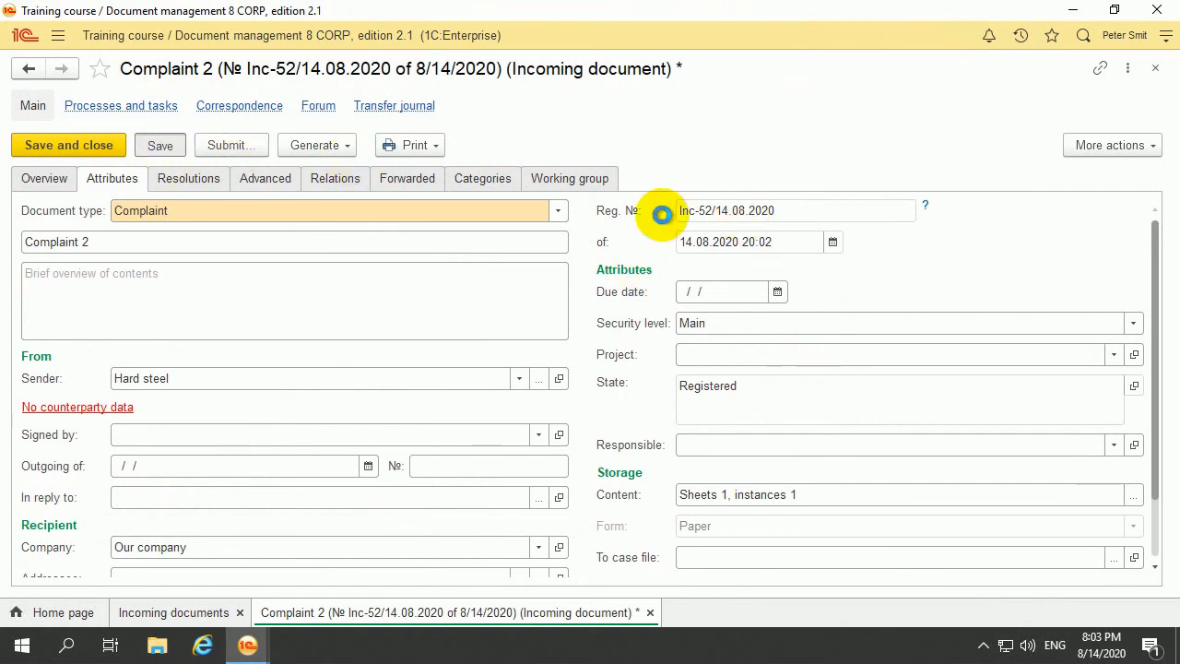
# Step: Register Complaint 2 again with its department filled in, and check its registration number
pyautogui.click(1077, 145)
pyautogui.moveTo(1084, 171)
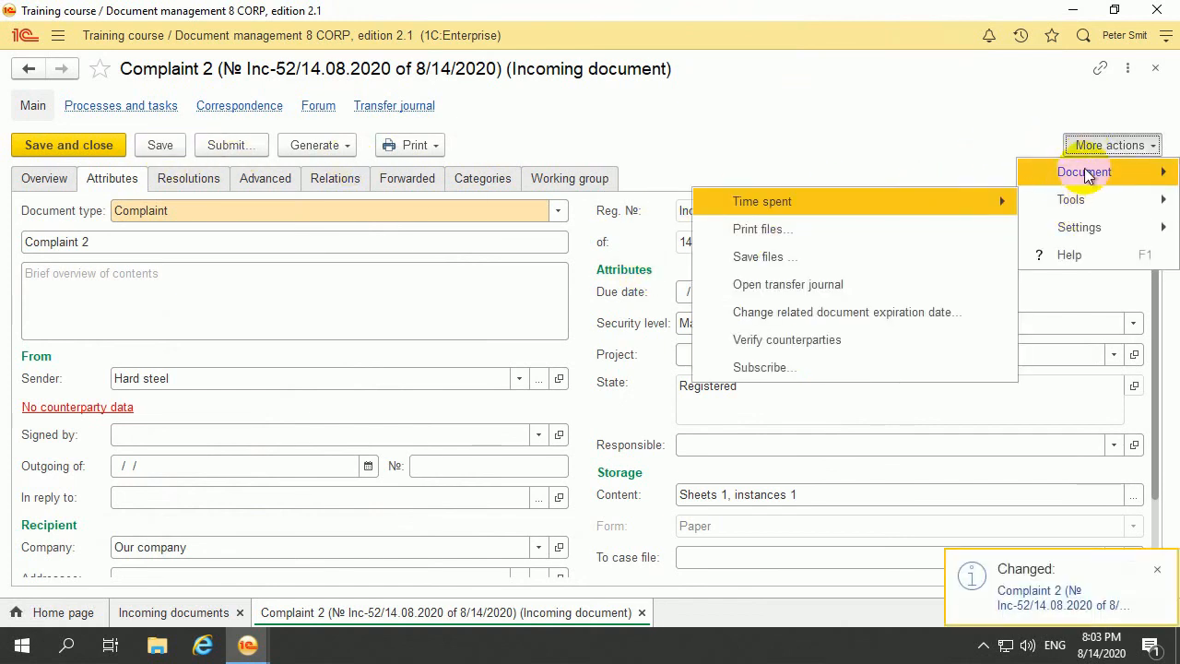
pyautogui.click(954, 230)
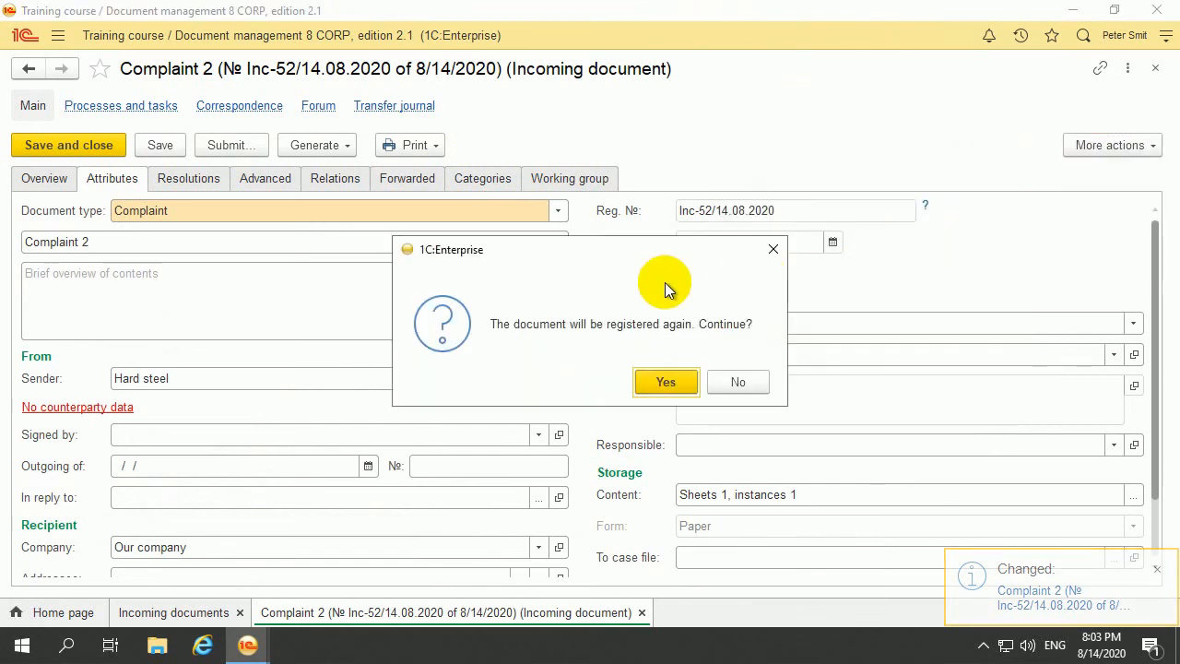
pyautogui.click(668, 378)
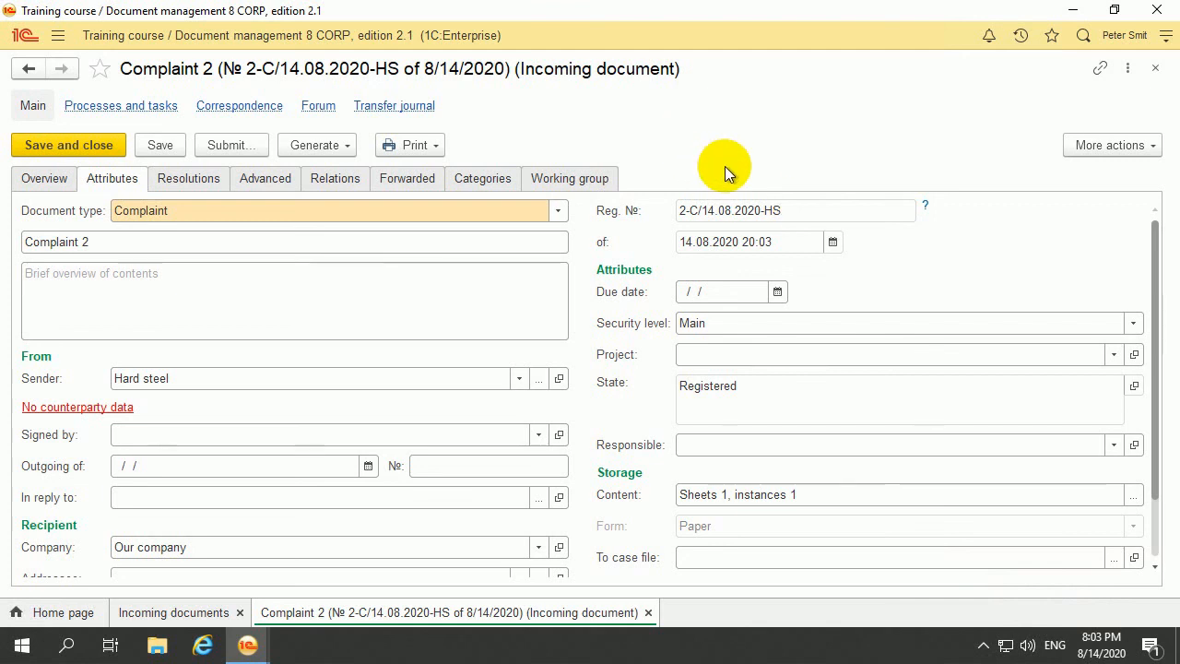
pyautogui.click(804, 208)
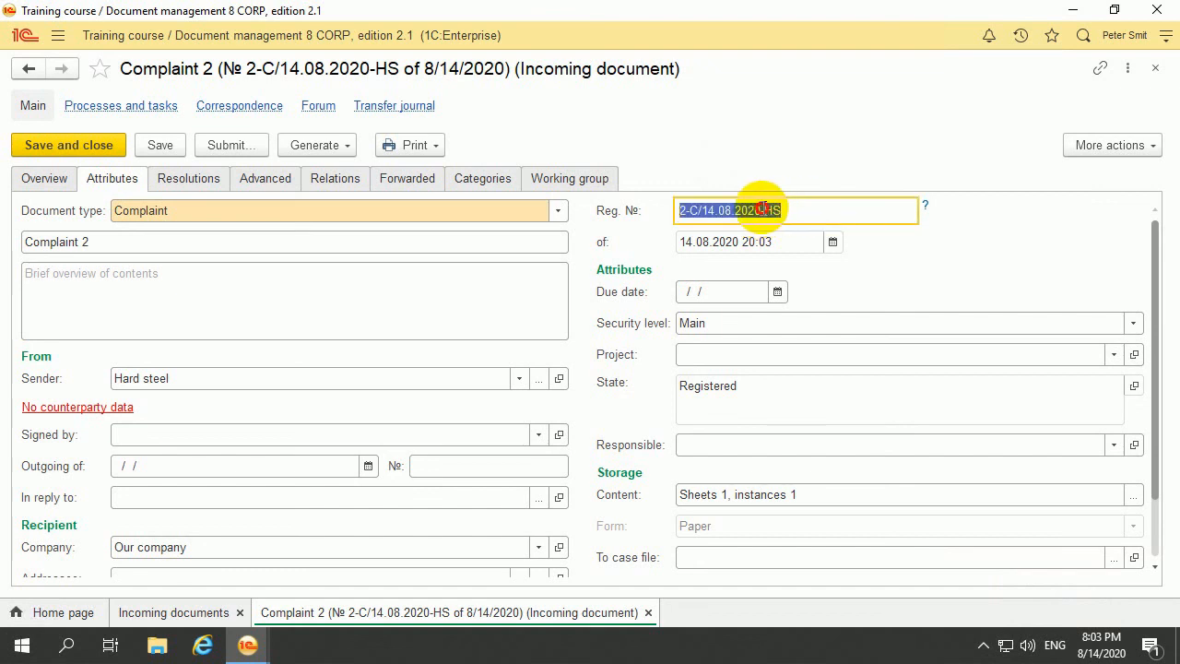
pyautogui.click(808, 211)
pyautogui.click(897, 277)
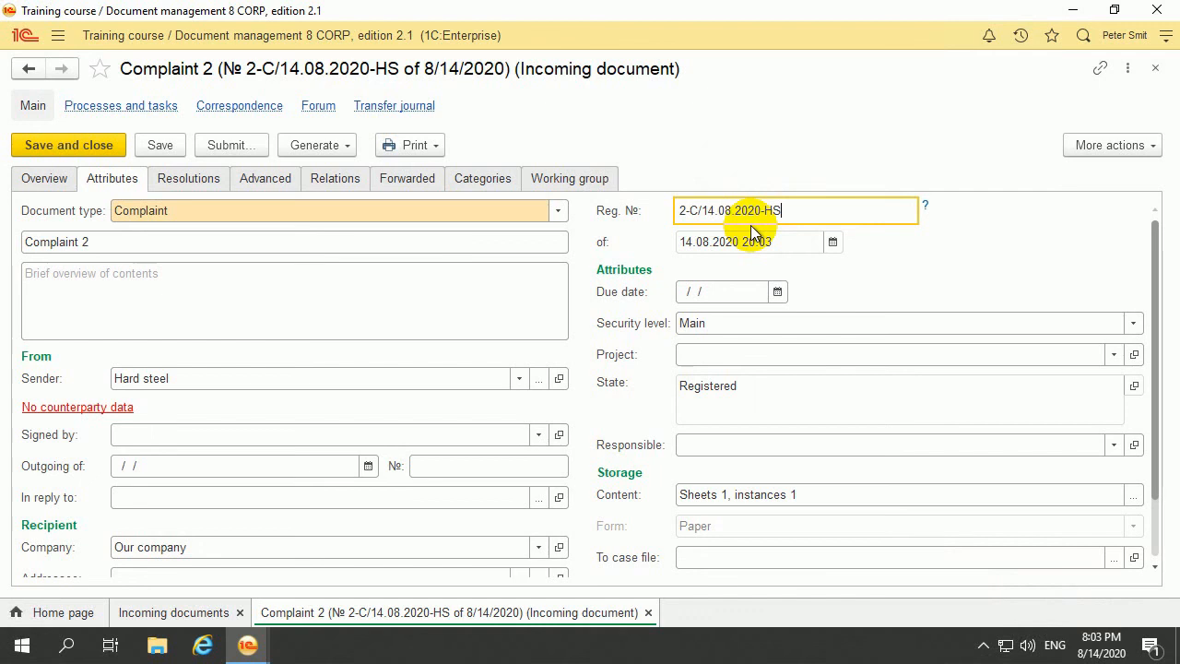
# Step: Switch to the administrator's session and open the Incoming documents numerator from the list of numerators
pyautogui.click(248, 648)
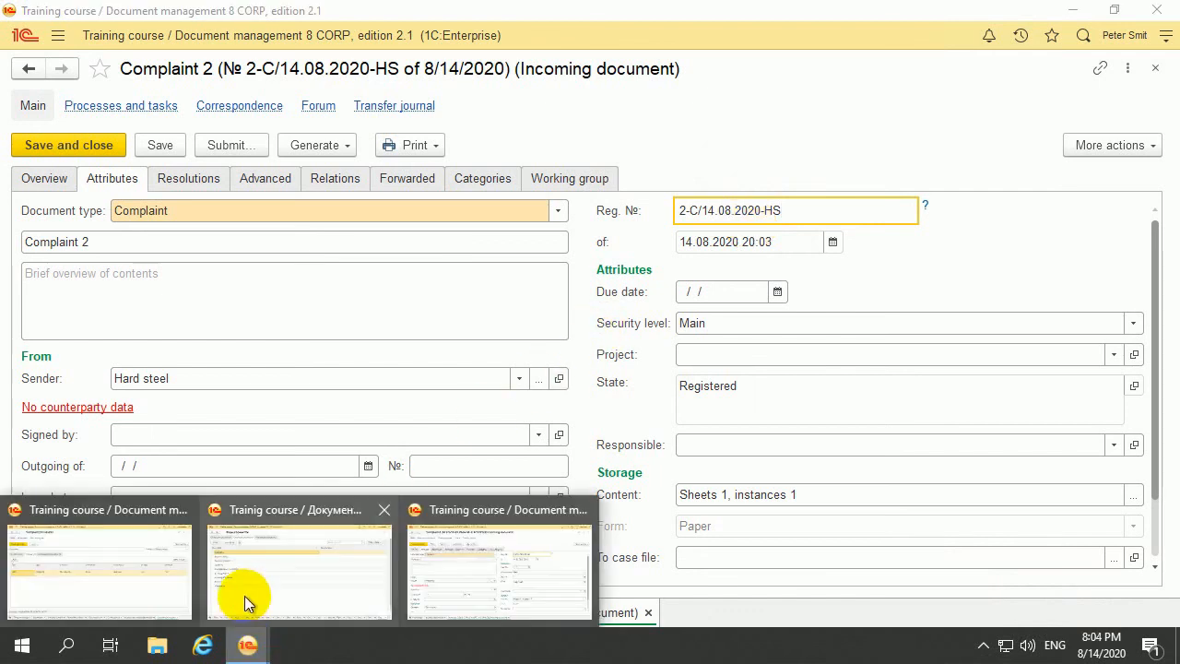
pyautogui.click(186, 588)
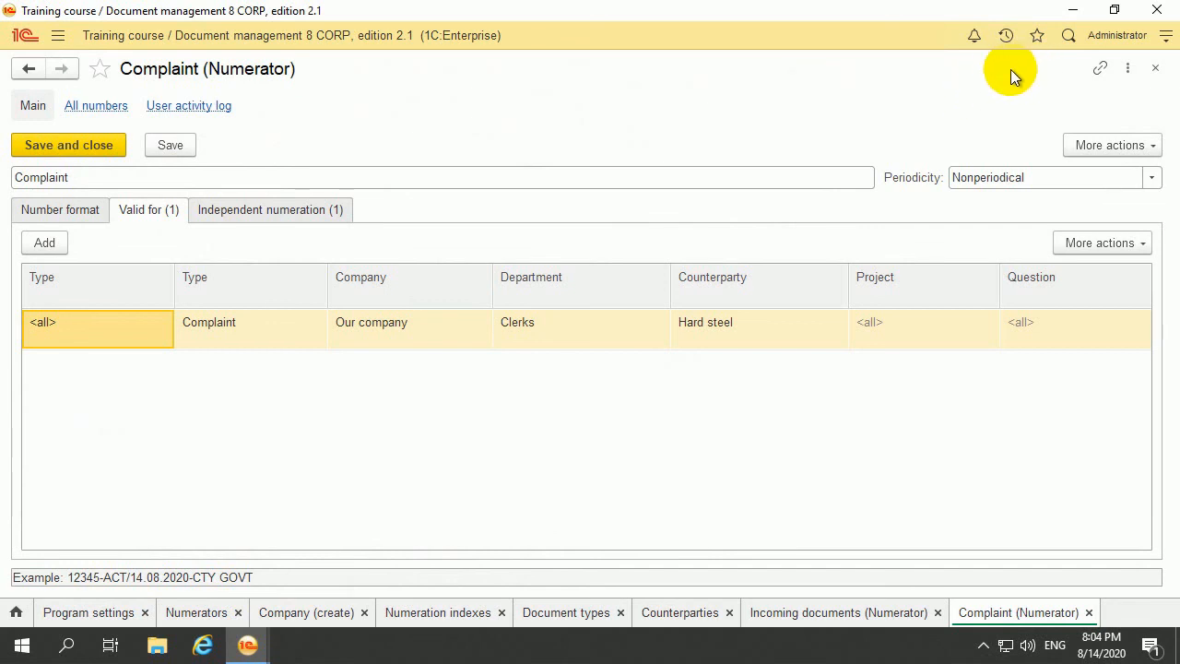
pyautogui.click(28, 69)
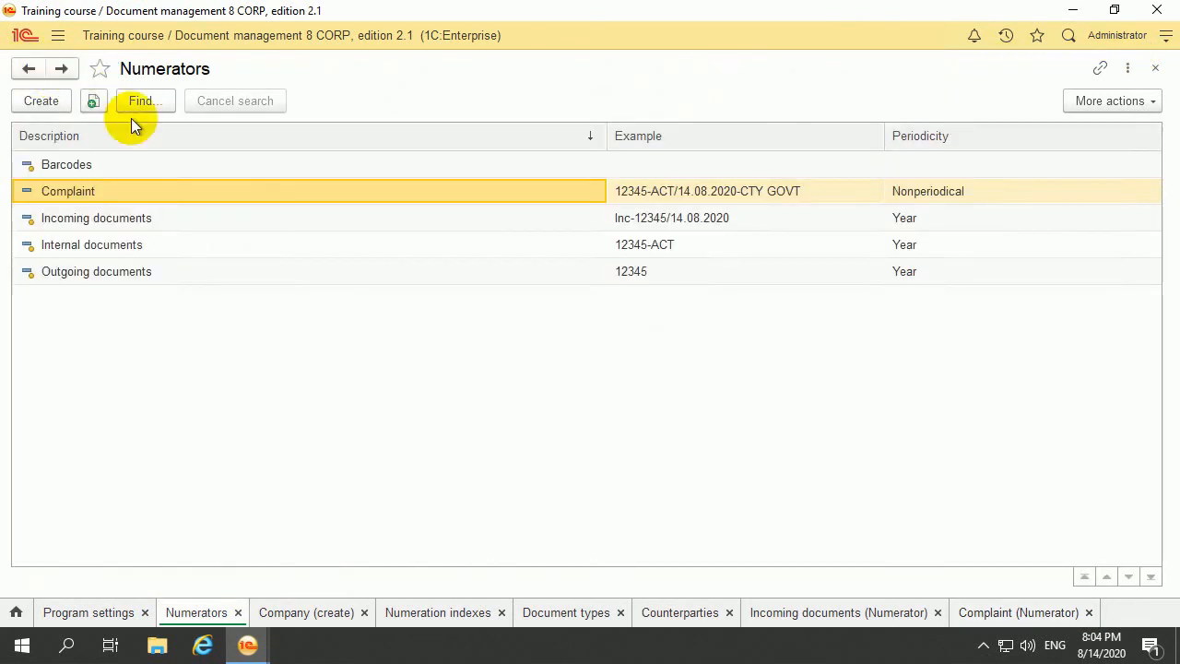
pyautogui.doubleClick(148, 221)
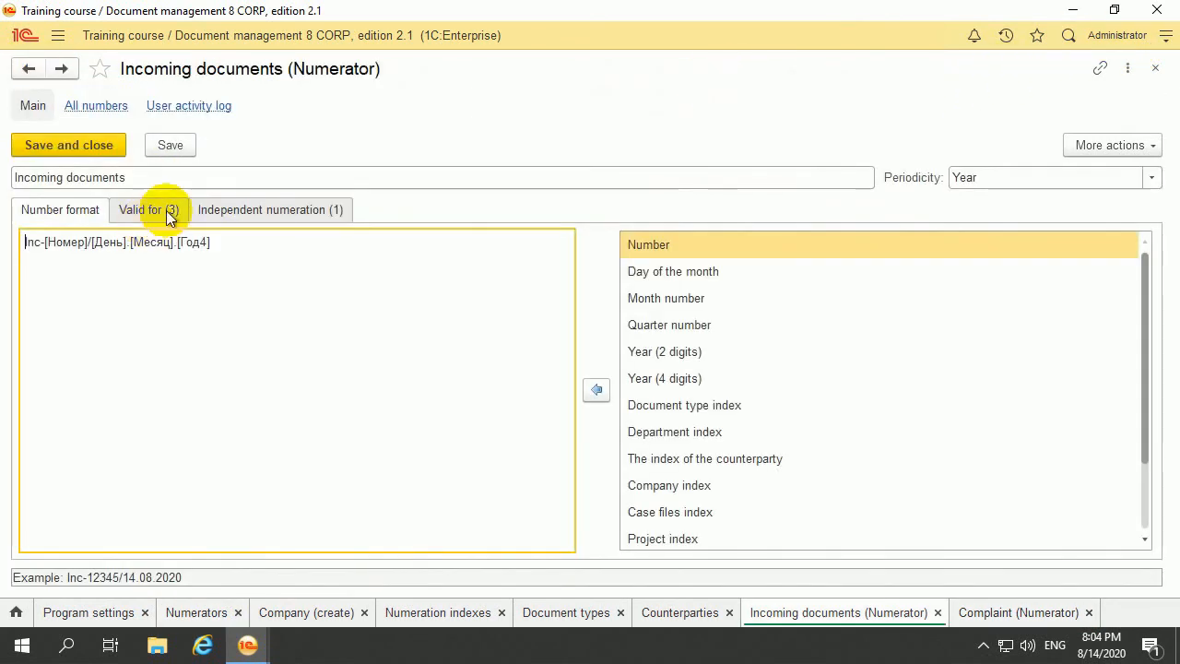
# Step: Enable independent numeration by document type for the Incoming documents numerator and show its validity conditions
pyautogui.click(279, 212)
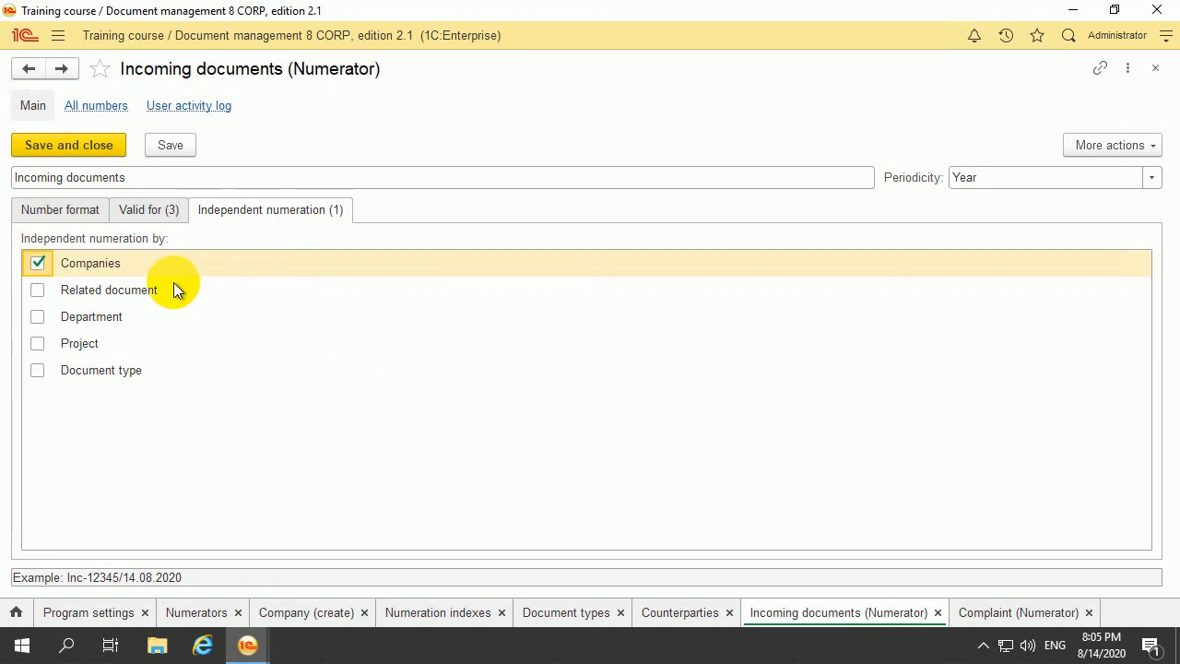
pyautogui.click(37, 370)
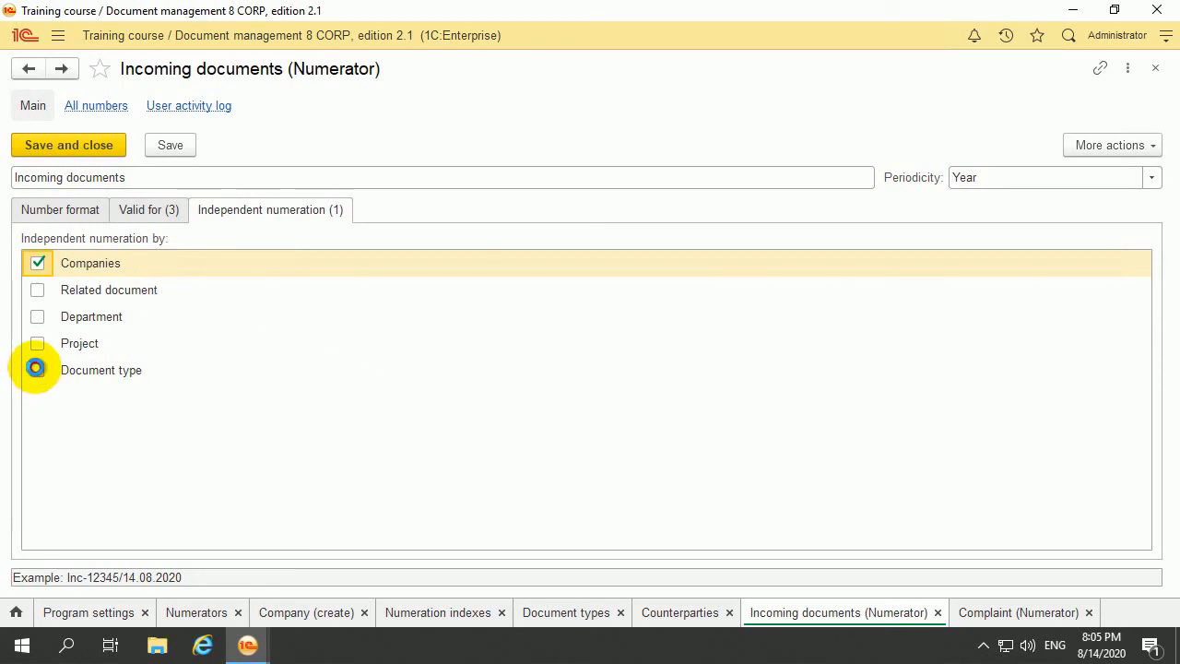
pyautogui.click(150, 210)
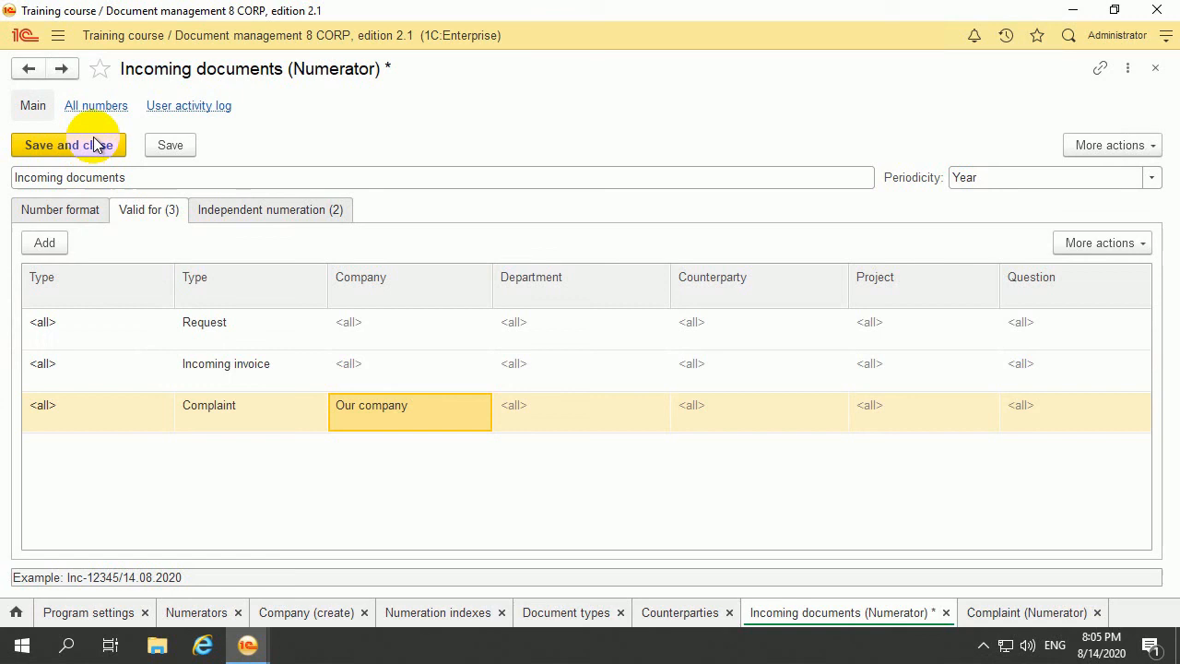